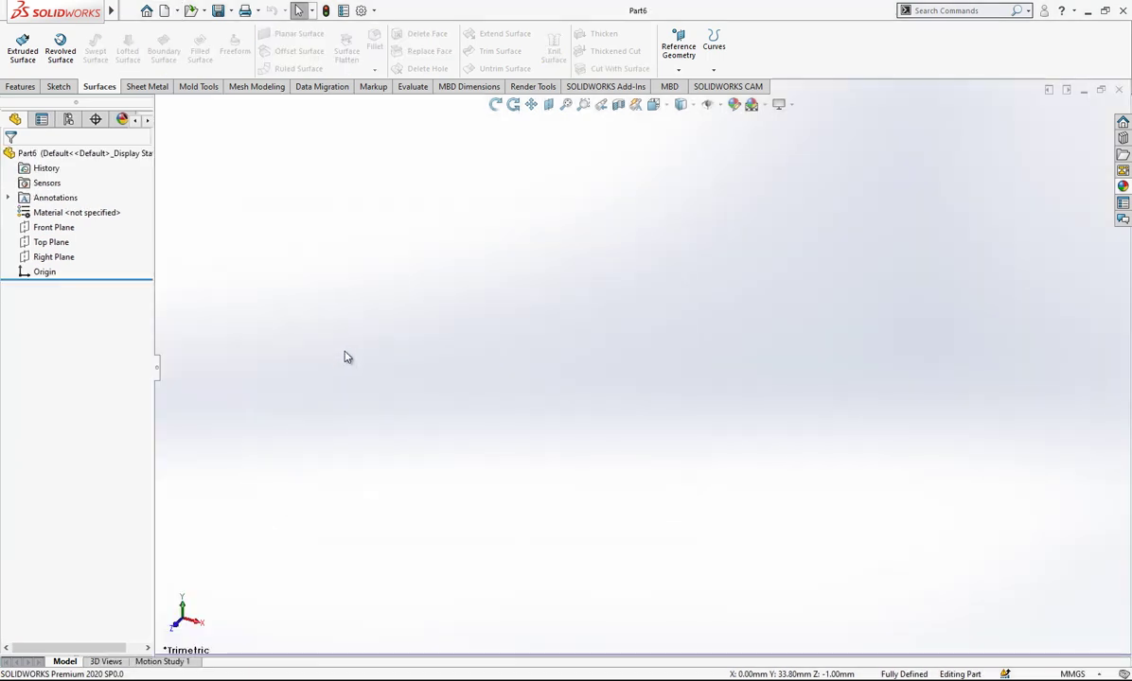
Start a sketch on the Right Plane and draw a vertical line upward from the origin.
click(60, 257)
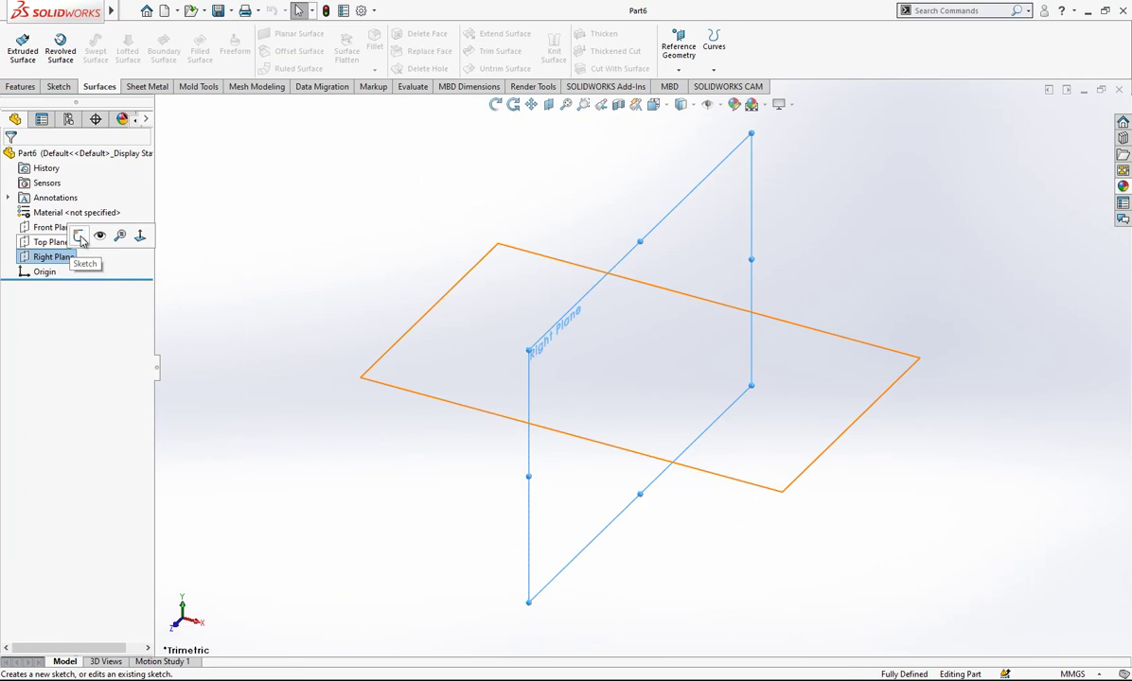
click(80, 236)
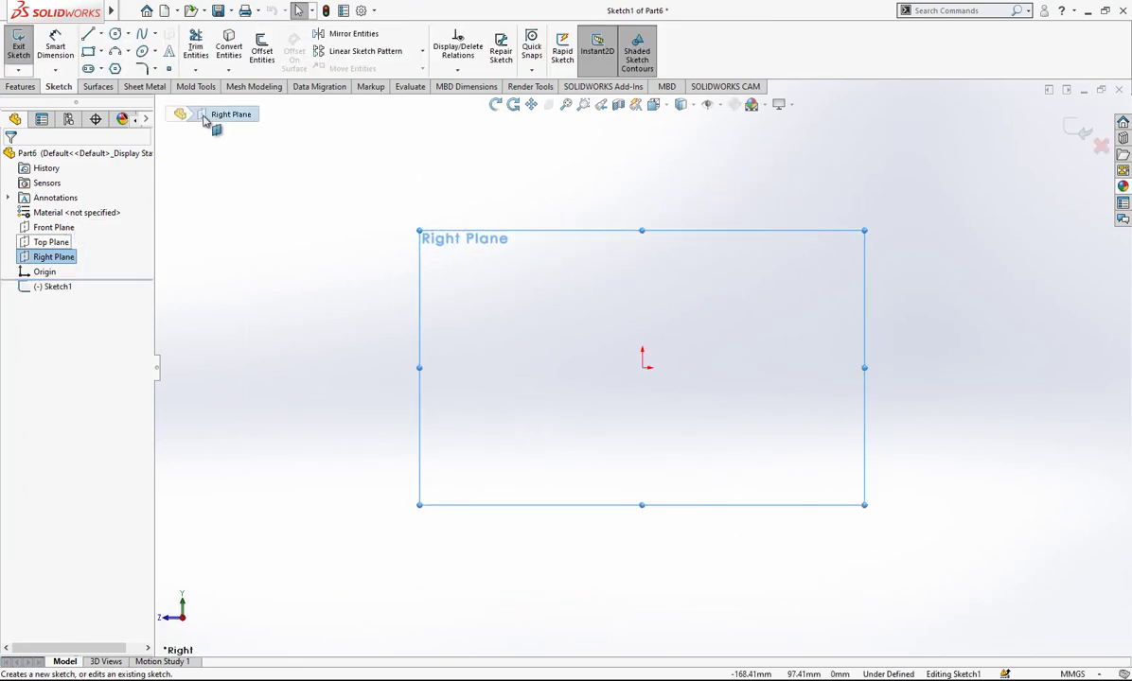
click(88, 35)
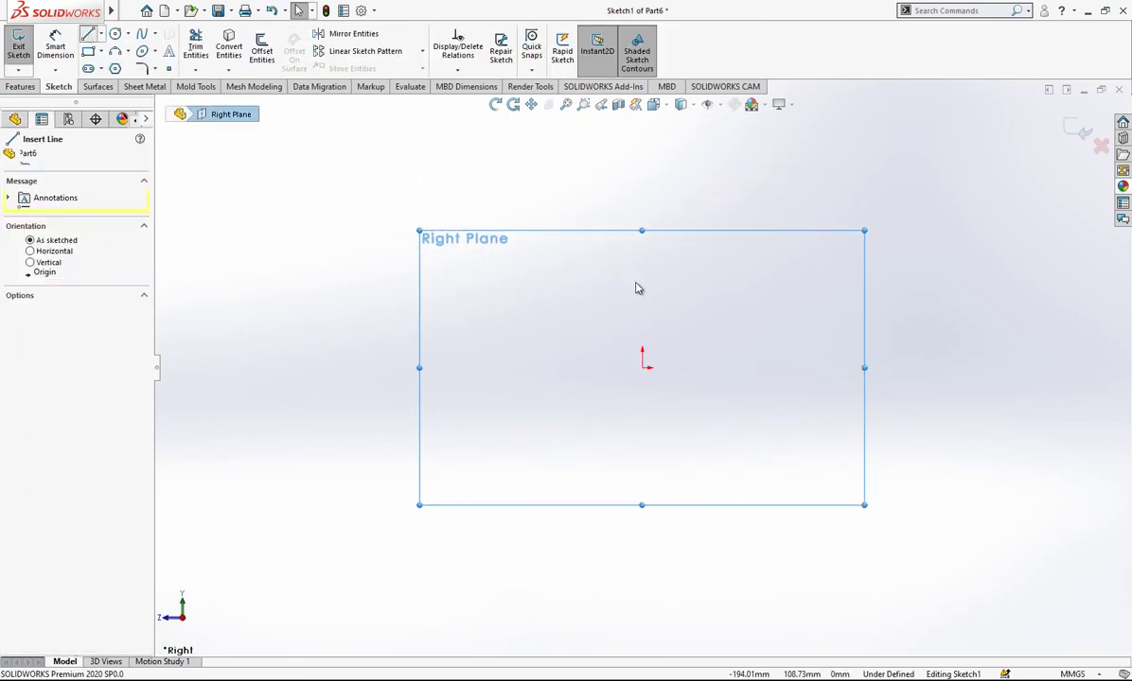
click(642, 369)
click(644, 144)
key(Escape)
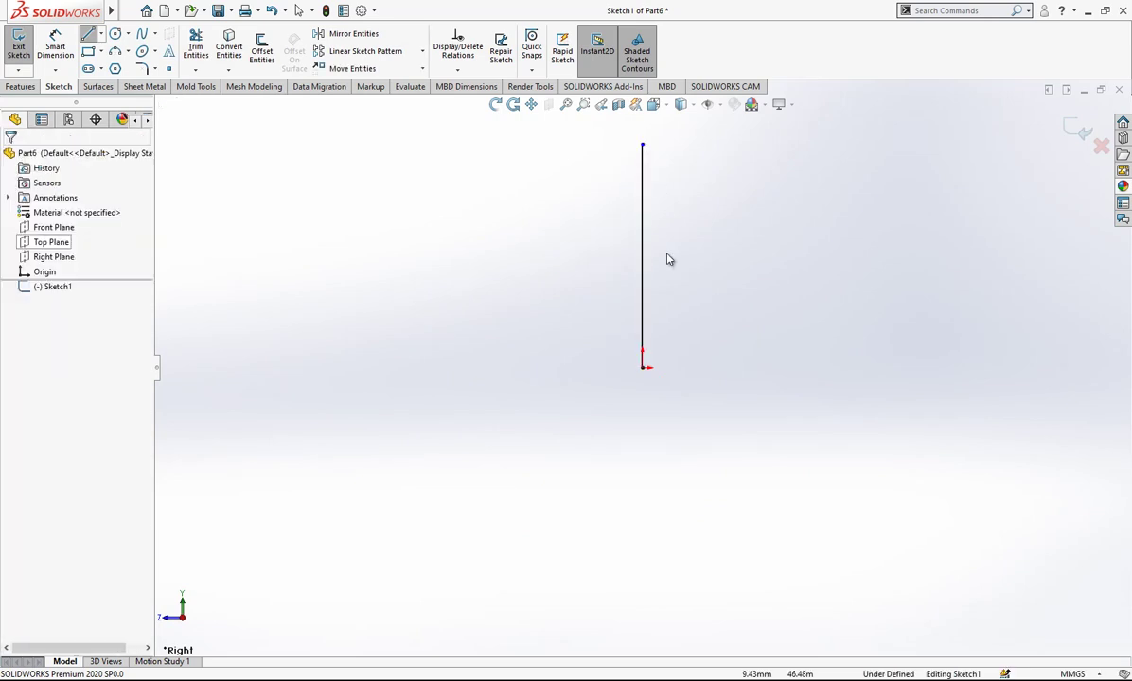
Dimension the vertical line's length to 29 mm.
click(55, 47)
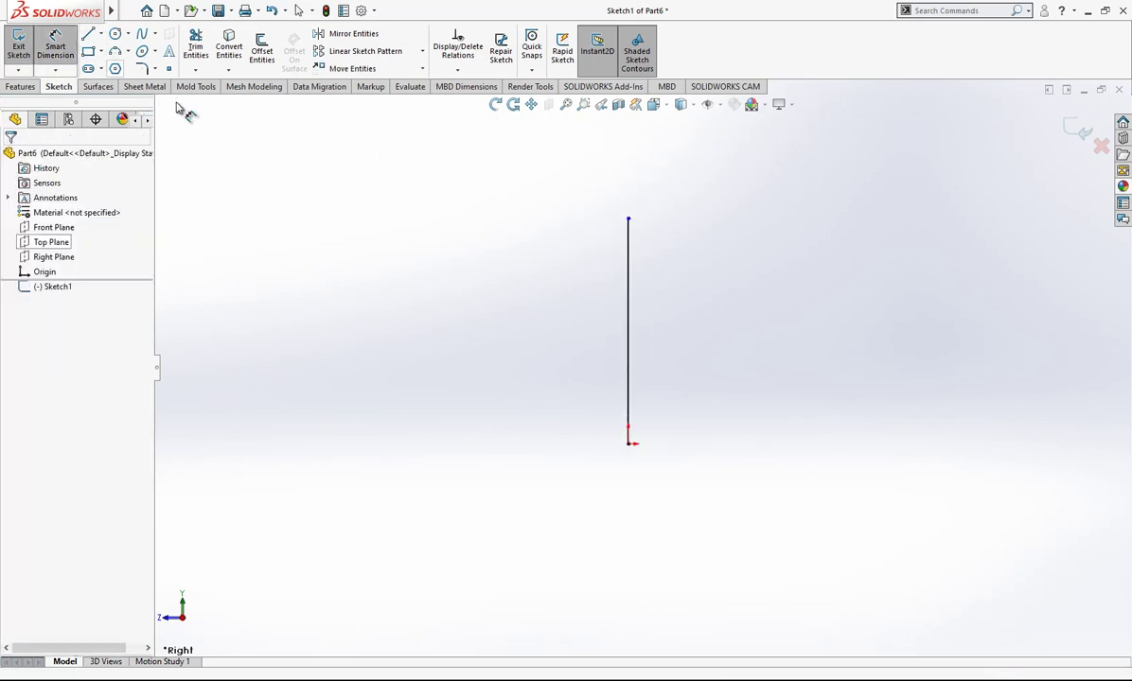
click(631, 312)
click(692, 327)
text(29)
click(625, 296)
key(Escape)
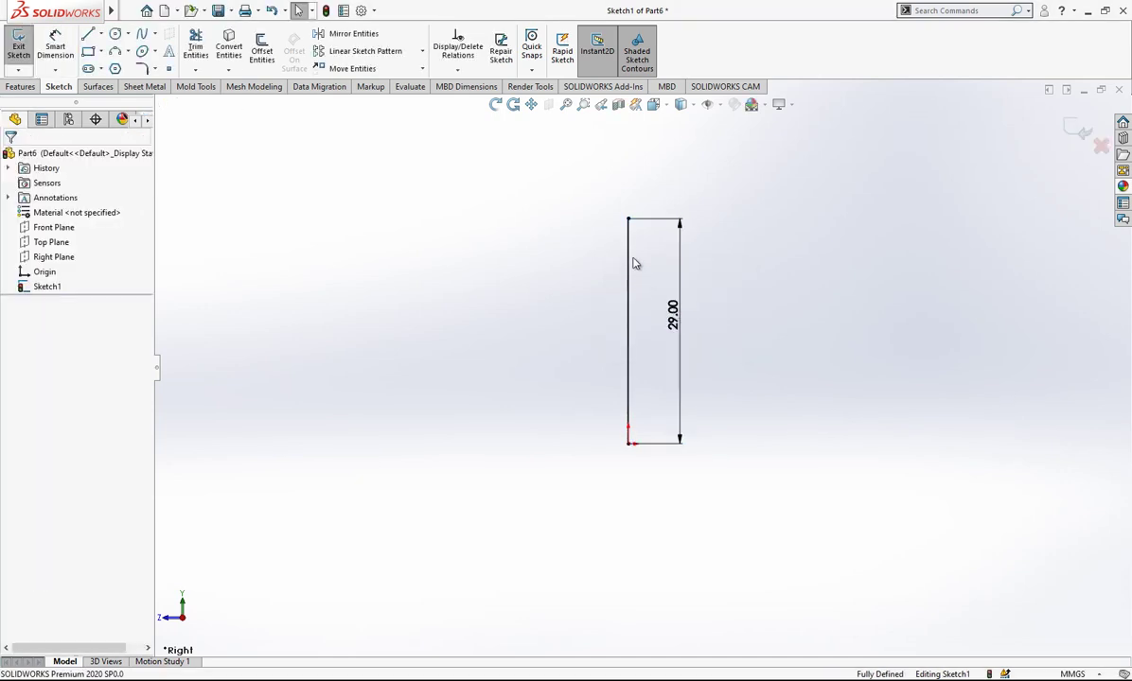
Convert the 29 mm vertical line into a construction line.
click(631, 257)
click(694, 225)
key(f)
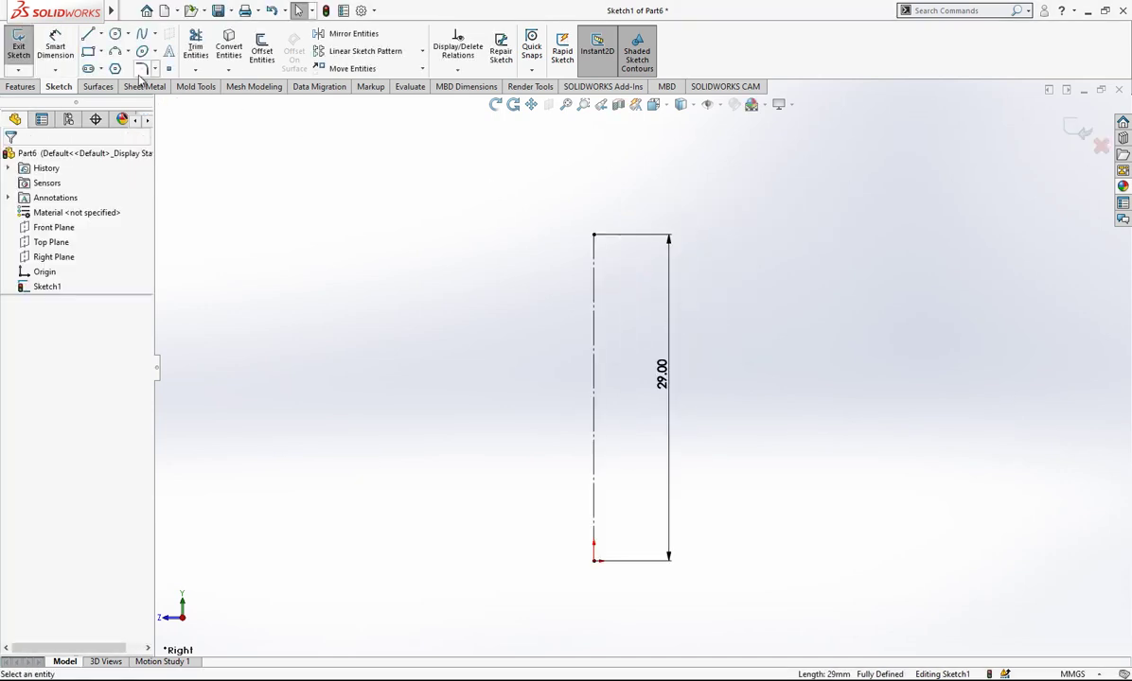
Draw a short horizontal line leftward from the centreline's upper end, continue it vertically upward, and make both lines construction geometry.
click(89, 36)
click(594, 235)
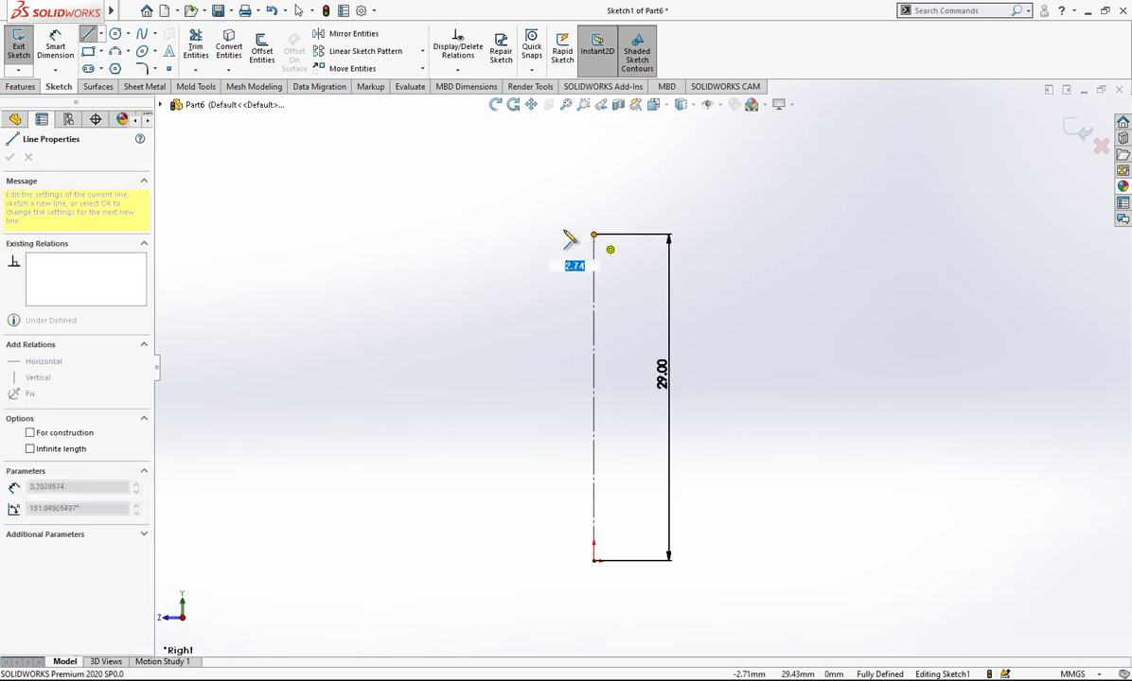
click(563, 174)
key(Escape)
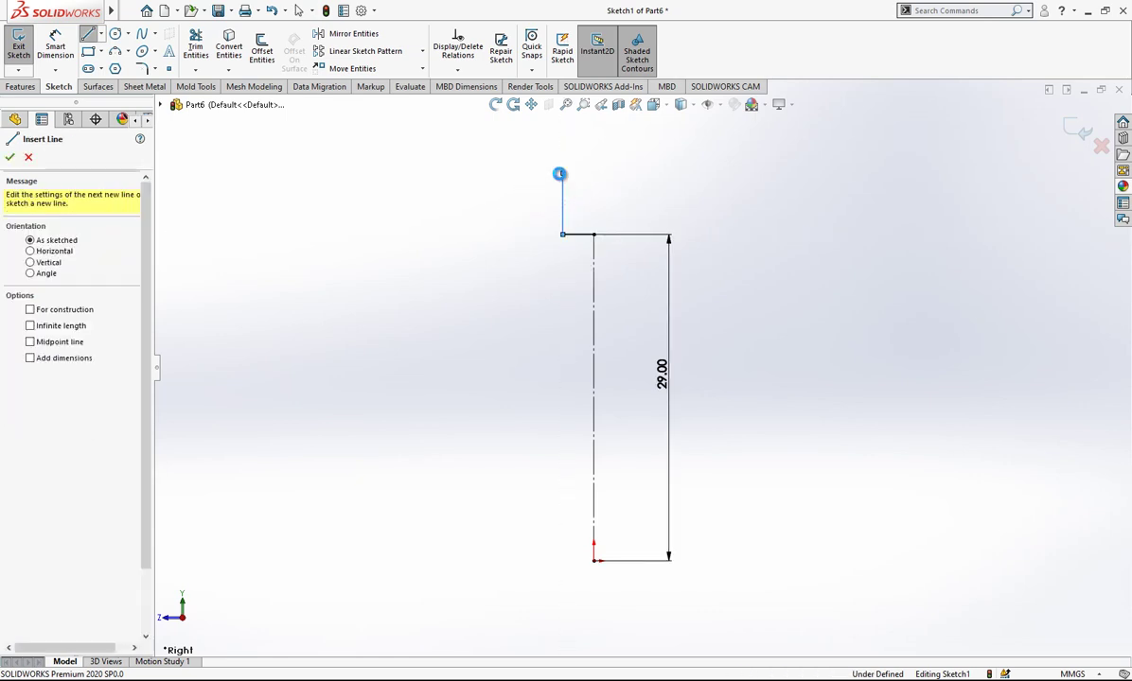
drag(566, 155, 516, 265)
click(654, 225)
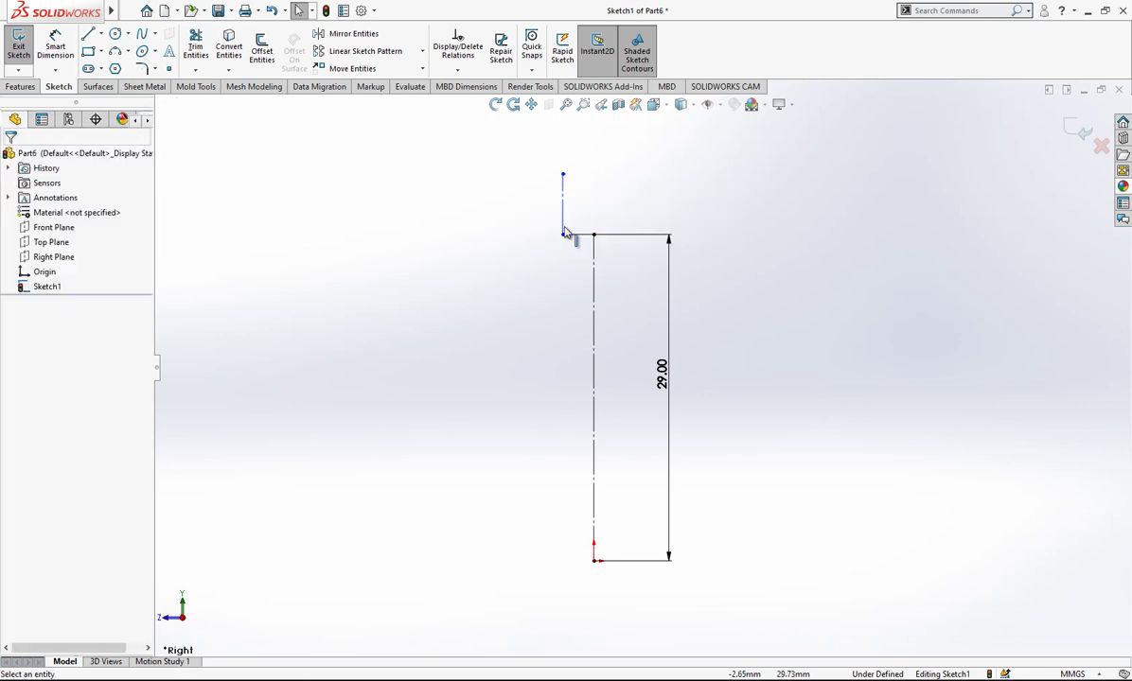
Dimension the distance between the short vertical line and the long centreline to 2 mm.
click(55, 52)
click(565, 214)
click(593, 245)
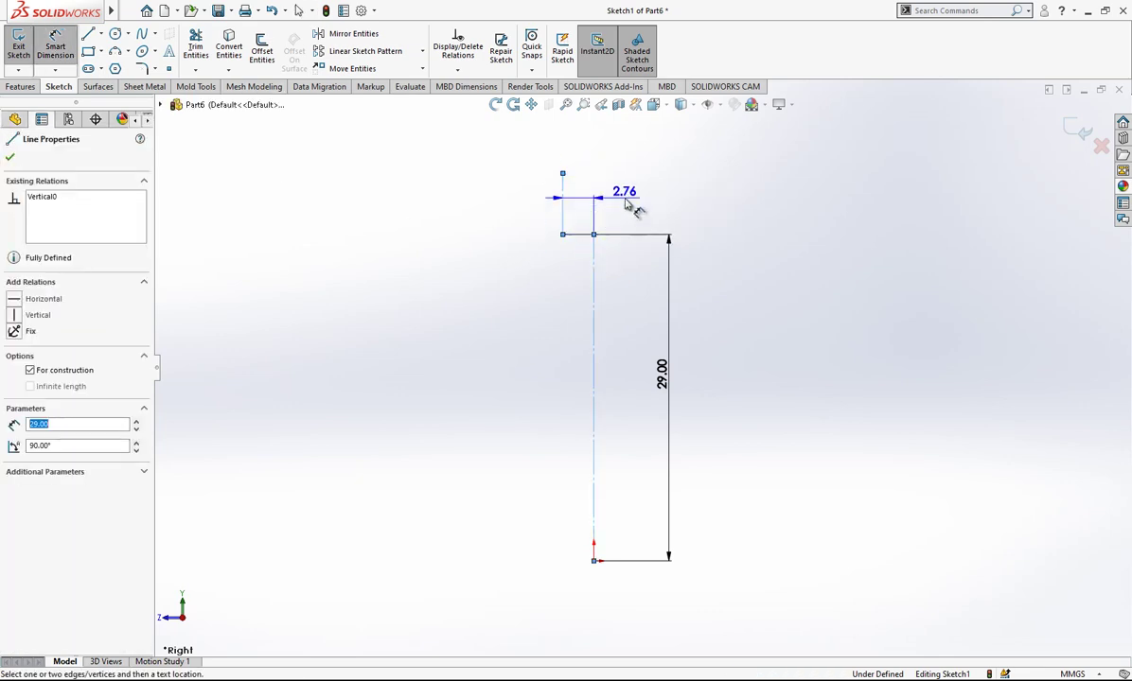
click(653, 149)
text(2)
key(Return)
Mirror the short horizontal and vertical construction lines about the long centreline, keeping the originals.
click(349, 33)
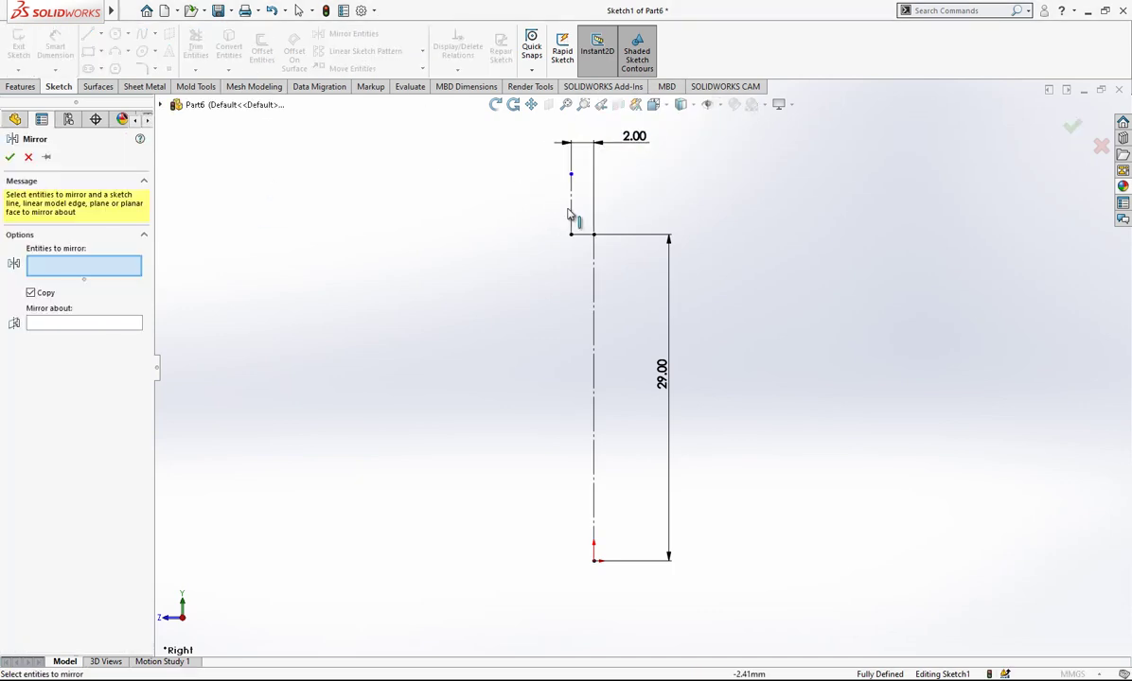
drag(585, 225, 558, 275)
click(107, 335)
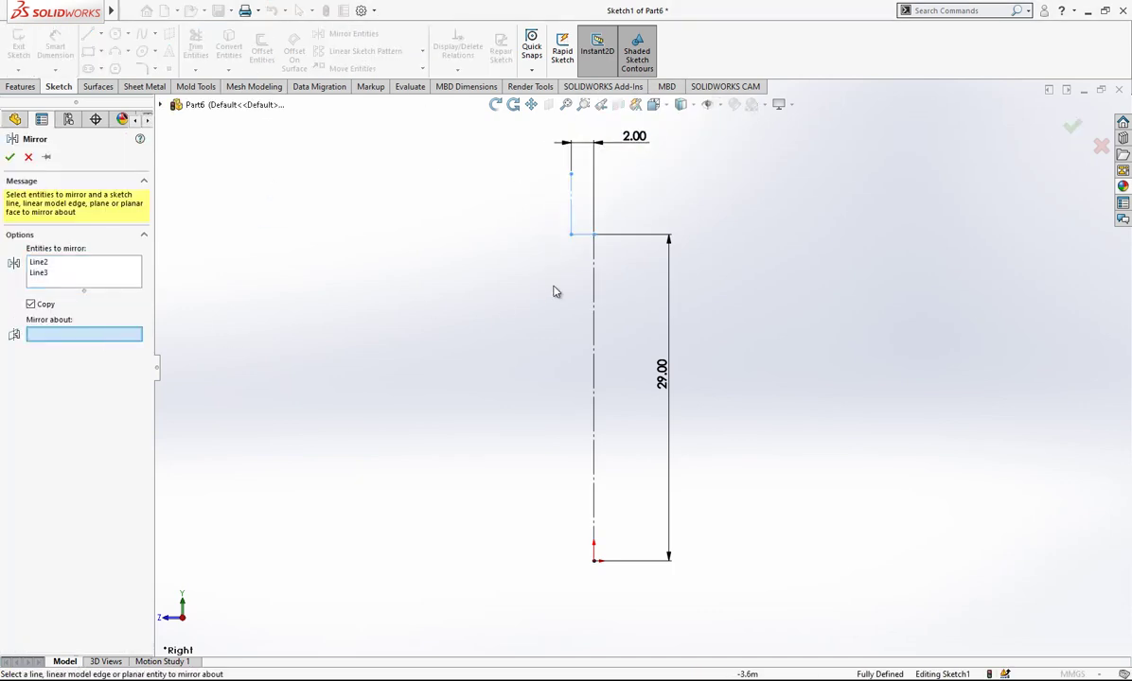
click(595, 273)
key(Return)
scroll(600, 238, up, 2)
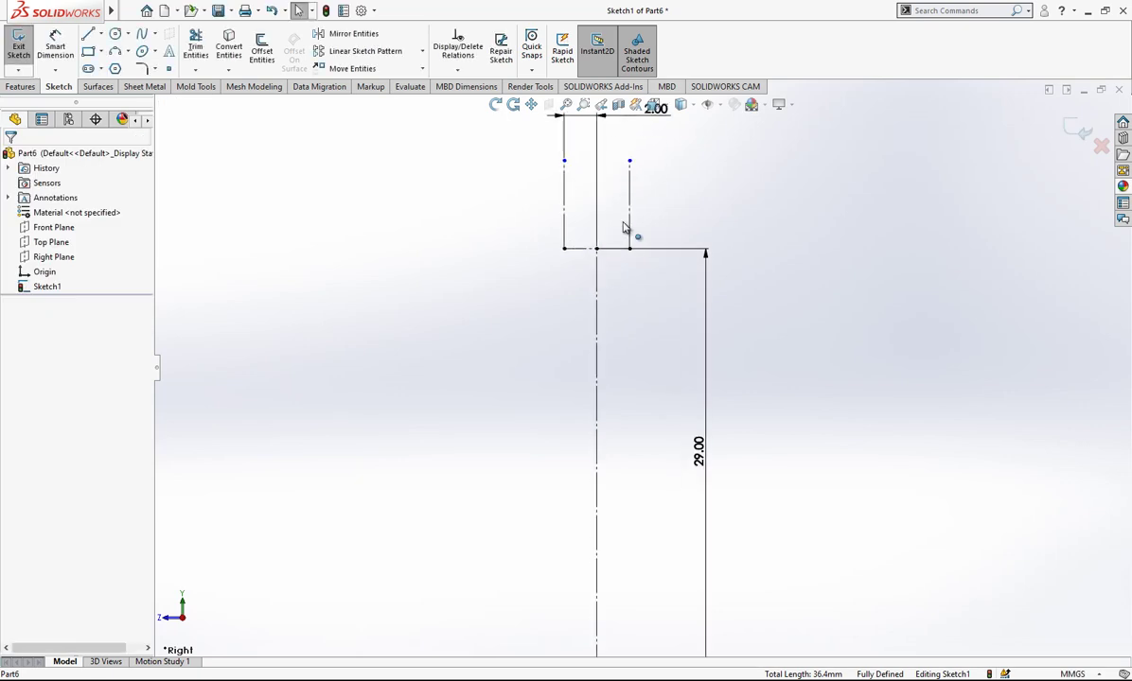
key(l)
click(563, 250)
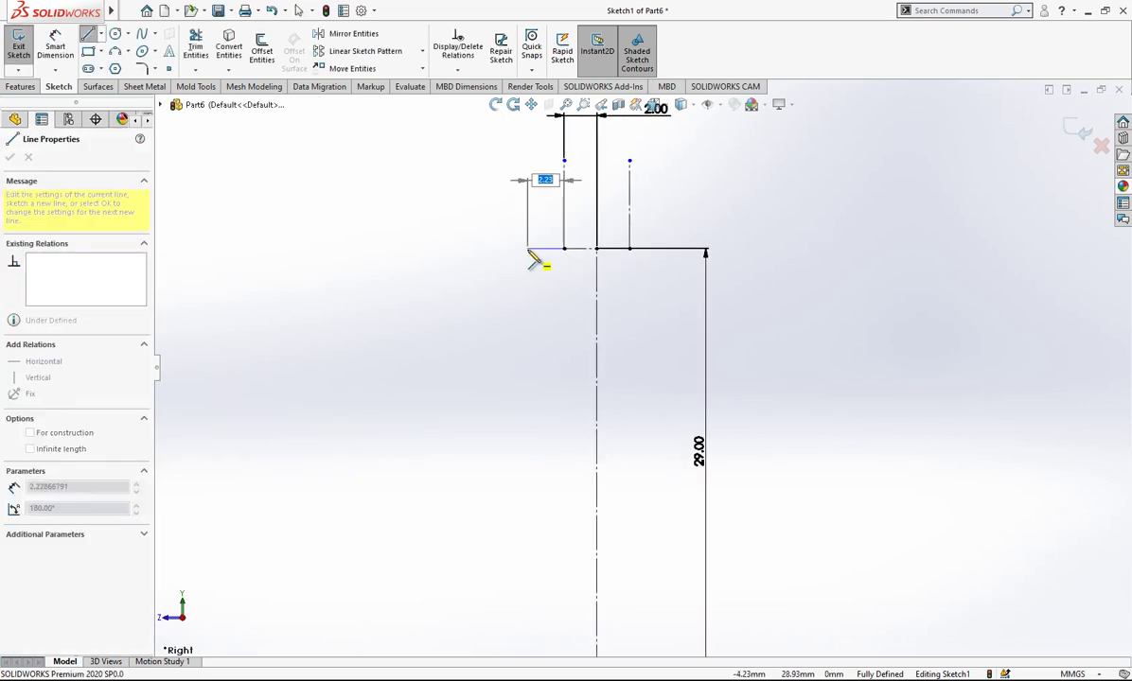
key(Escape)
key(Escape)
Stretch the two short vertical construction lines upward to about 12.7 mm long and exit the sketch.
scroll(641, 299, down, 5)
scroll(641, 300, up, 3)
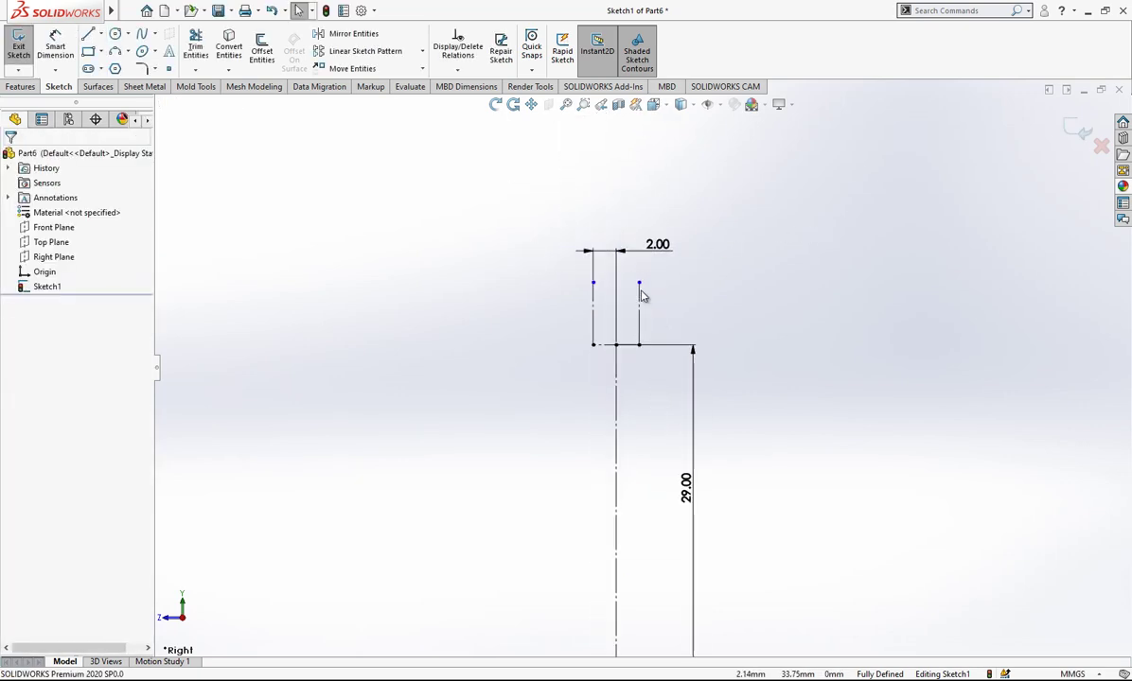
drag(640, 282, 642, 188)
key(Escape)
scroll(720, 424, down, 2)
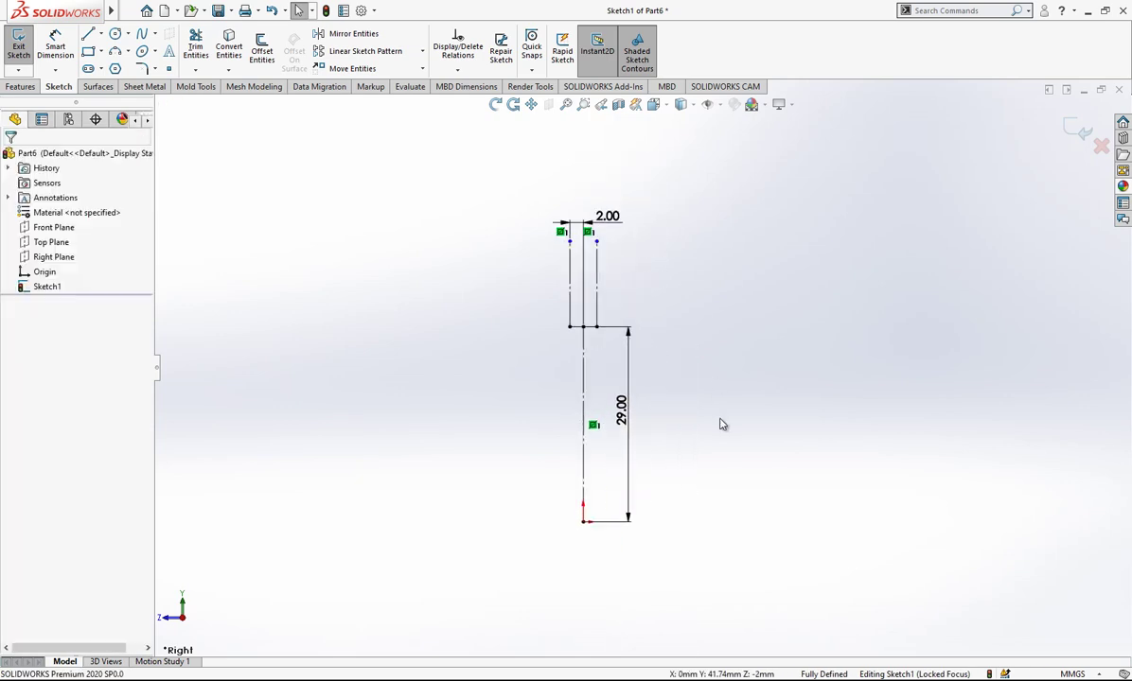
scroll(662, 343, up, 1)
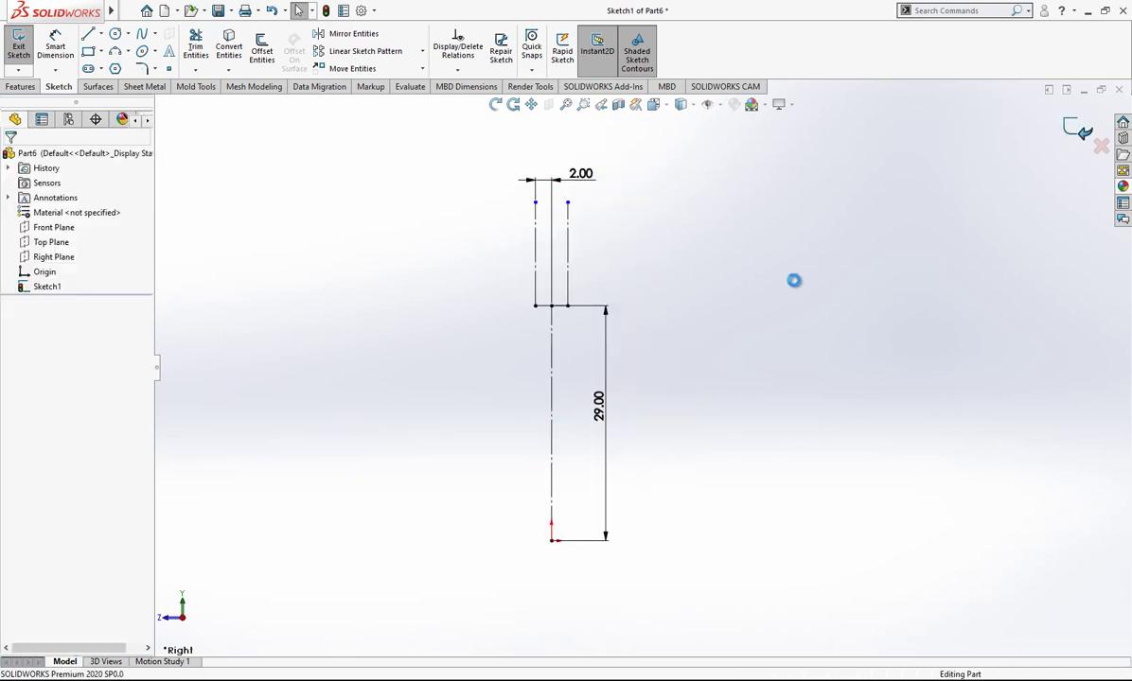
click(47, 229)
middle_drag(579, 317, 663, 236)
click(678, 52)
click(695, 83)
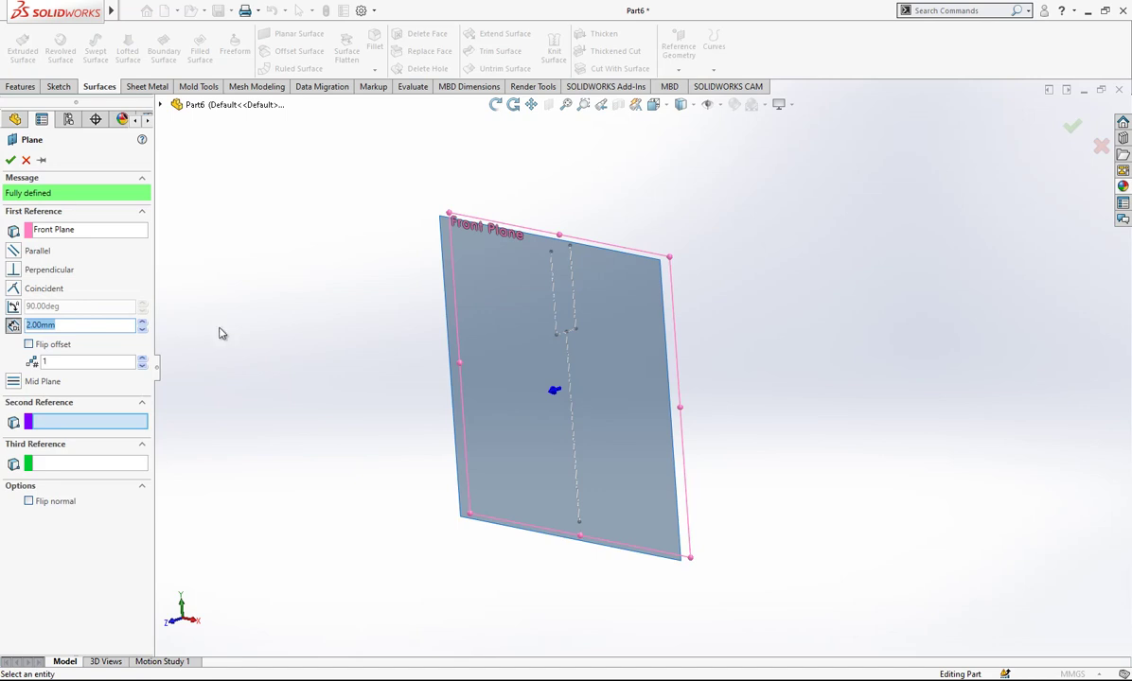
key(Escape)
Create a reference plane offset 2 mm from the Front Plane.
click(52, 227)
click(681, 72)
click(696, 83)
click(11, 160)
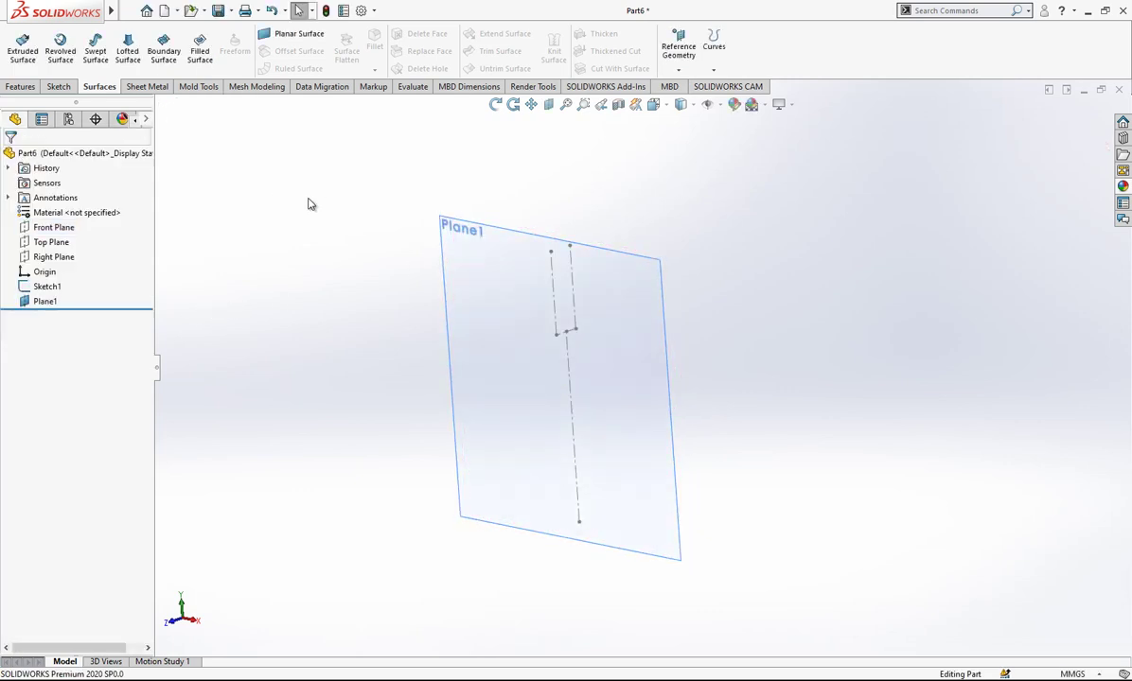
Create a second reference plane offset 2 mm from the Front Plane on the opposite side, using the flipped offset.
click(52, 227)
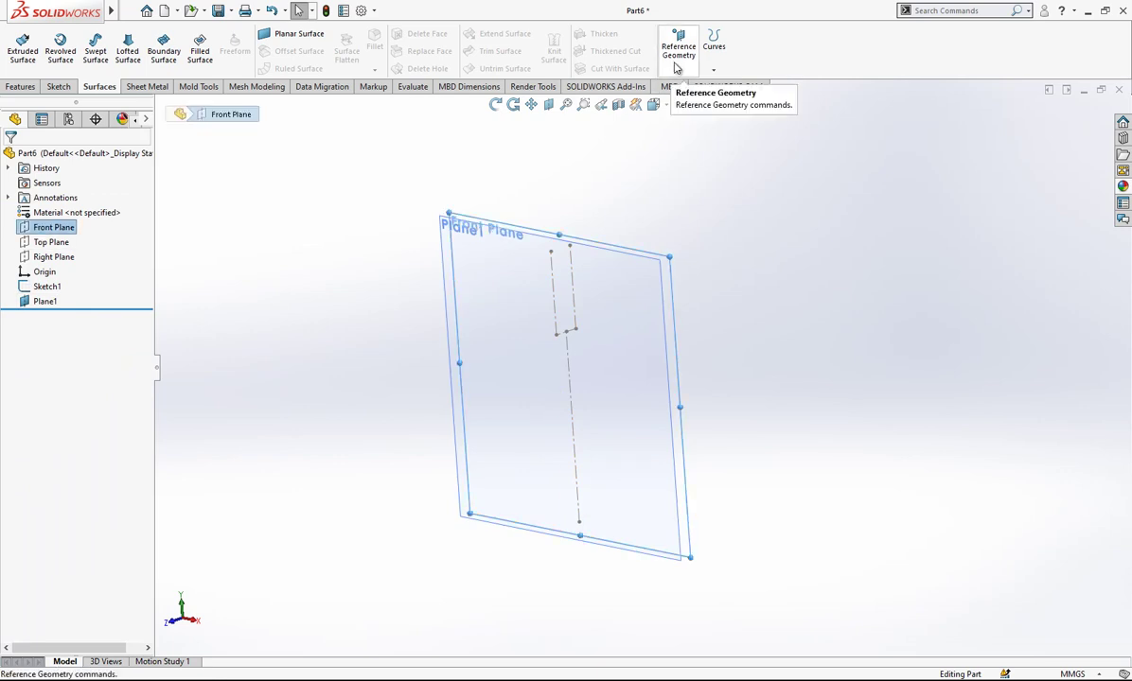
click(678, 64)
click(688, 83)
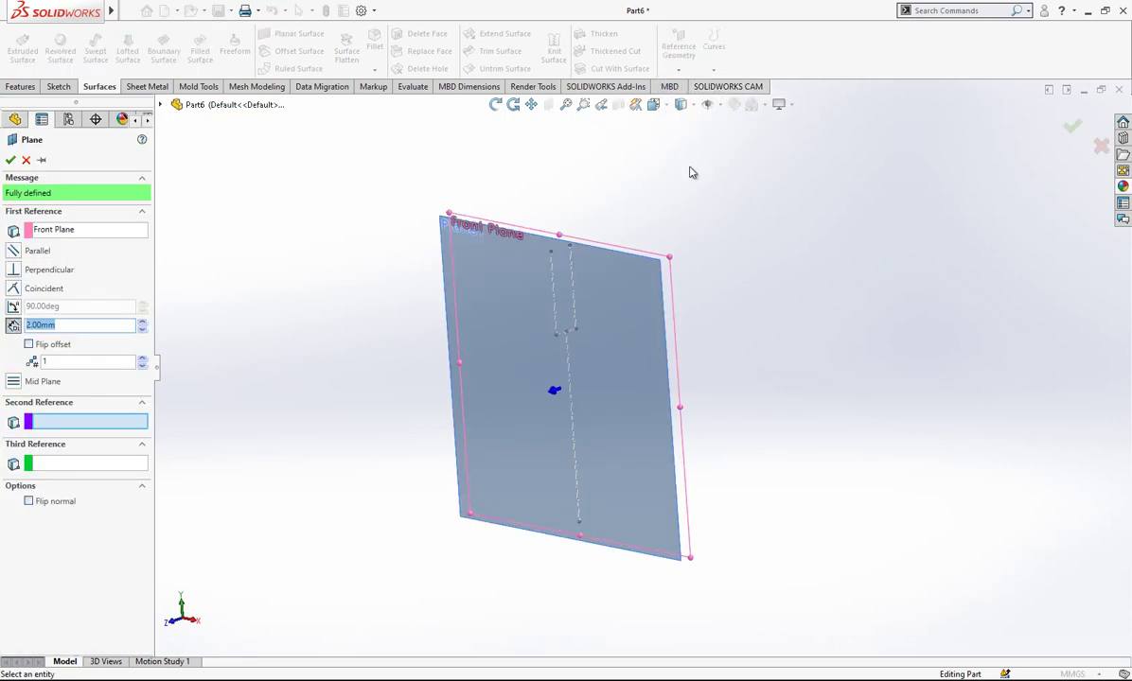
click(64, 347)
middle_drag(407, 312, 526, 310)
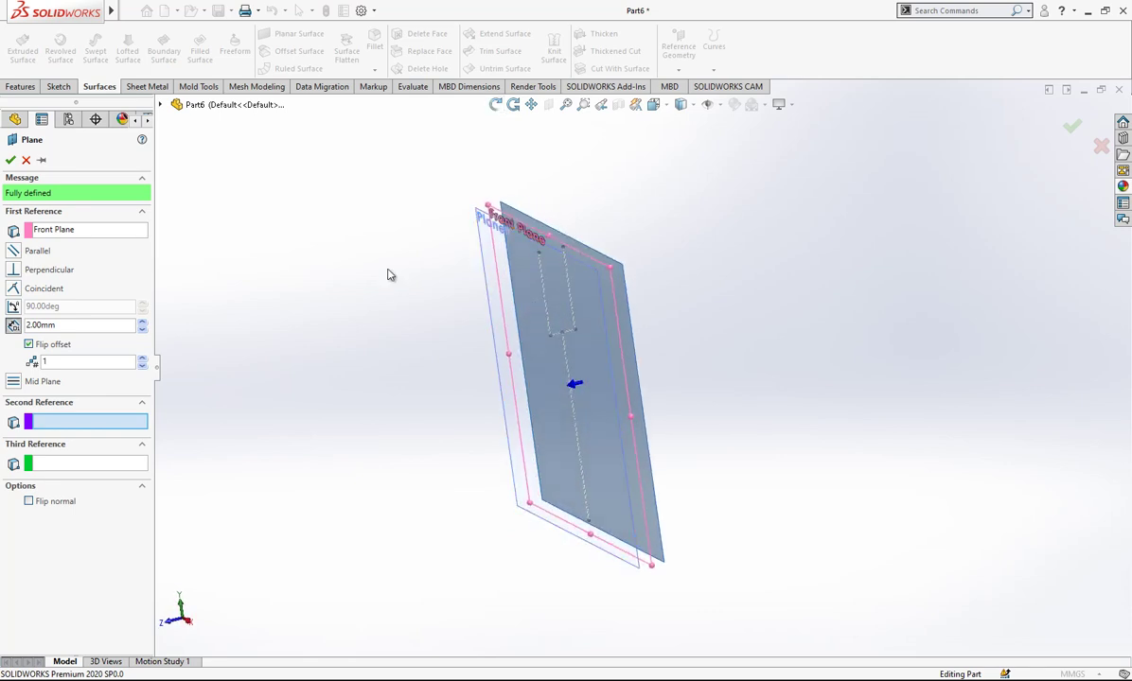
click(11, 160)
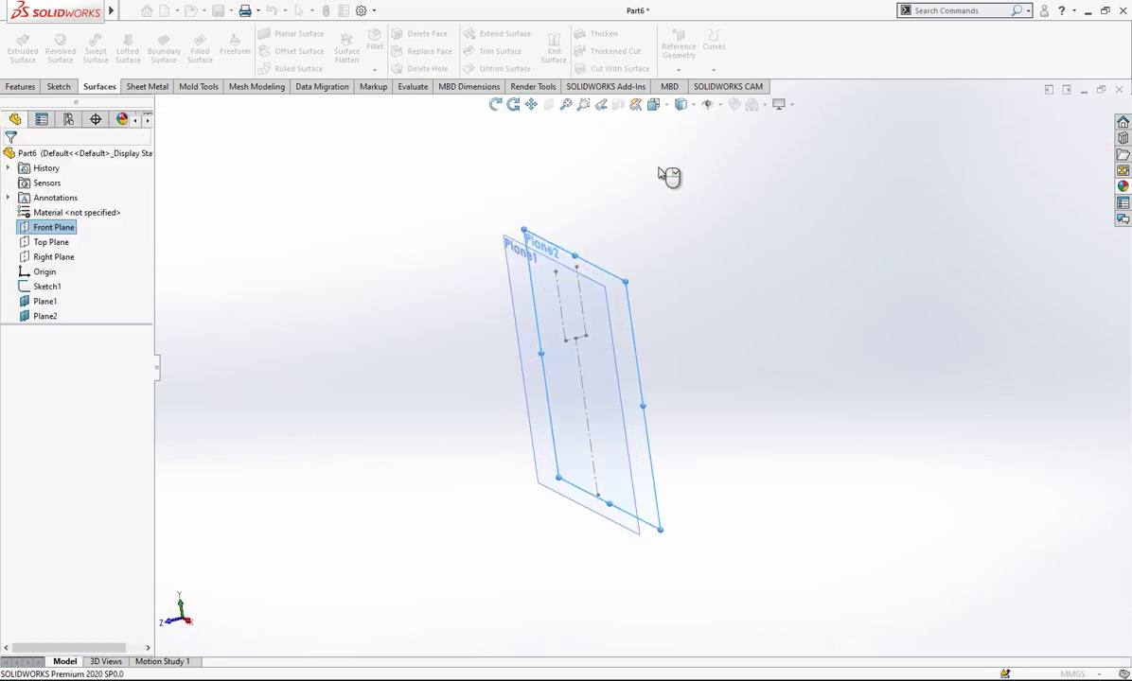
Set the first sketch's offset between the short vertical line and the centreline to 1 mm and close the sketch.
scroll(592, 349, down, 4)
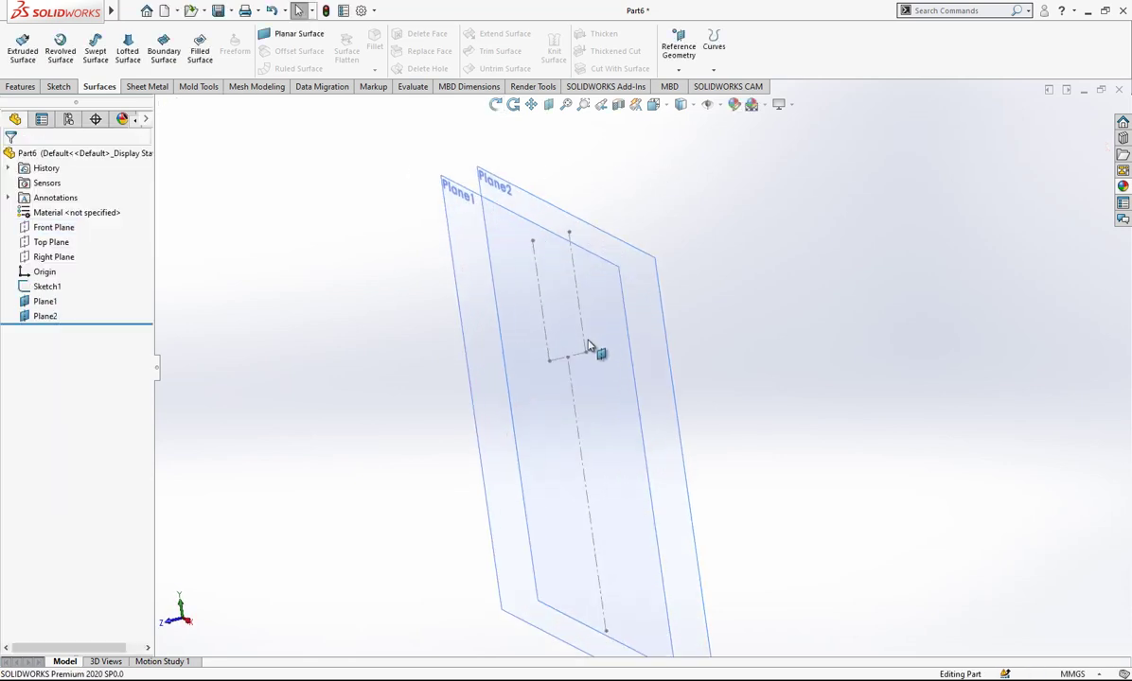
click(47, 287)
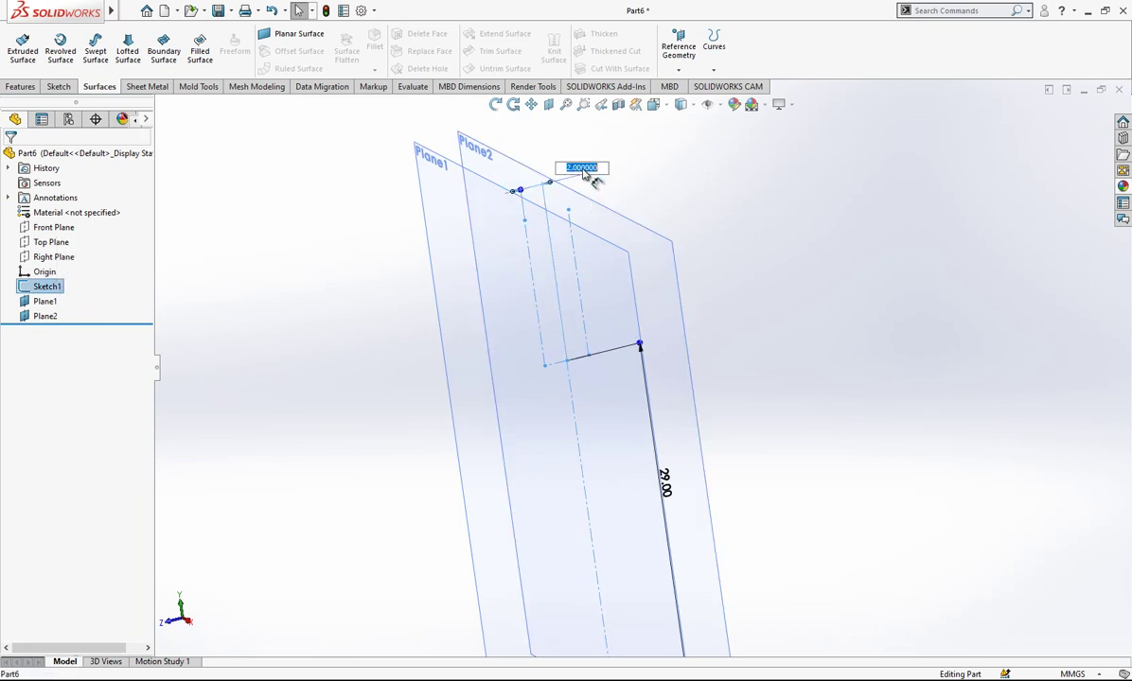
mouse_move(577, 356)
middle_down()
mouse_move(494, 373)
mouse_move(546, 361)
mouse_move(566, 329)
middle_up()
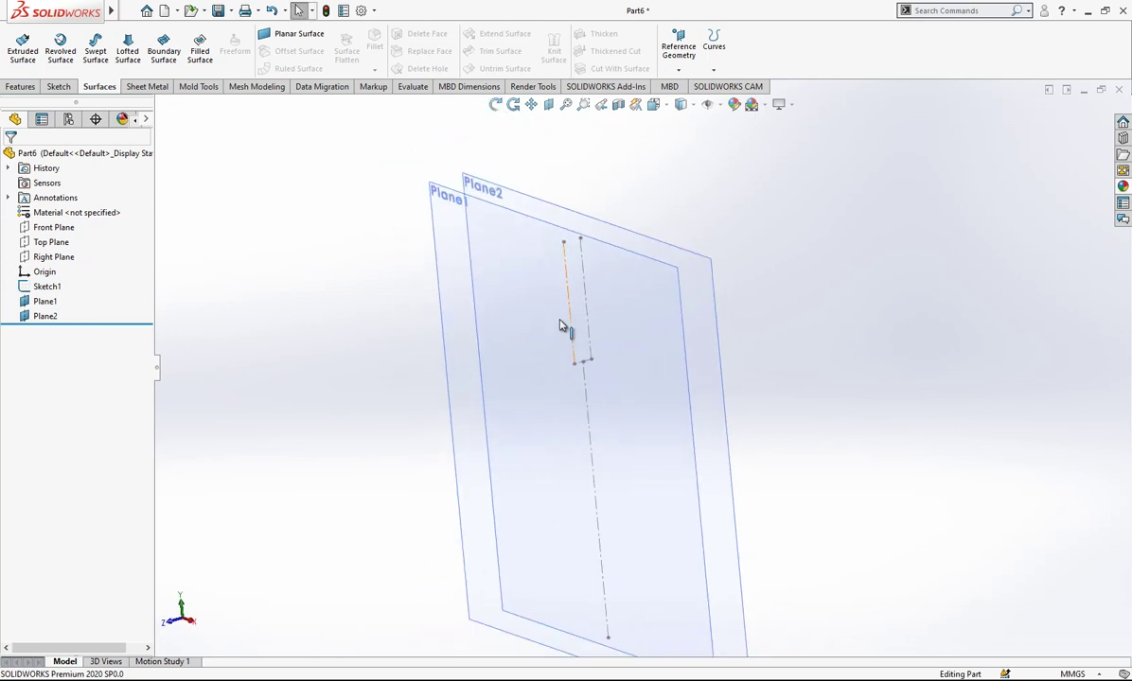
click(579, 308)
double_click(570, 296)
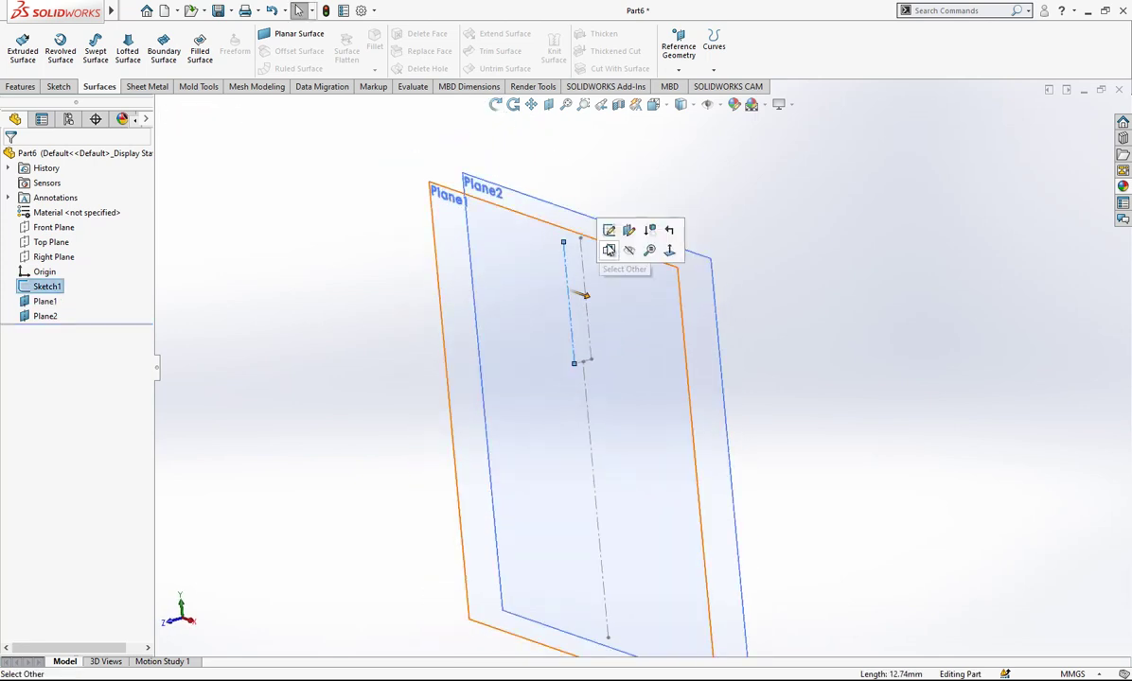
mouse_move(581, 328)
middle_down()
mouse_move(531, 326)
mouse_move(607, 336)
middle_up()
scroll(609, 355, down, 2)
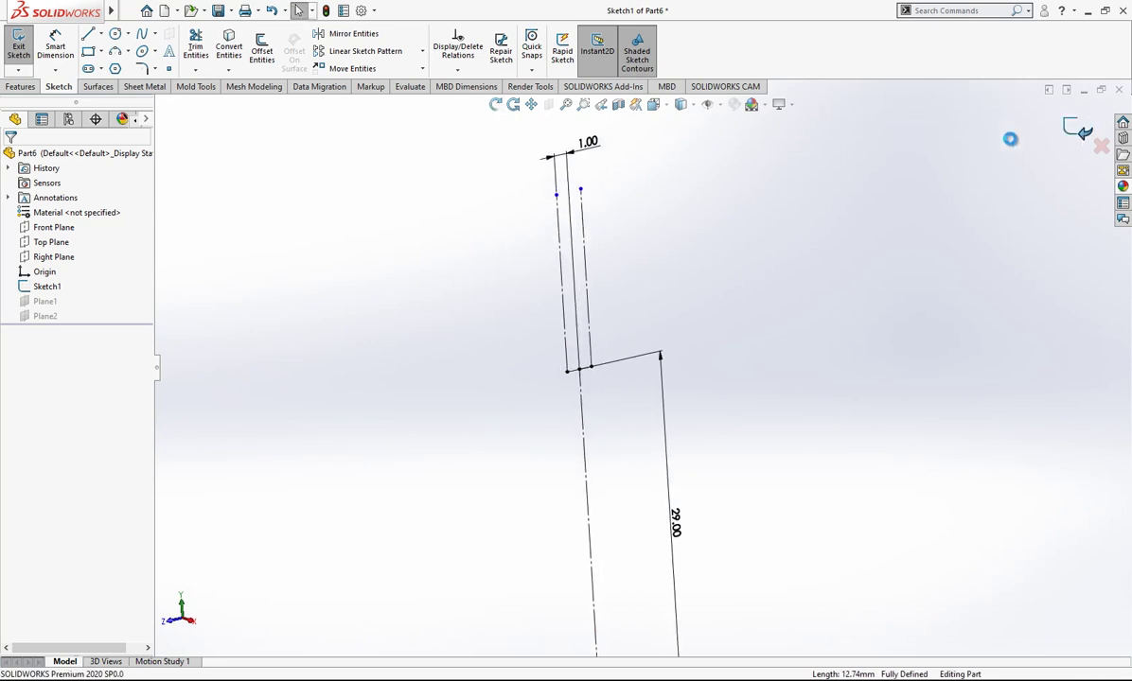
click(1079, 129)
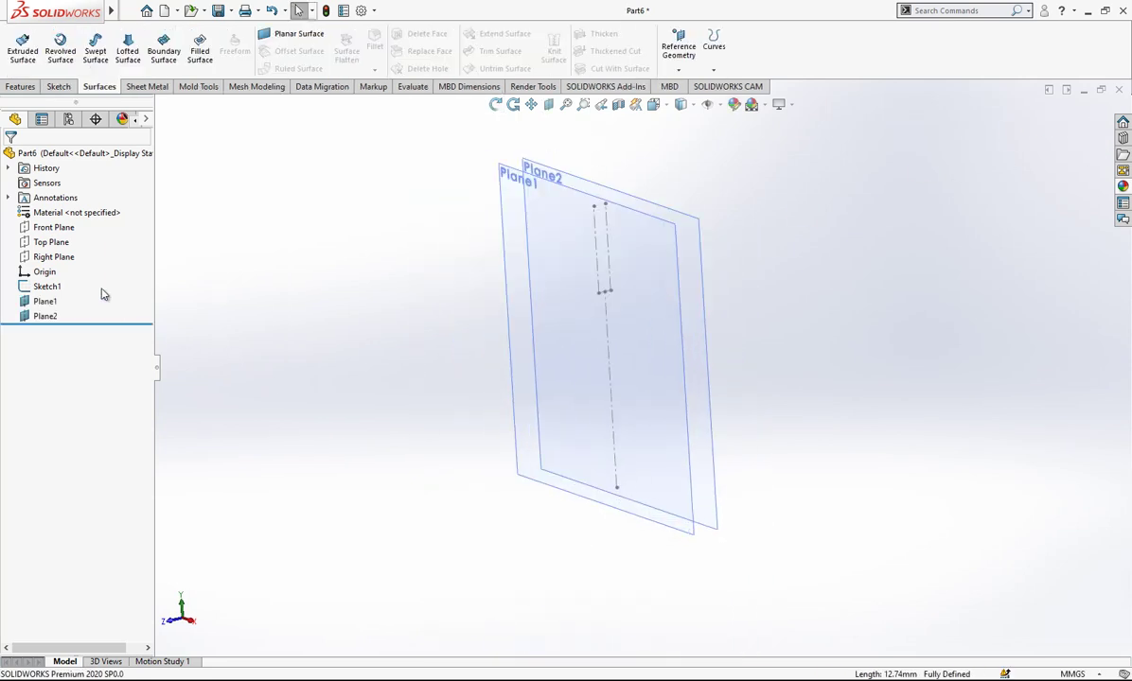
Start a sketch on Plane1 and draw a horizontal line about 3 mm long leftward from the origin.
click(520, 428)
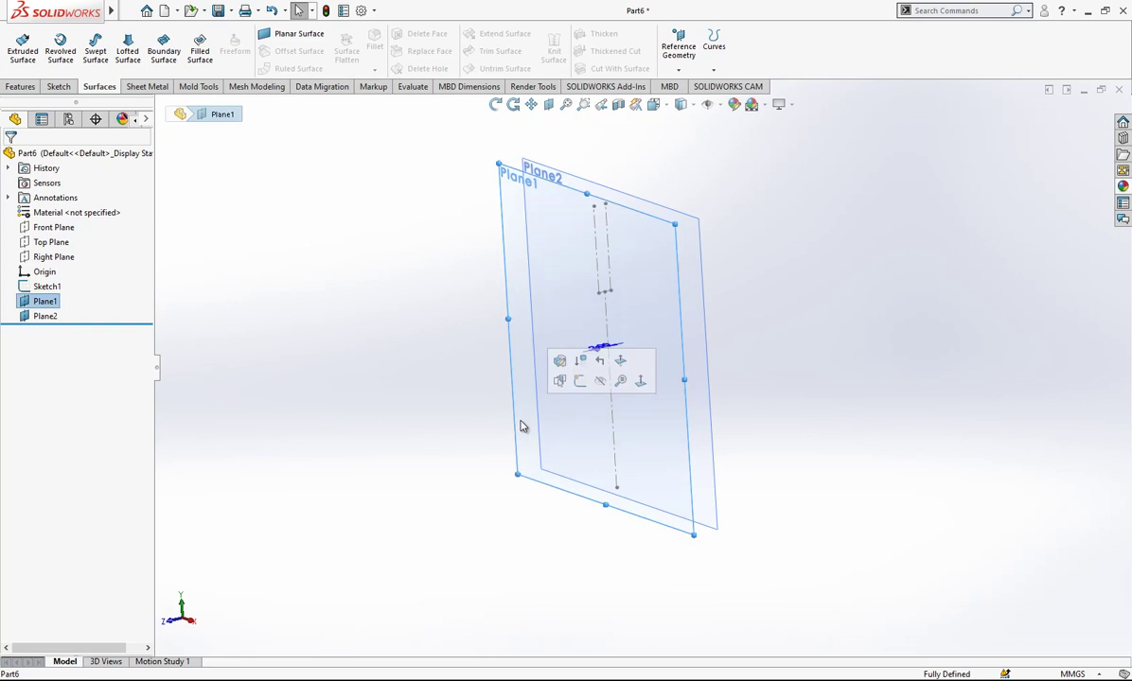
click(582, 381)
key(space)
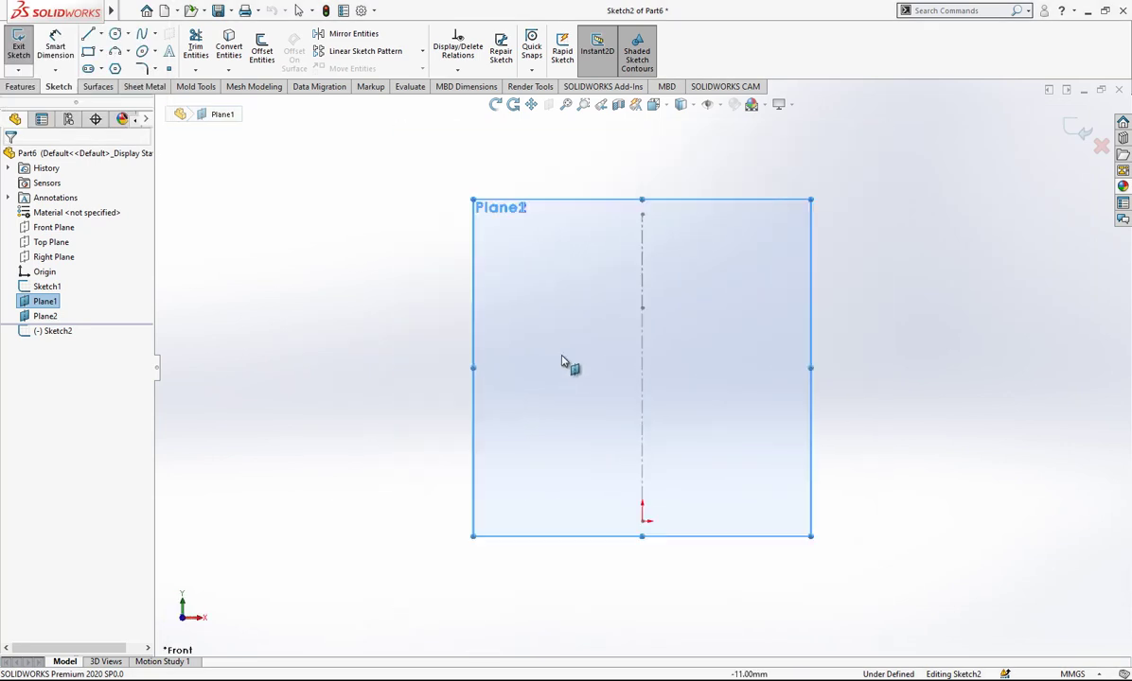
click(102, 35)
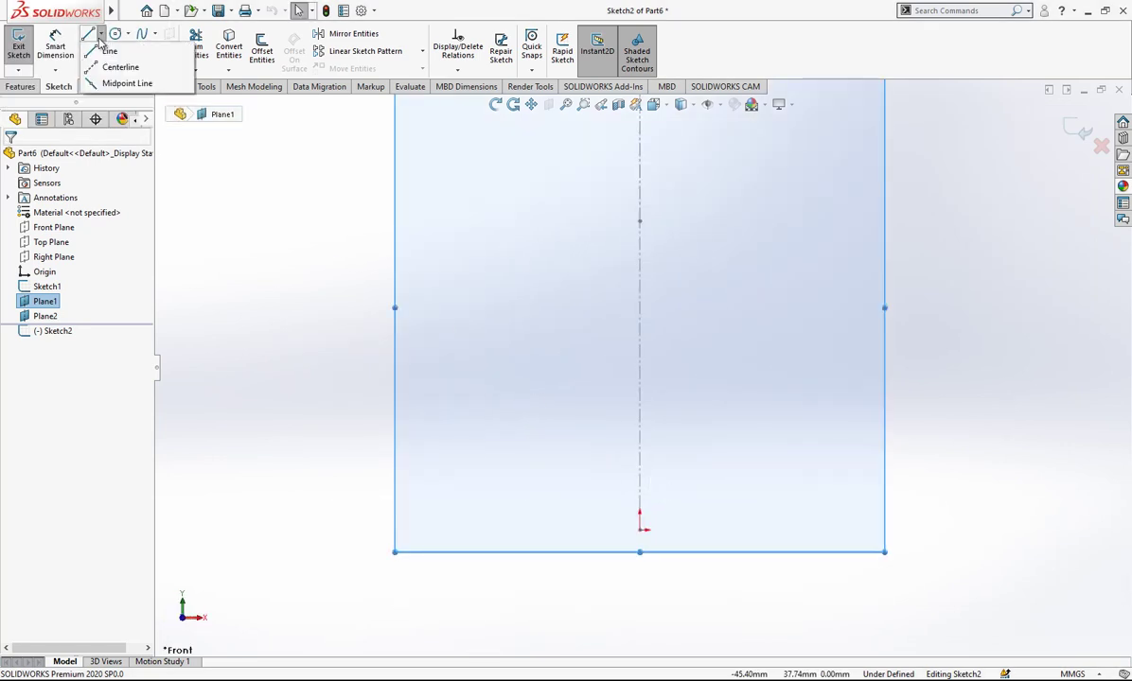
click(106, 45)
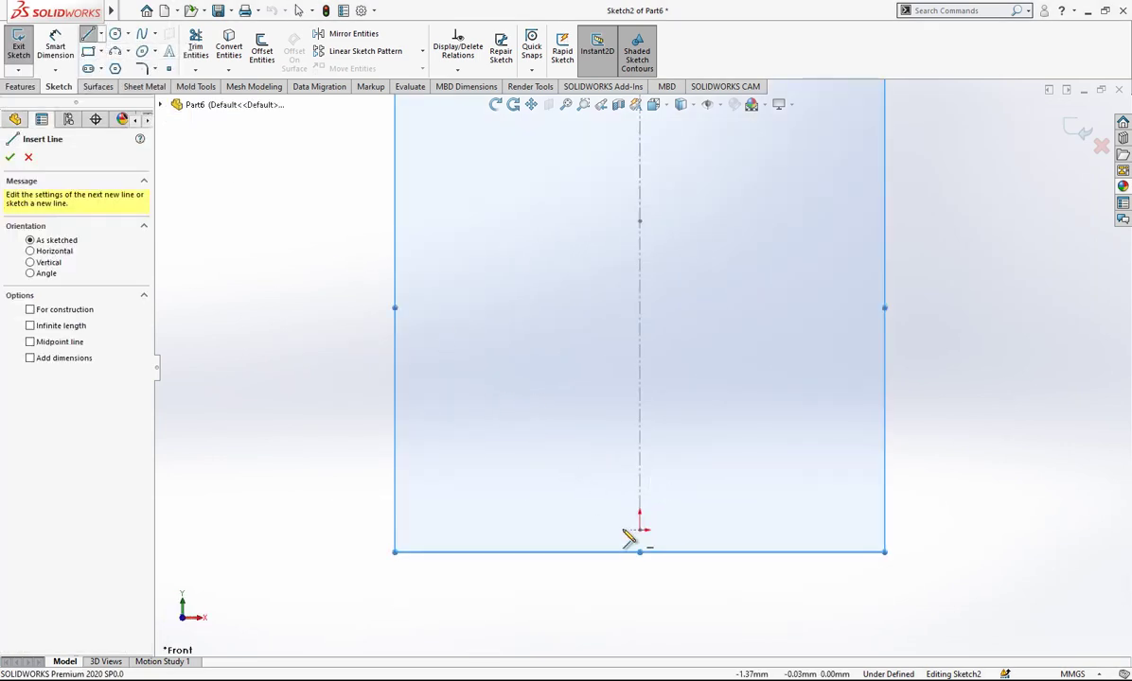
scroll(641, 539, down, 2)
drag(649, 512, 579, 512)
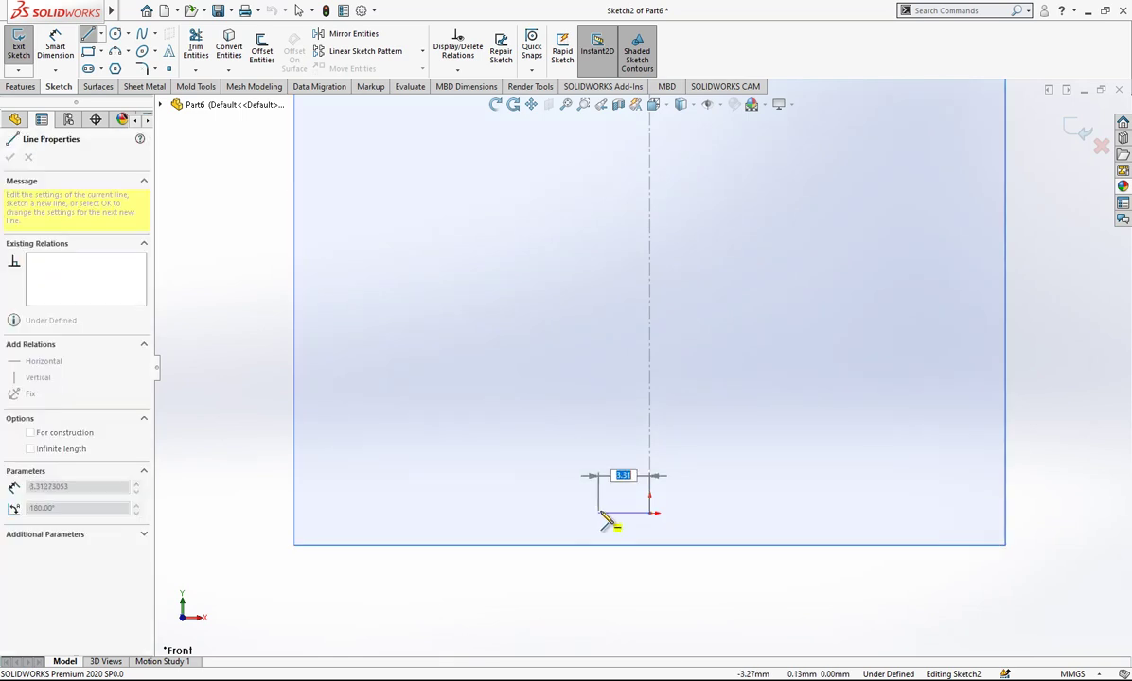
click(604, 514)
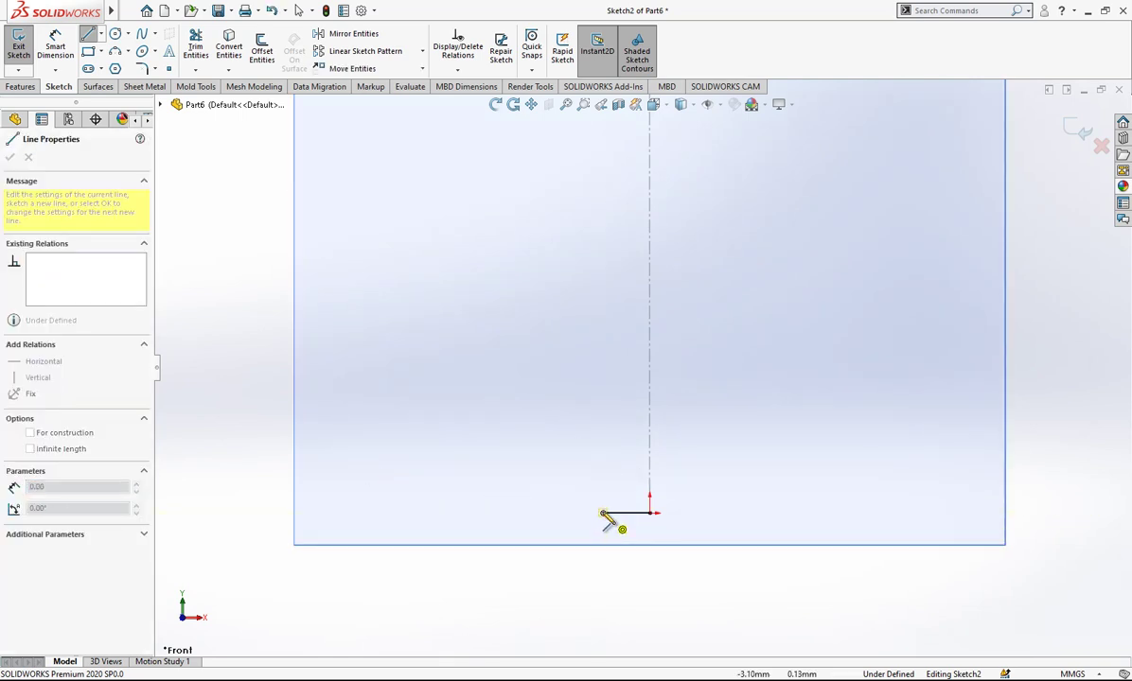
Add a tangent arc of about 2.2 mm radius and a slanted line at its upper end, then stretch the line upward.
key(a)
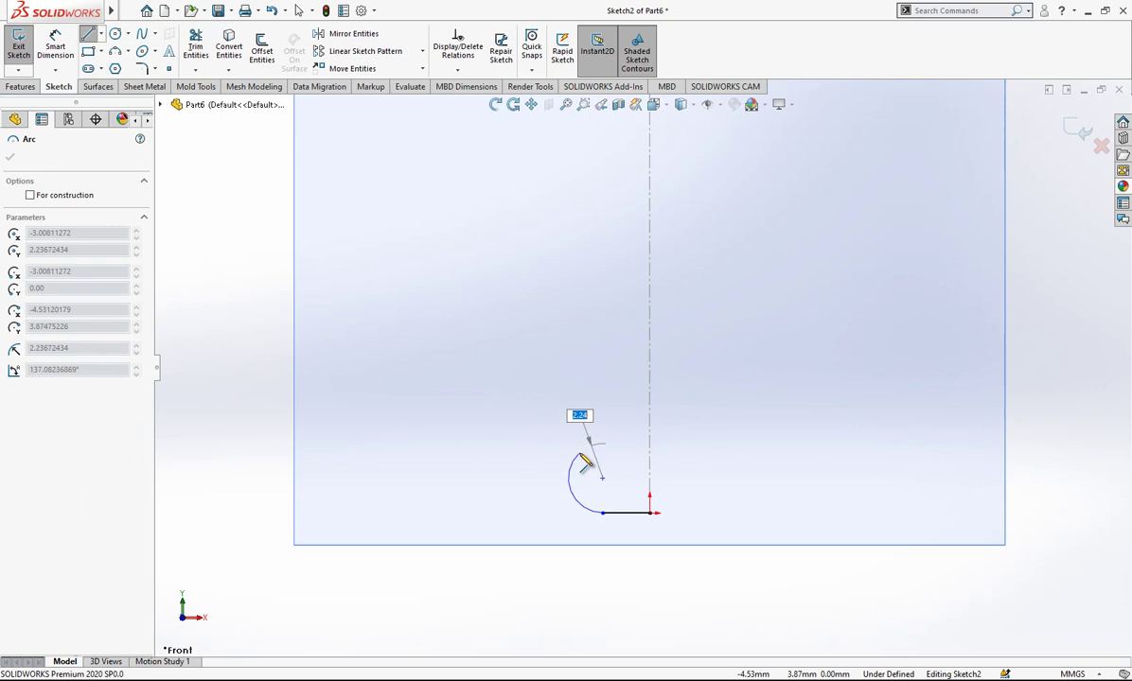
click(577, 456)
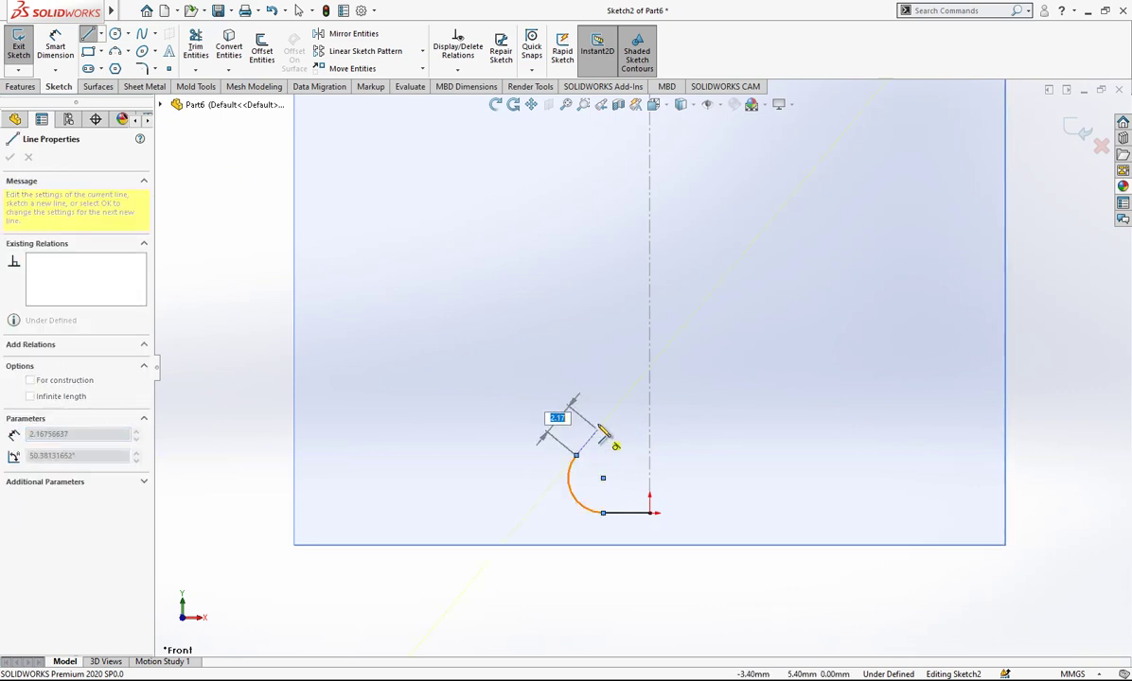
click(602, 424)
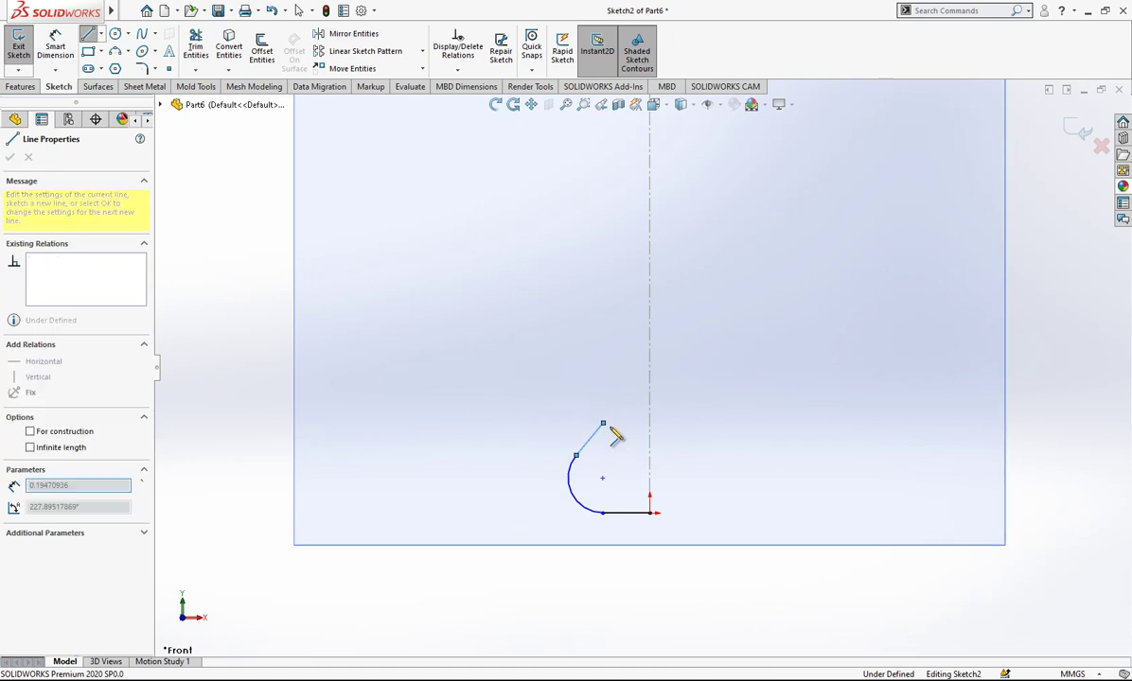
key(Escape)
scroll(603, 452, down, 3)
mouse_move(602, 391)
mouse_down()
mouse_move(585, 357)
mouse_move(615, 339)
mouse_up()
key(Escape)
scroll(657, 424, up, 3)
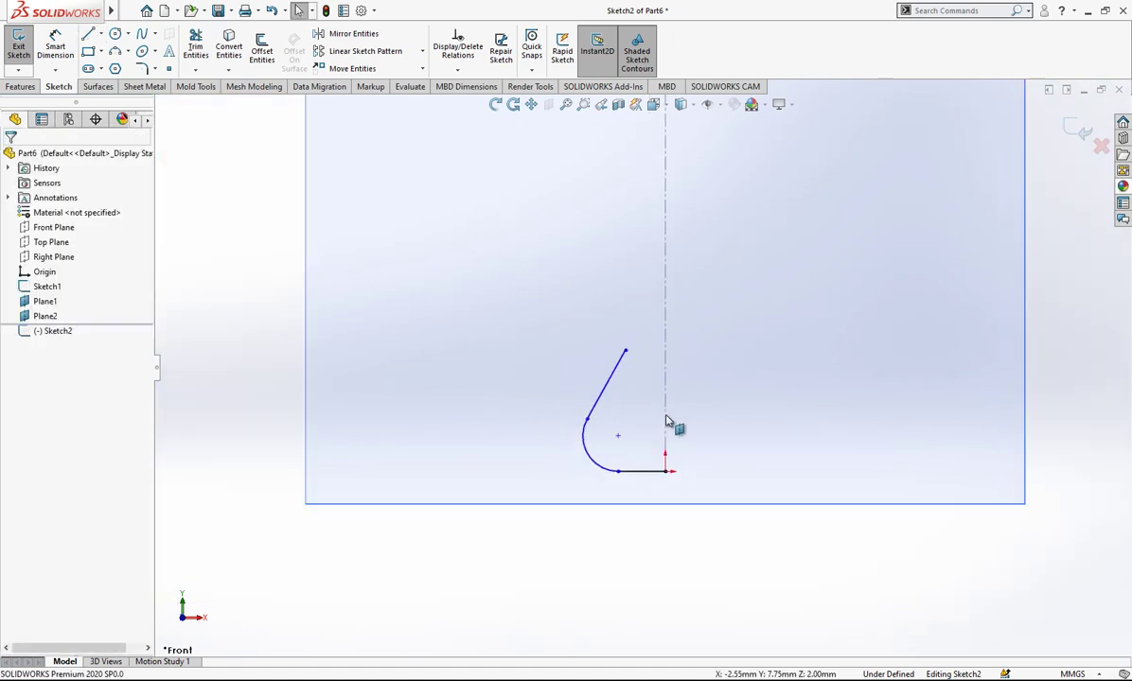
Convert the arc and the slanted line of the Plane1 sketch to construction geometry.
scroll(703, 398, down, 3)
drag(558, 404, 494, 471)
click(567, 410)
Dimension the radius of the Plane1 sketch's arc as 1.75 mm.
key(d)
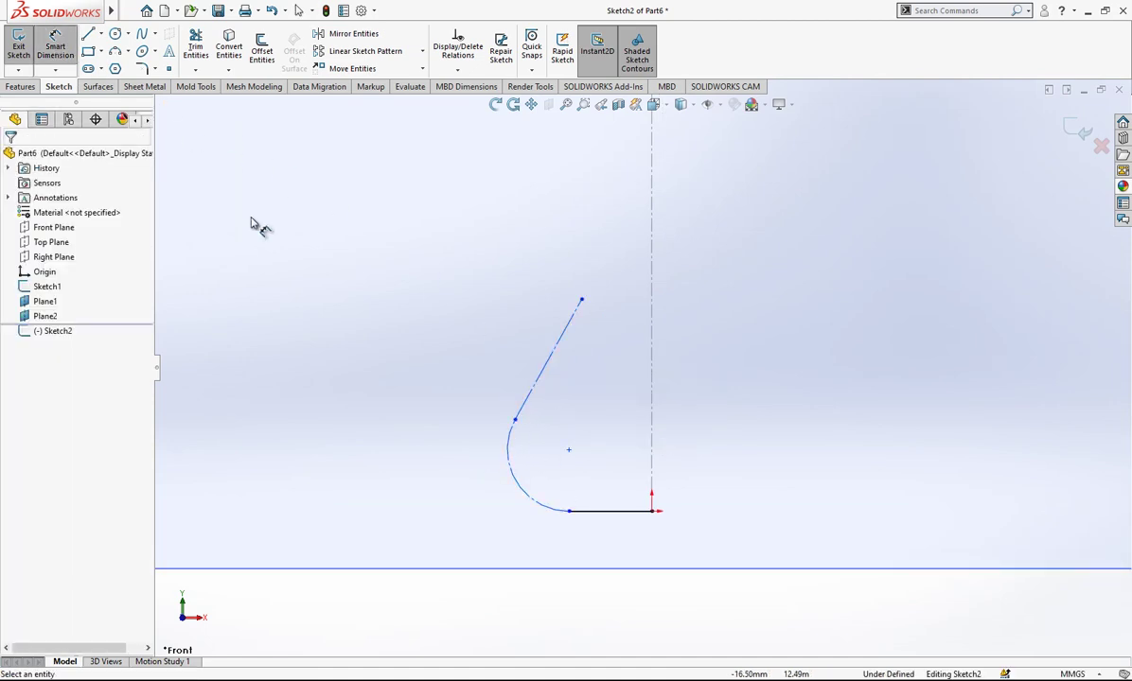
click(615, 512)
key(Escape)
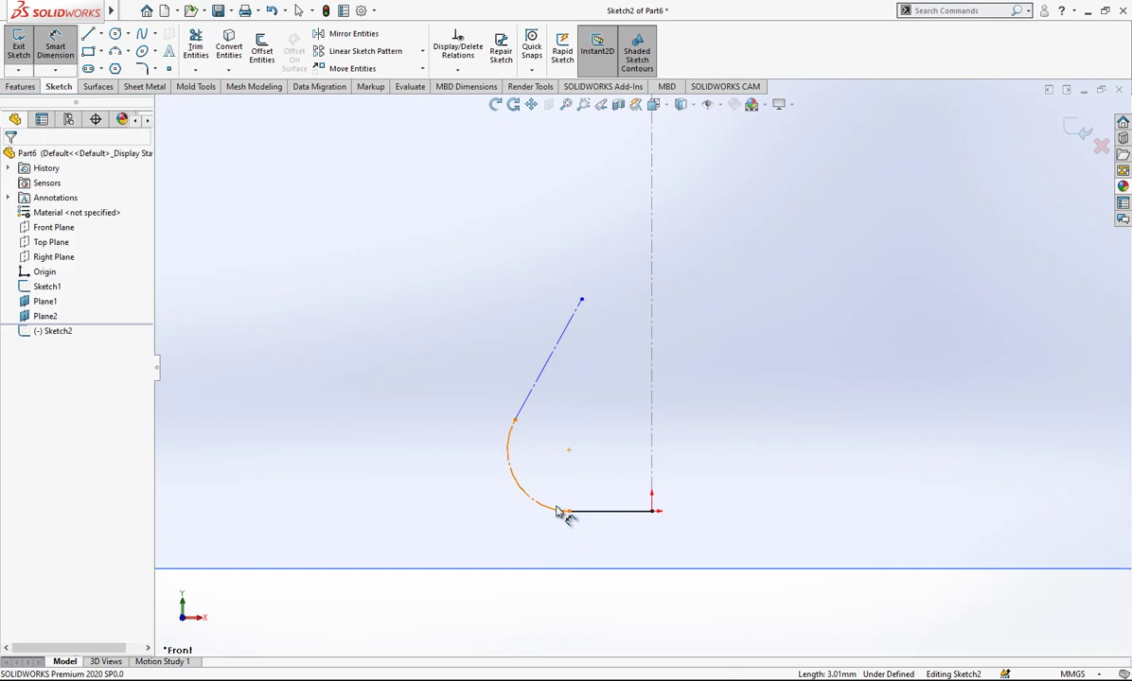
click(527, 499)
click(547, 490)
text(1.75)
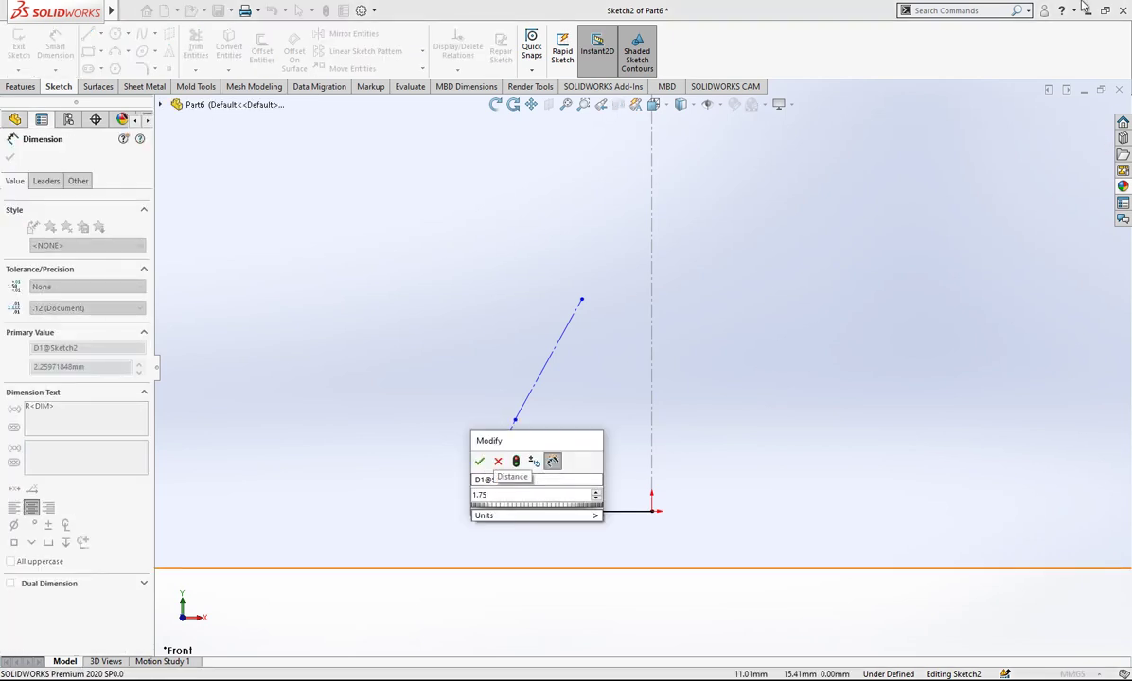
key(Return)
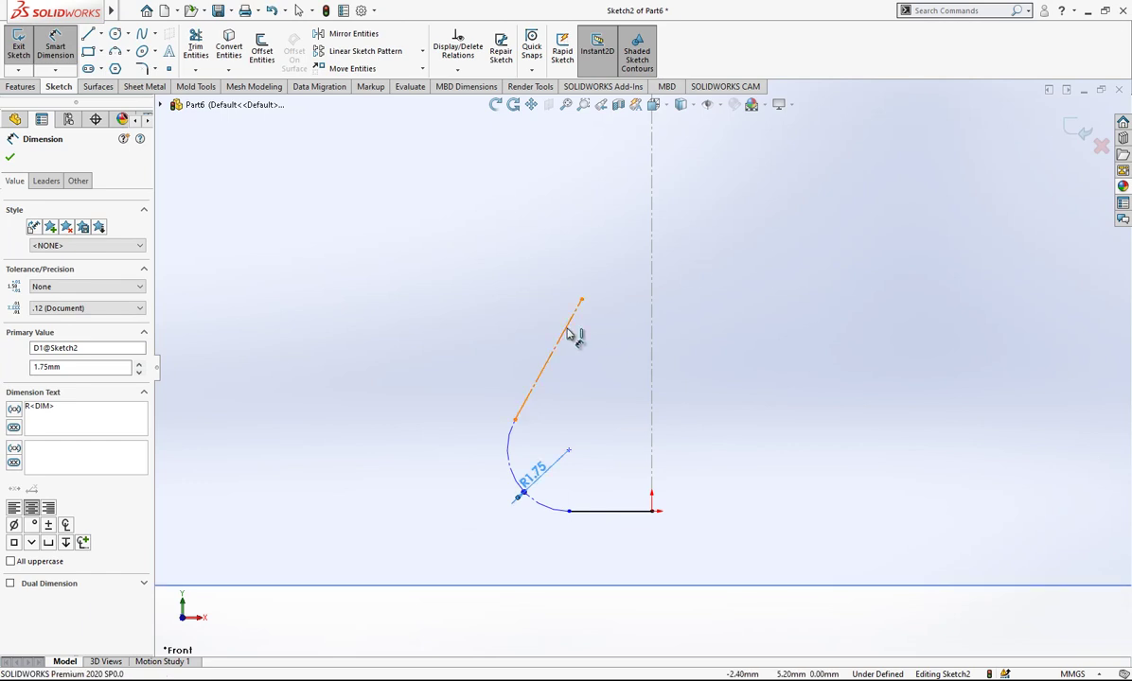
Dimension the angle between the slanted line and the vertical centreline as 15°.
click(569, 334)
click(651, 337)
click(626, 340)
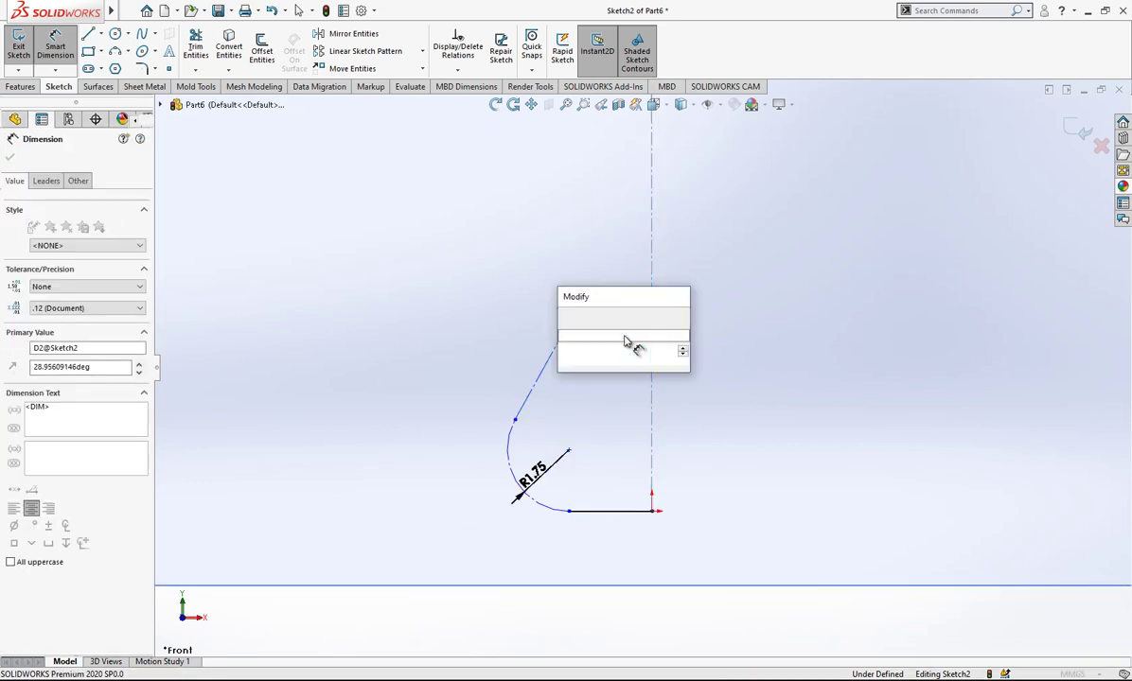
text(15)
key(Return)
key(Escape)
Dimension the short horizontal line at the origin as 0.1 mm long and exit the sketch.
click(603, 512)
click(606, 541)
text(0.1)
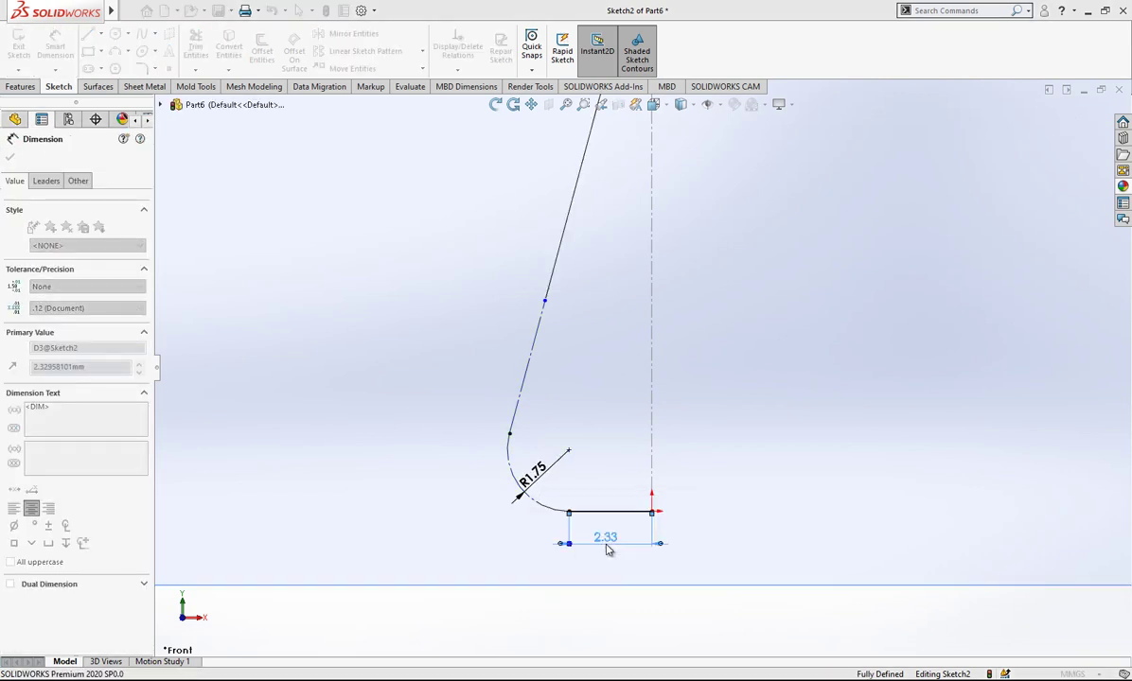
key(Return)
key(Escape)
scroll(732, 475, down, 3)
scroll(716, 445, up, 4)
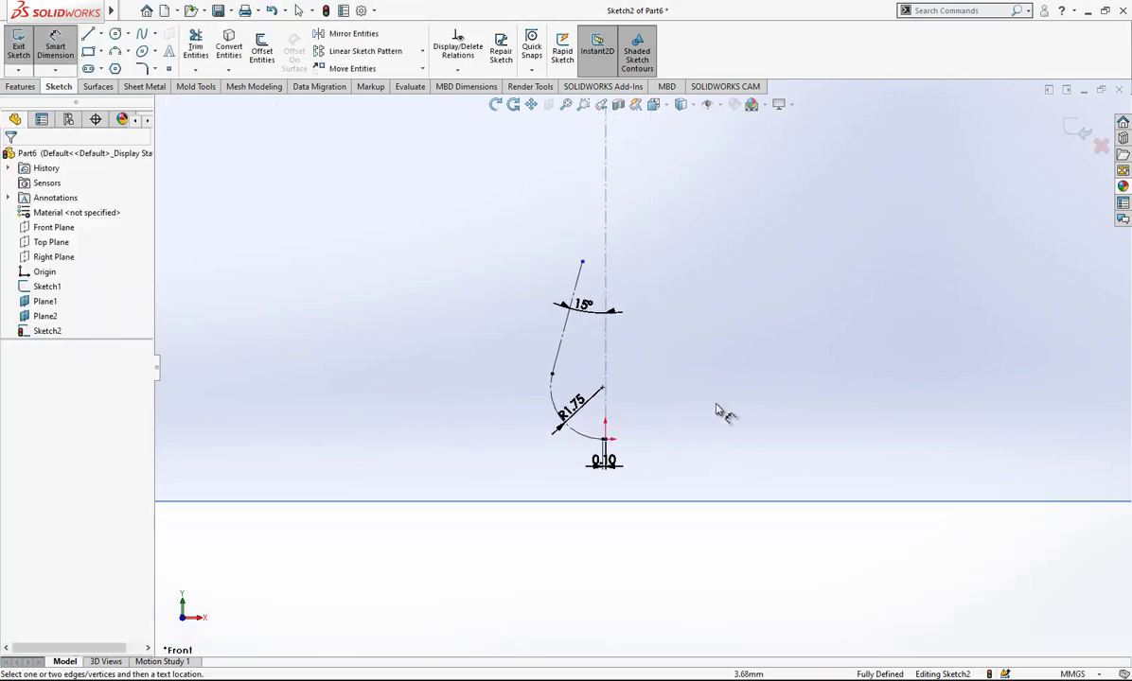
scroll(745, 414, down, 1)
click(1080, 129)
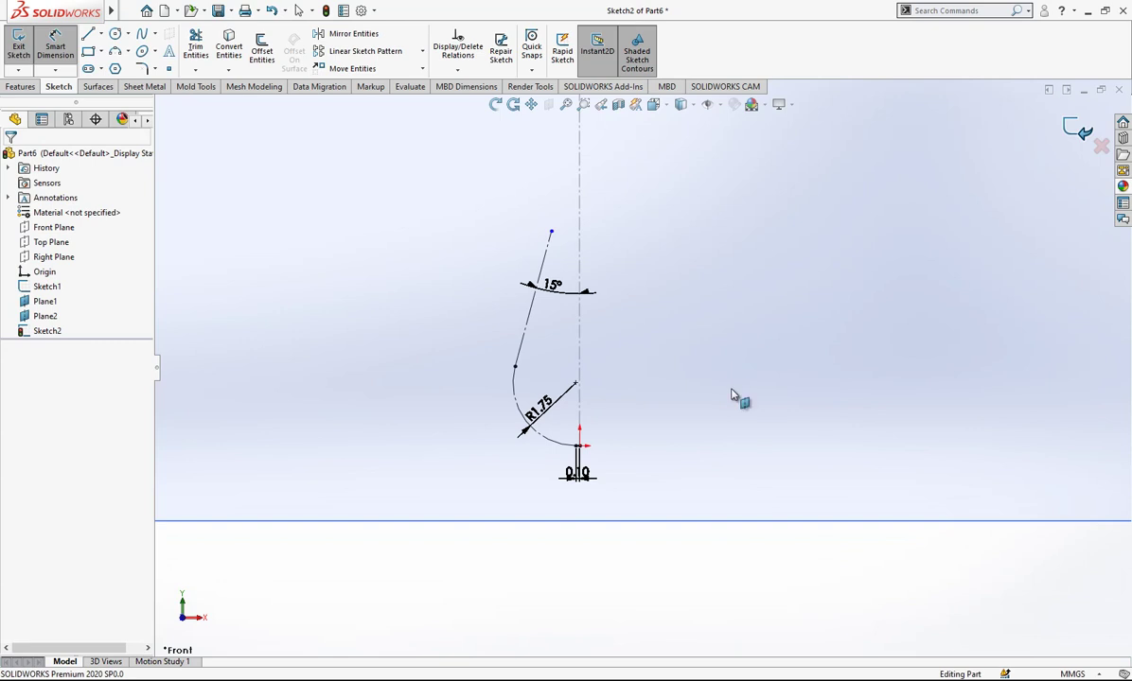
Start a sketch on Plane2 and draw a horizontal line about 3 mm long leftward from the vertical centreline, above the origin.
mouse_move(732, 397)
middle_down()
mouse_move(605, 354)
mouse_move(755, 350)
middle_up()
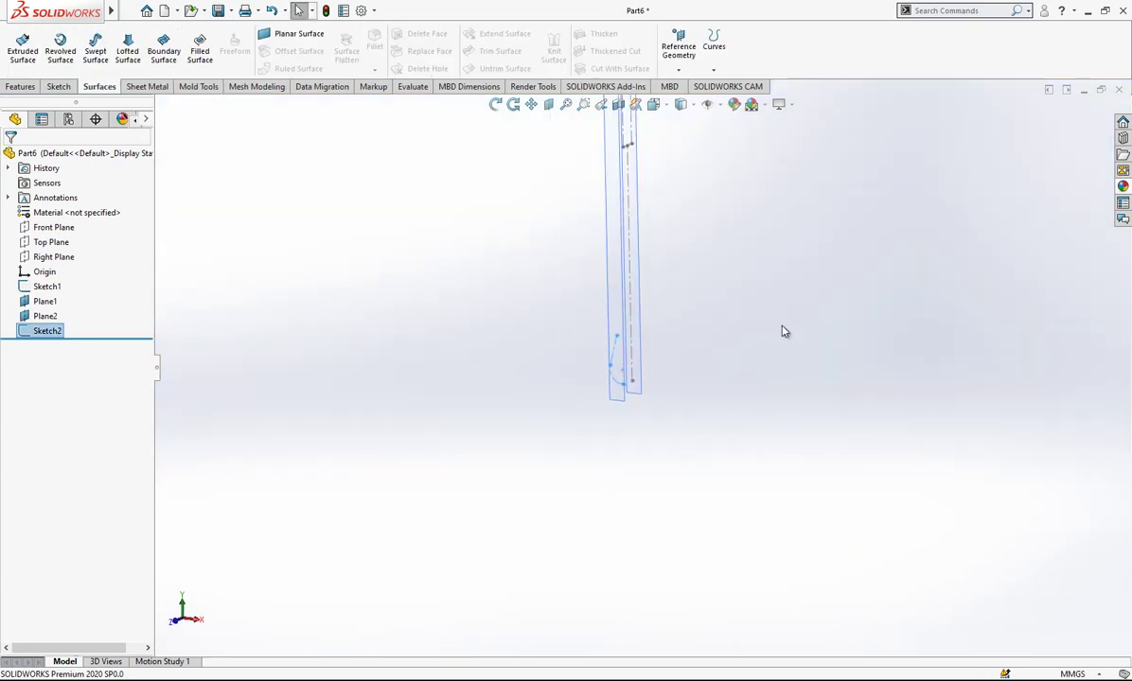
click(38, 318)
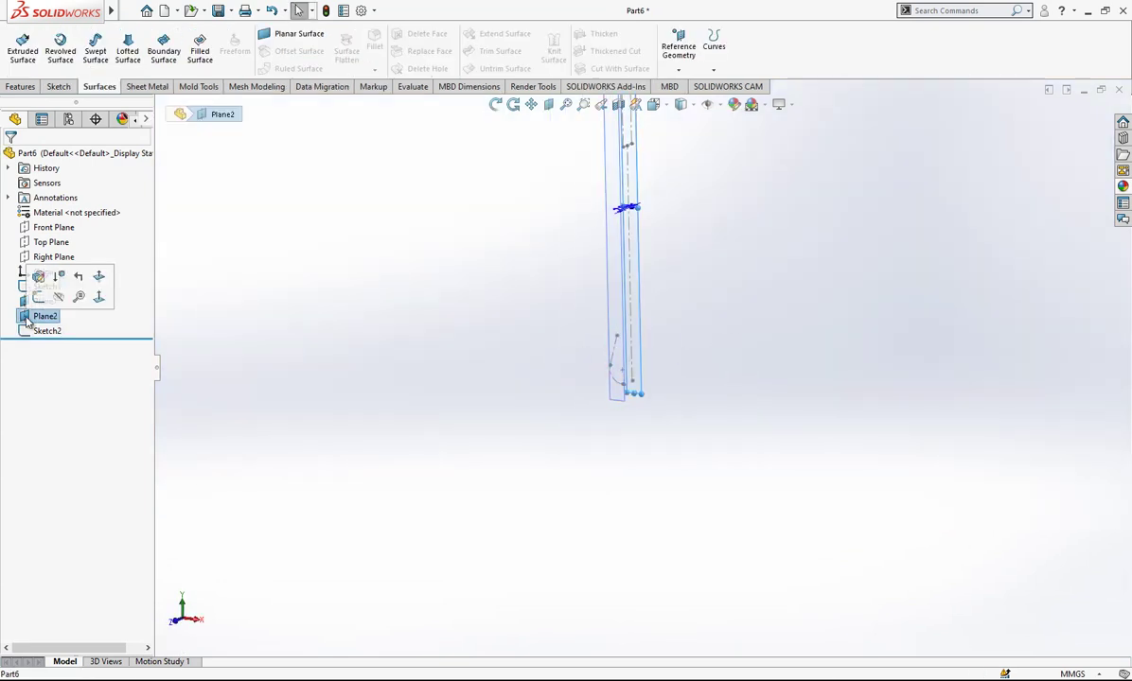
click(40, 297)
key(space)
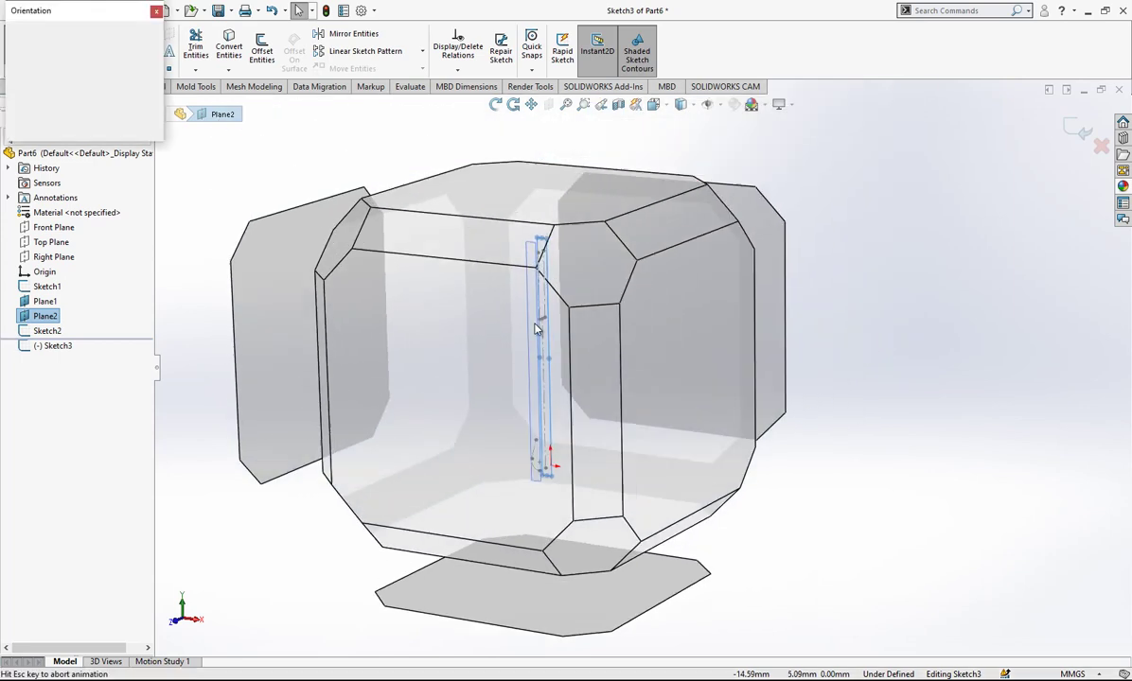
click(390, 384)
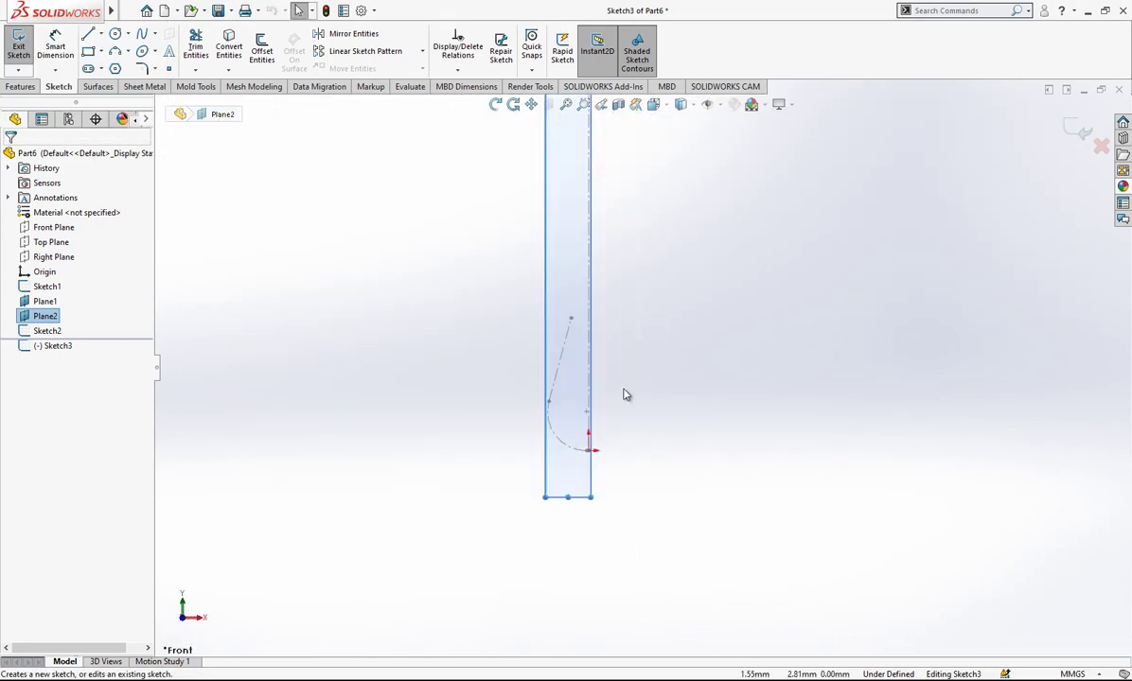
key(l)
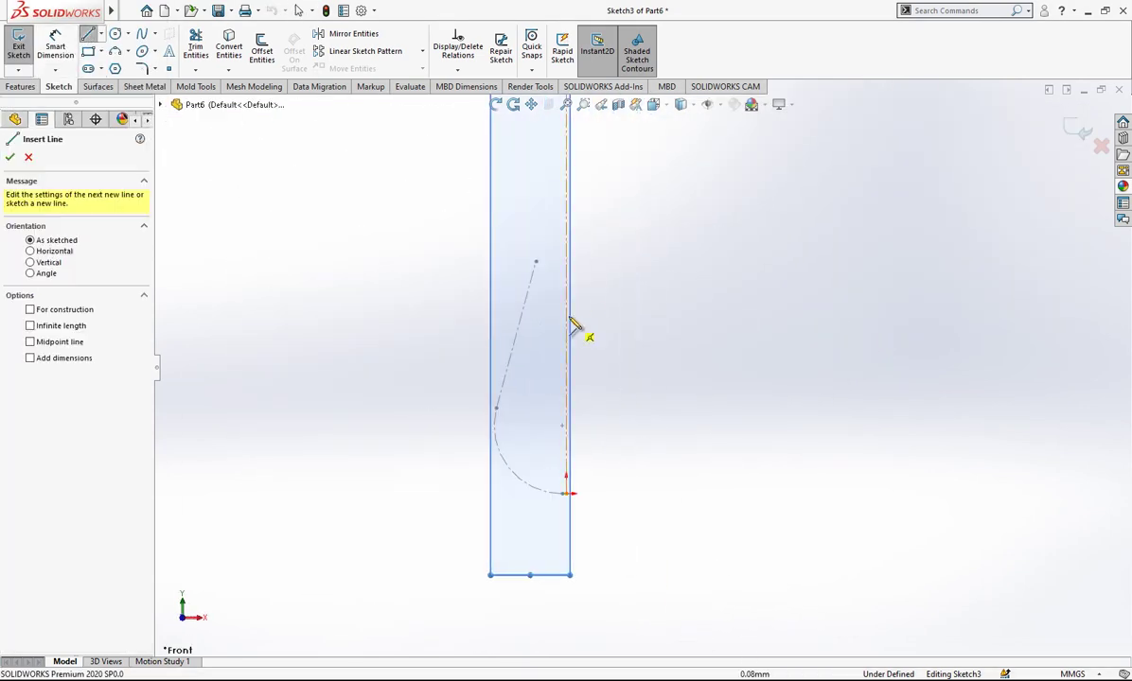
click(567, 295)
click(450, 297)
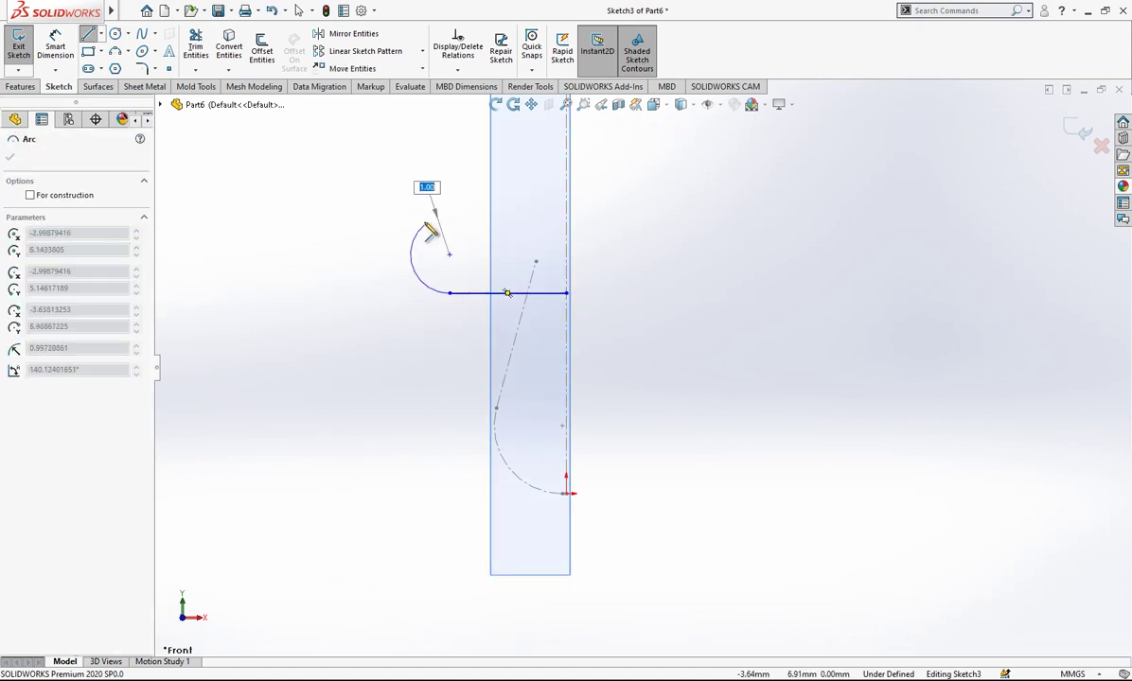
Continue the horizontal line with a tangent arc of about 1.64 mm radius and a slanted line rising toward the centreline.
click(413, 178)
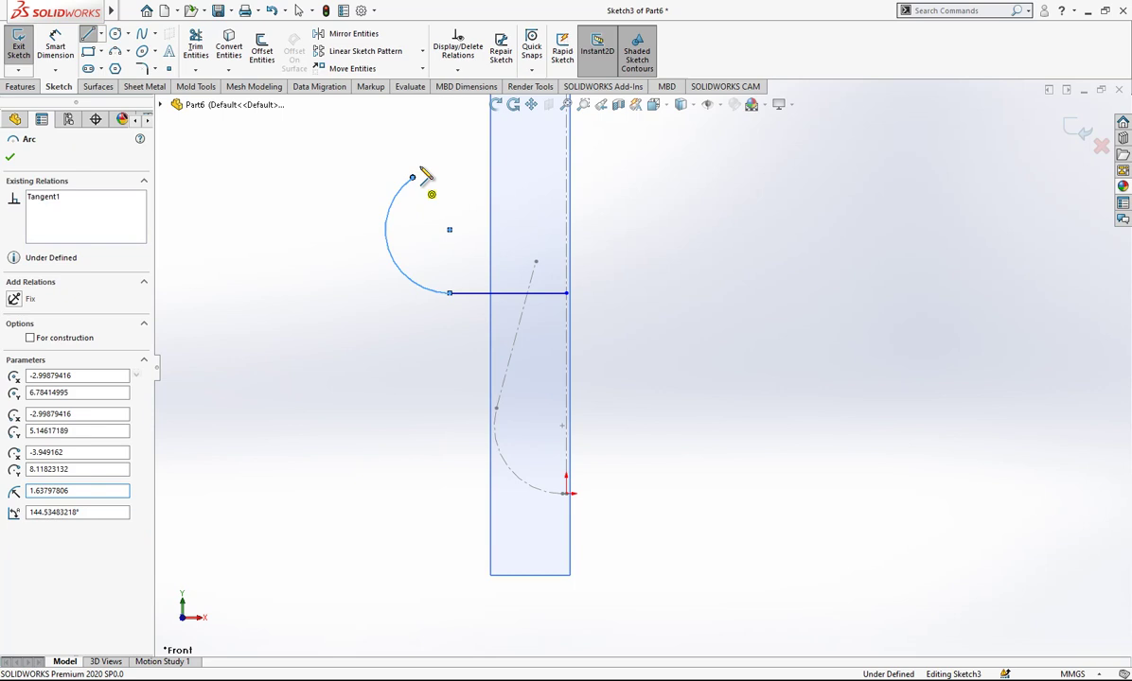
click(479, 130)
key(Escape)
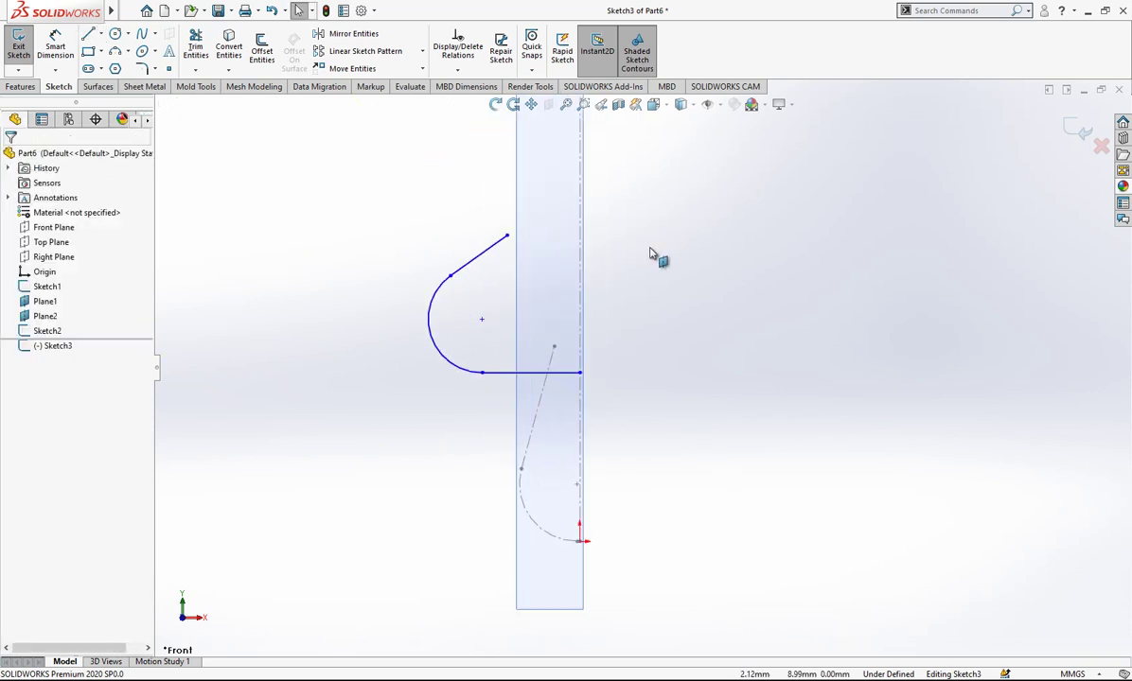
Dimension the angle between the Plane2 sketch's slanted line and the vertical centreline as 27°.
click(74, 54)
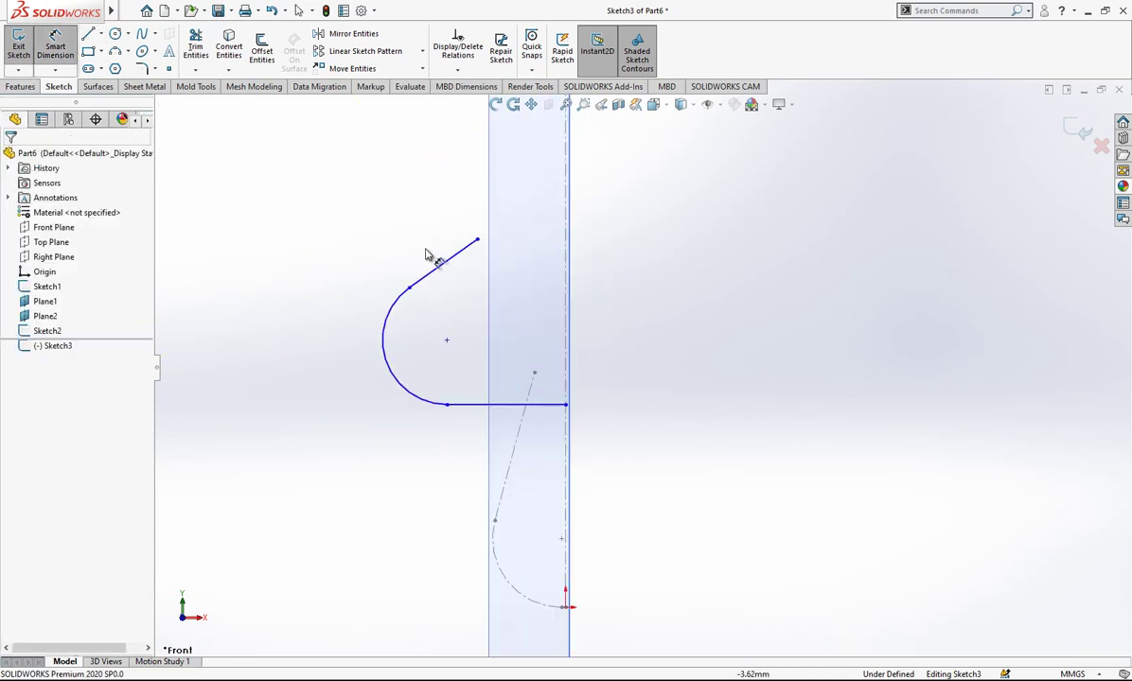
click(456, 263)
click(568, 254)
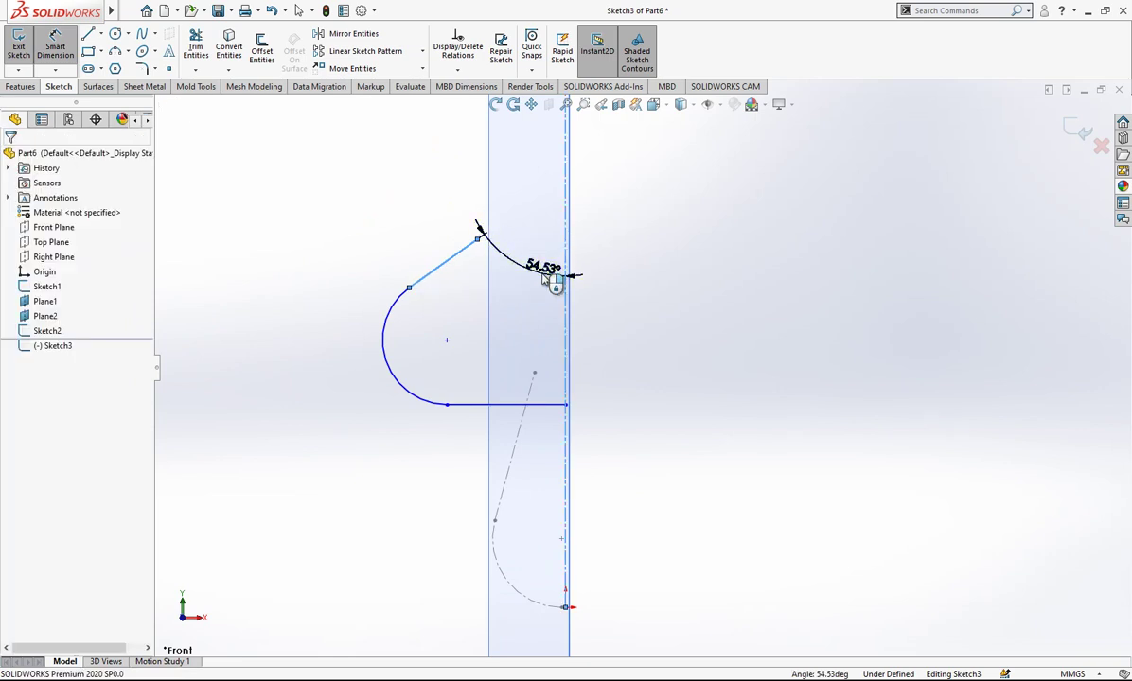
click(543, 277)
text(2)
text(5)
key(Return)
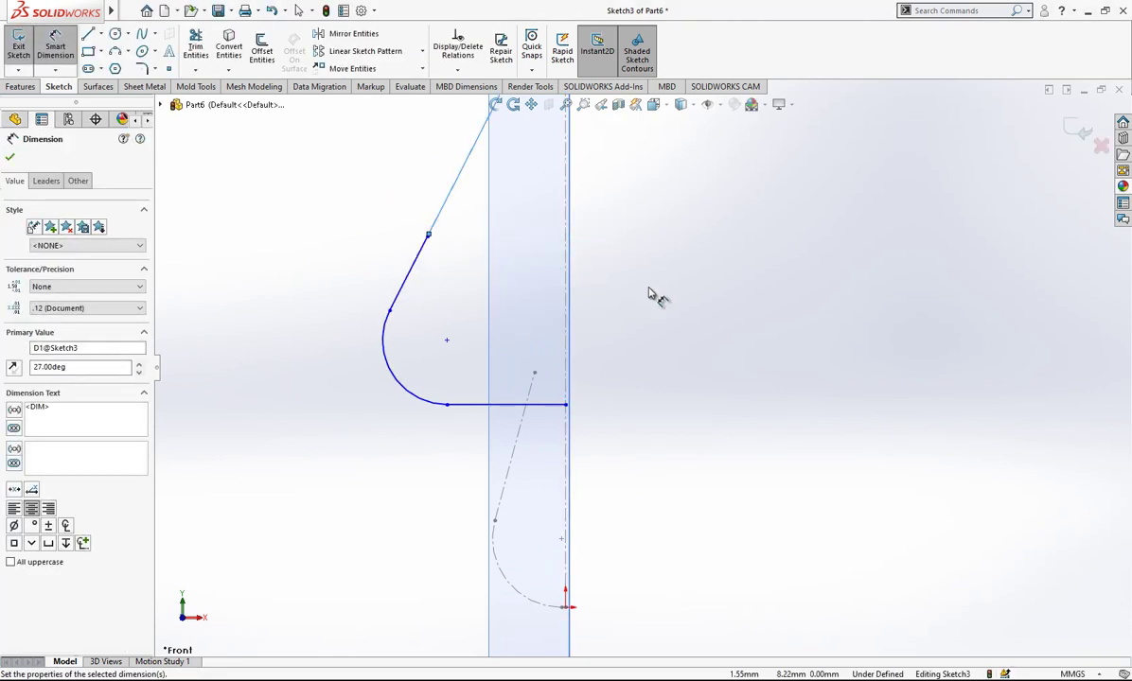
key(Escape)
Dimension the radius of the Plane2 sketch's arc as 1.75 mm.
click(413, 390)
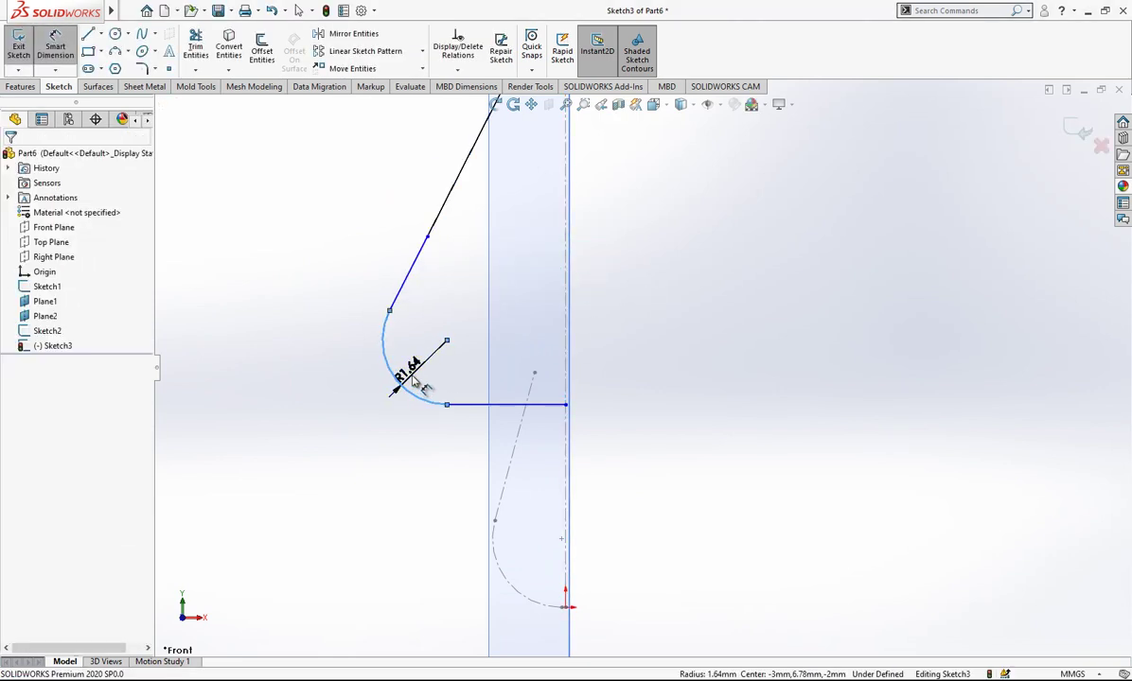
click(422, 385)
text(1.75)
key(Return)
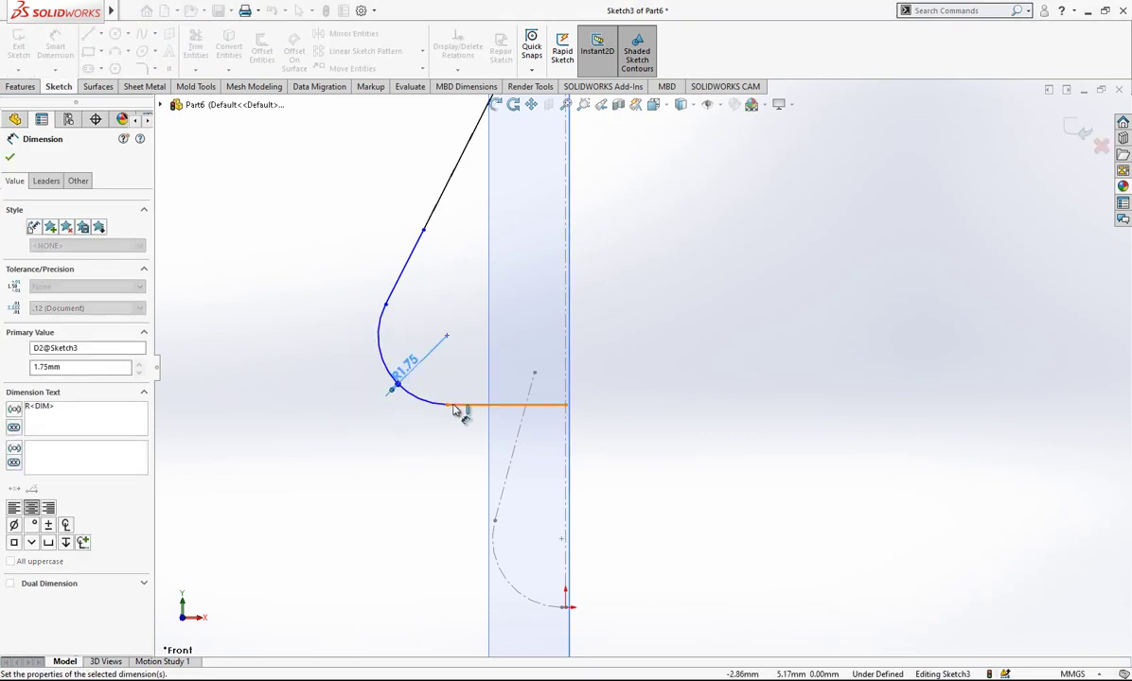
Dimension the length of the Plane2 sketch's horizontal line as 2 mm.
click(464, 405)
click(468, 451)
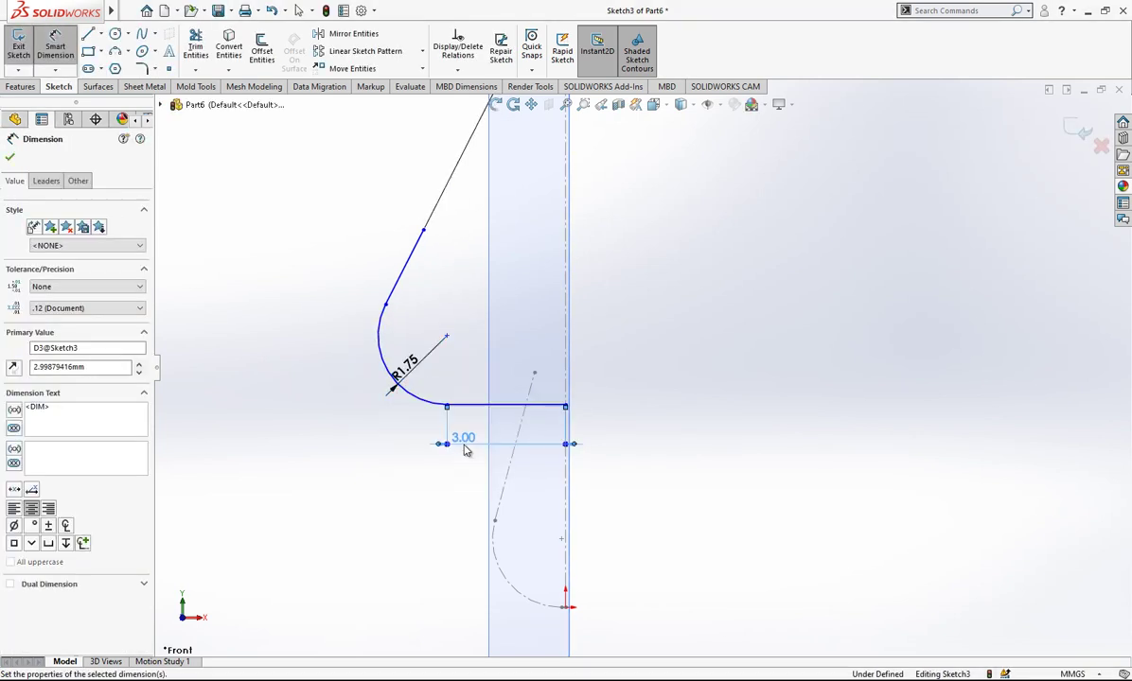
text(2)
key(Return)
key(Escape)
Convert the Plane2 sketch's arc and slanted line to construction geometry.
drag(473, 285, 388, 352)
click(450, 303)
key(z)
Dimension the horizontal line's height above the origin as 5.5 mm and exit the sketch.
click(55, 47)
scroll(606, 530, down, 2)
click(580, 518)
click(561, 313)
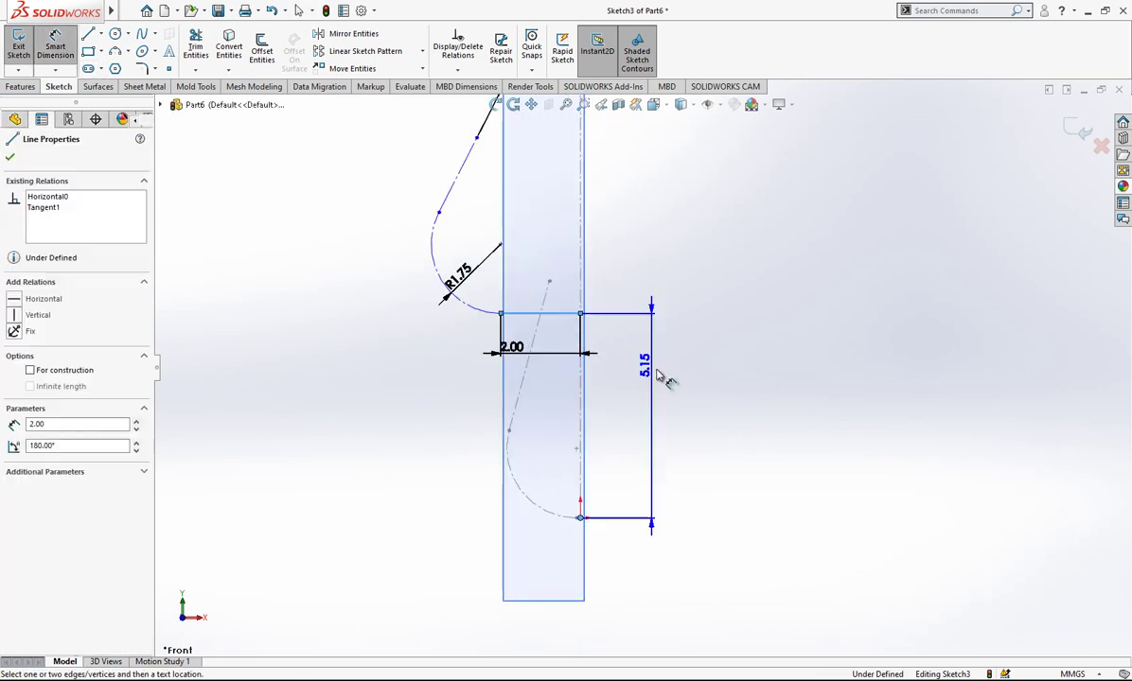
click(717, 401)
text(5.5)
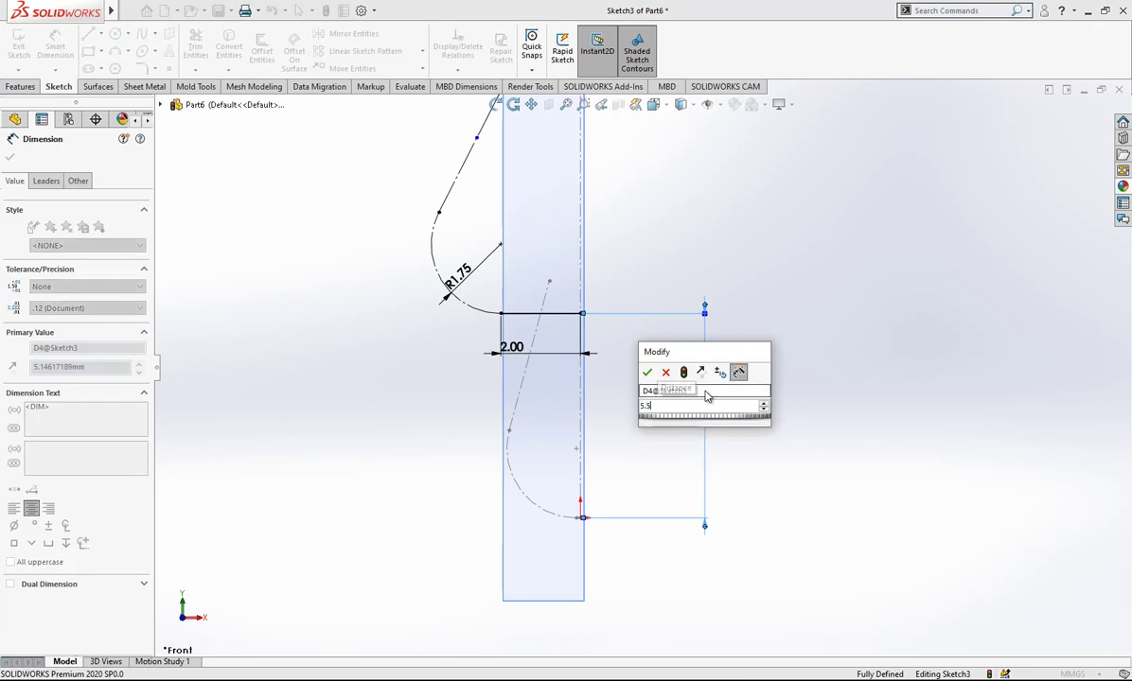
key(Return)
mouse_move(655, 443)
middle_down()
mouse_move(564, 462)
mouse_move(538, 483)
mouse_move(579, 511)
middle_up()
click(1079, 130)
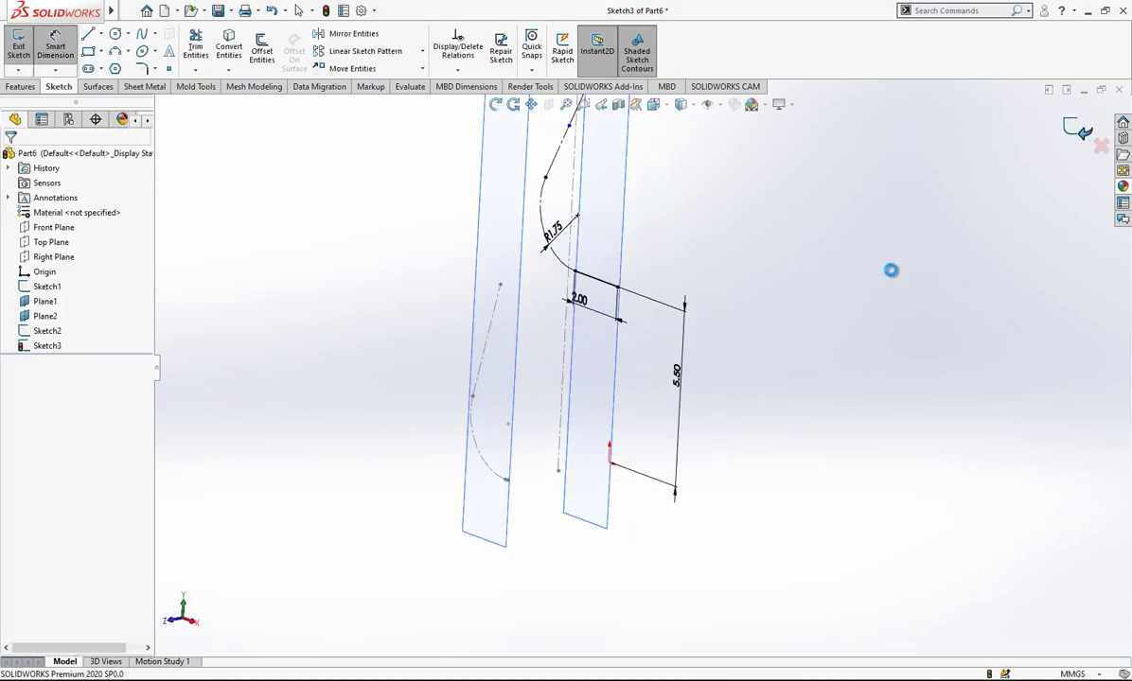
Create a lofted surface between the Plane2 sketch's horizontal line and the Plane1 sketch profile.
mouse_move(751, 371)
middle_down()
mouse_move(619, 460)
mouse_move(678, 376)
middle_up()
scroll(605, 379, down, 3)
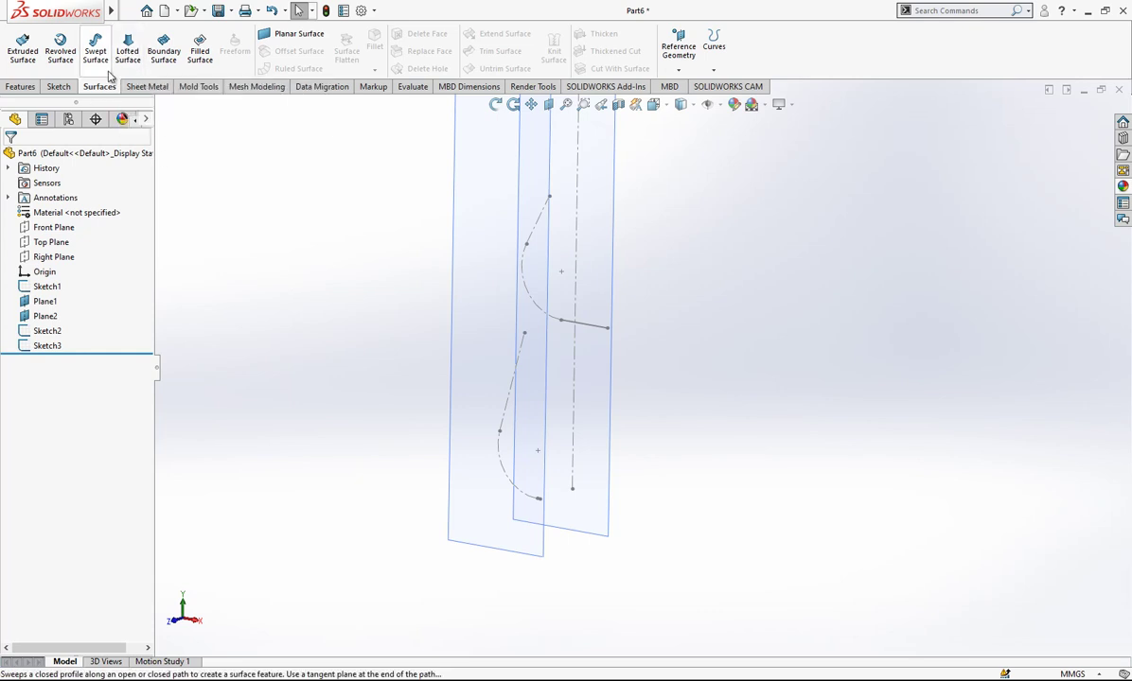
click(129, 49)
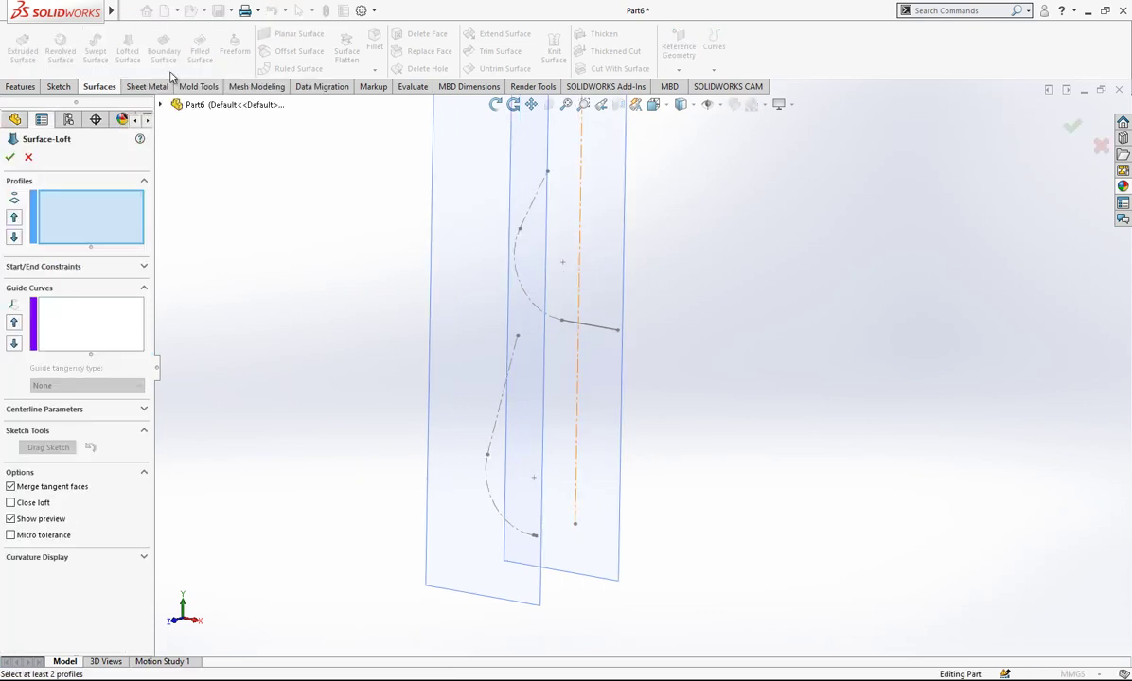
click(607, 329)
scroll(549, 492, down, 5)
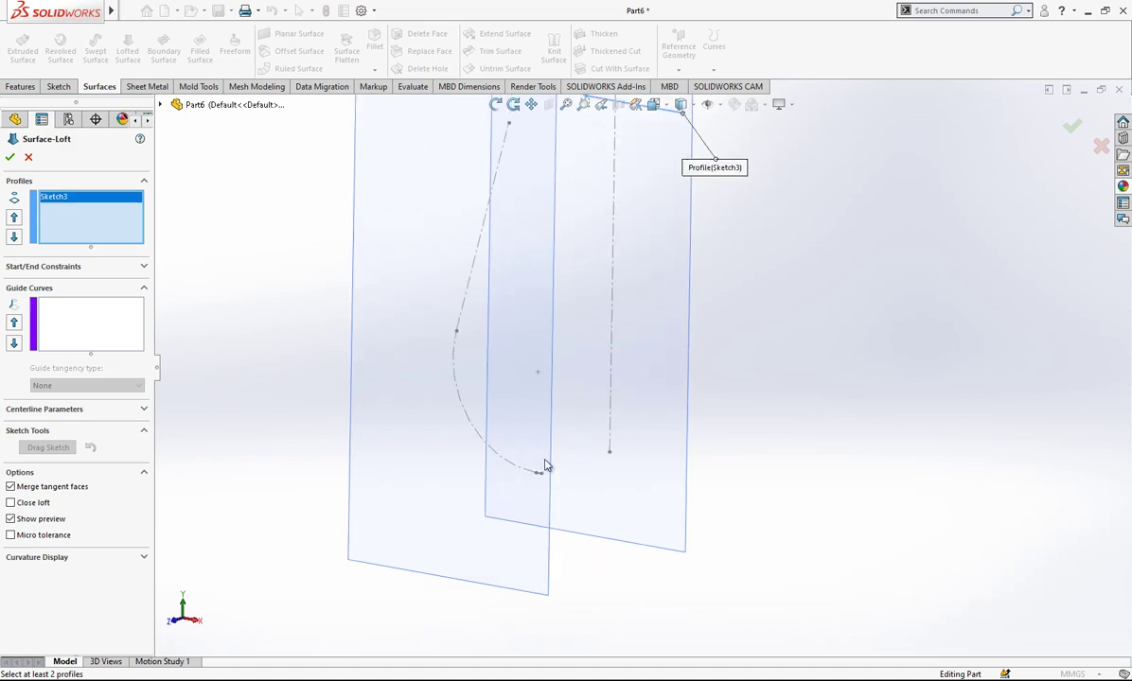
click(608, 369)
middle_drag(619, 394, 771, 445)
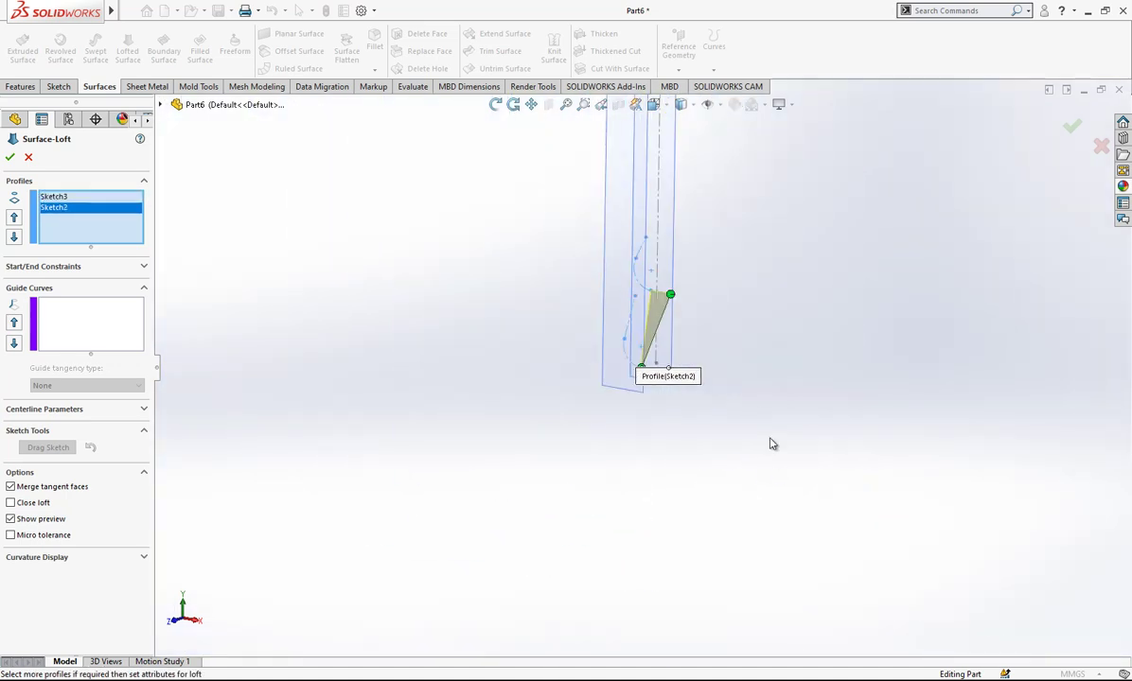
click(8, 158)
middle_drag(791, 366, 697, 265)
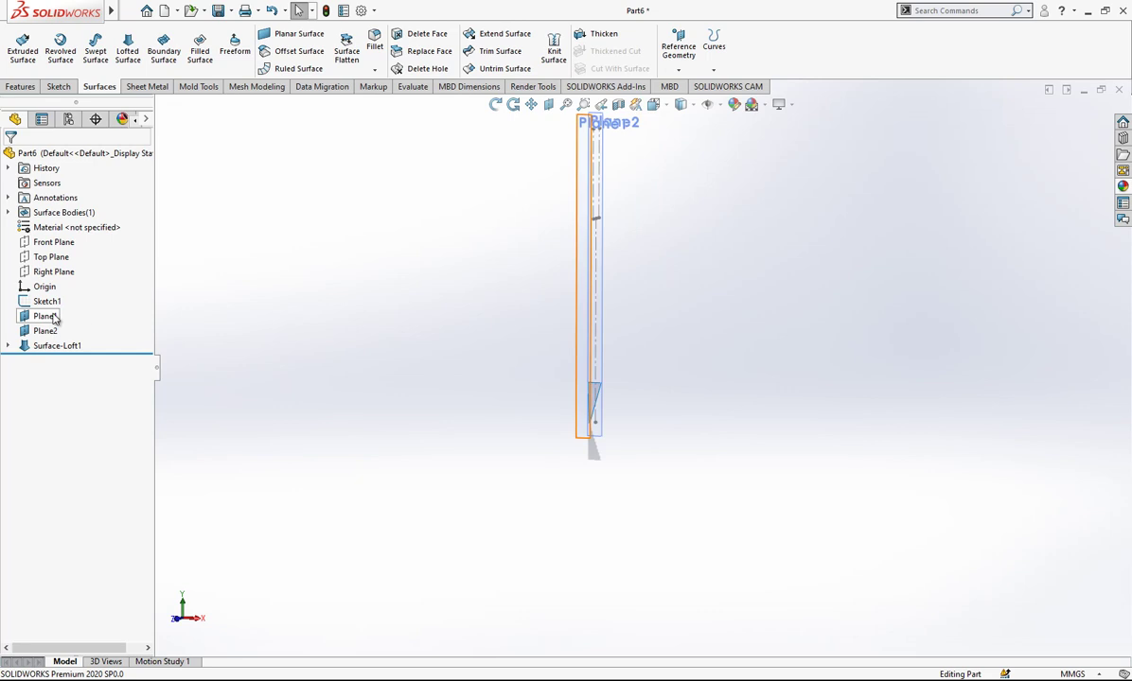
Show the two profile sketches, Sketch3 and Sketch2, absorbed by the lofted surface.
click(9, 345)
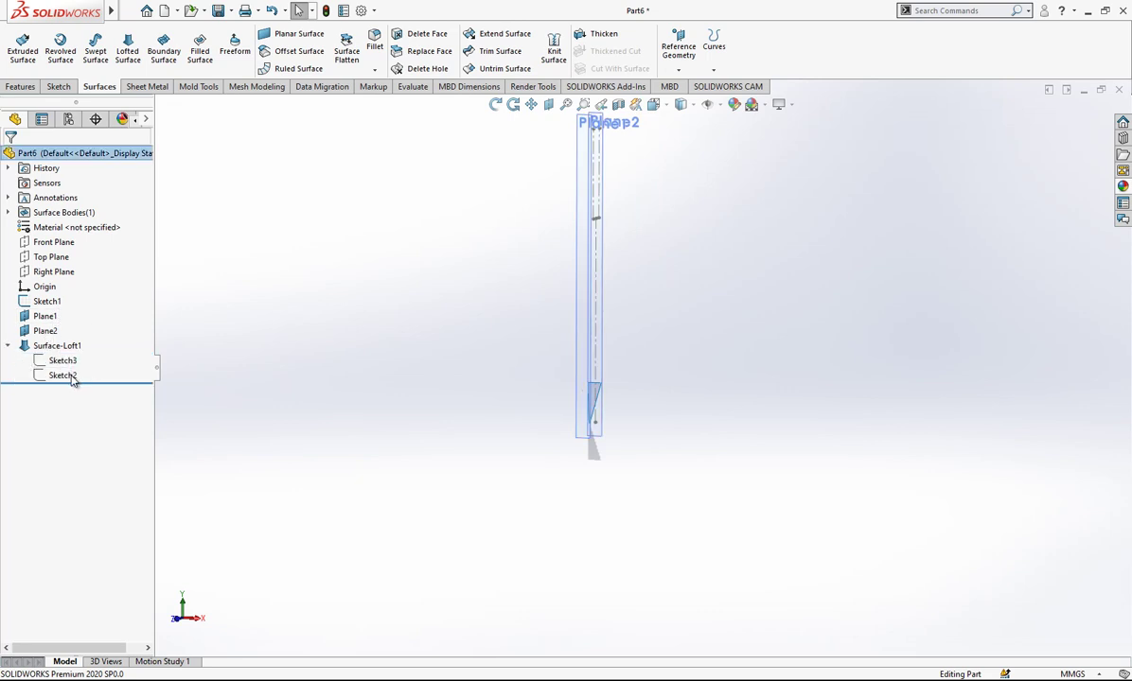
right_click(74, 375)
key(Escape)
click(68, 361)
click(81, 343)
middle_drag(605, 352, 592, 351)
click(63, 361)
key(Escape)
mouse_move(465, 409)
middle_down()
mouse_move(538, 430)
mouse_move(516, 421)
middle_up()
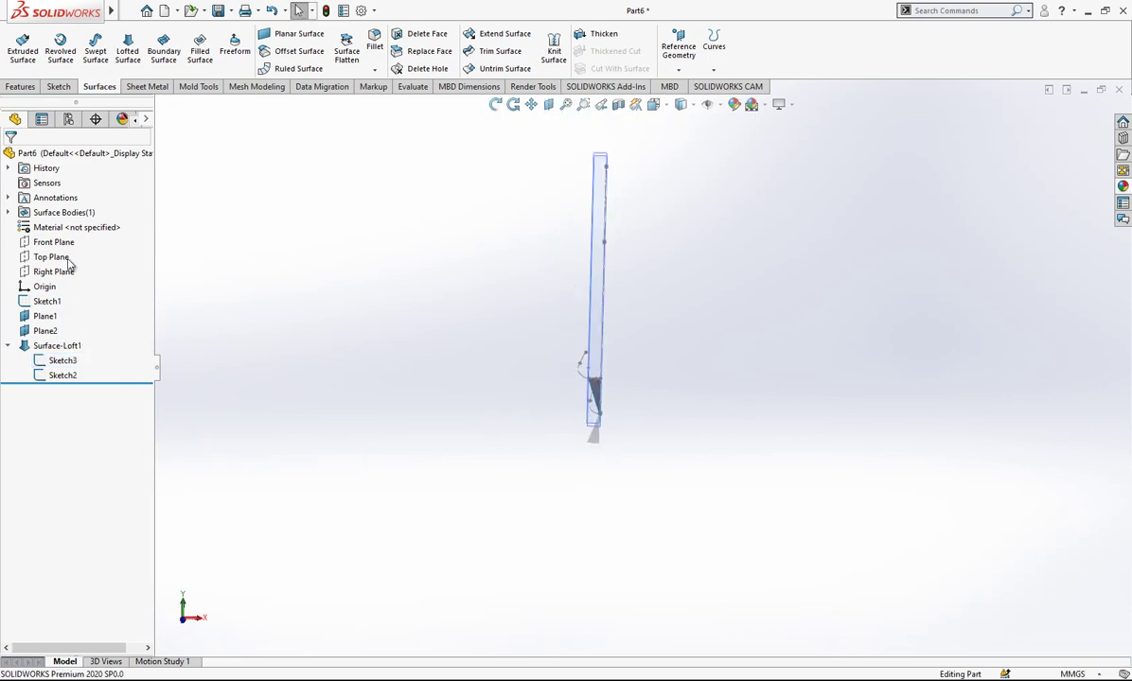
Start a new sketch on Plane2, viewed face-on to the offset planes.
click(610, 201)
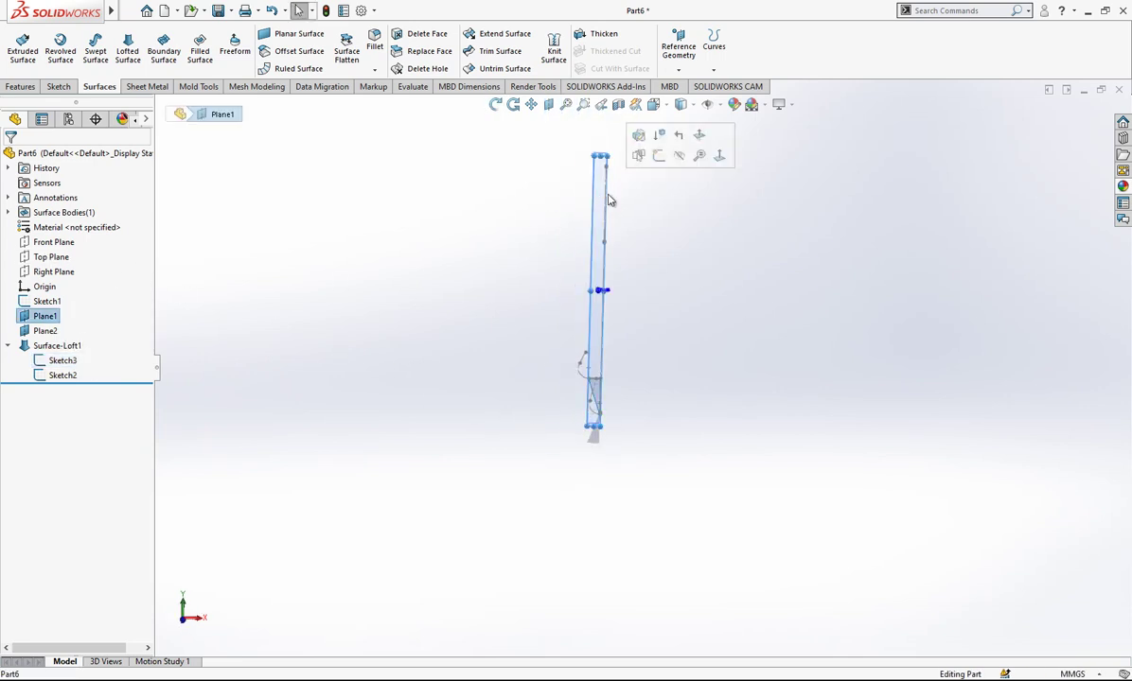
click(720, 156)
scroll(716, 528, down, 3)
scroll(662, 527, up, 1)
scroll(728, 475, up, 2)
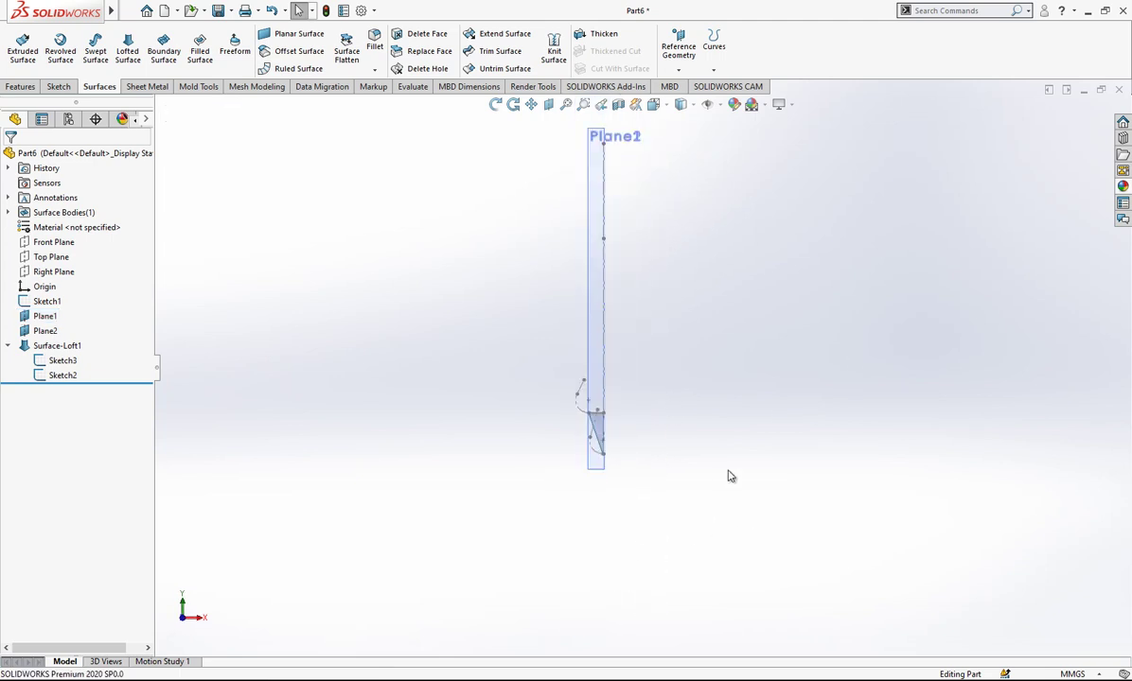
scroll(711, 462, down, 1)
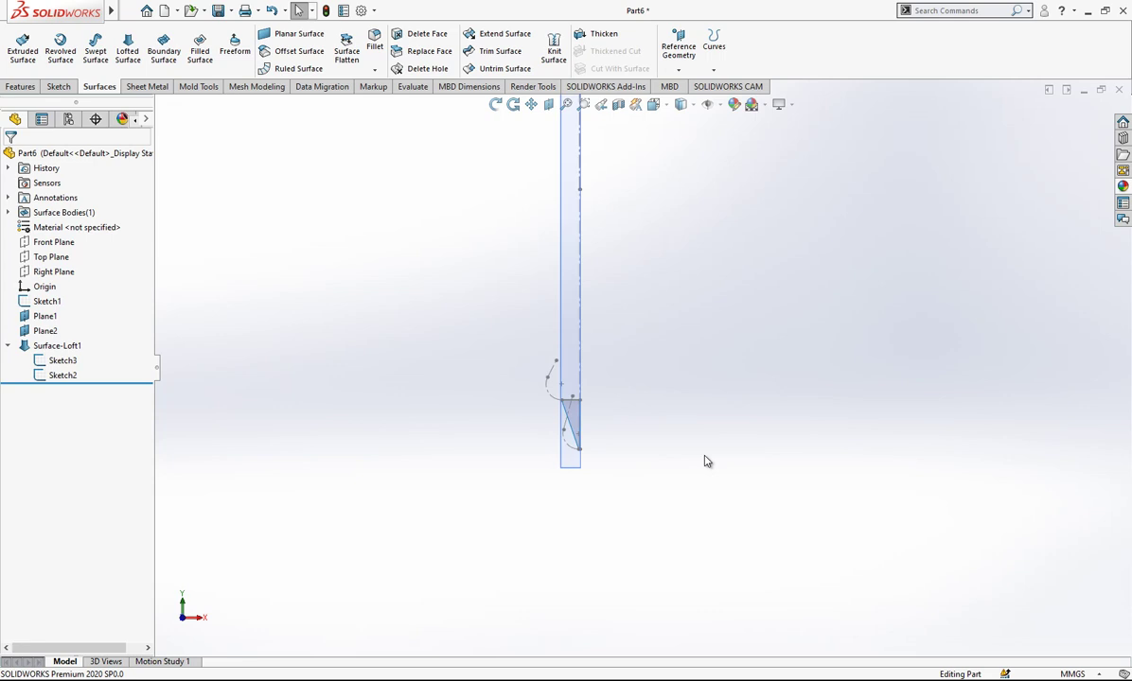
scroll(606, 375, down, 1)
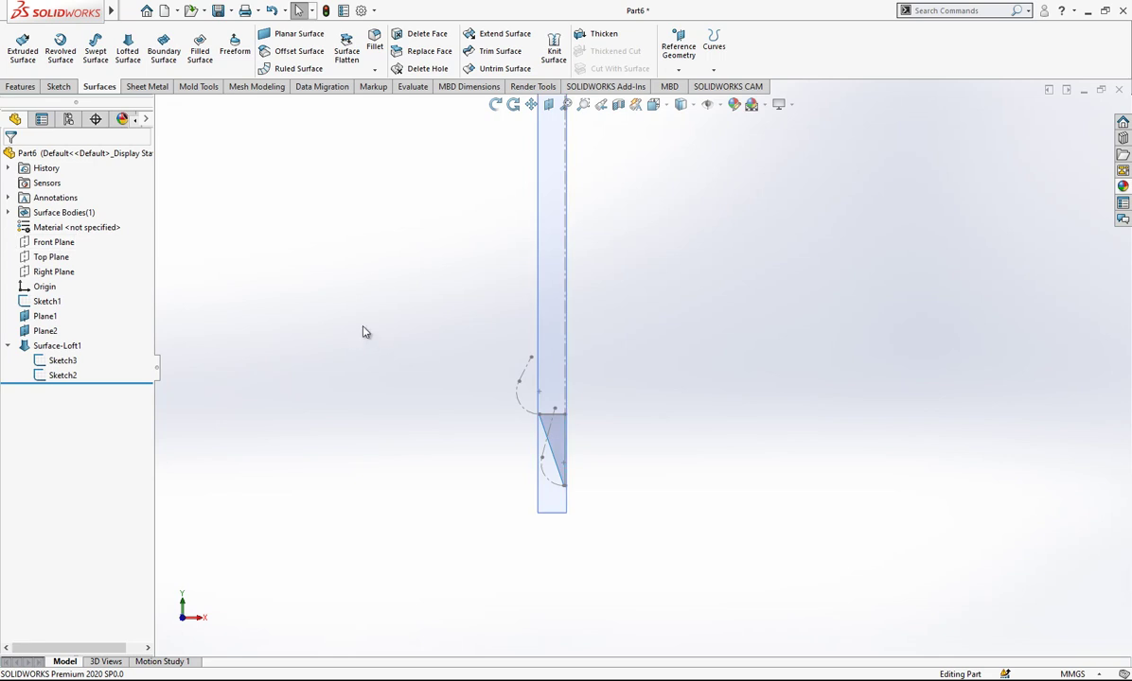
click(9, 346)
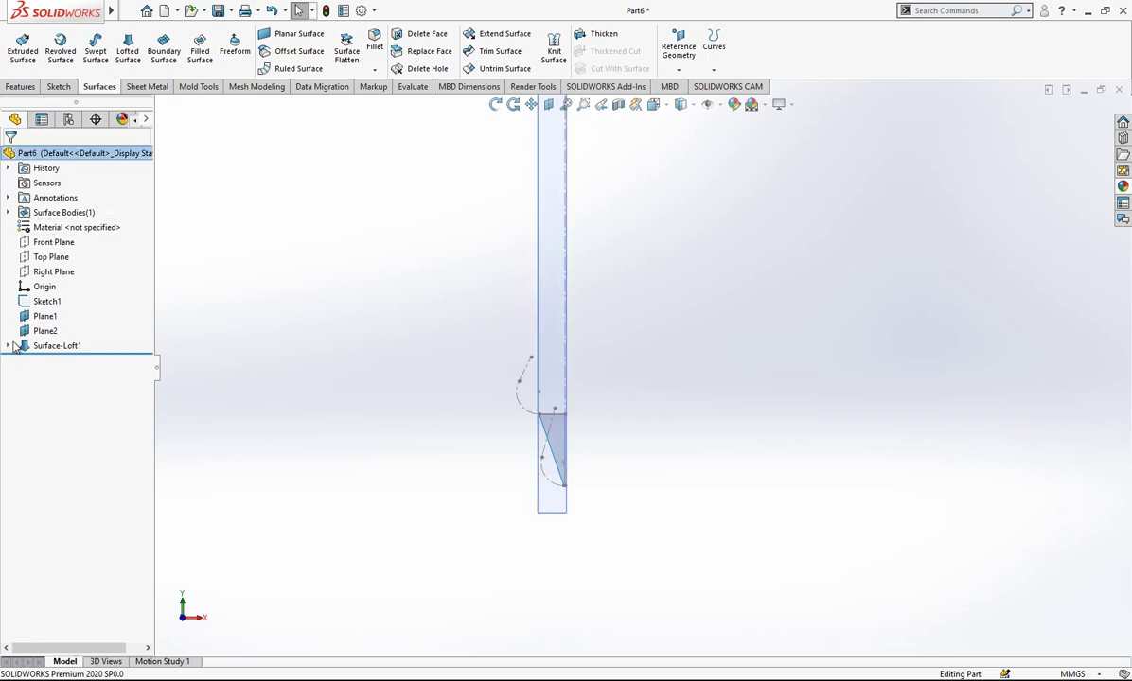
click(48, 244)
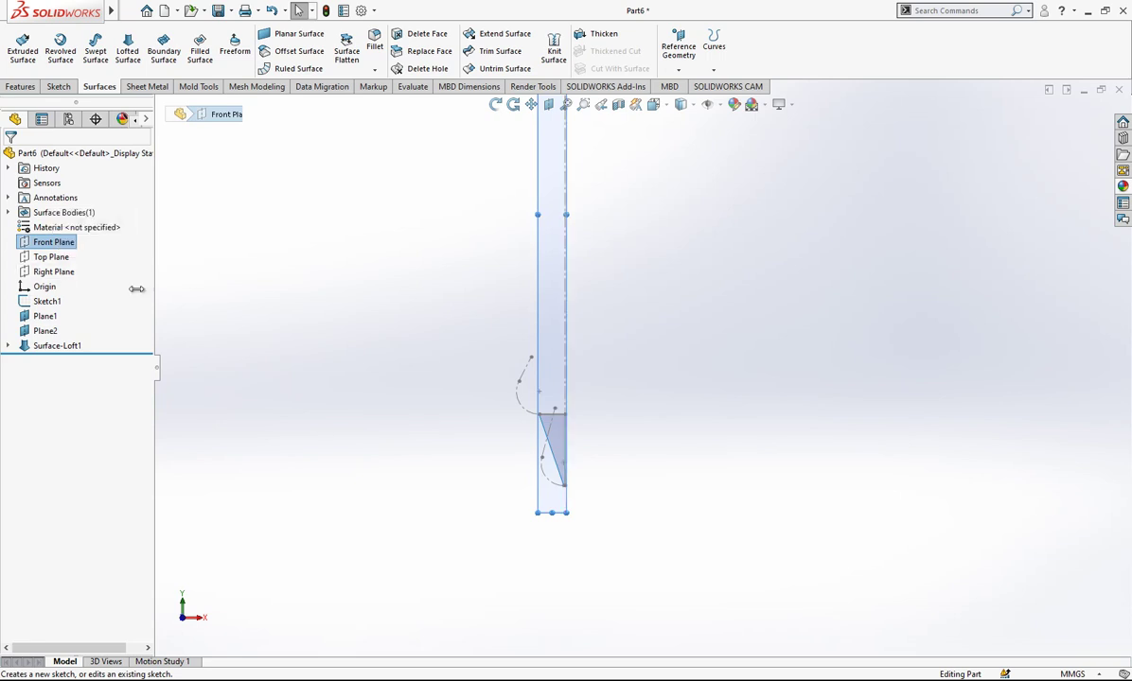
click(500, 367)
click(45, 331)
click(56, 288)
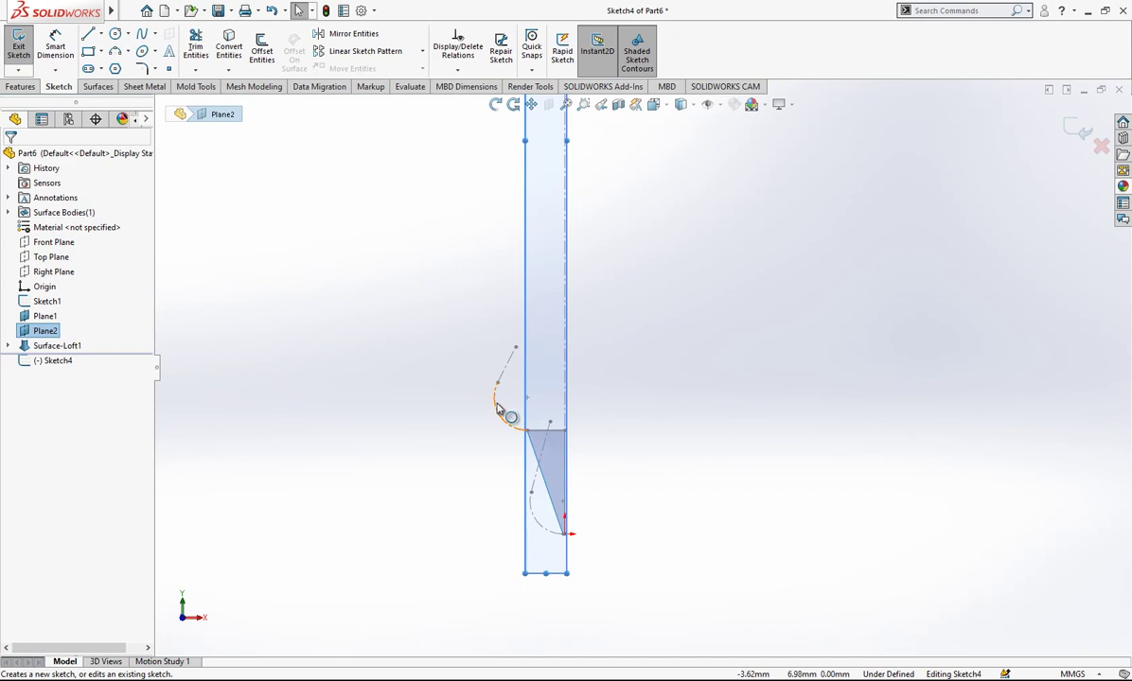
Convert Sketch3's construction arc into a solid arc in the new sketch.
click(499, 406)
click(229, 45)
mouse_move(445, 371)
middle_down()
mouse_move(675, 255)
mouse_move(659, 212)
mouse_move(642, 205)
middle_up()
scroll(643, 237, up, 2)
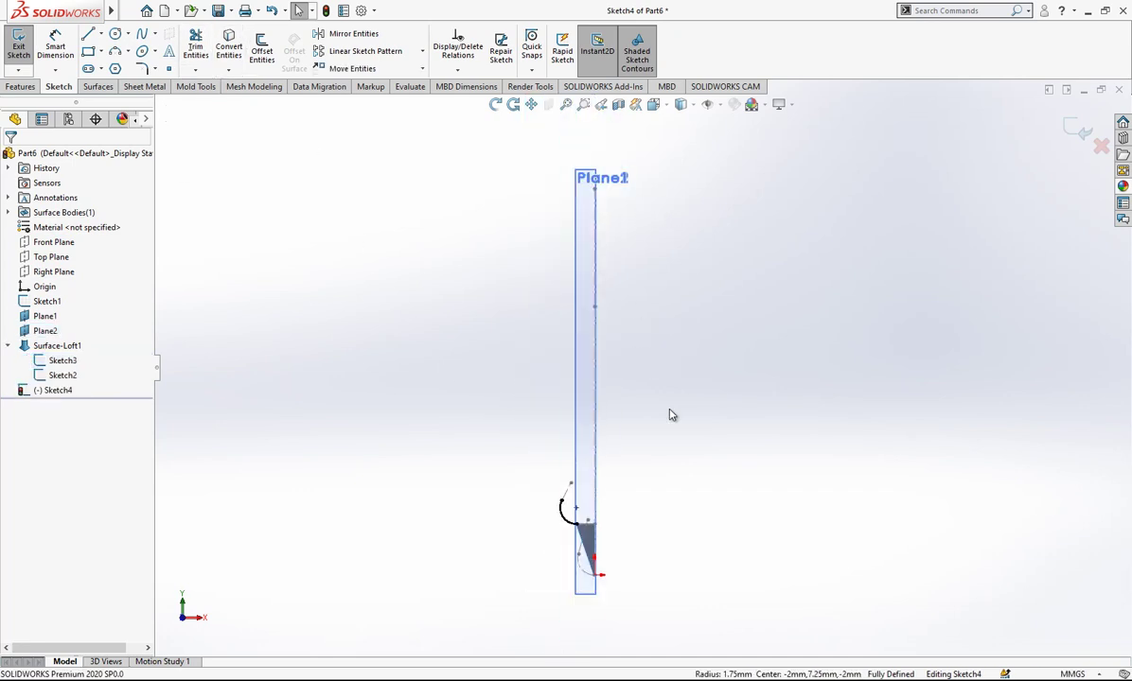
Sketch a construction line about 29 mm straight up from the origin and a horizontal one about 1.25 mm long from its upper end.
key(l)
click(571, 563)
scroll(605, 317, down, 3)
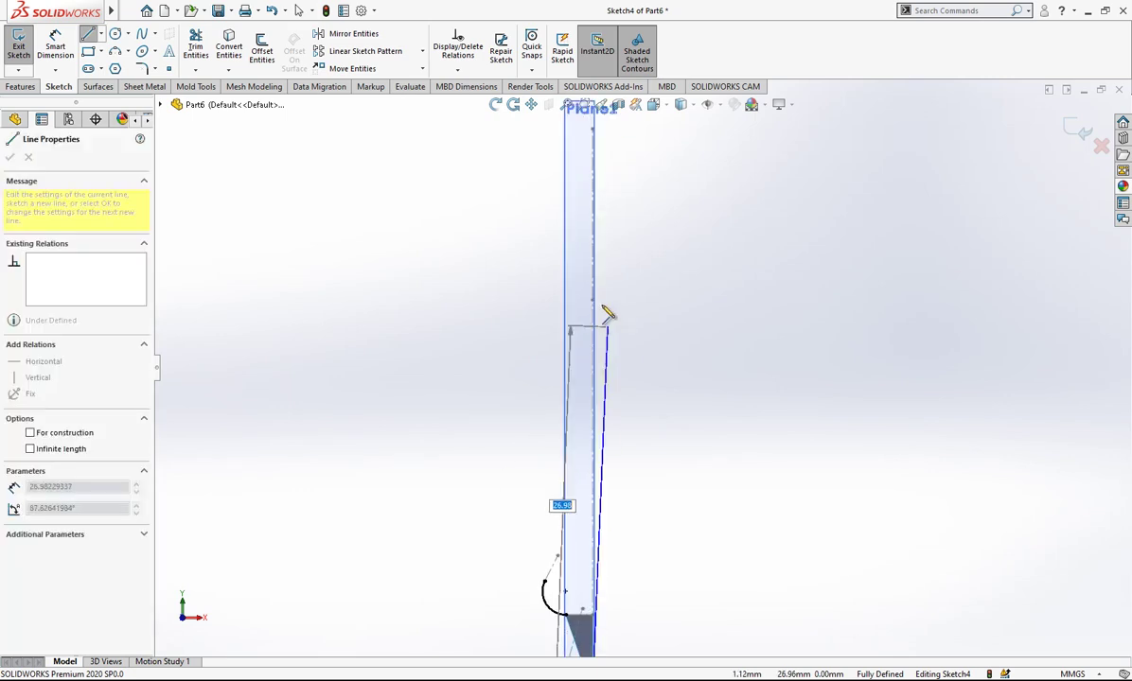
click(594, 305)
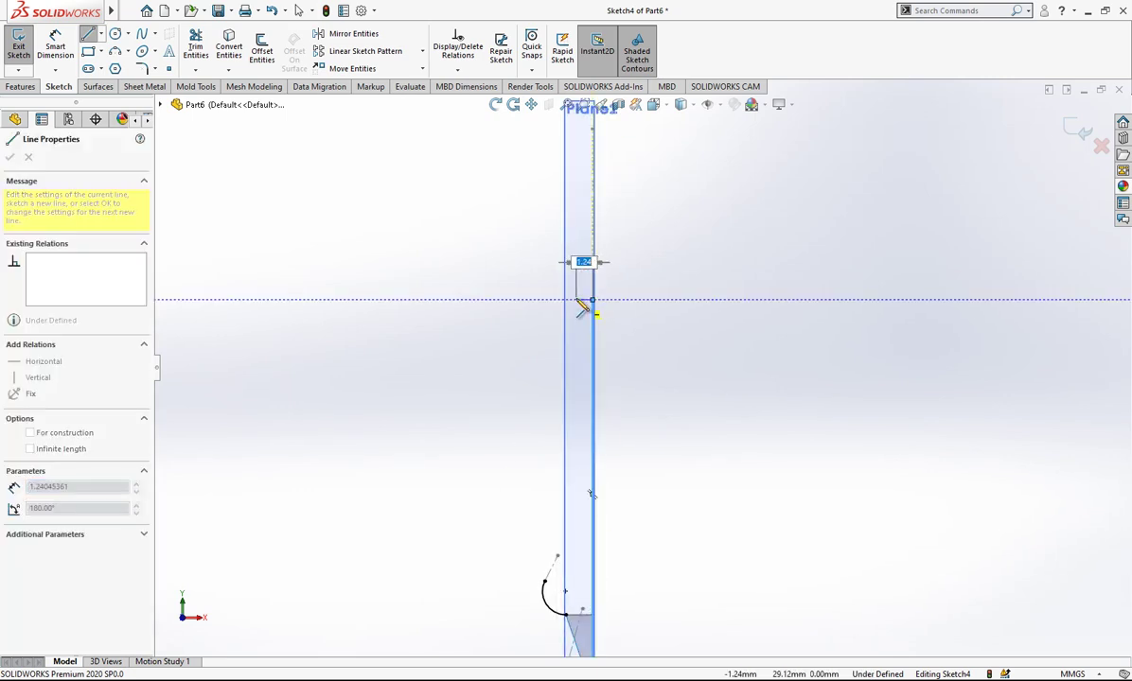
key(Escape)
key(Escape)
drag(678, 305, 582, 342)
click(663, 301)
Add a vertical construction line about 2 mm long upward from the short horizontal line's free end and move their corner closer to the centerline.
key(l)
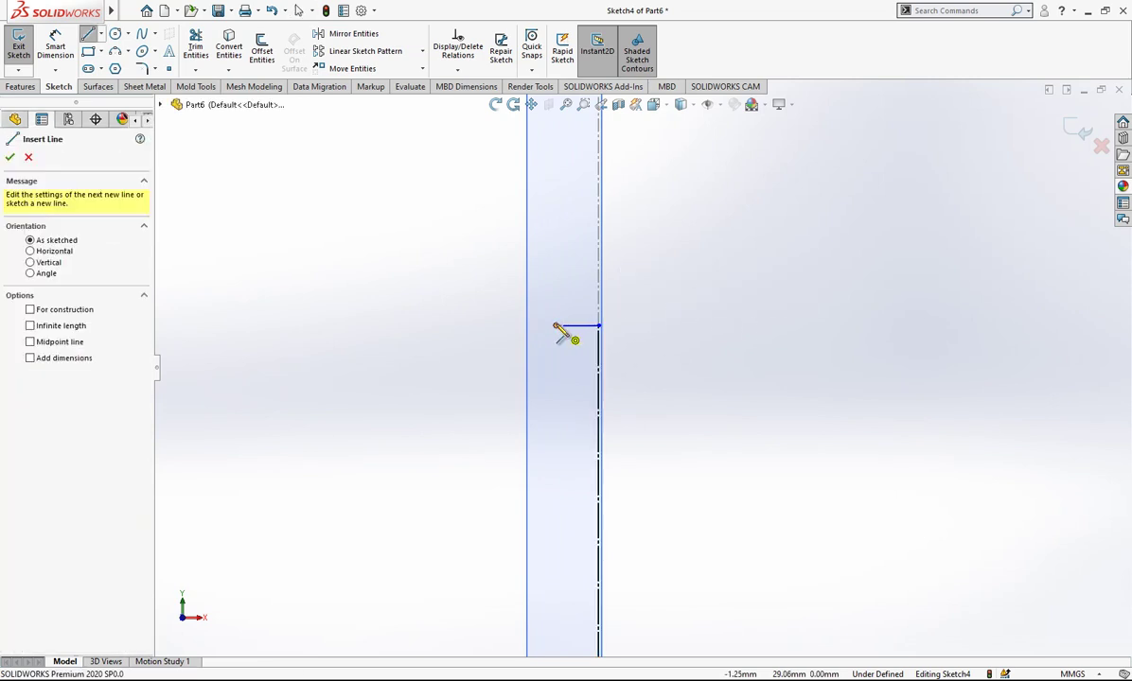
click(557, 325)
click(556, 259)
click(568, 293)
drag(557, 325, 577, 325)
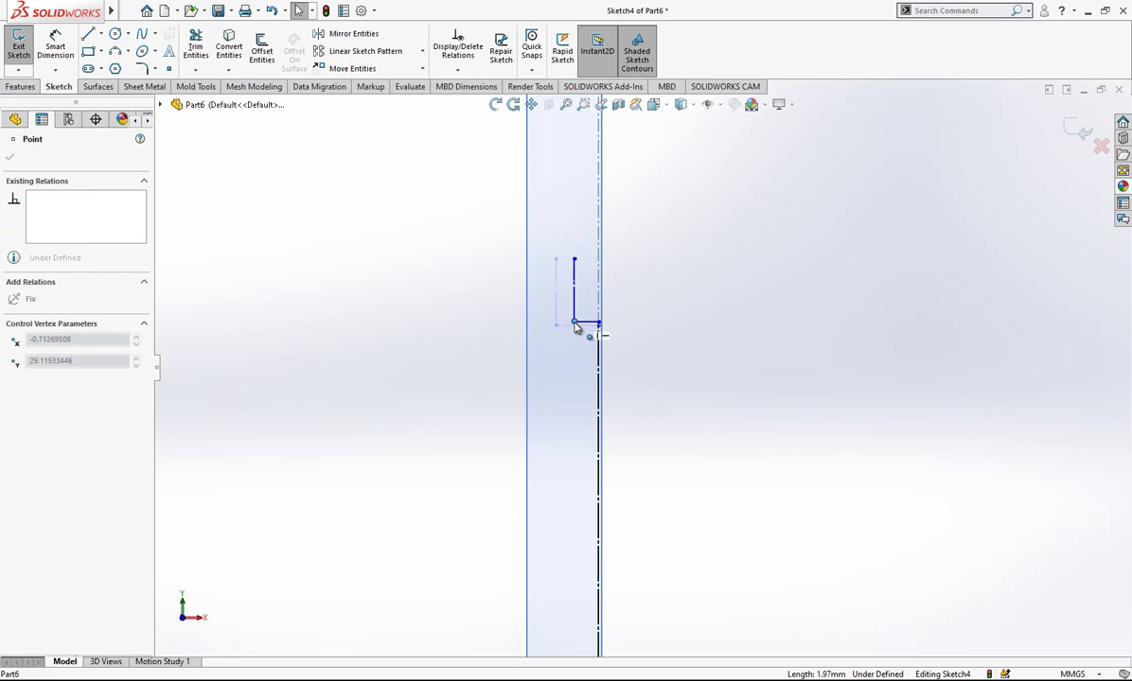
mouse_move(557, 343)
middle_down()
mouse_move(578, 348)
mouse_move(531, 369)
middle_up()
key(Escape)
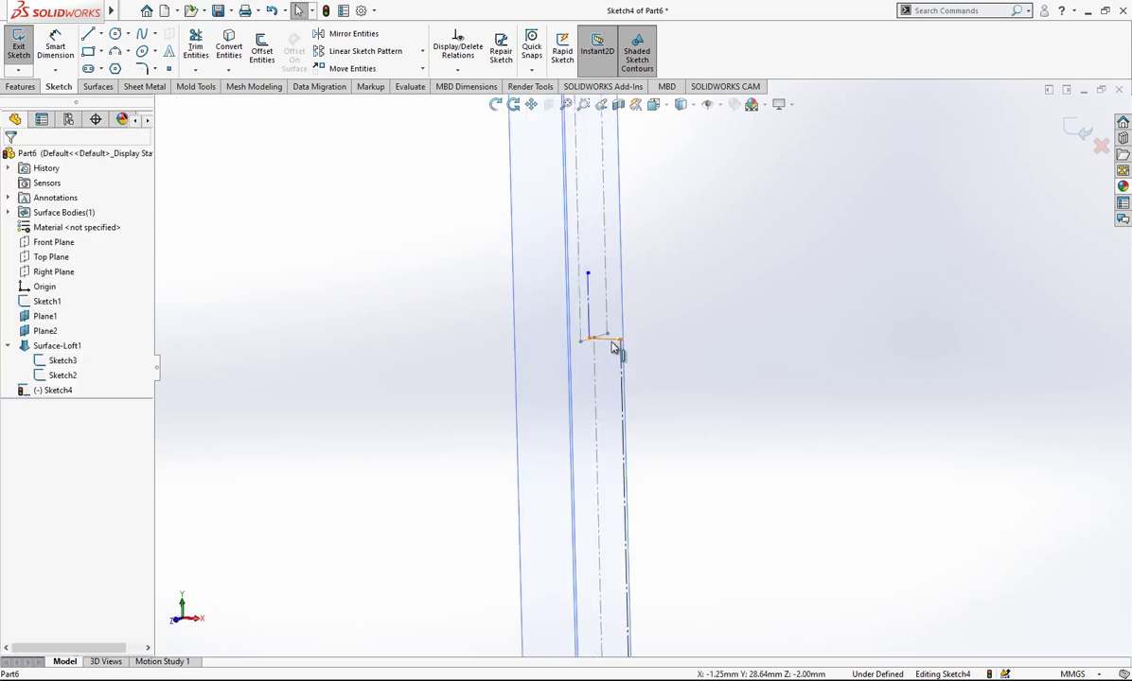
Make the upper end of the long vertical construction line coincident with the matching layout point of Sketch1.
click(620, 341)
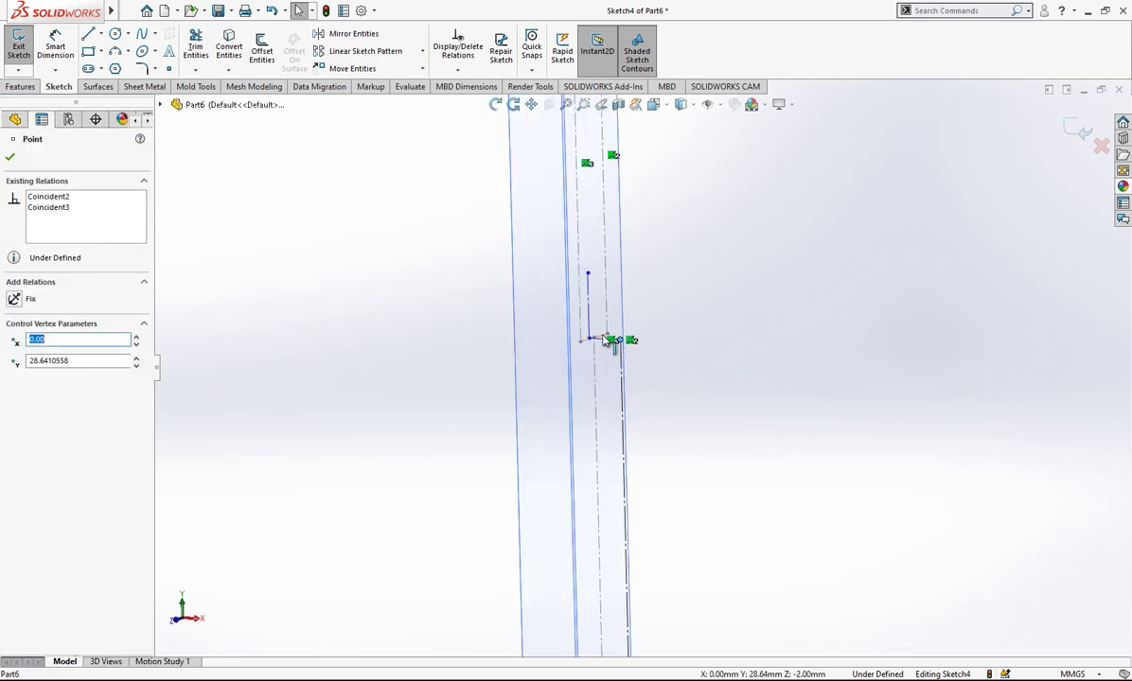
ctrl+click(607, 337)
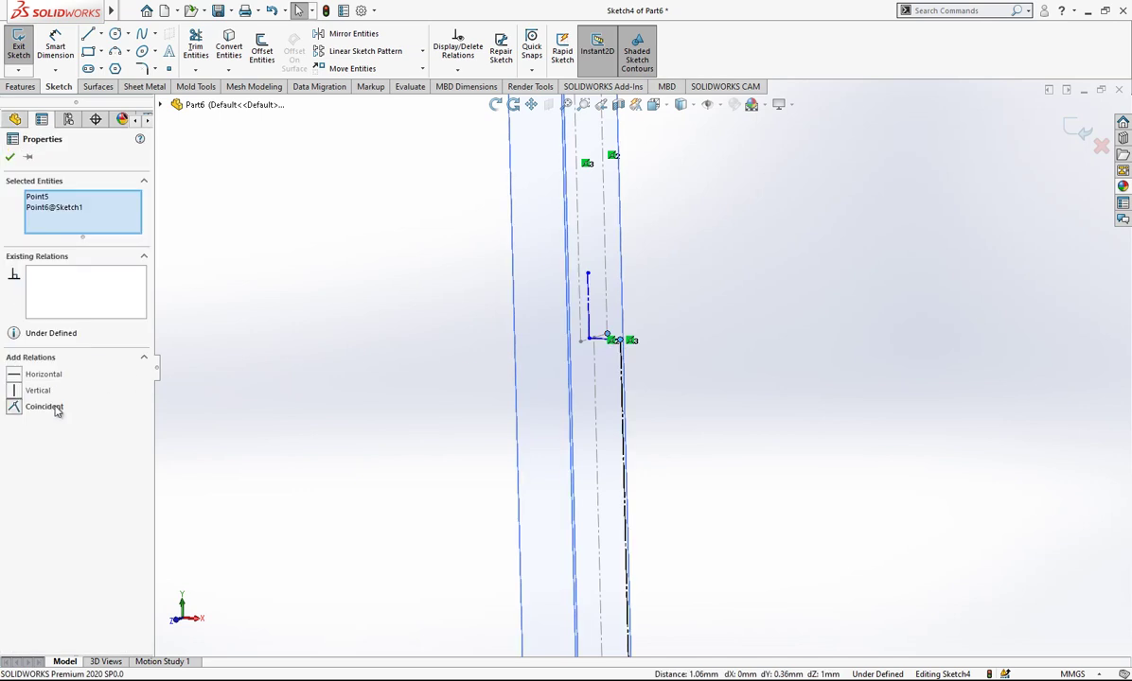
click(56, 410)
key(Escape)
Dimension the horizontal distance between the short vertical line and the long vertical line's upper endpoint as 0.25 mm.
scroll(629, 368, up, 4)
middle_drag(645, 399, 690, 372)
key(space)
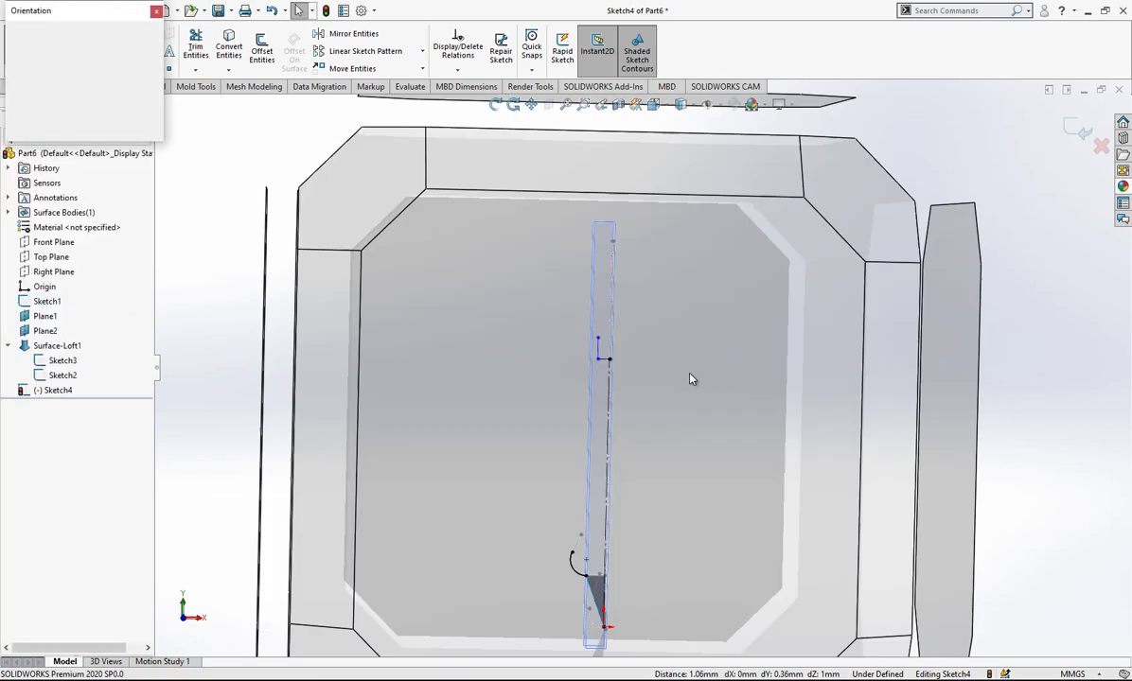
click(592, 409)
scroll(674, 469, down, 2)
click(54, 49)
scroll(663, 596, down, 2)
scroll(669, 526, up, 2)
scroll(669, 526, down, 3)
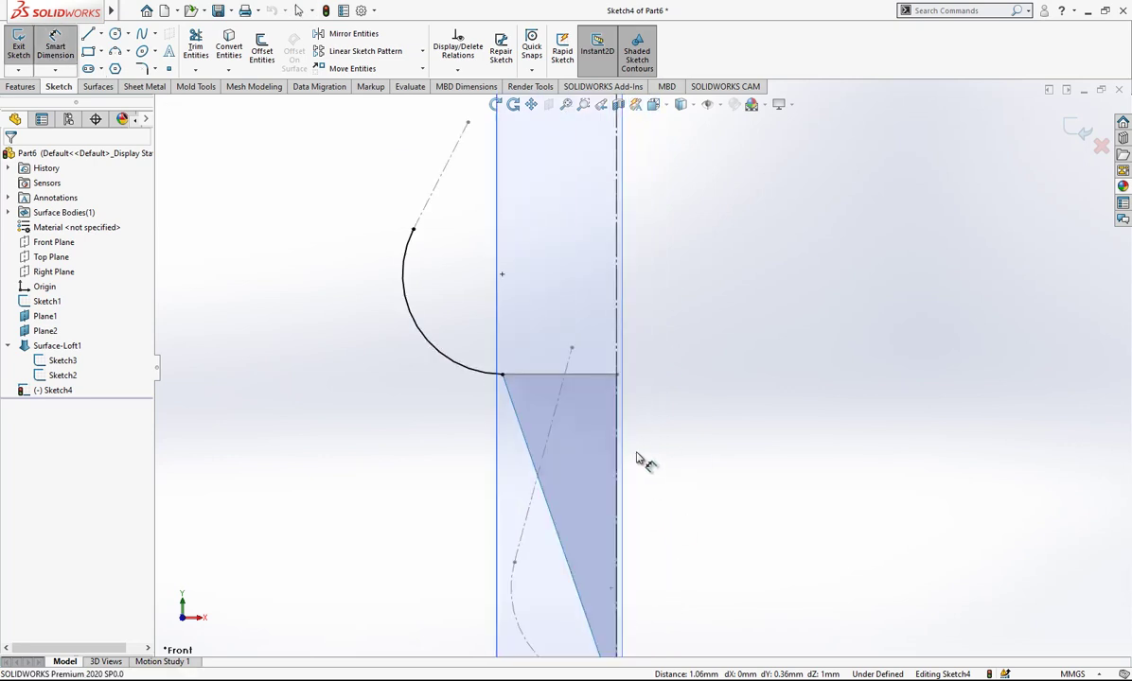
scroll(642, 464, up, 5)
scroll(648, 204, down, 7)
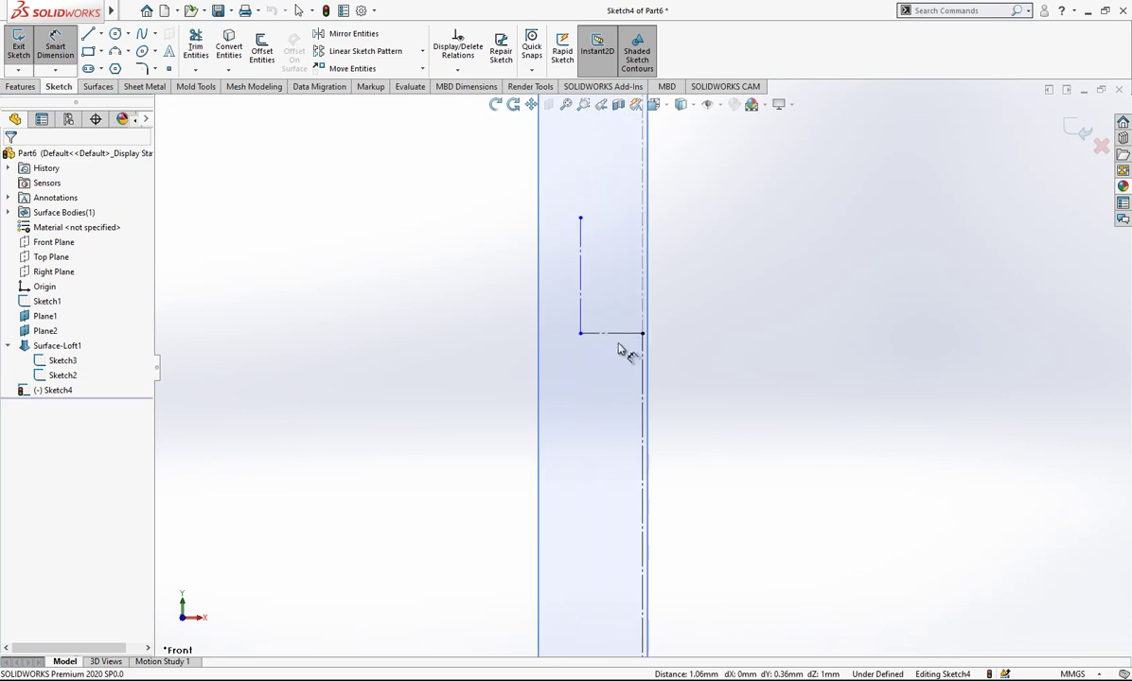
click(642, 335)
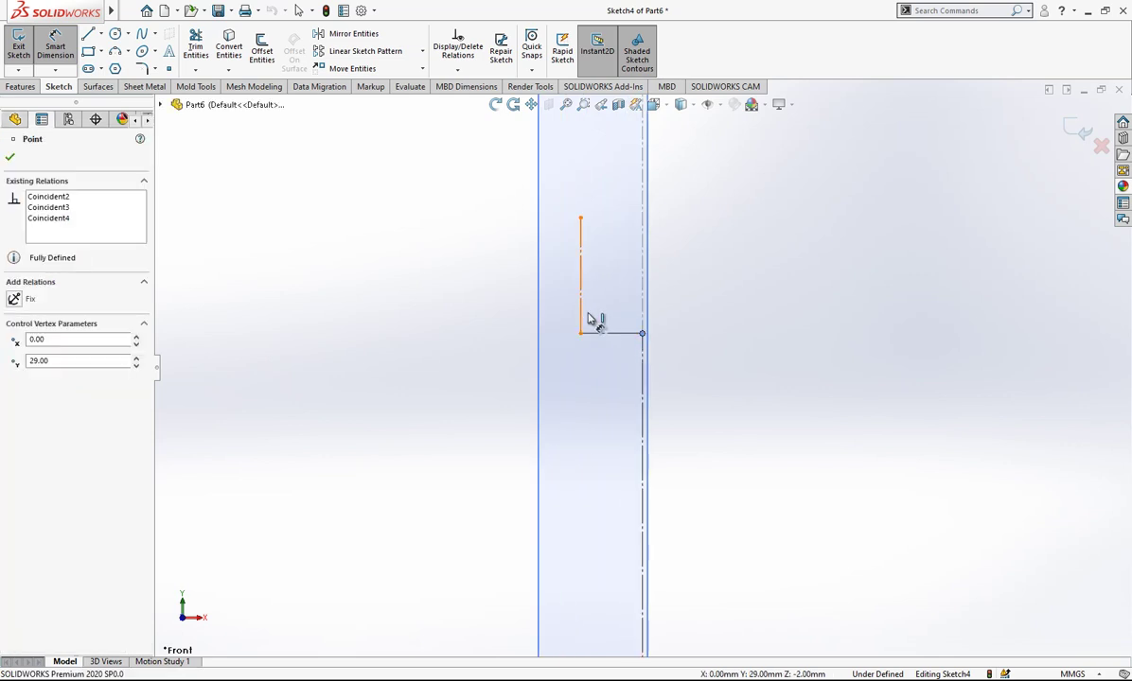
click(581, 318)
click(743, 308)
text(0.25)
key(Return)
Draw a two-point spline from the base of the short vertical line to the upper end of the converted arc.
click(143, 36)
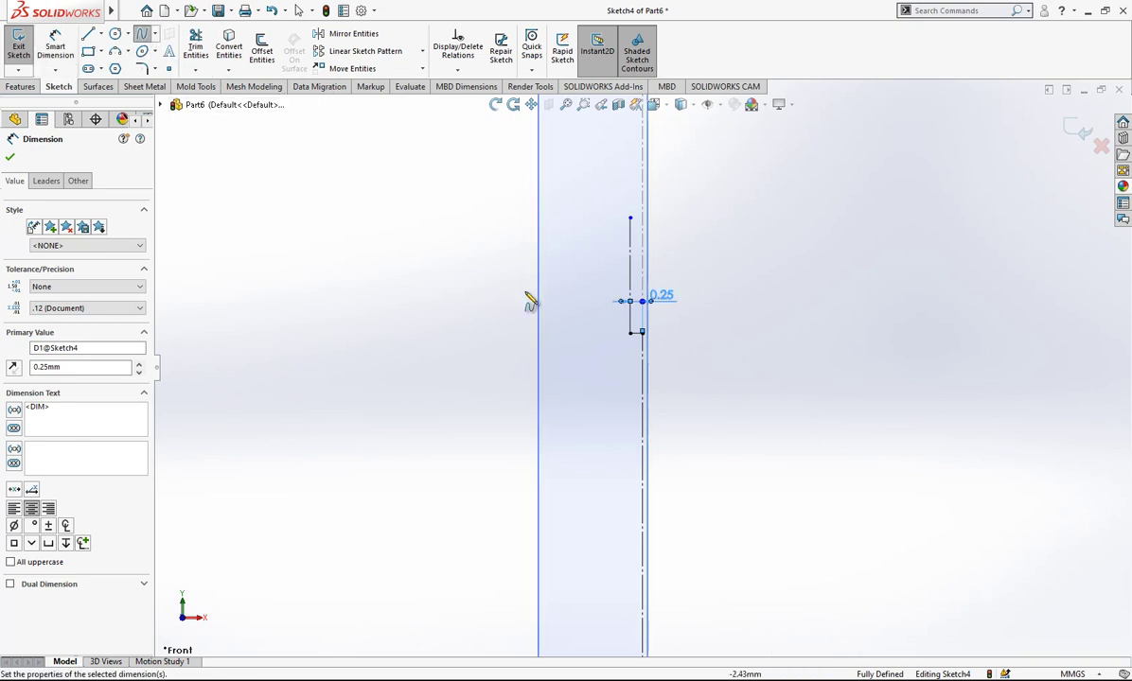
click(632, 334)
scroll(615, 329, up, 5)
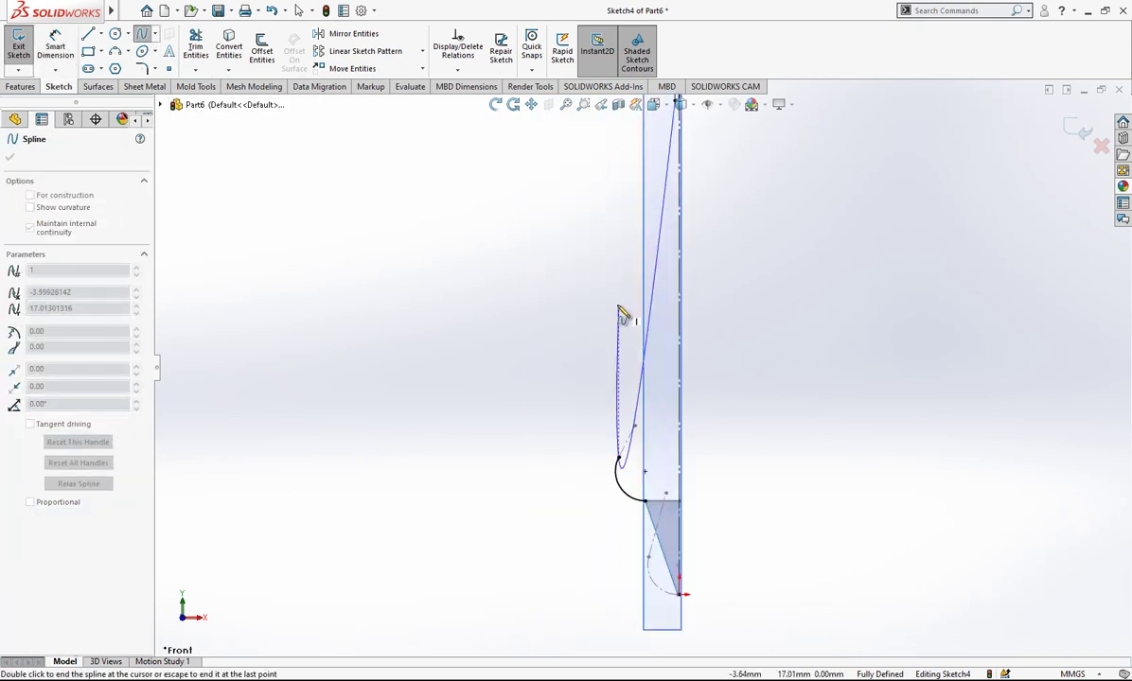
key(Escape)
key(Escape)
Make the spline tangent to the converted arc at its lower end.
click(637, 343)
ctrl+click(619, 472)
click(36, 375)
key(Escape)
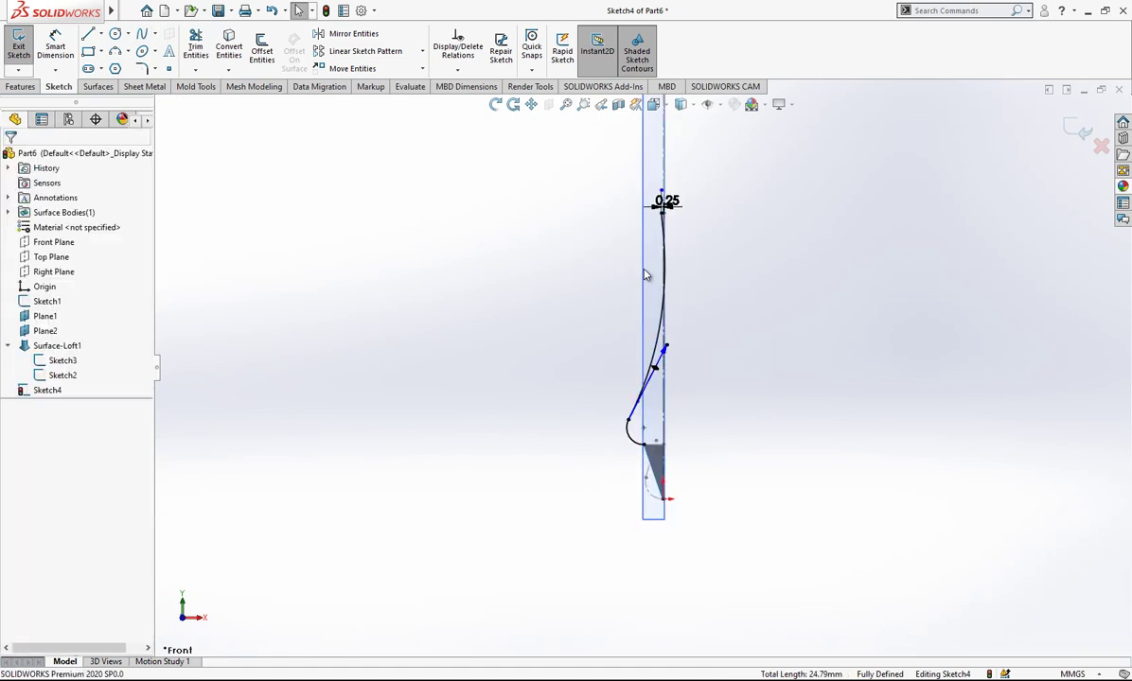
Make the spline tangent to the short vertical construction line at its upper end.
scroll(660, 224, down, 3)
click(659, 215)
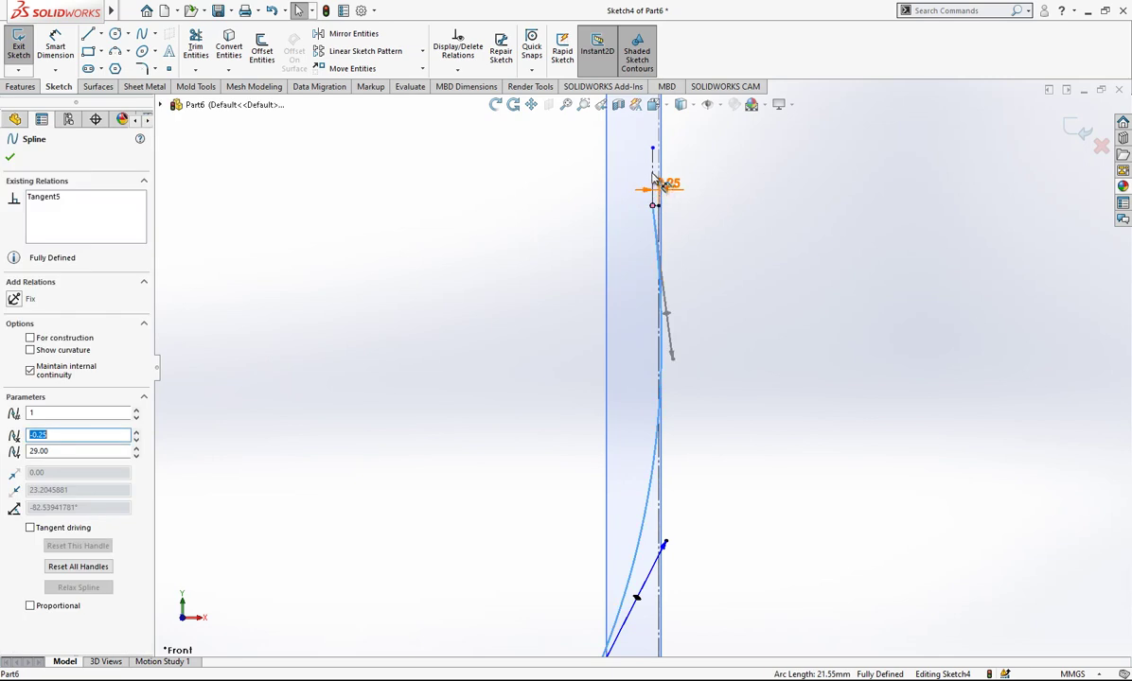
ctrl+click(652, 170)
click(41, 372)
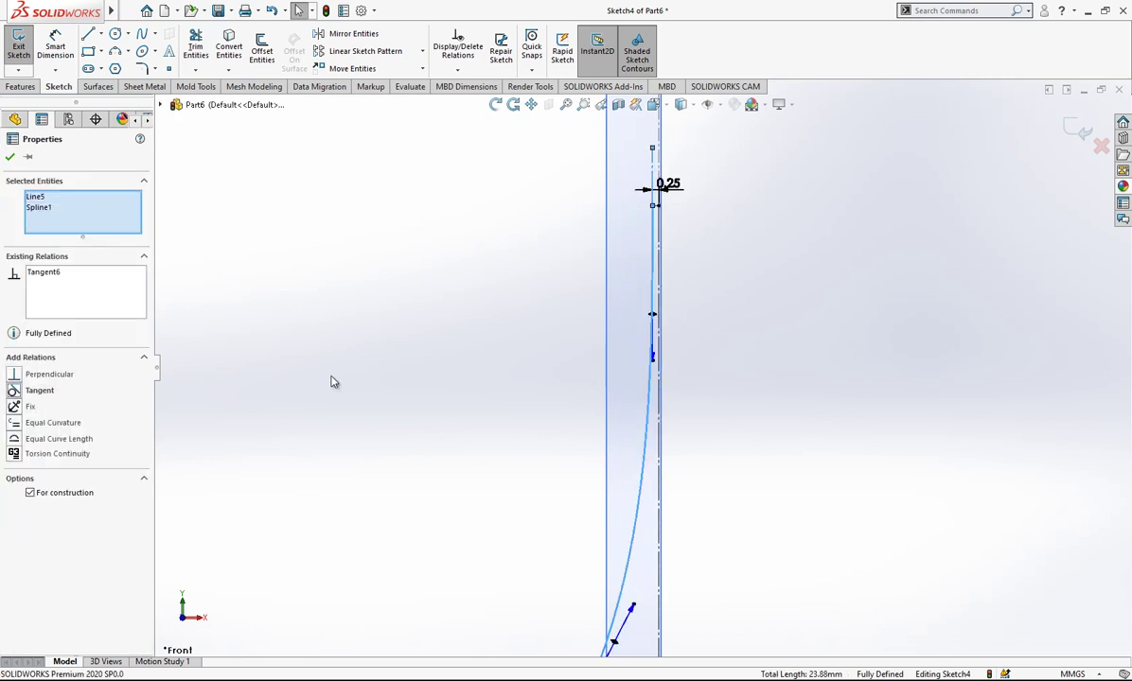
key(Escape)
scroll(691, 400, up, 1)
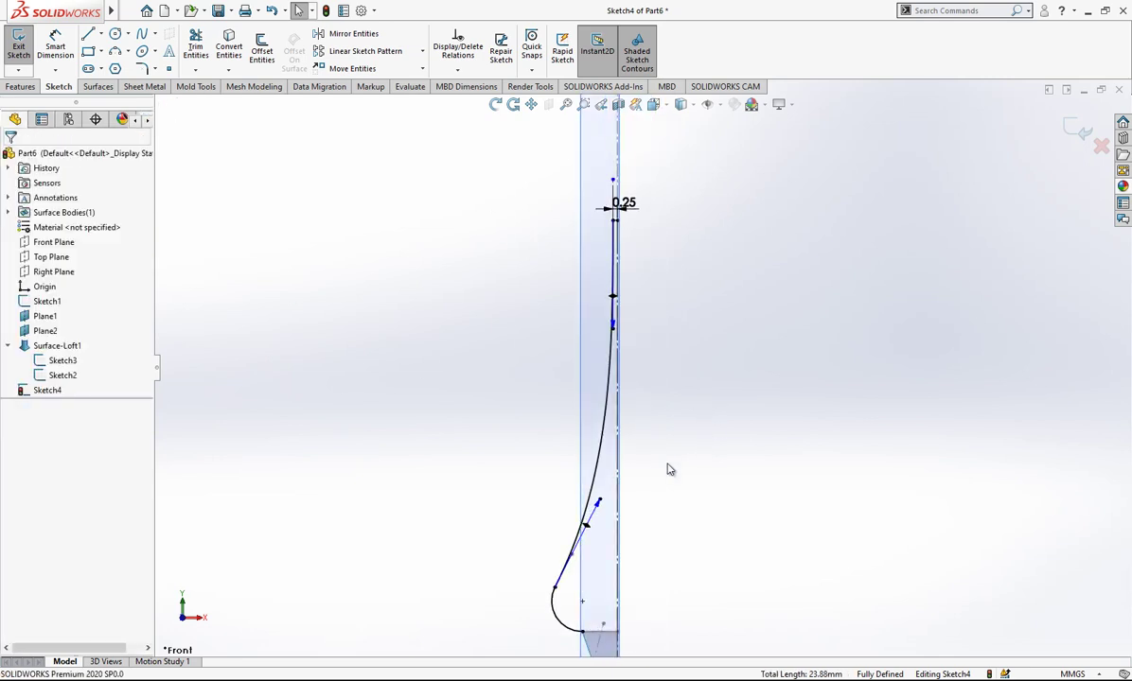
Dimension the tangent handle at the spline's upper end with a tangency weight of 25.
click(55, 43)
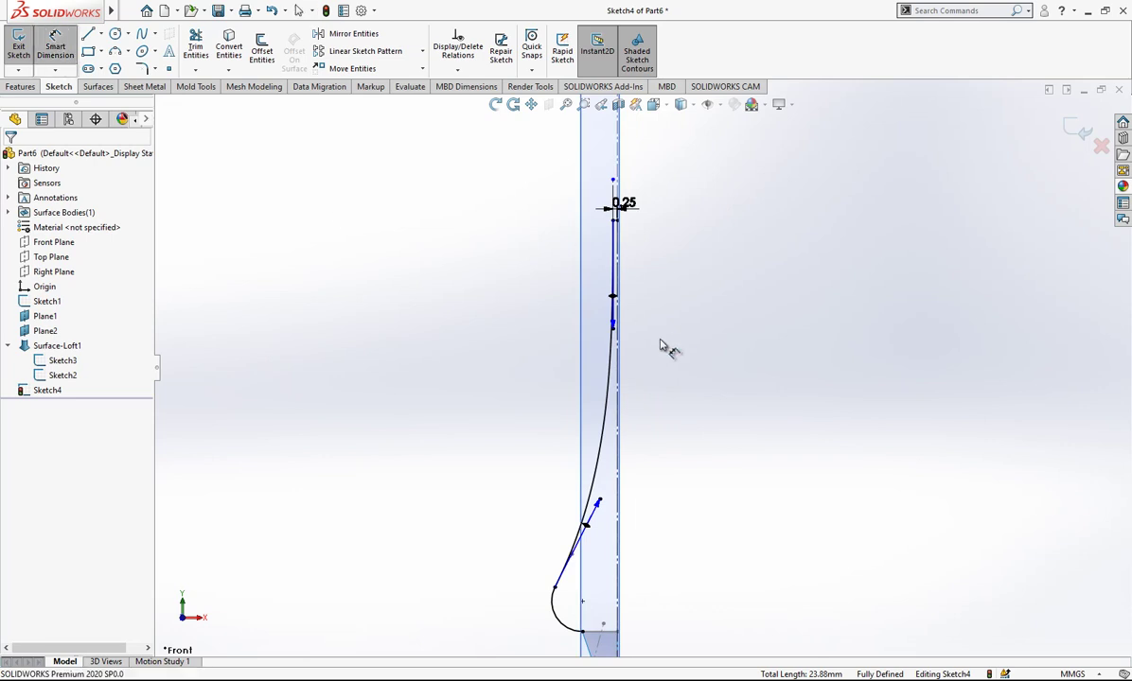
click(611, 333)
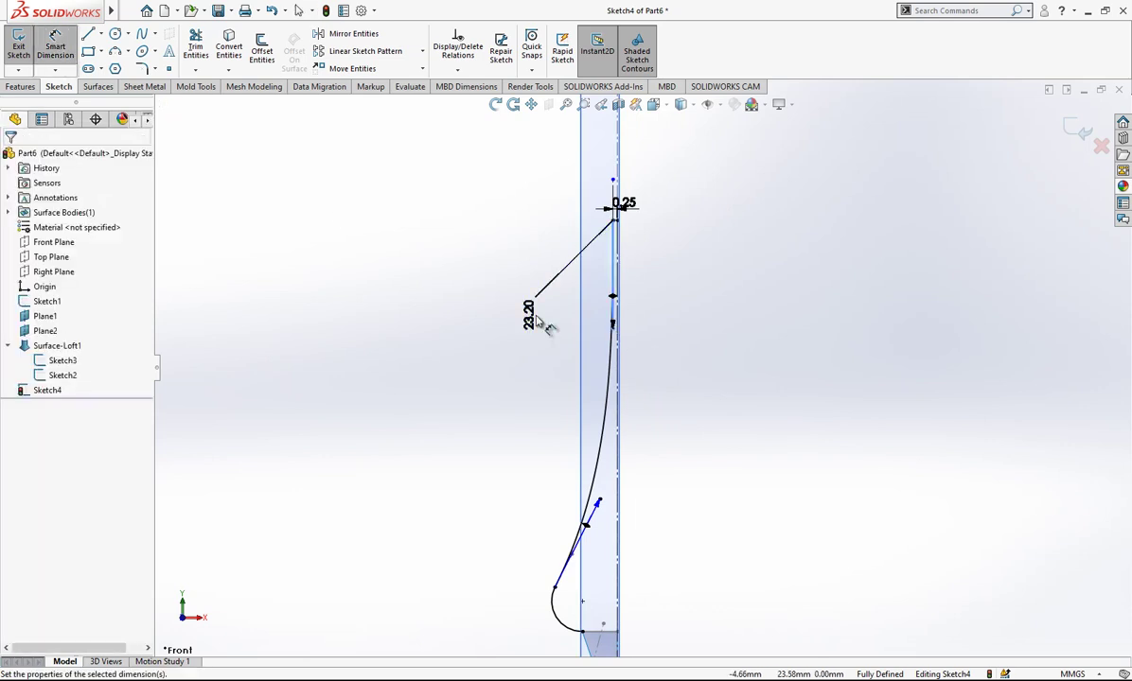
click(540, 322)
text(25)
key(Return)
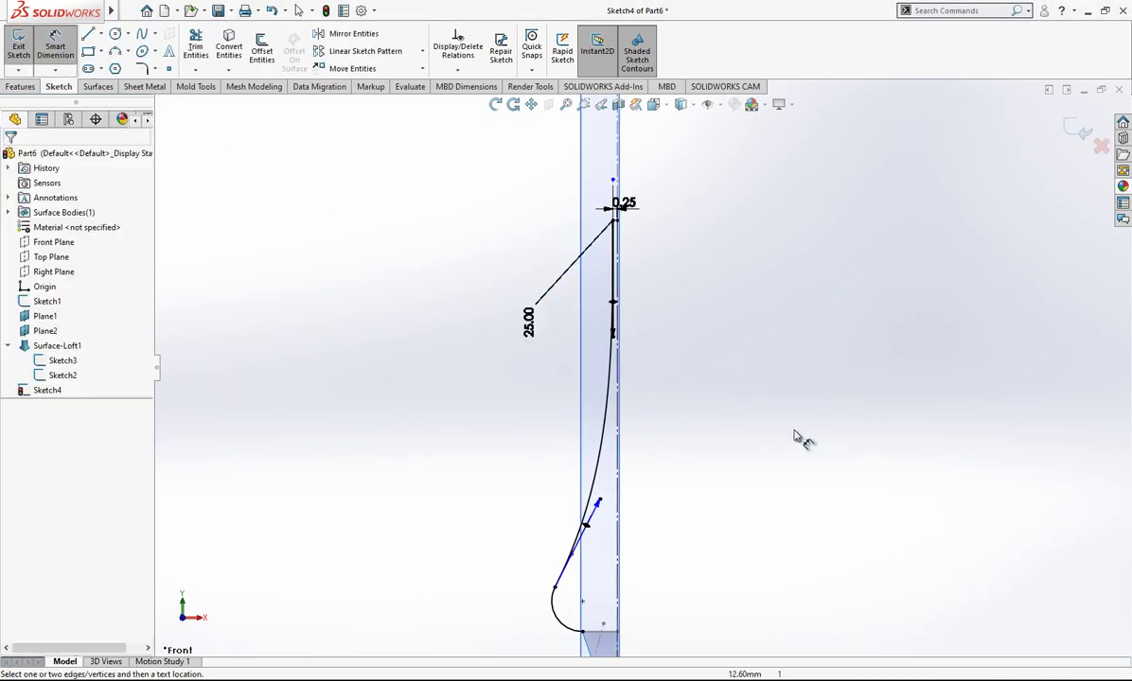
Dimension the tangent handle at the spline's lower end with a tangency weight of 12 and exit the sketch.
click(599, 502)
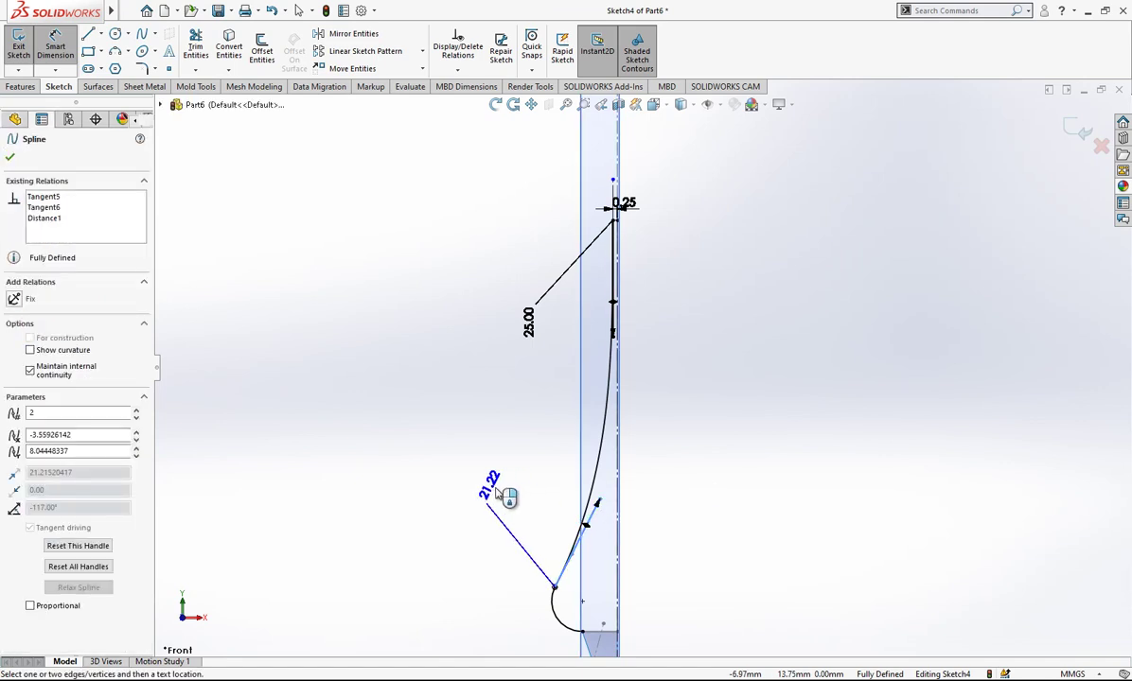
click(498, 489)
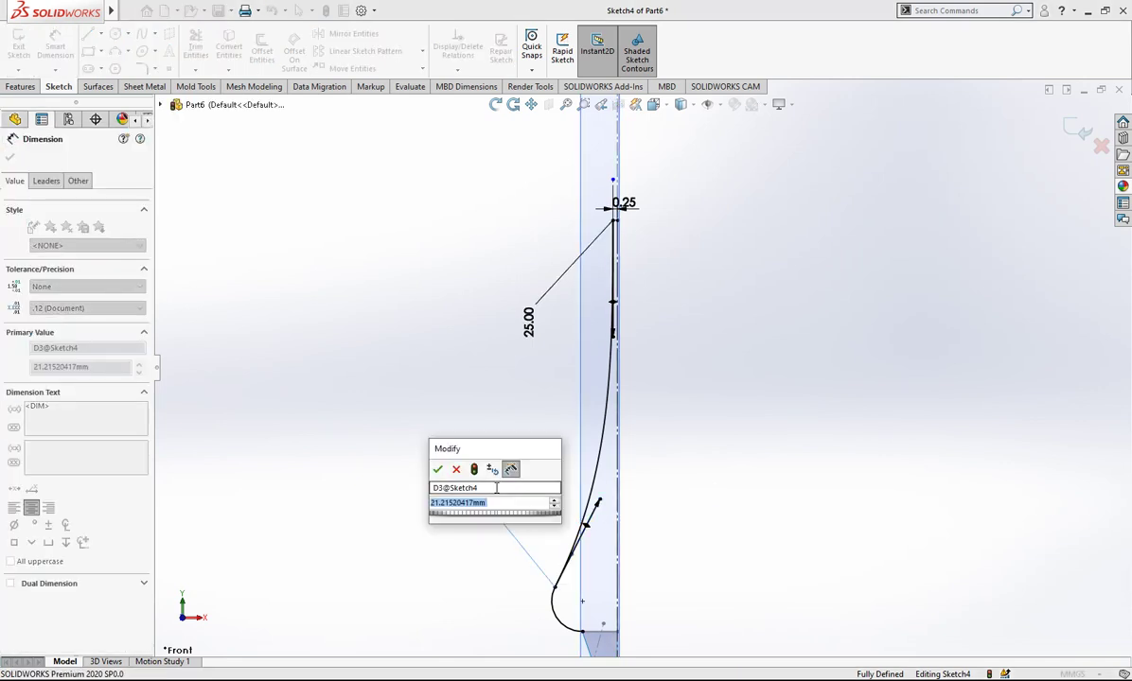
text(12)
key(Return)
mouse_move(700, 504)
middle_down()
mouse_move(786, 531)
mouse_move(673, 521)
mouse_move(641, 419)
mouse_move(674, 311)
middle_up()
click(1074, 127)
Hide the two offset planes, Plane2 and Plane1.
mouse_move(747, 369)
middle_down()
mouse_move(575, 422)
mouse_move(615, 284)
middle_up()
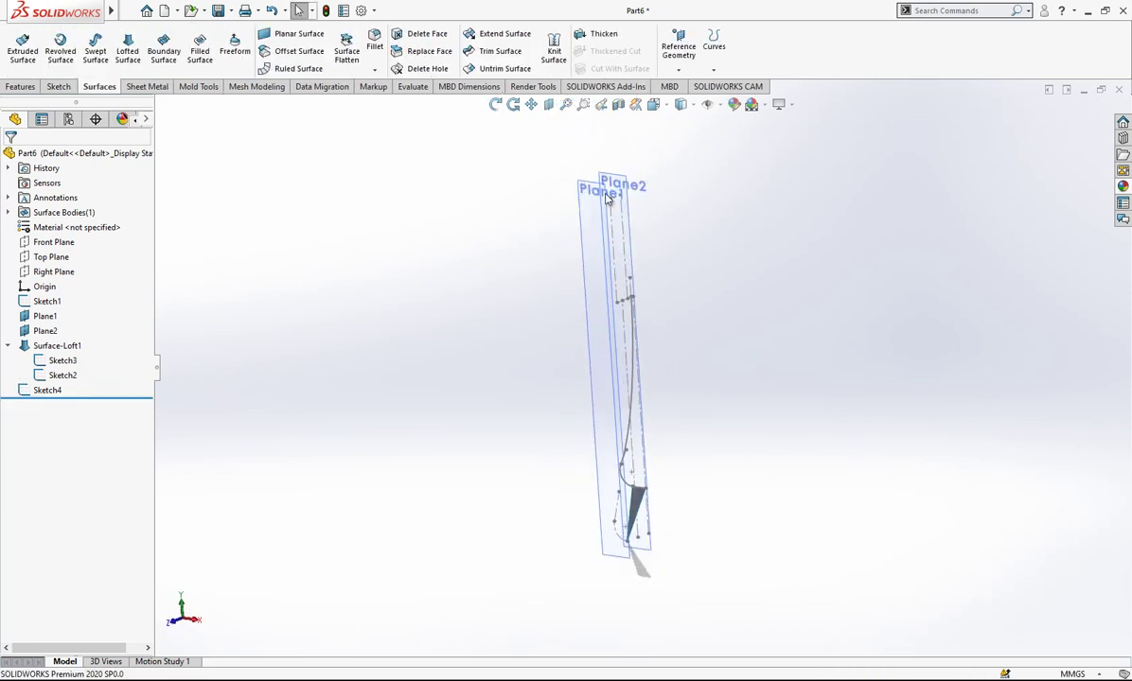
click(625, 180)
click(678, 148)
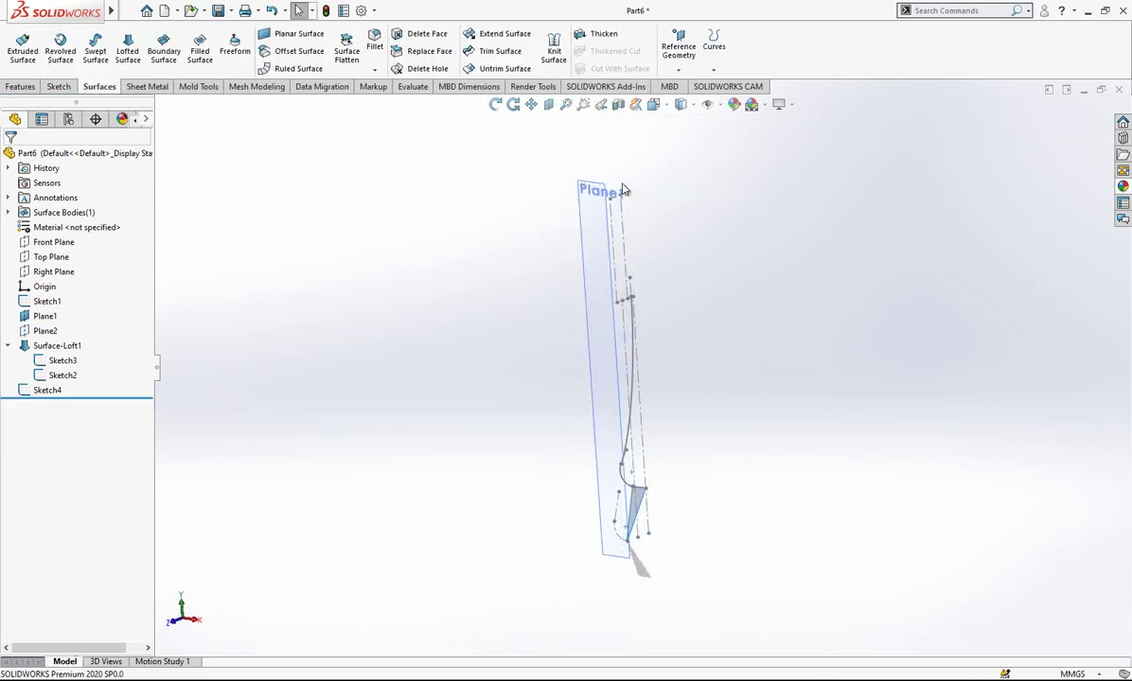
click(587, 189)
click(661, 154)
Start a new sketch on the Right Plane, viewed normal to it.
middle_drag(663, 274, 640, 406)
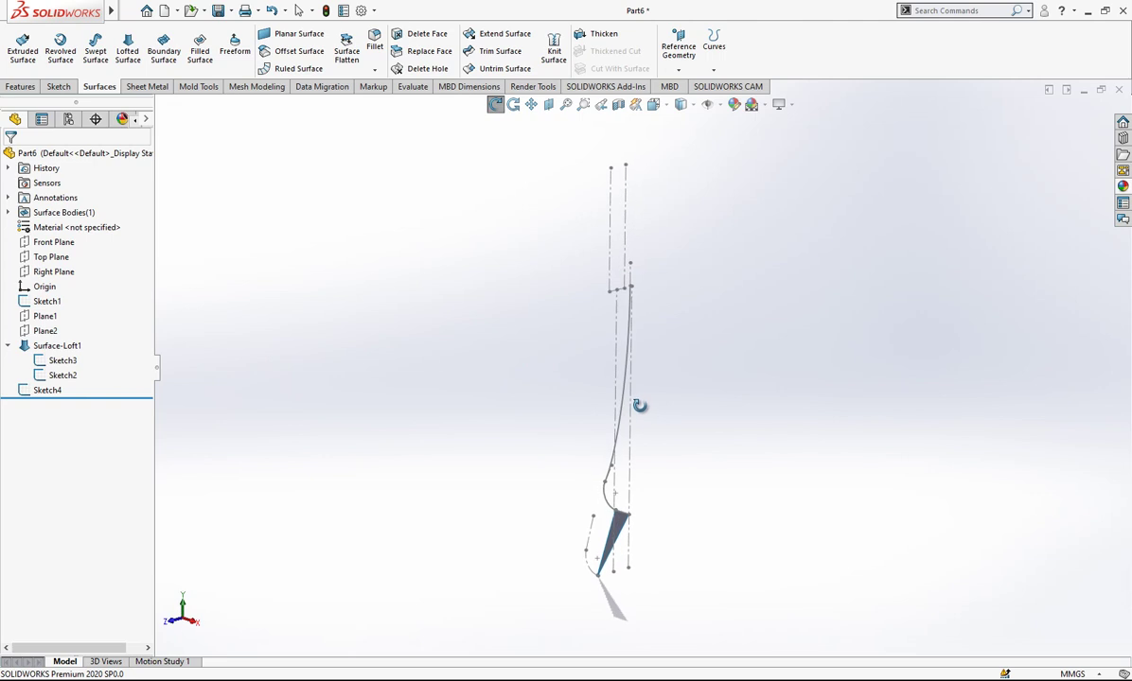
scroll(639, 415, down, 5)
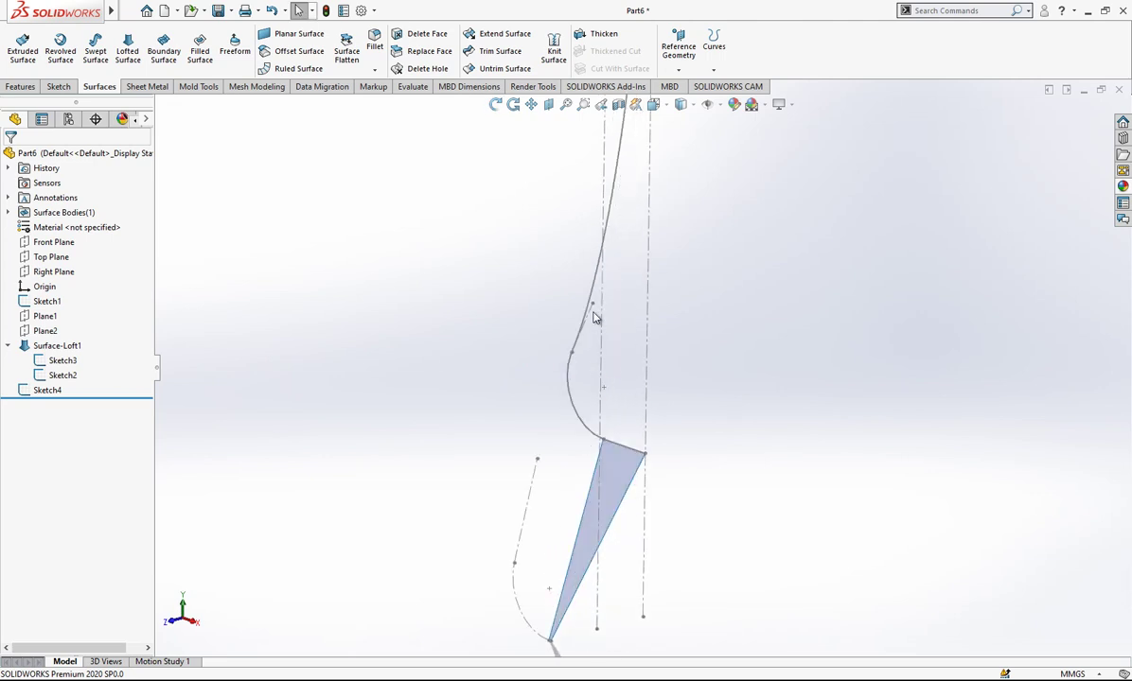
click(594, 314)
mouse_move(652, 280)
middle_down()
mouse_move(738, 444)
mouse_move(679, 397)
mouse_move(565, 384)
mouse_move(829, 362)
mouse_move(730, 366)
mouse_move(676, 280)
middle_up()
middle_drag(661, 402, 568, 422)
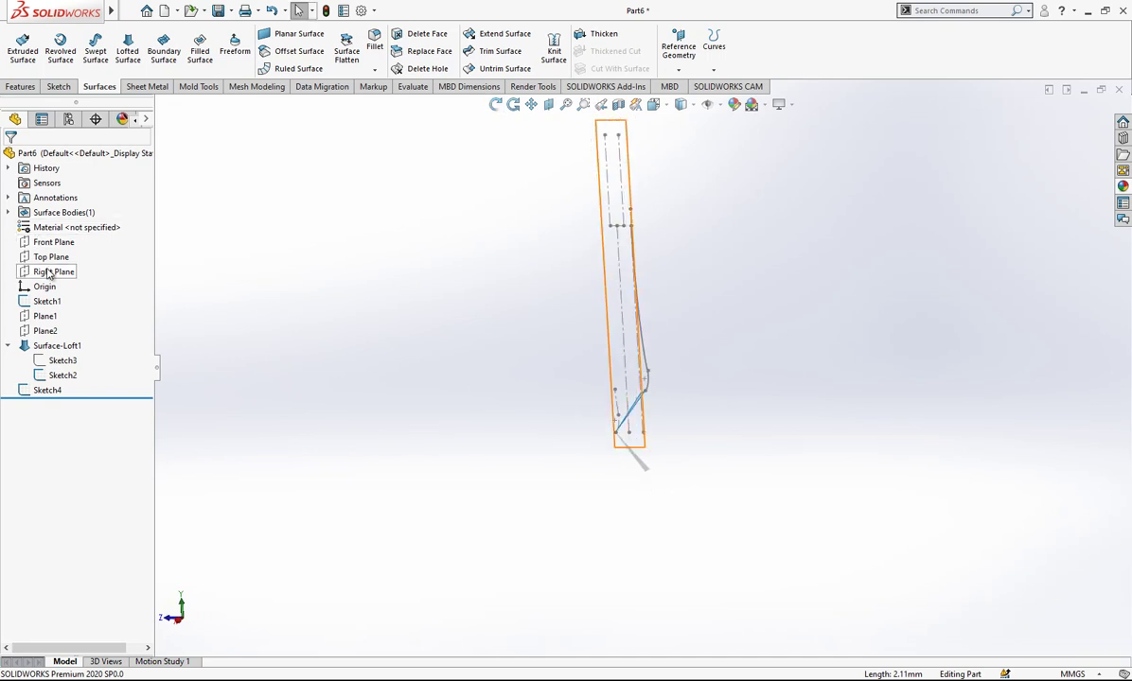
click(48, 272)
click(121, 252)
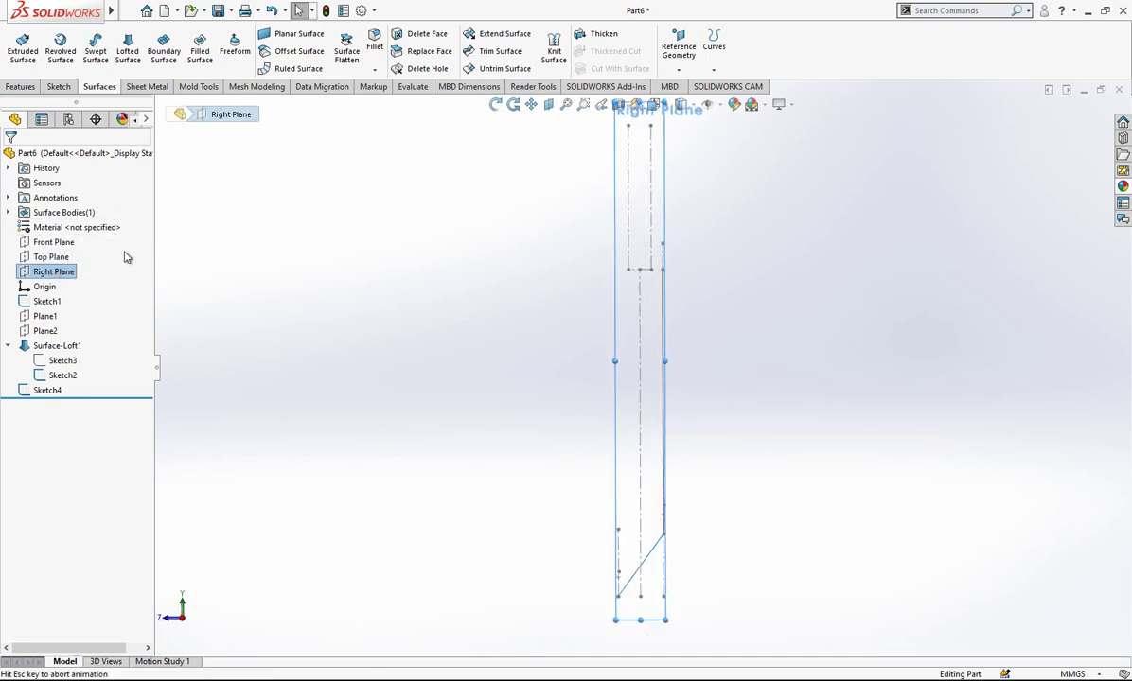
right_click(62, 276)
click(73, 252)
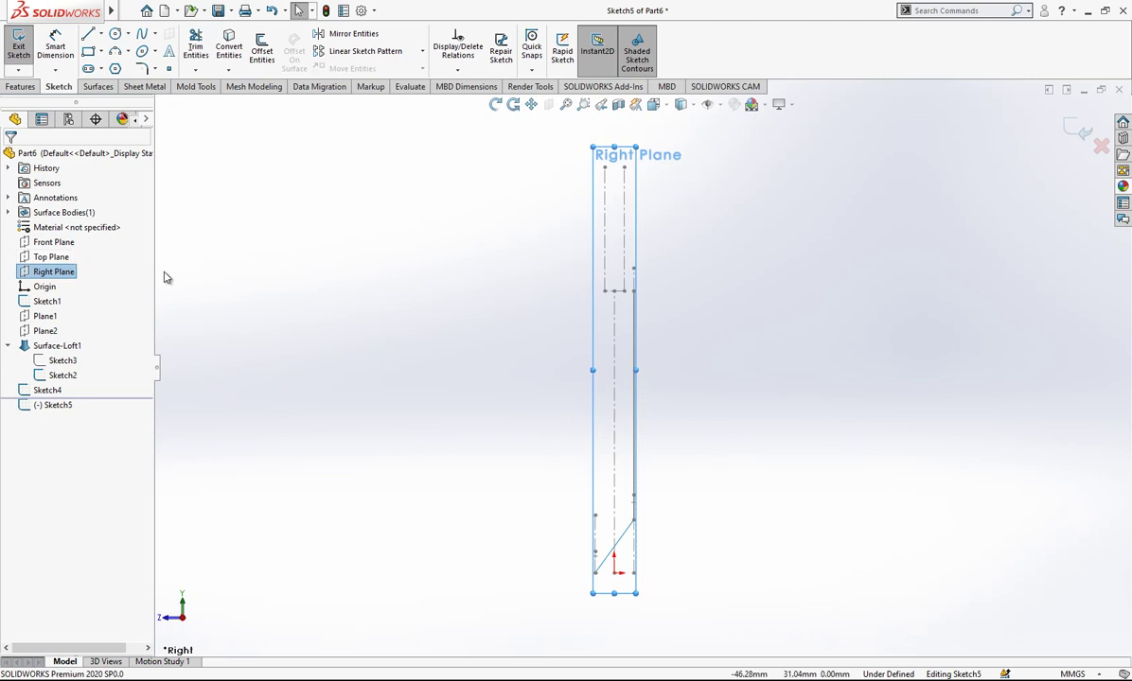
Draw a two-point spline from the lofted surface's upper end to the lower end of the opposite upper vertical construction line.
scroll(640, 523, down, 2)
click(628, 522)
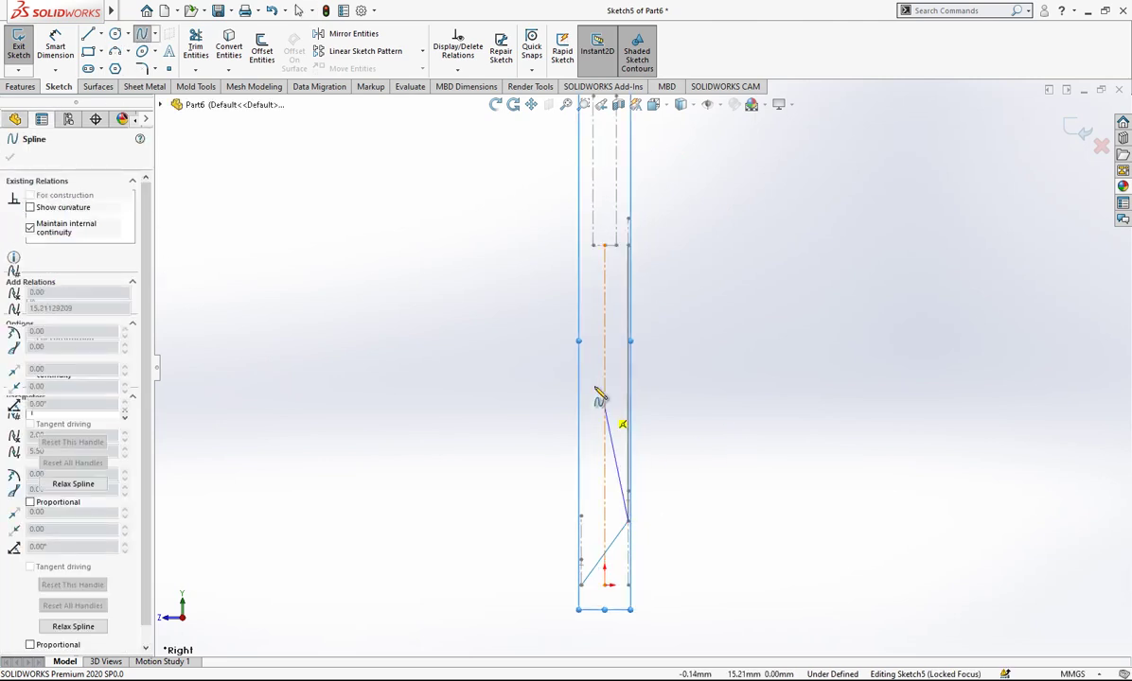
click(594, 246)
click(596, 248)
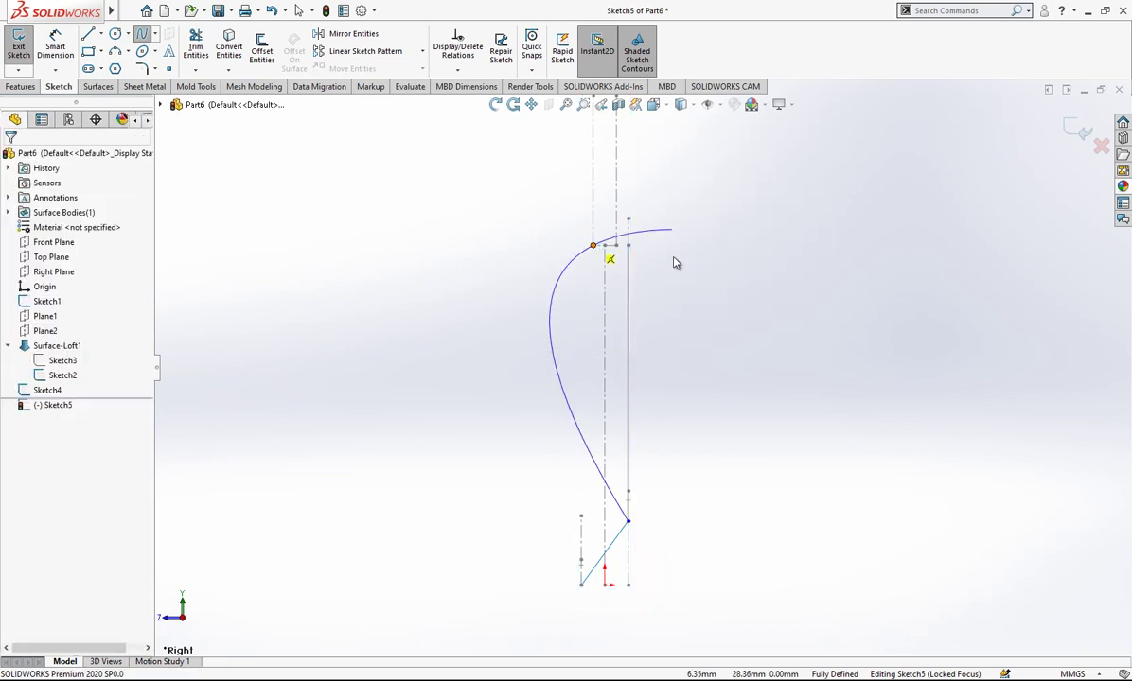
Make the spline tangent to the vertical construction line at its upper end.
click(602, 276)
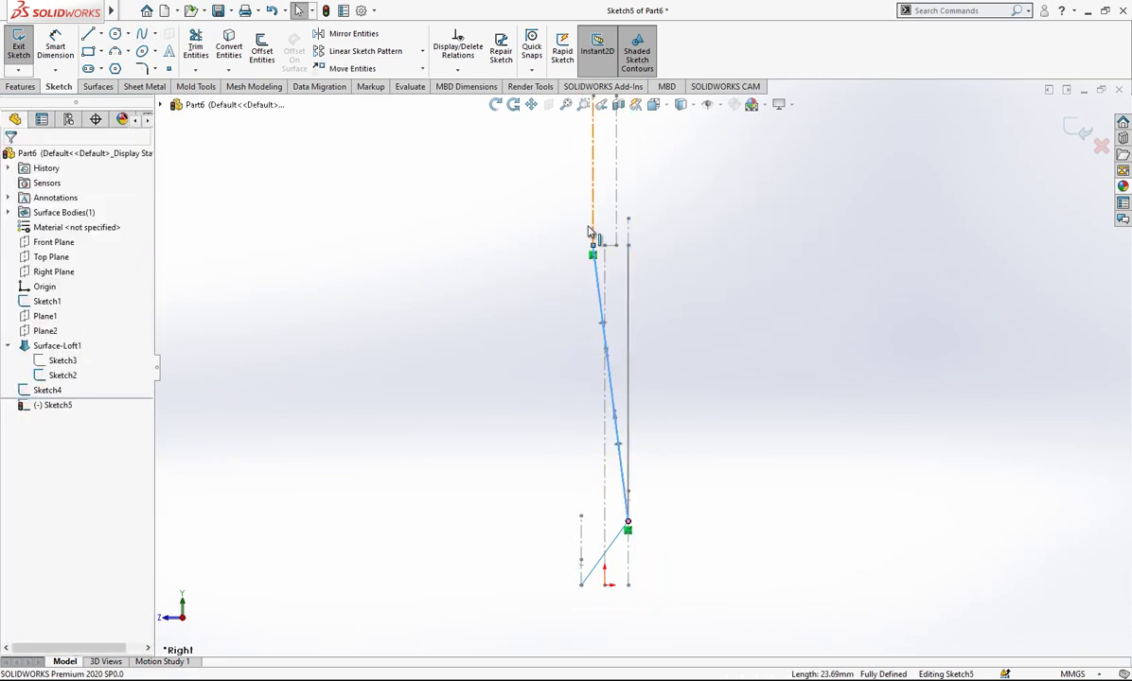
ctrl+click(595, 234)
click(36, 391)
click(747, 366)
Dimension the tangent handle at the spline's upper end with a tangency weight of 40.
scroll(643, 478, down, 2)
click(52, 52)
click(569, 301)
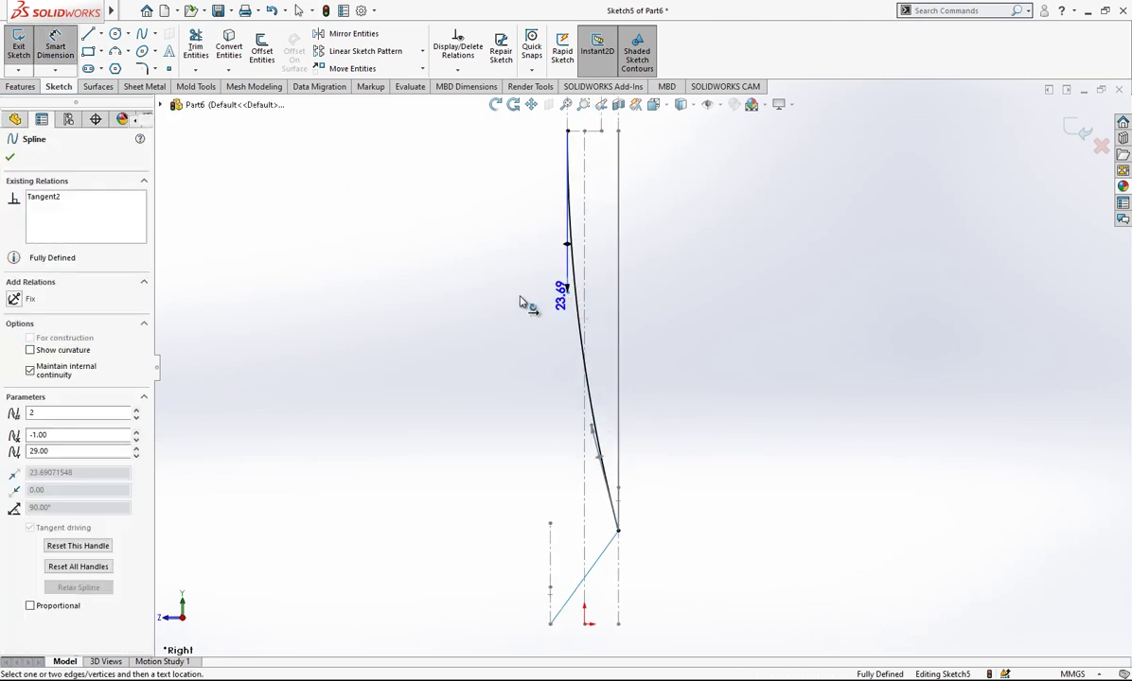
click(518, 300)
key(Return)
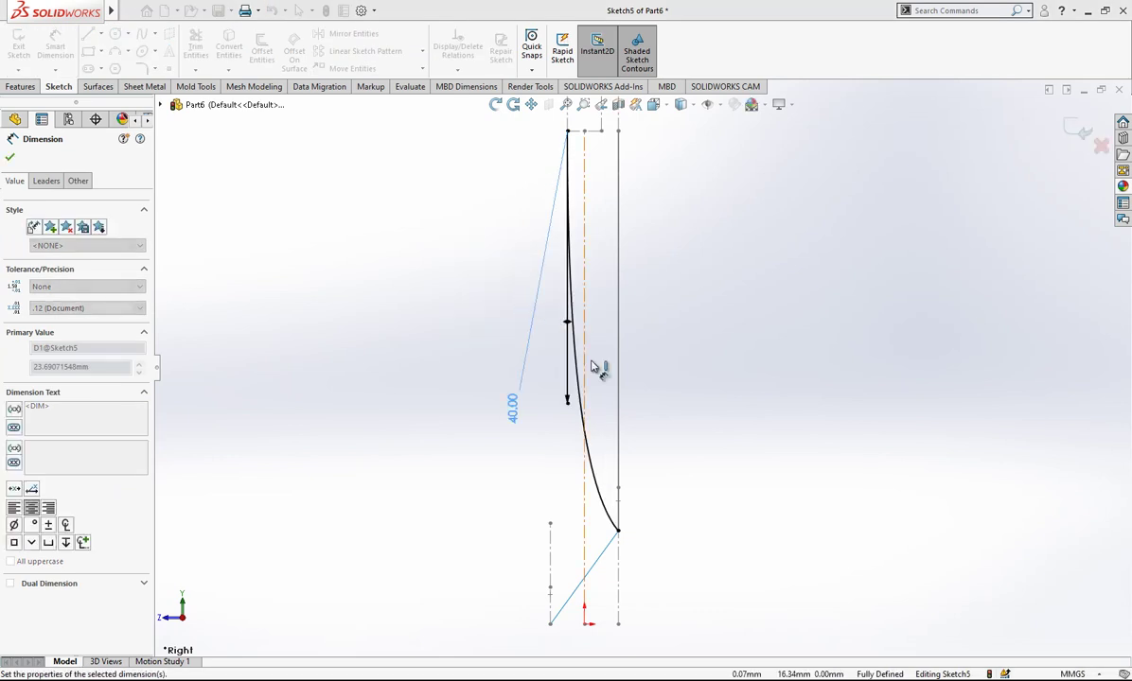
Activate the tangent handle at the spline's lower end, pulling it up and outward to a weight of about 14.6.
click(606, 519)
key(Escape)
click(599, 503)
drag(592, 501, 571, 490)
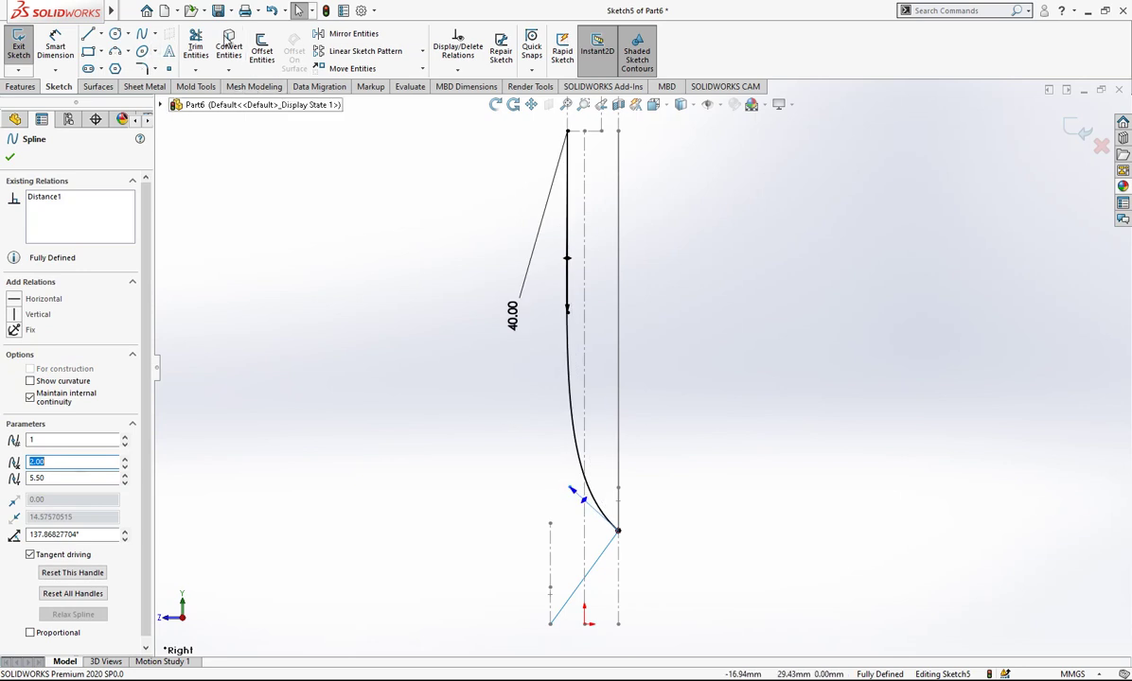
Set the angle between the spline's lower tangent handle and the long vertical line to 50°.
click(56, 40)
click(620, 379)
click(579, 494)
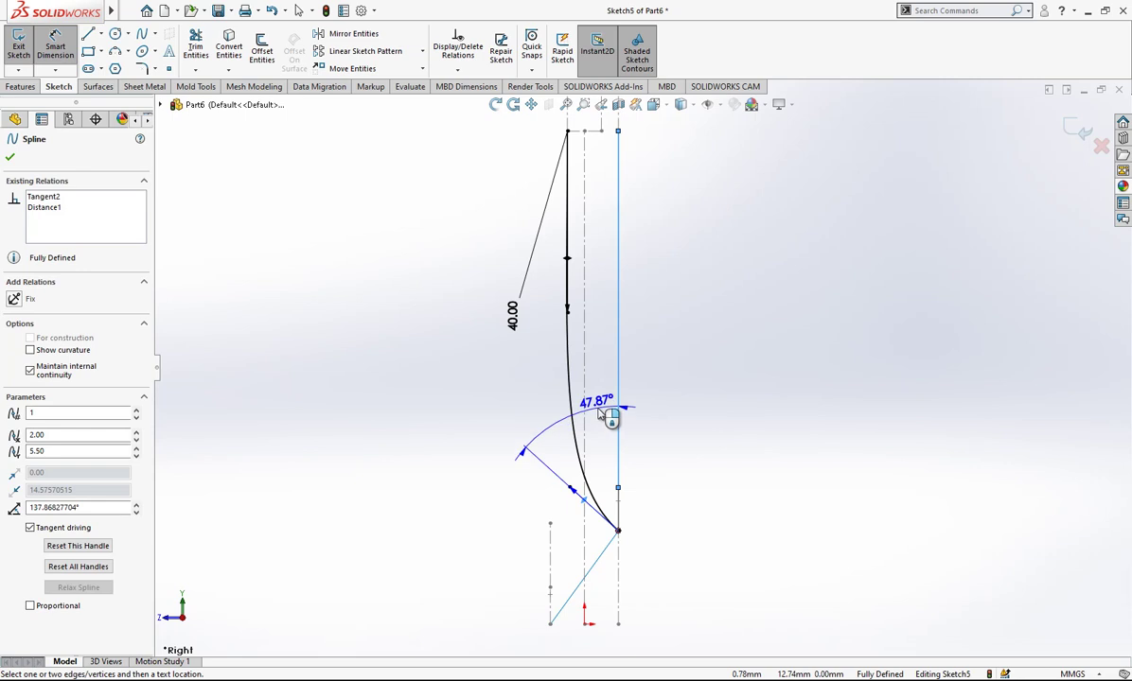
click(600, 413)
text(50)
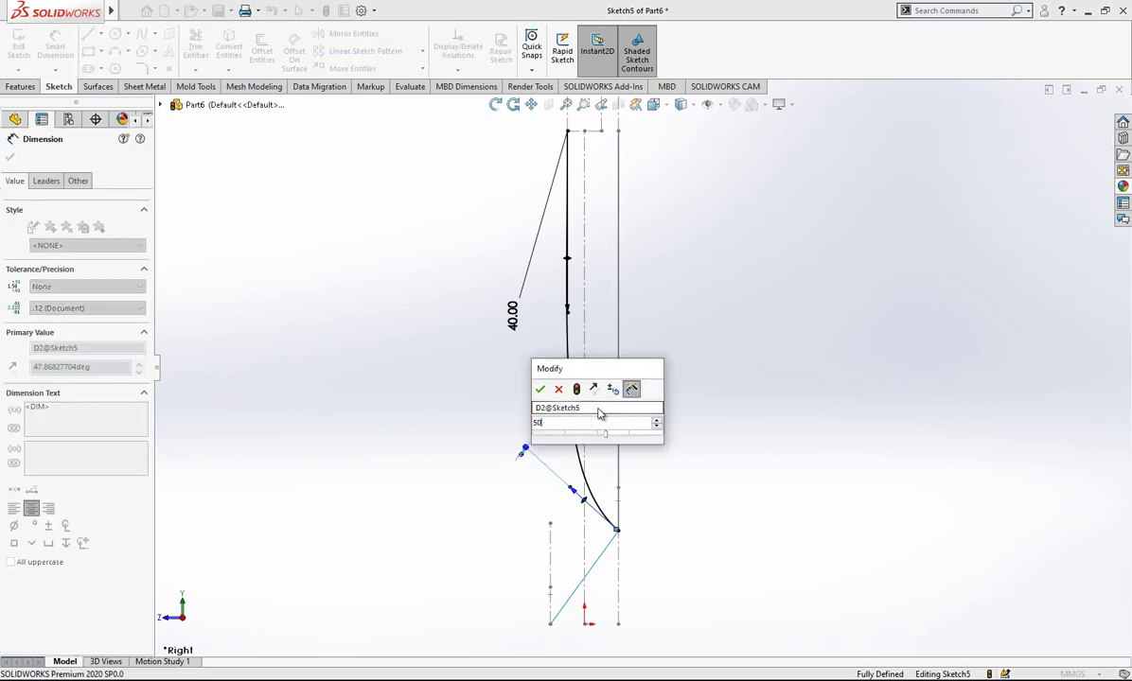
key(Return)
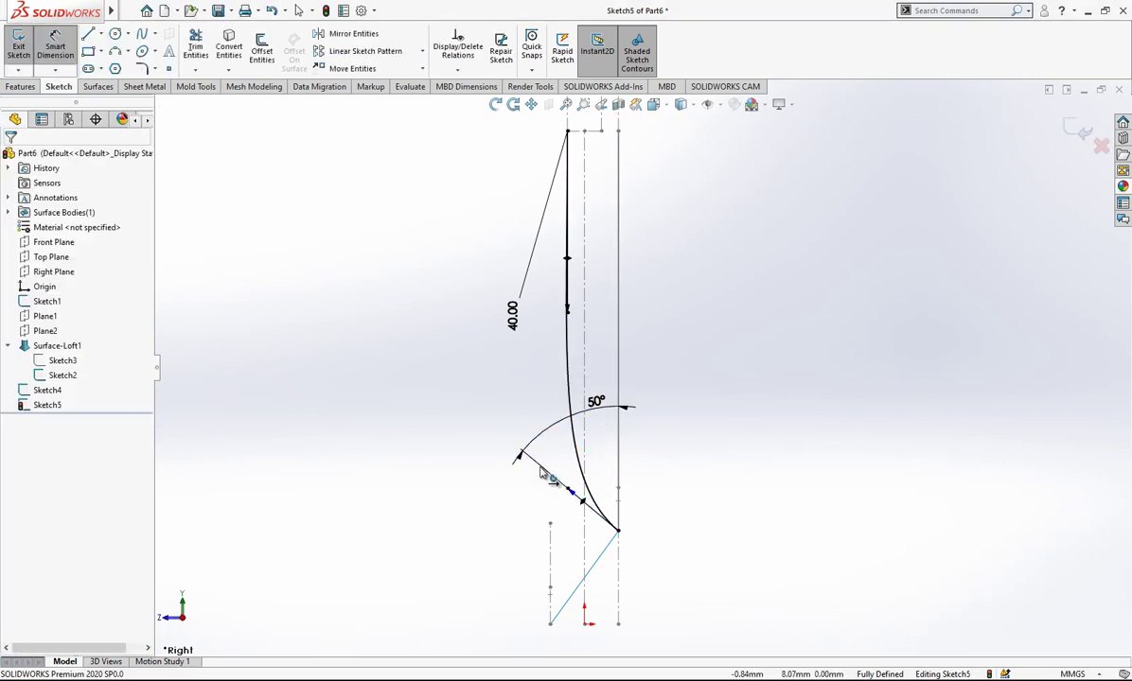
Dimension the lower tangent handle with a tangency weight of 10 and exit the sketch.
click(572, 493)
click(476, 434)
text(10)
key(Return)
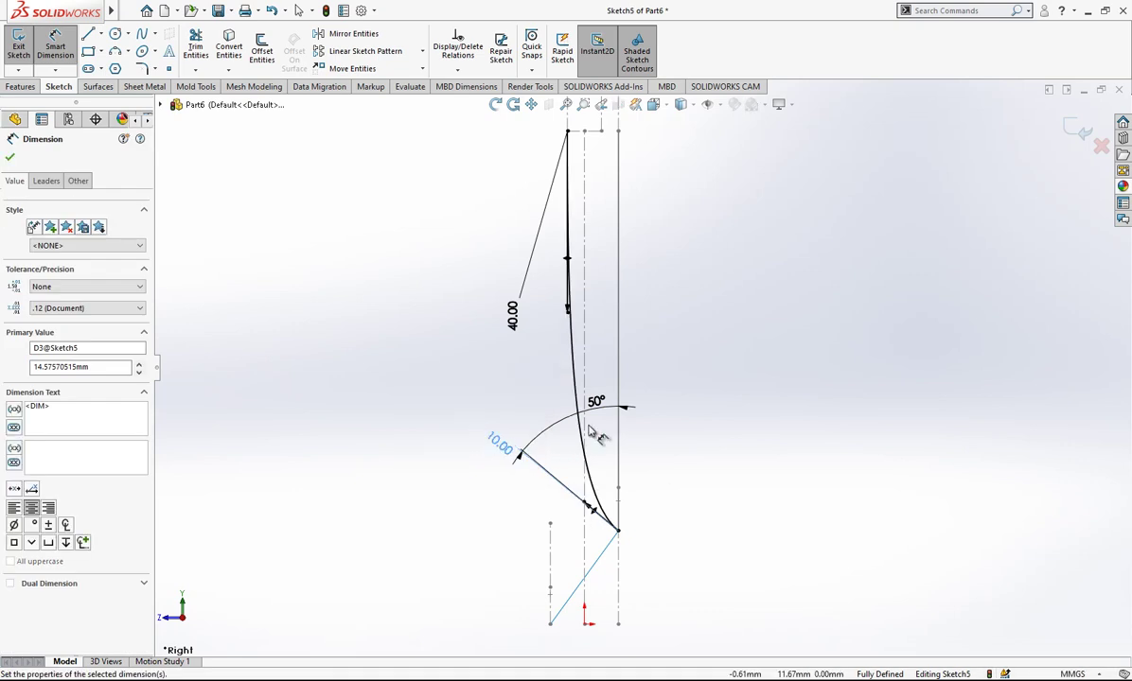
mouse_move(728, 404)
middle_down()
mouse_move(753, 394)
mouse_move(771, 444)
mouse_move(760, 410)
mouse_move(629, 243)
mouse_move(599, 258)
mouse_move(636, 366)
middle_up()
scroll(636, 559, down, 3)
mouse_move(637, 560)
middle_down()
mouse_move(648, 516)
mouse_move(750, 499)
mouse_move(687, 520)
mouse_move(670, 492)
middle_up()
scroll(670, 499, up, 4)
mouse_move(666, 430)
middle_down()
mouse_move(669, 401)
mouse_move(696, 426)
mouse_move(694, 390)
middle_up()
scroll(693, 390, up, 4)
scroll(705, 341, down, 2)
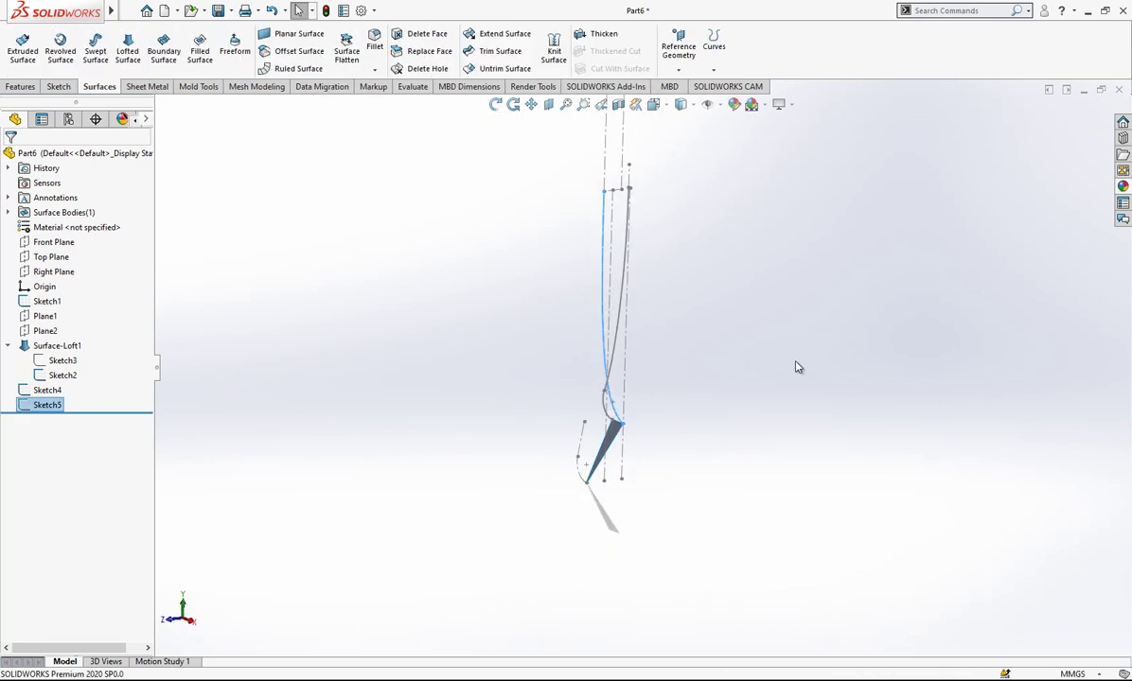
click(713, 72)
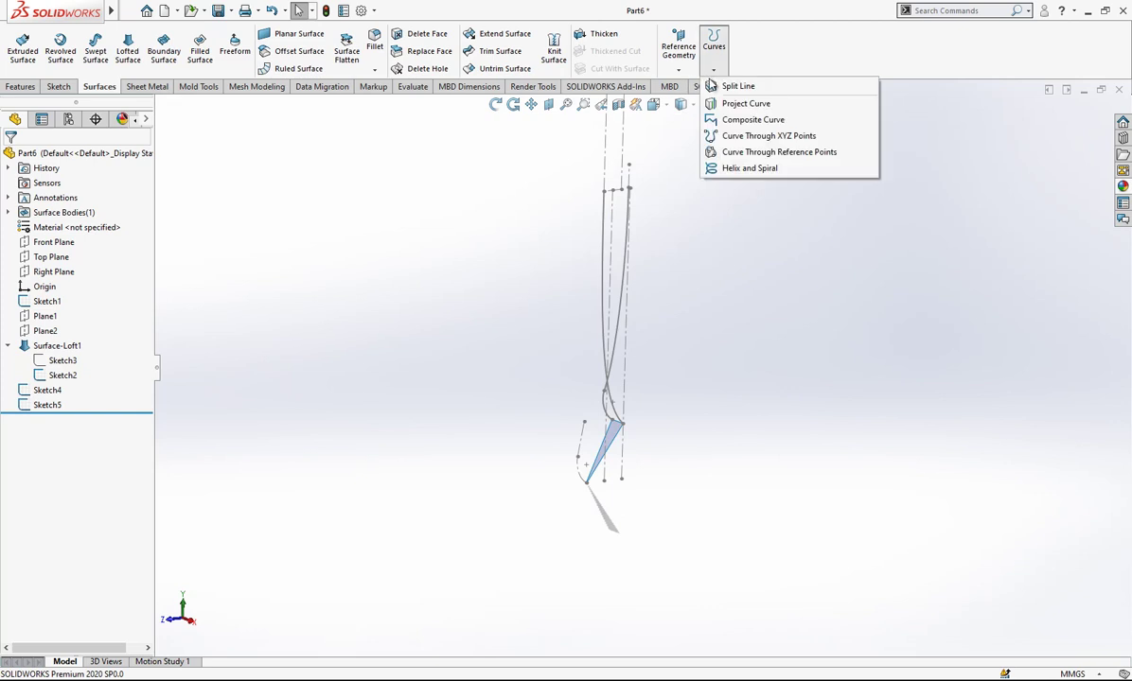
click(733, 102)
click(623, 295)
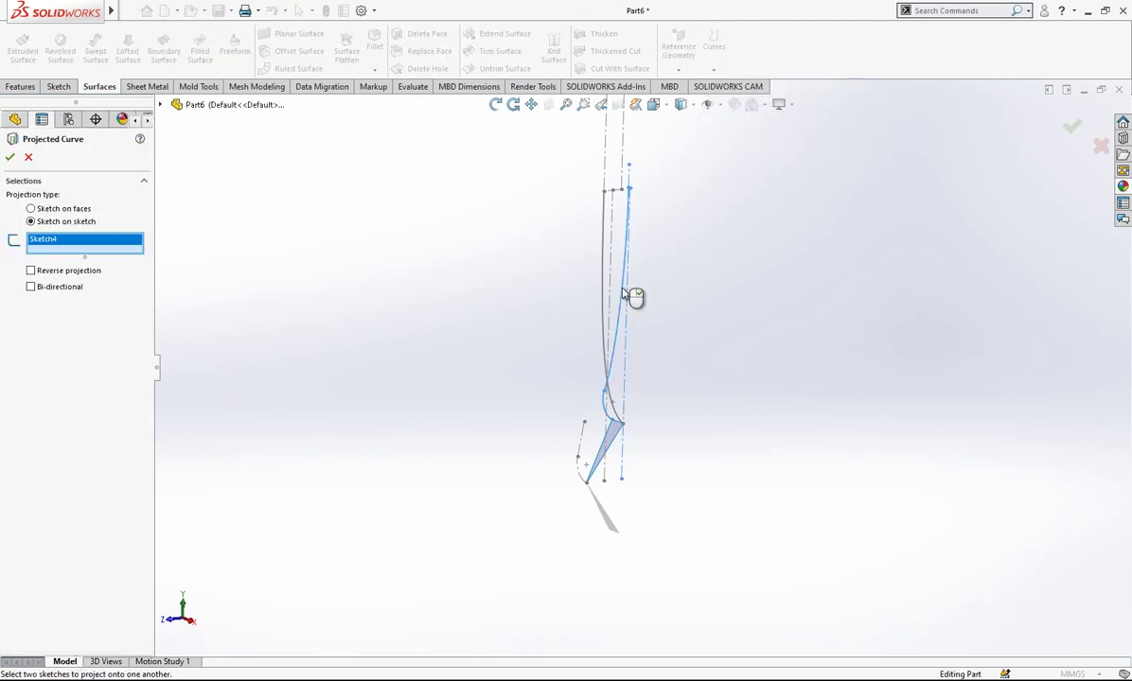
key(Escape)
Create a sketch-on-sketch projected curve from Sketch4 and Sketch5.
click(713, 69)
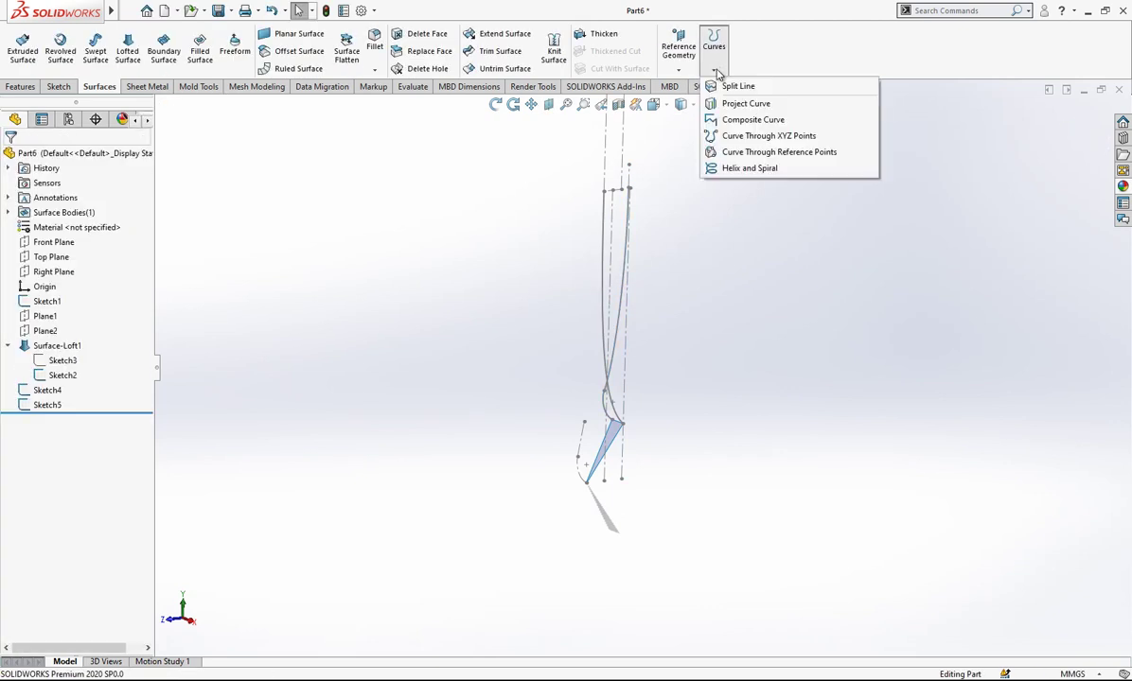
click(733, 102)
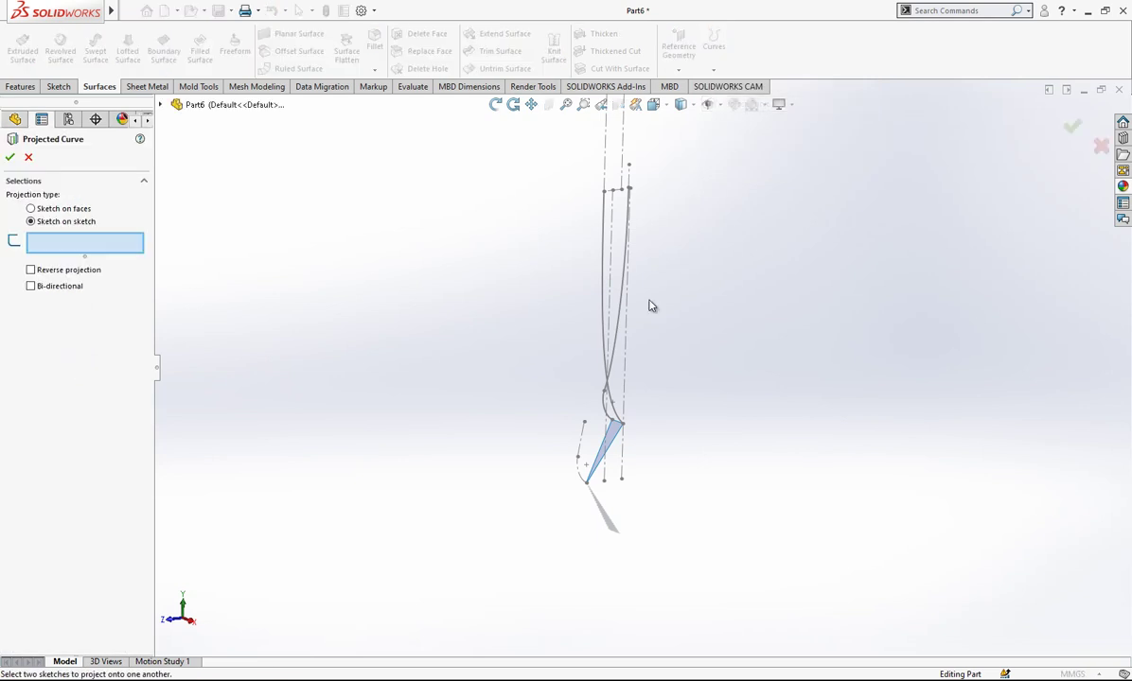
click(620, 342)
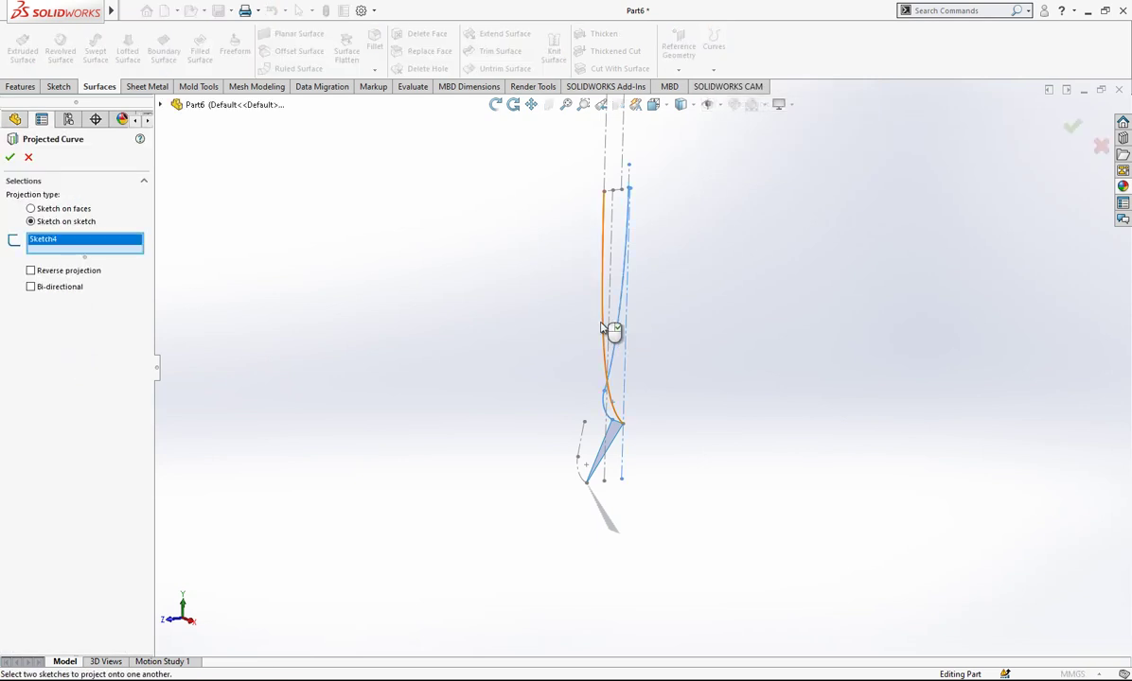
click(603, 329)
middle_drag(609, 332, 606, 390)
mouse_move(523, 372)
middle_down()
mouse_move(487, 385)
mouse_move(510, 397)
mouse_move(573, 374)
middle_up()
mouse_move(712, 339)
middle_down()
mouse_move(841, 347)
mouse_move(720, 377)
mouse_move(702, 409)
mouse_move(683, 415)
middle_up()
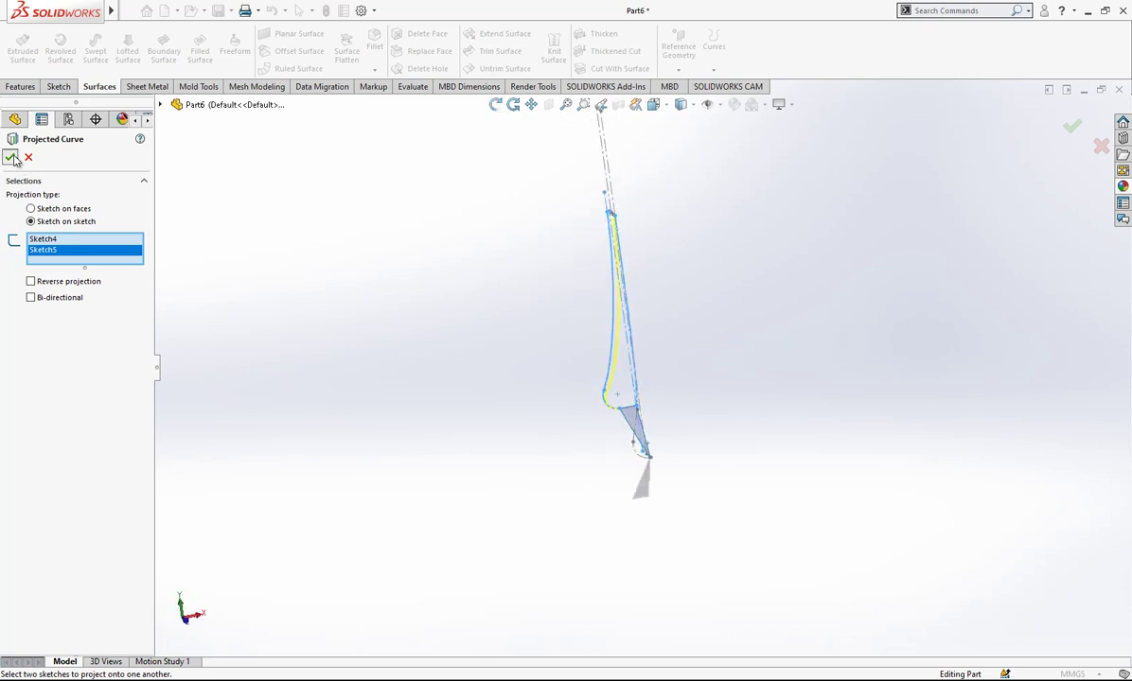
click(13, 158)
Start a new sketch on the Front Plane, viewed normal to it.
middle_drag(874, 273, 566, 412)
key(Escape)
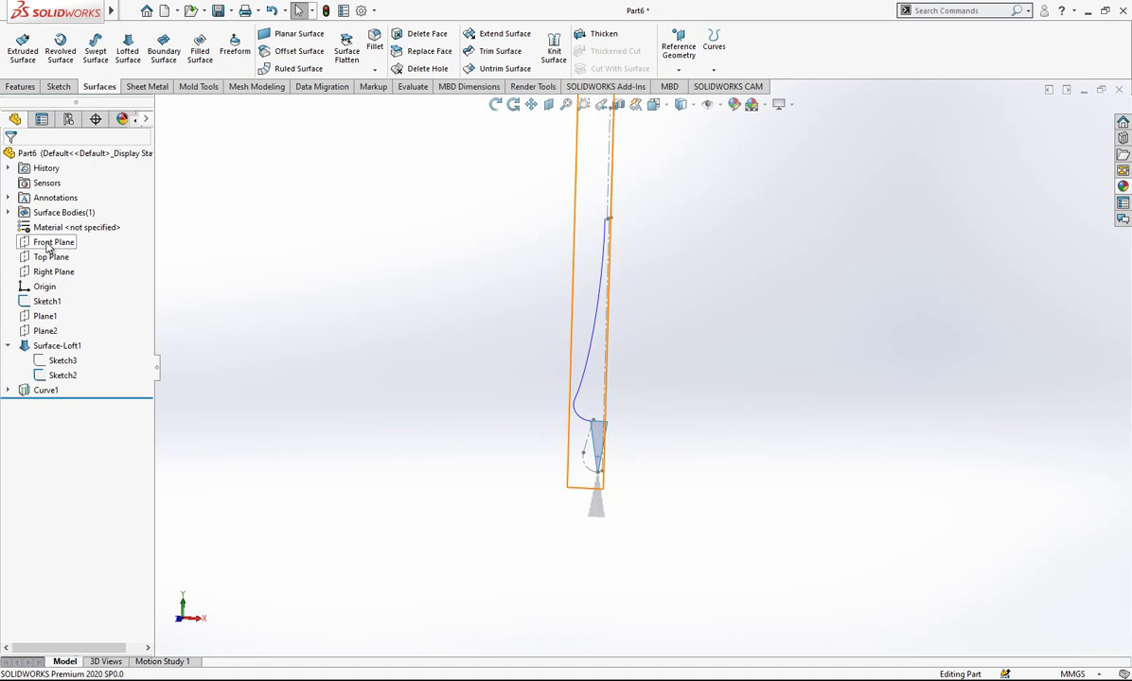
click(50, 242)
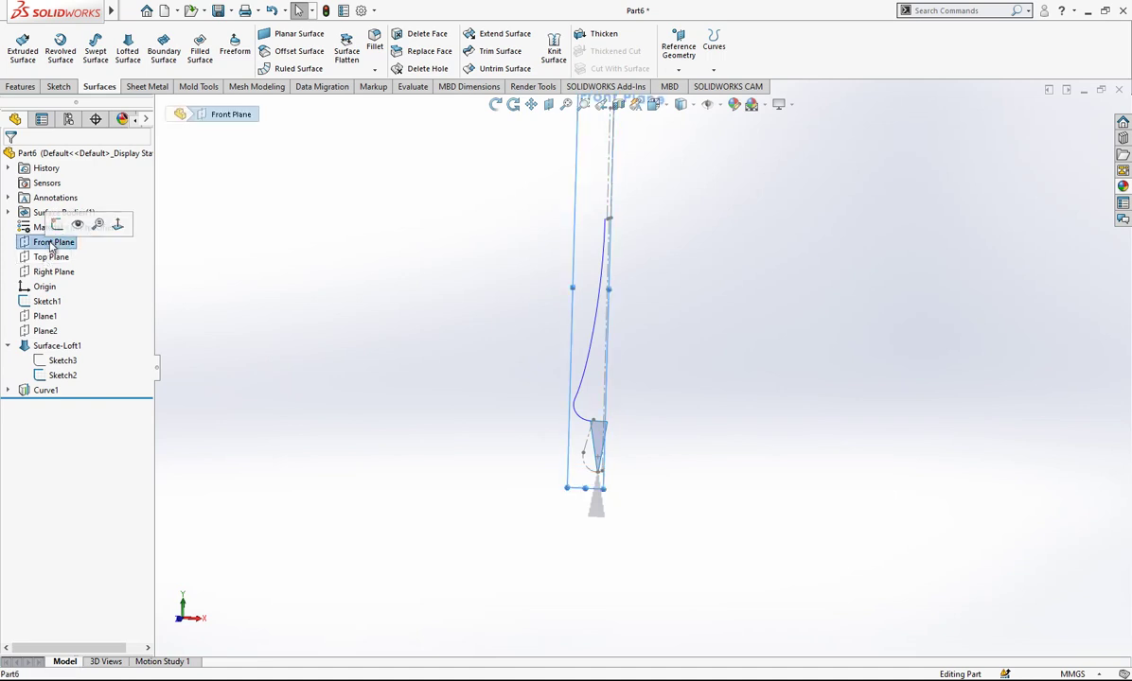
click(117, 225)
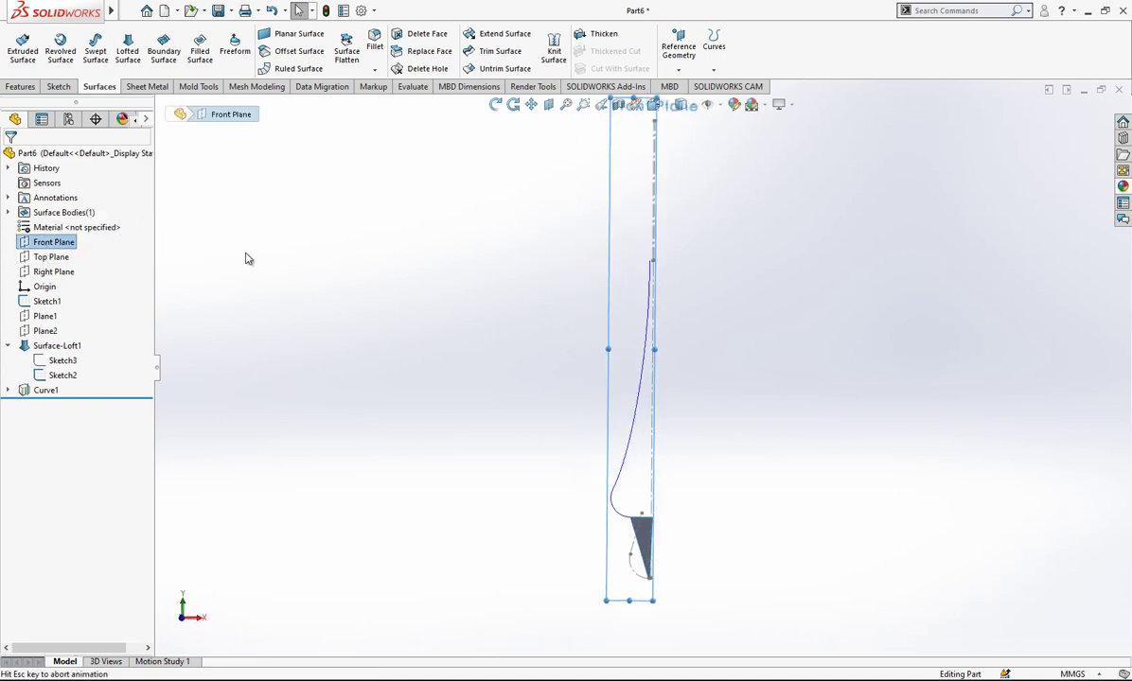
click(53, 243)
click(67, 222)
Convert the construction arc at the base of the lofted surface into a sketch entity.
scroll(670, 457, down, 5)
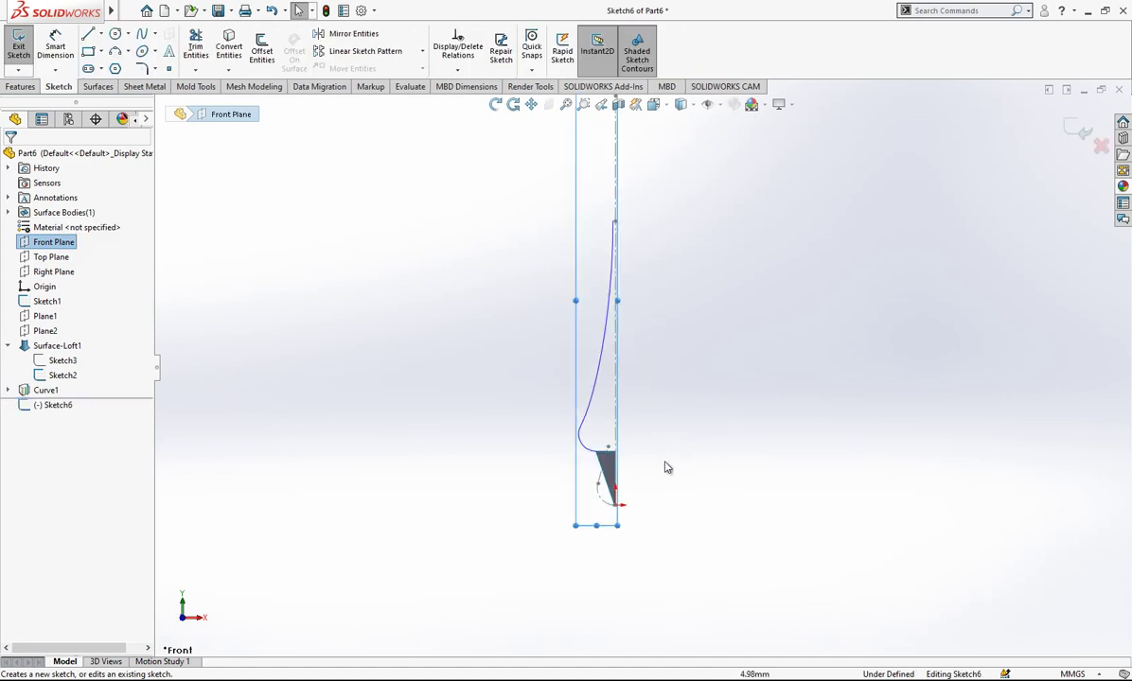
click(564, 514)
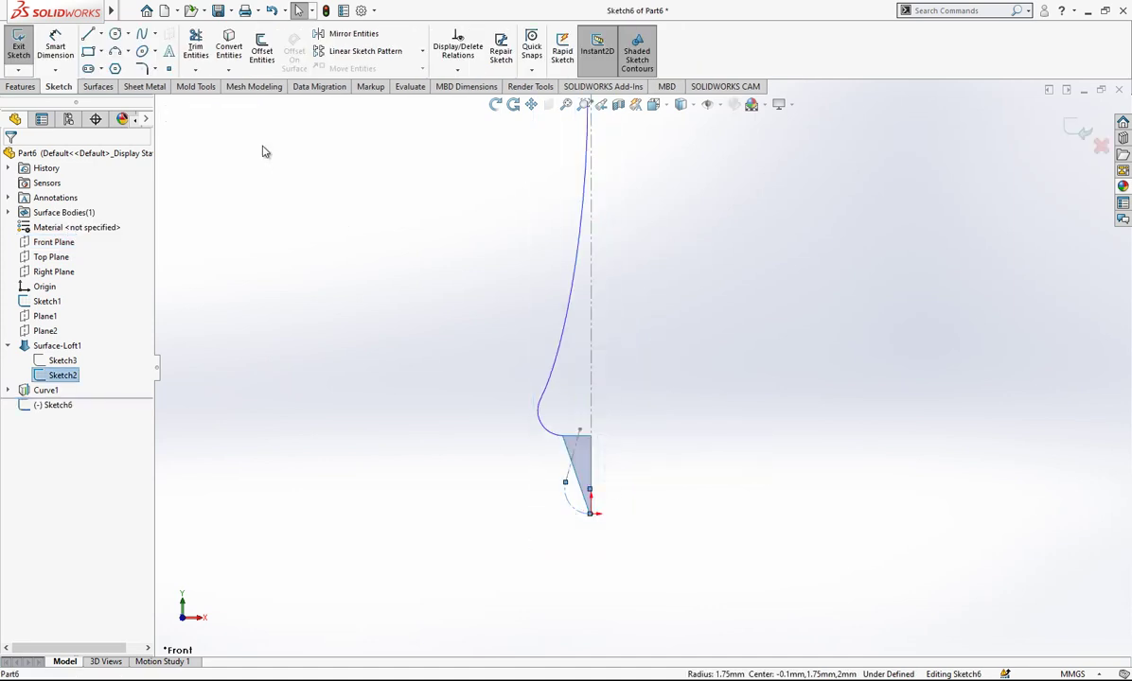
key(Escape)
scroll(636, 479, down, 2)
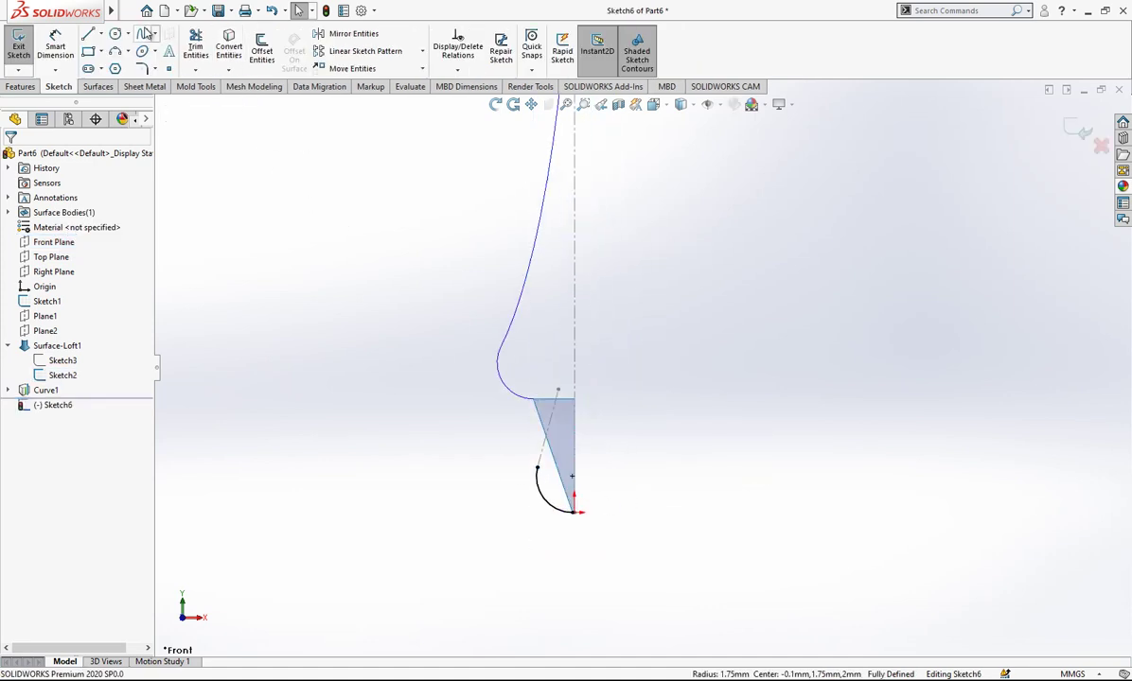
Draw a two-point spline from the converted arc's upper end to the top end of the projected curve.
click(537, 469)
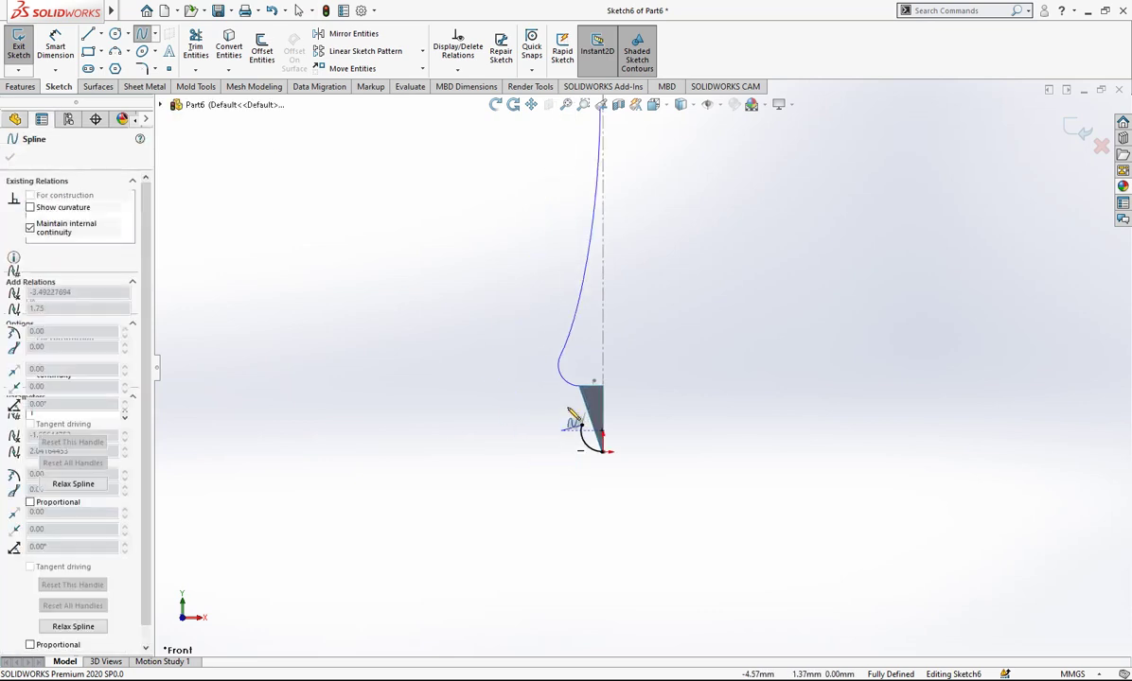
scroll(614, 203, down, 5)
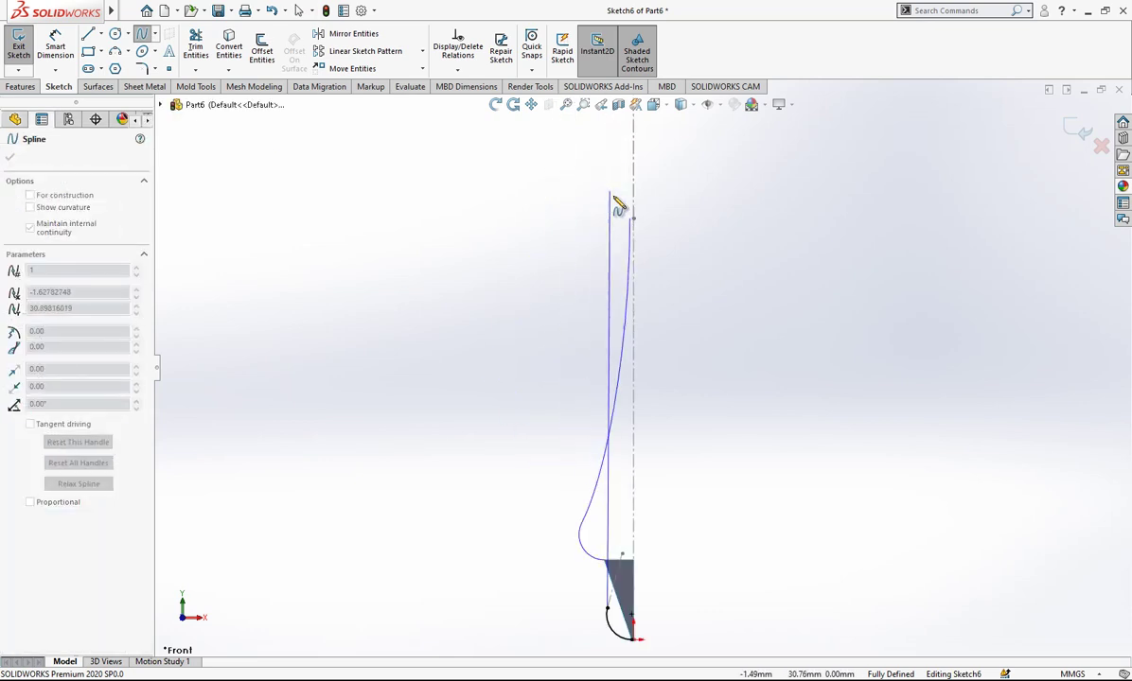
right_click(626, 287)
click(624, 227)
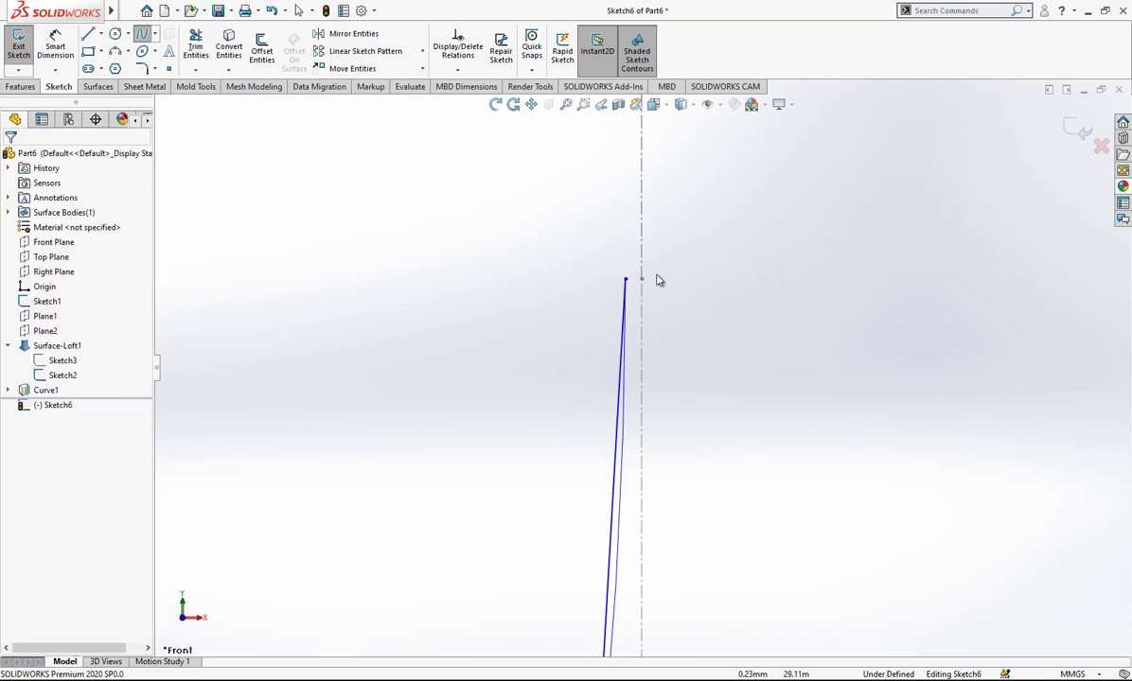
Hide the projected curve Curve1 so only the new spline remains at the upper end.
scroll(653, 274, up, 5)
click(47, 391)
click(59, 376)
scroll(649, 444, down, 4)
scroll(649, 447, up, 2)
scroll(630, 255, down, 3)
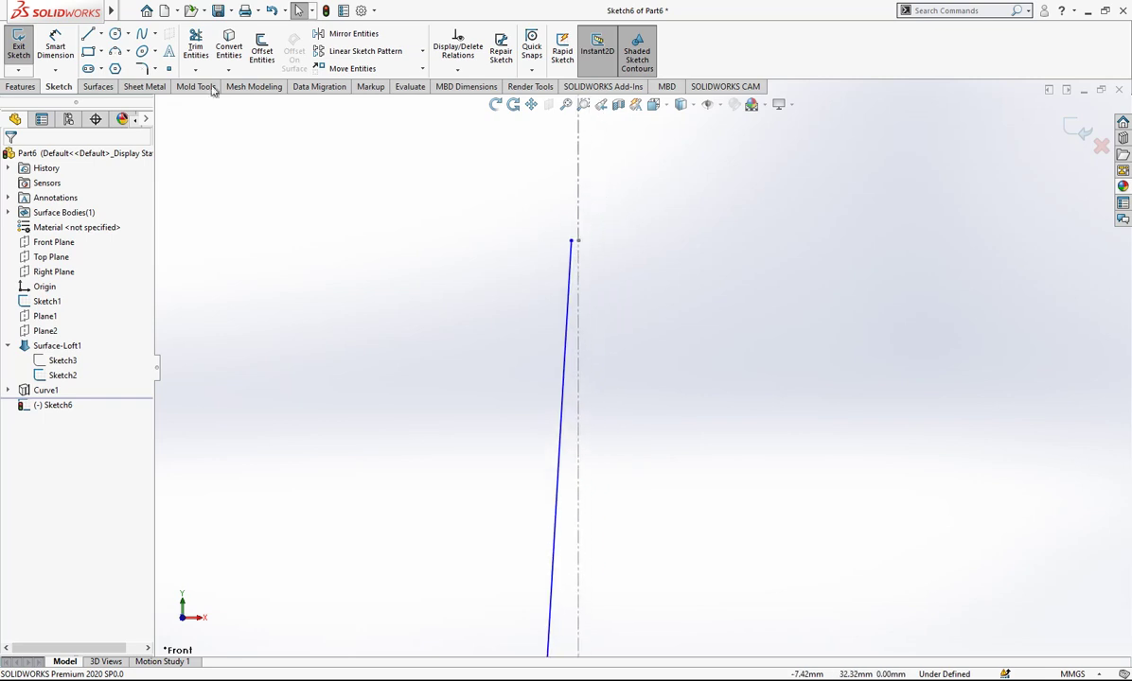
key(l)
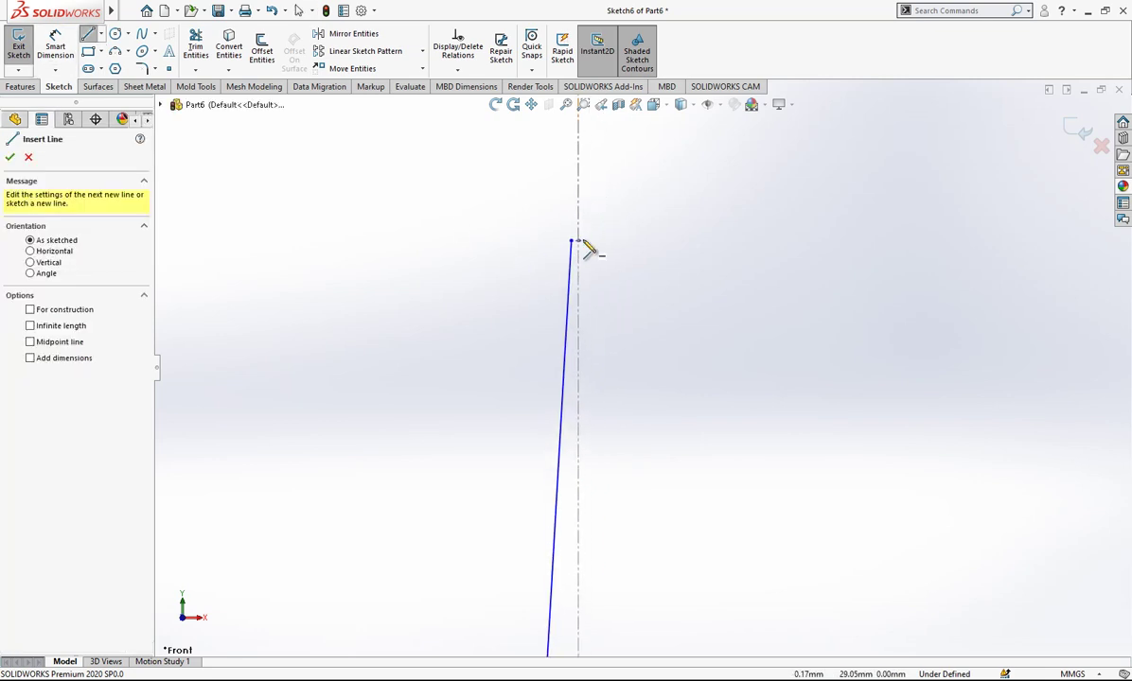
click(579, 240)
key(Escape)
scroll(617, 256, up, 5)
click(20, 86)
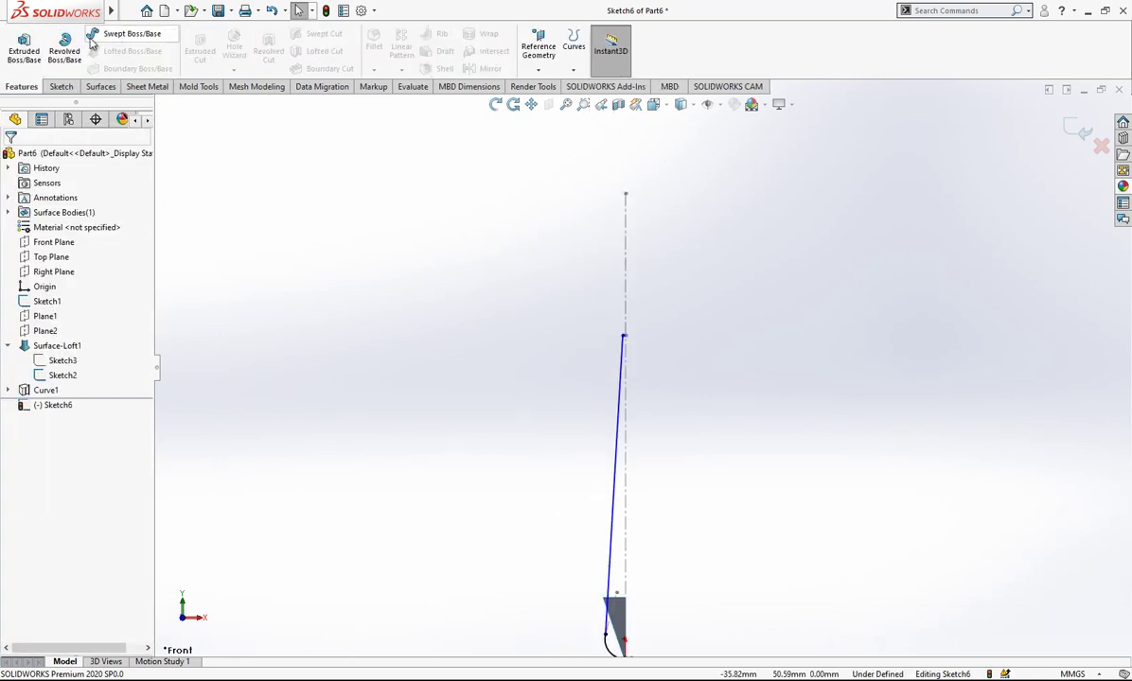
click(61, 86)
Draw a vertical line from the origin up to the height of the spline's top end, continuing with a short horizontal line to that end.
key(l)
scroll(614, 345, up, 3)
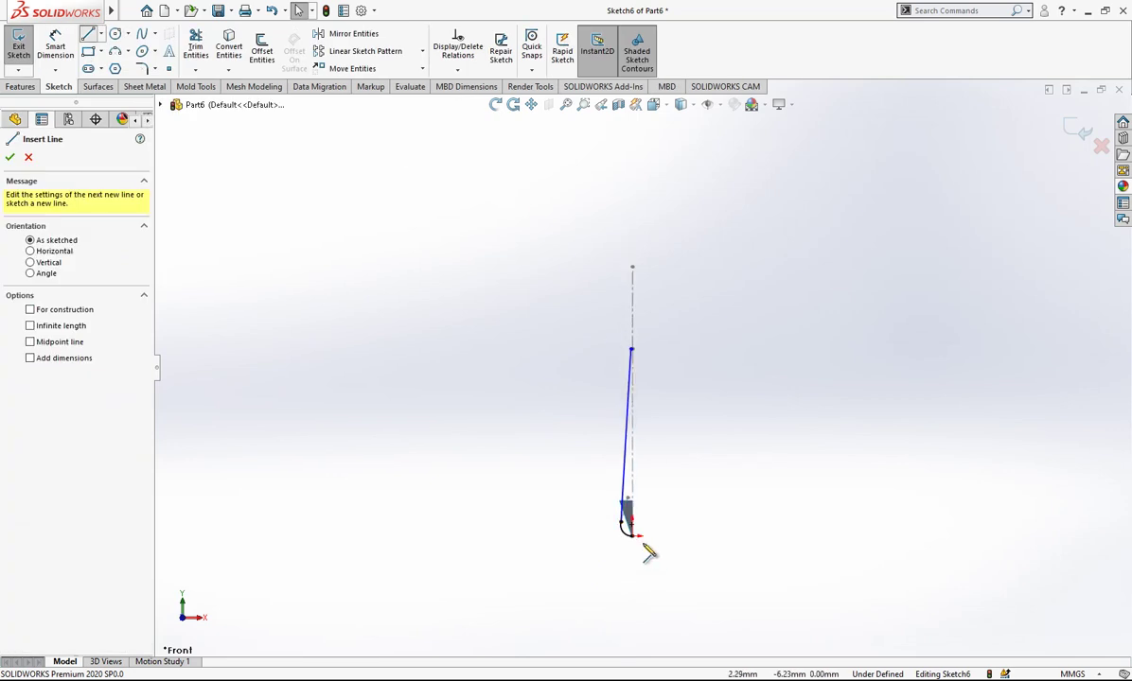
scroll(651, 573, down, 5)
click(600, 384)
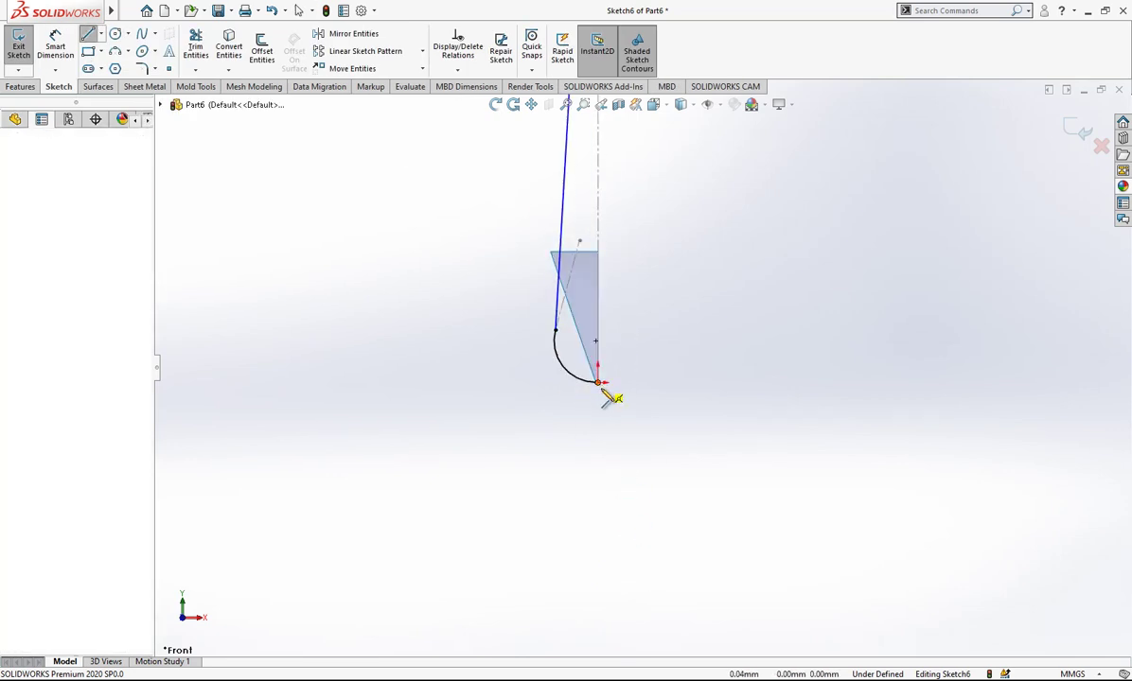
scroll(653, 340, up, 4)
scroll(643, 302, down, 6)
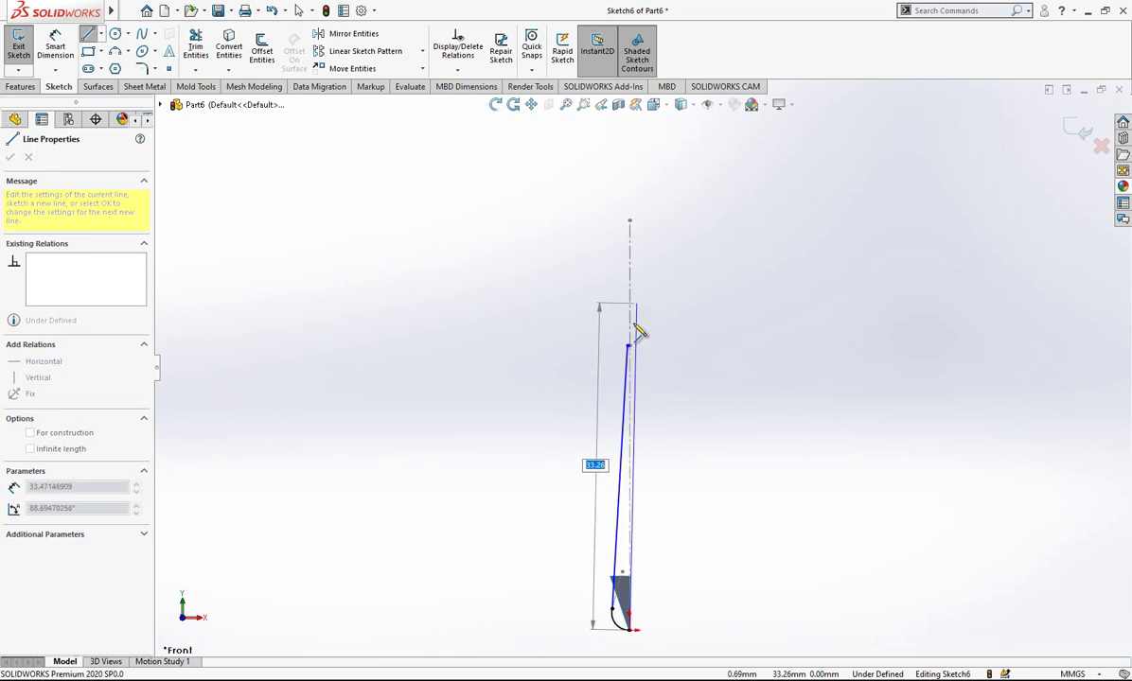
click(638, 401)
double_click(611, 401)
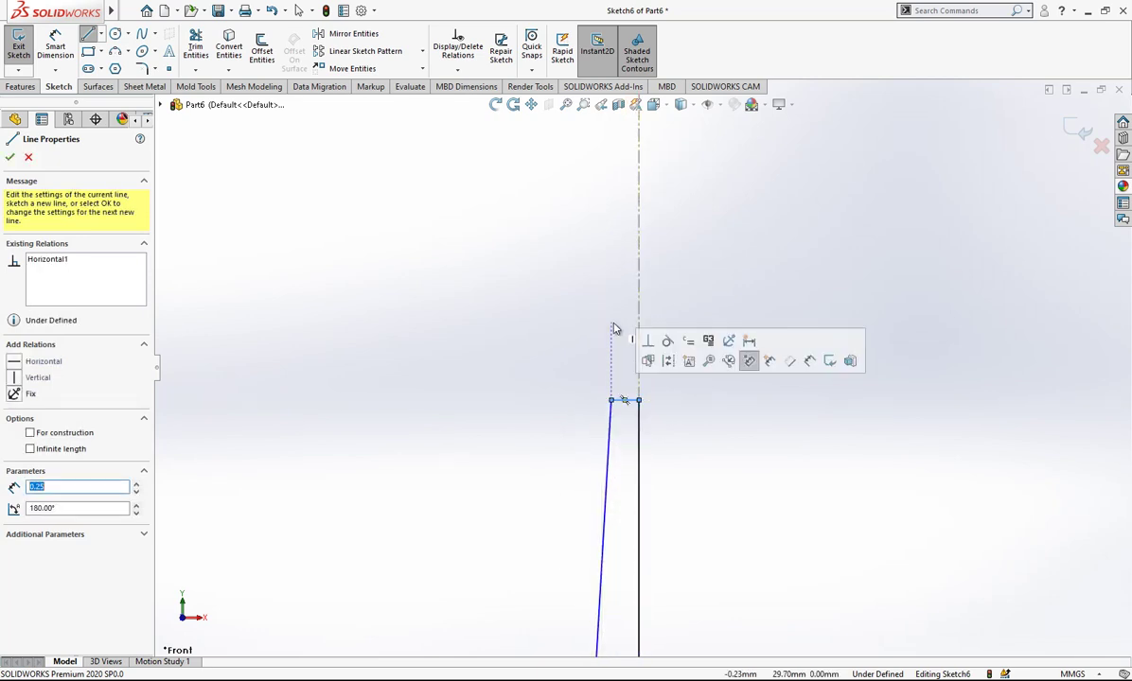
key(Escape)
key(Escape)
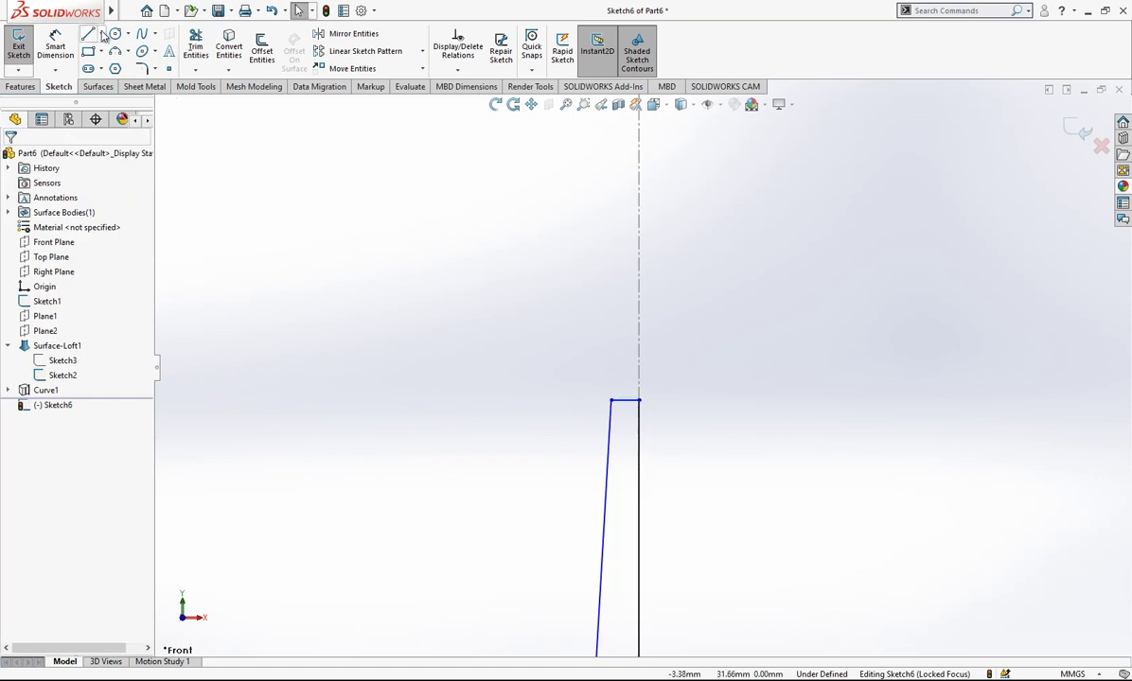
Draw a vertical construction line about 1.4 mm long upward from the spline's top end.
key(l)
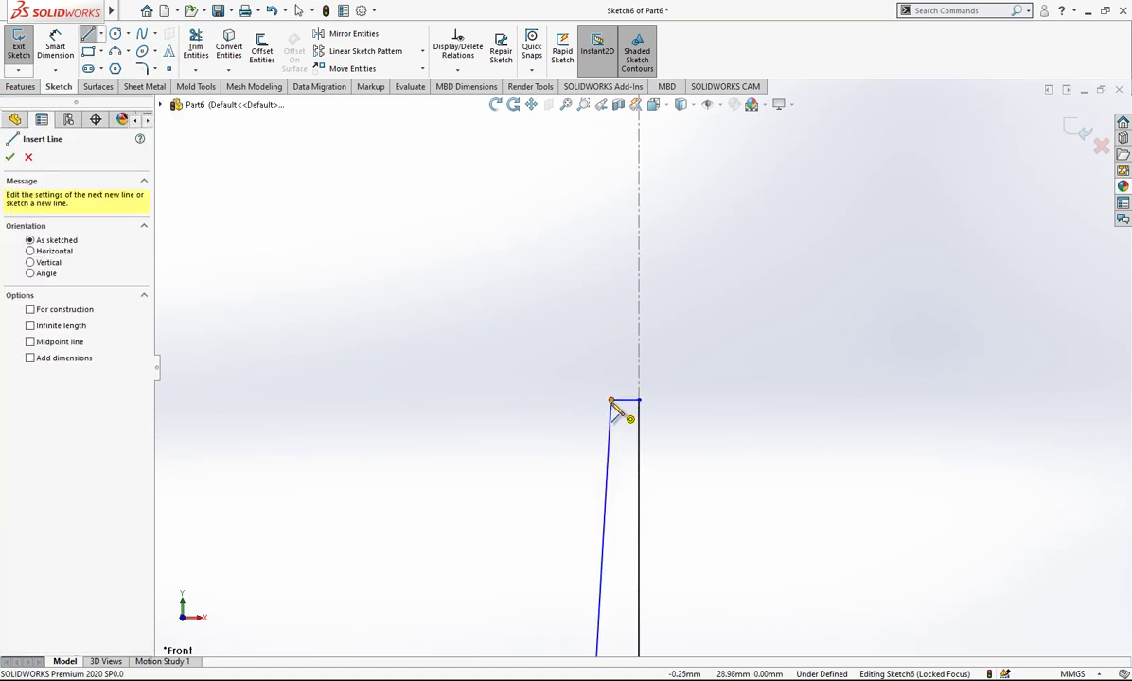
click(611, 401)
double_click(612, 241)
key(Escape)
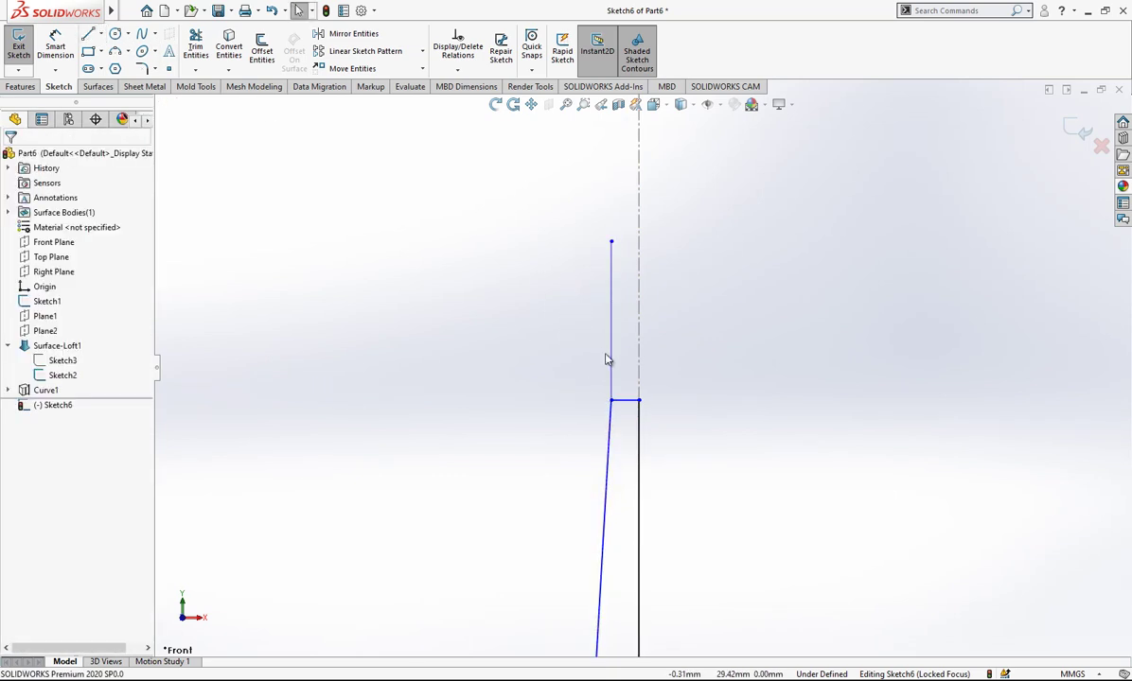
click(611, 369)
click(747, 333)
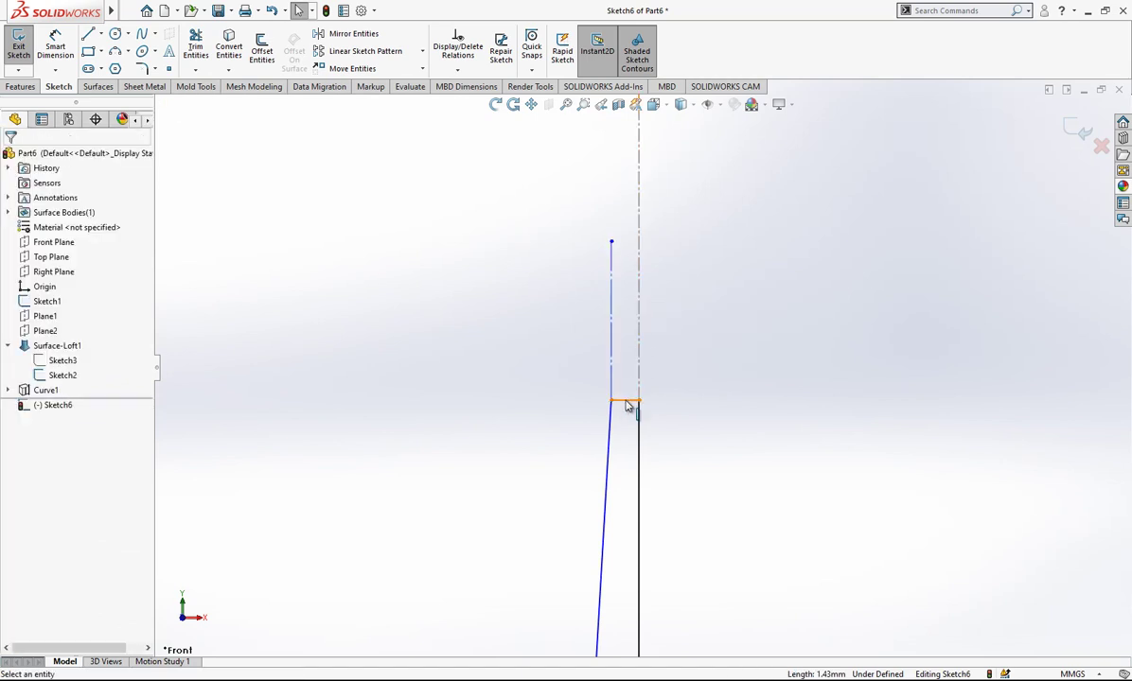
Convert the short horizontal line and the long vertical line from the origin to construction geometry.
click(625, 401)
click(646, 427)
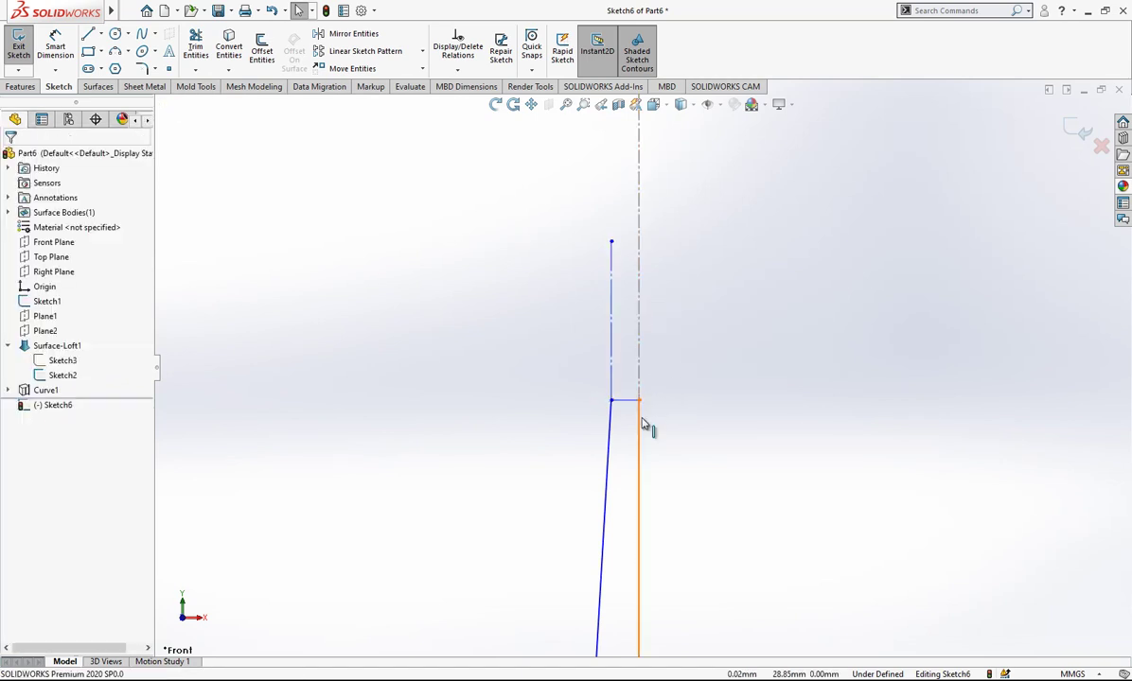
click(645, 426)
Dimension the long vertical construction line from the origin at 29 mm.
right_drag(694, 408, 672, 315)
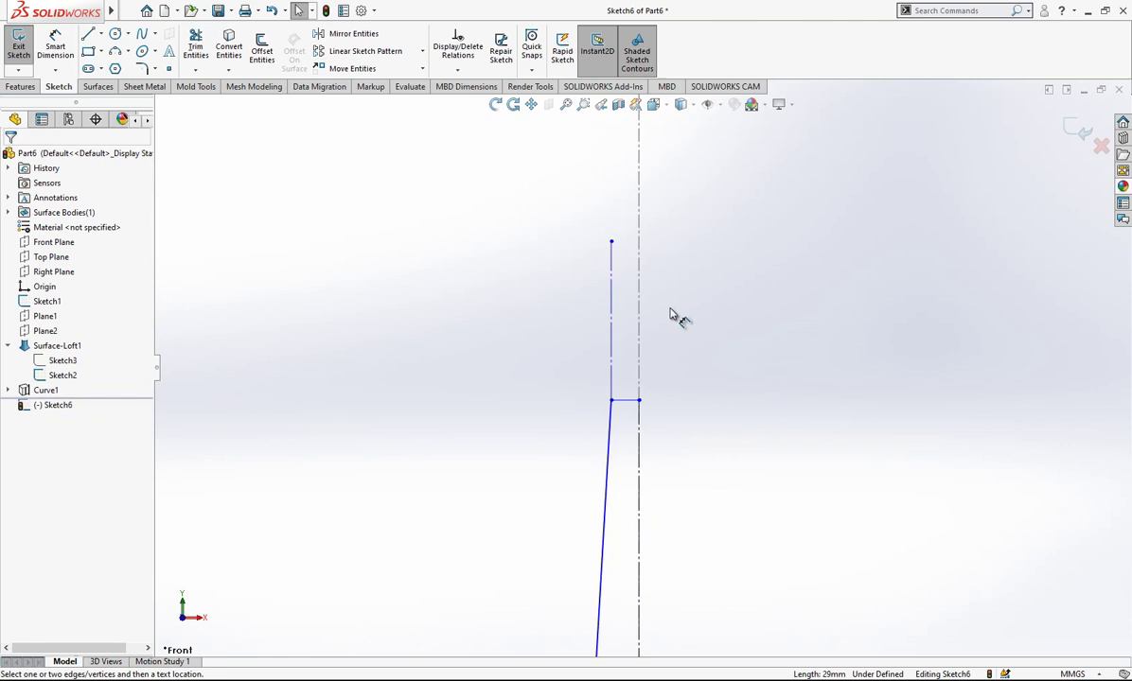
click(641, 432)
click(720, 447)
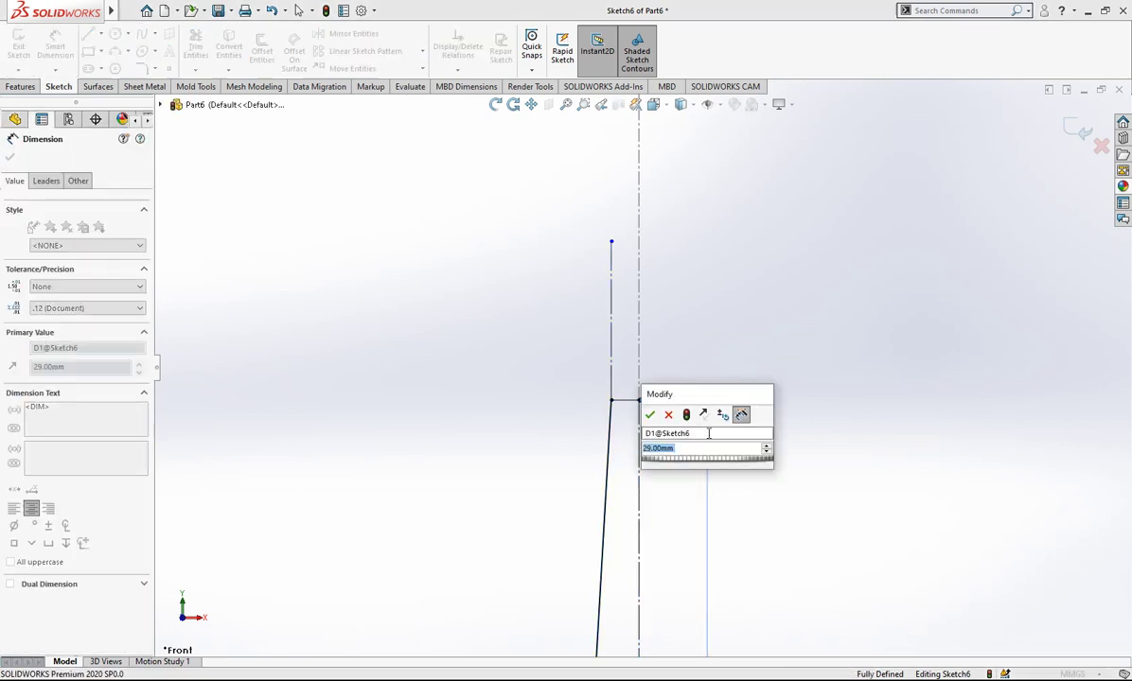
click(651, 417)
key(Escape)
Add a tangent relation between the spline and the short vertical construction line at its top end.
scroll(639, 368, up, 3)
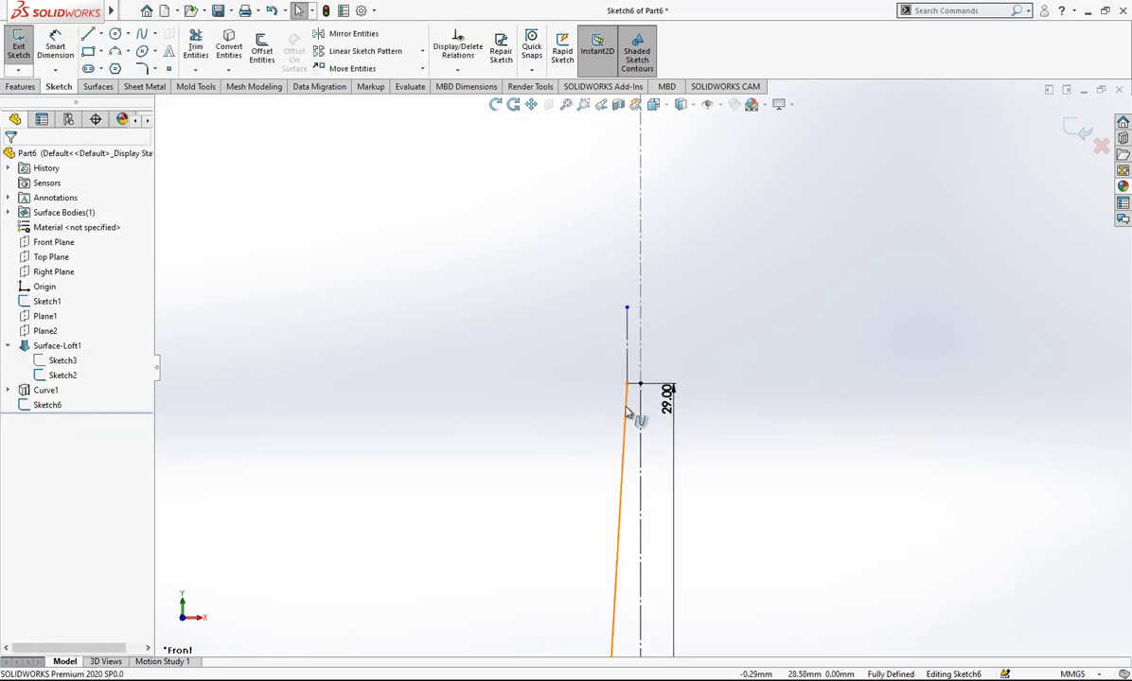
click(625, 413)
ctrl+click(625, 327)
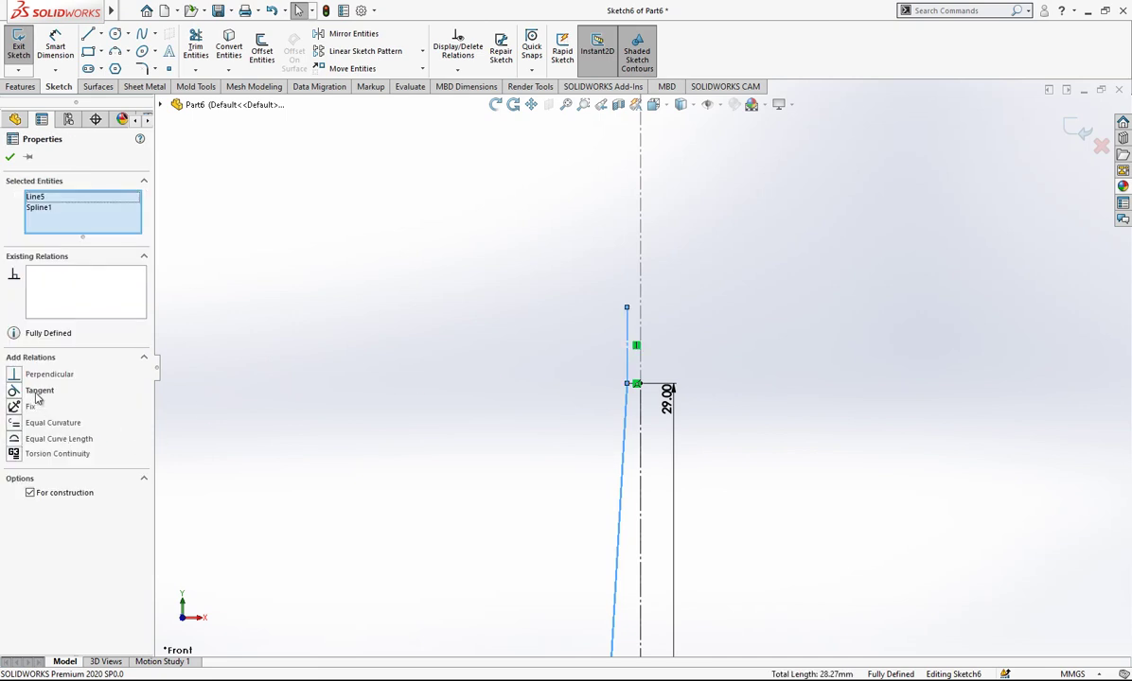
click(575, 363)
Add a tangent relation between the converted arc at the base and the spline.
scroll(652, 568, up, 5)
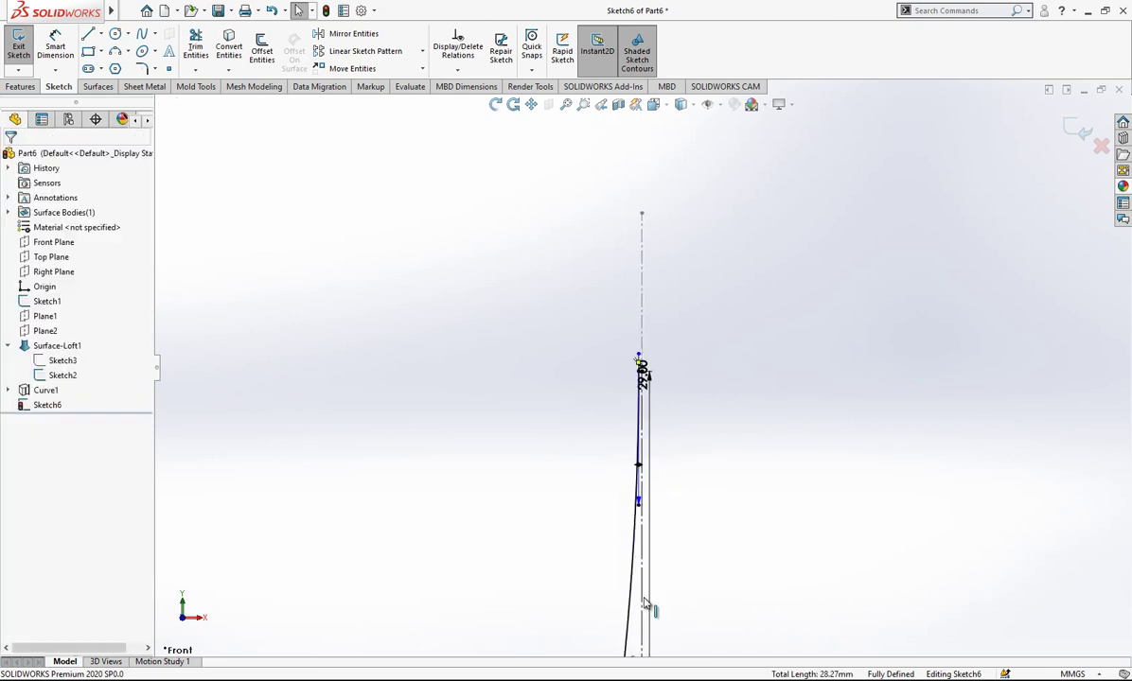
scroll(647, 604, down, 3)
click(604, 541)
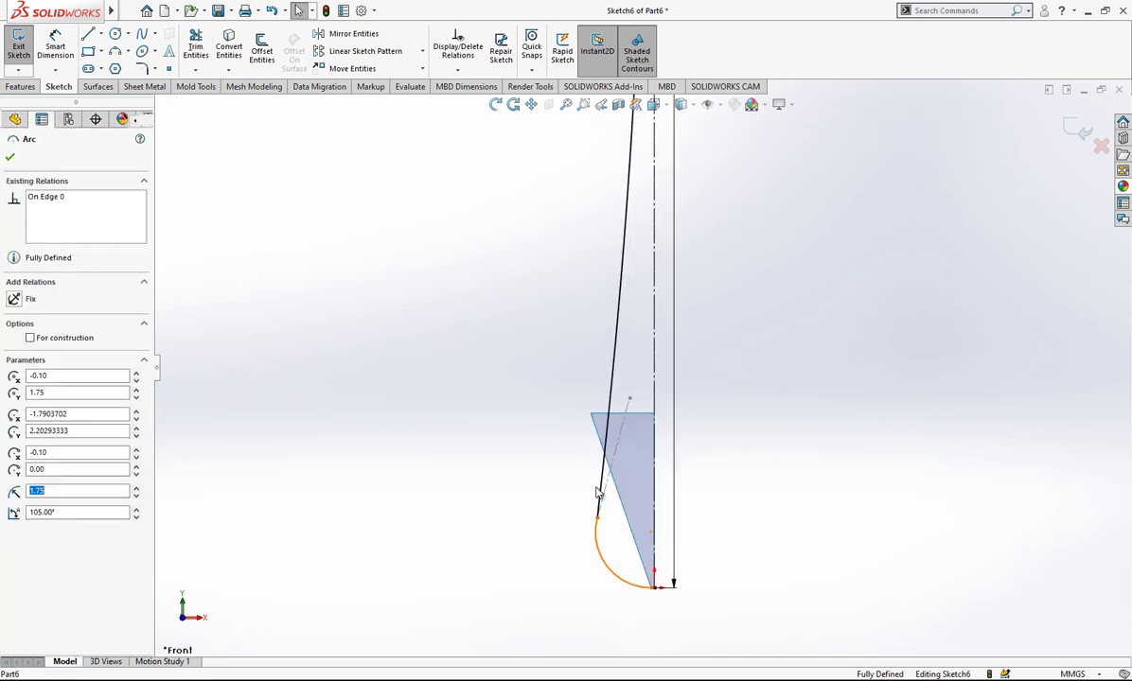
ctrl+click(600, 488)
click(34, 374)
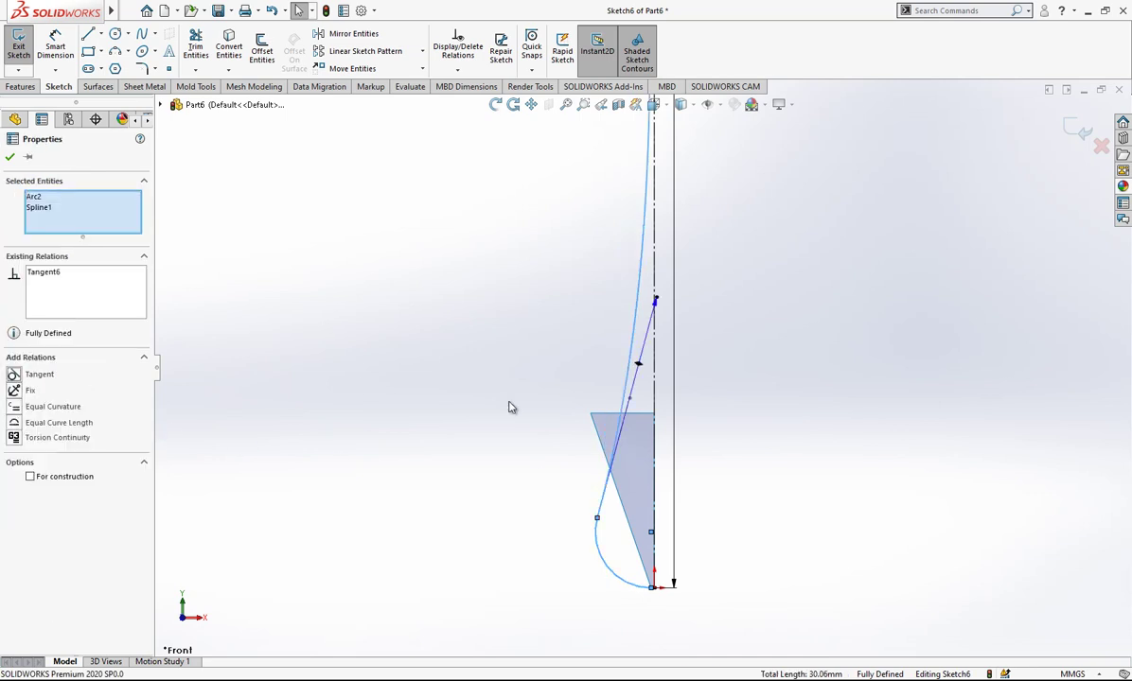
click(360, 383)
Move the 29 mm dimension farther out, clear of the sketch geometry.
scroll(641, 379, up, 5)
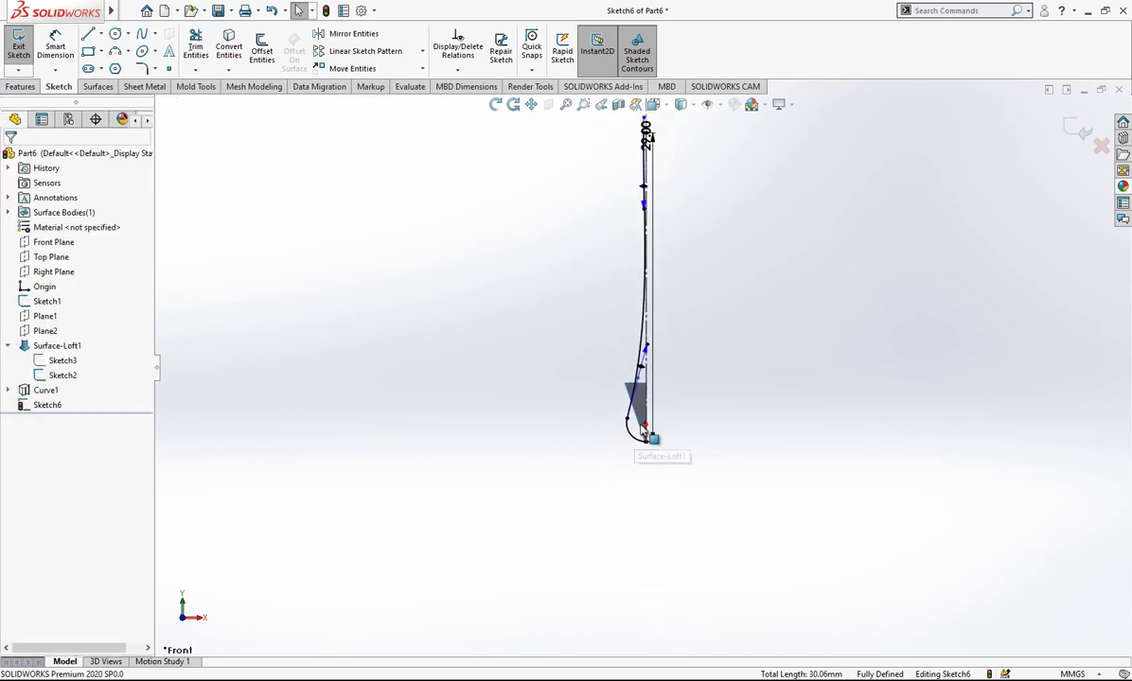
scroll(684, 221, down, 2)
click(640, 133)
click(806, 204)
Dimension the spline's upper tangent handle and set its value to 25.
click(54, 49)
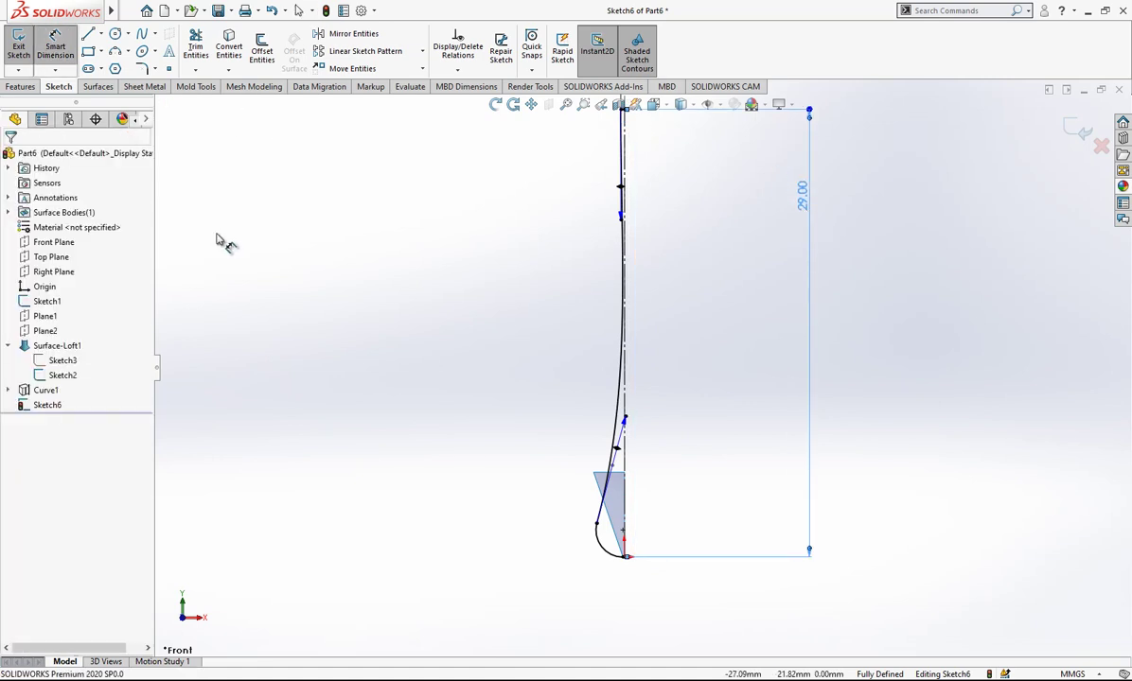
key(f)
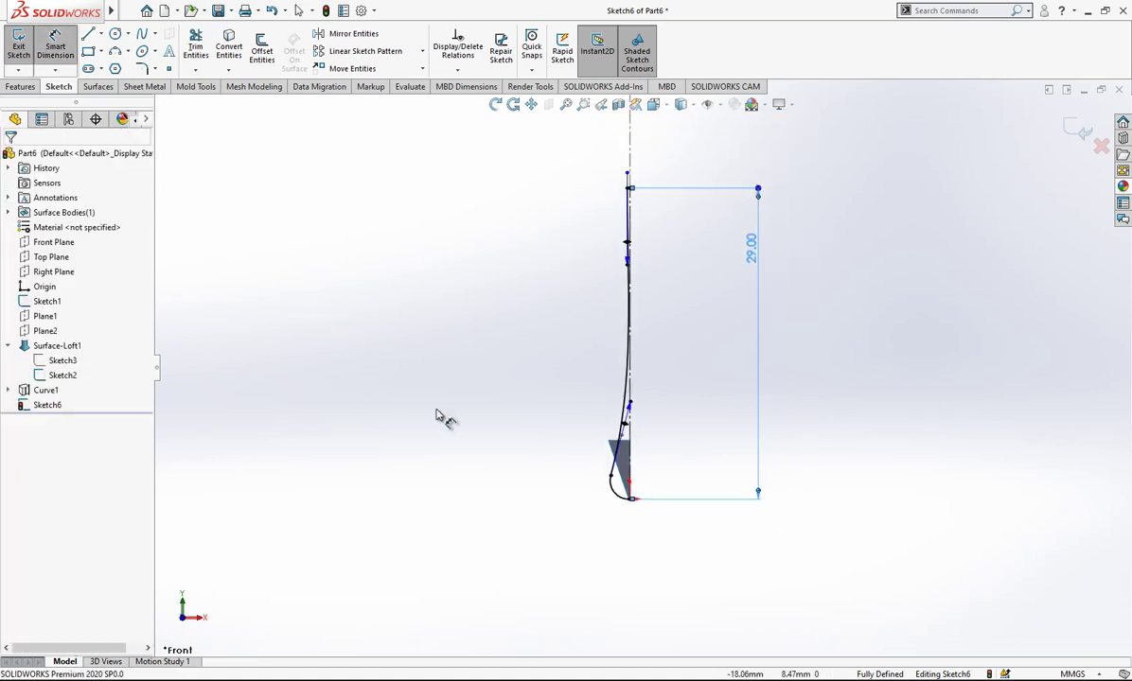
scroll(605, 311, down, 3)
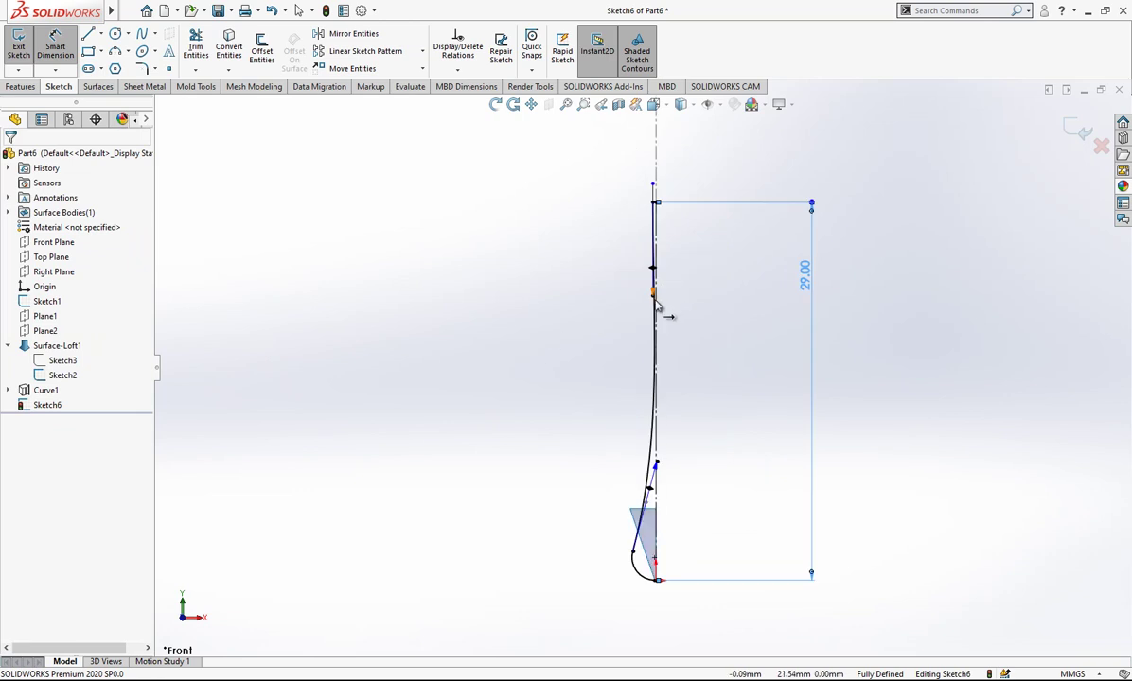
click(655, 297)
click(609, 298)
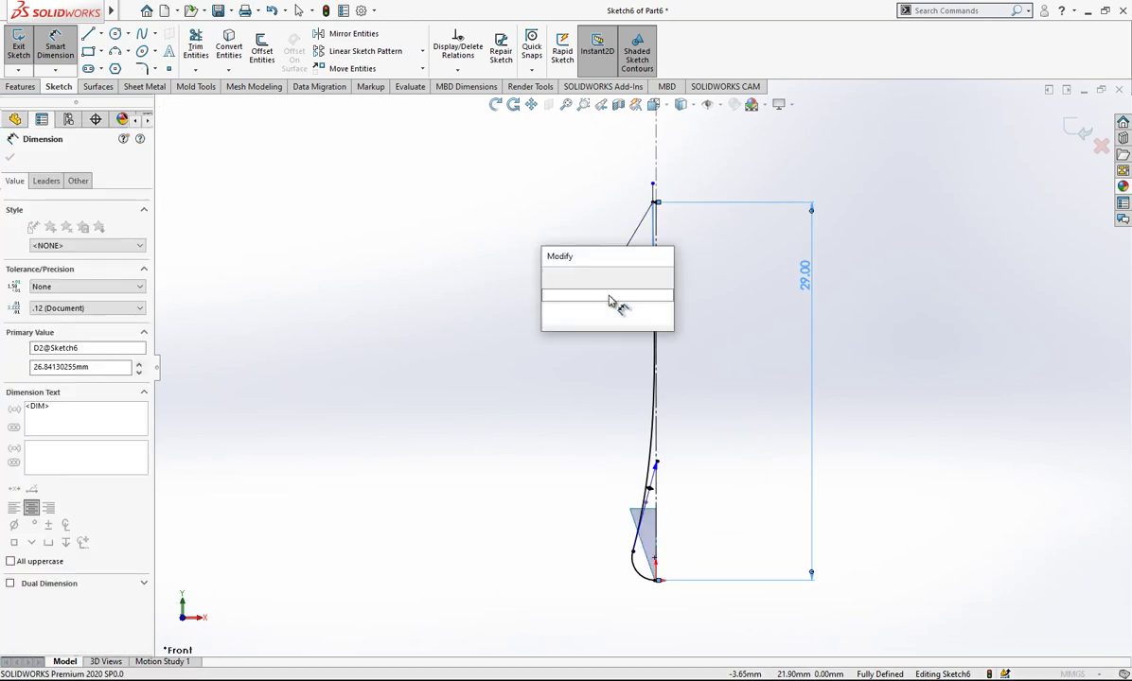
text(25)
key(Return)
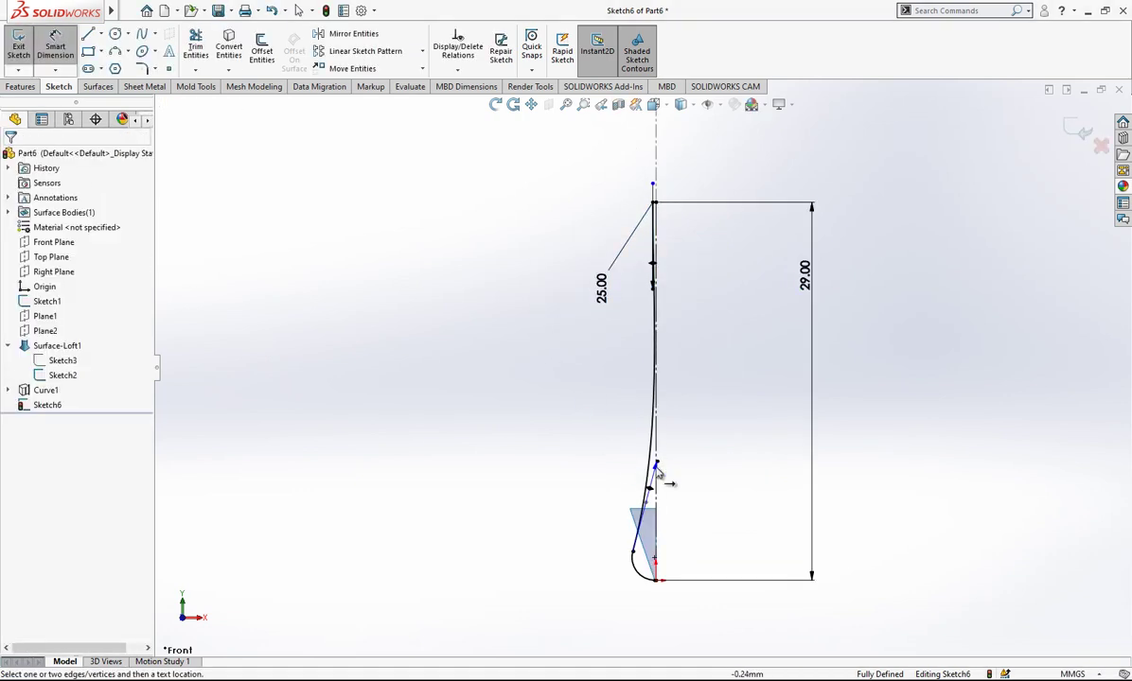
Dimension the spline's lower tangent handle, set its value to 15, and exit the sketch.
click(658, 464)
click(701, 509)
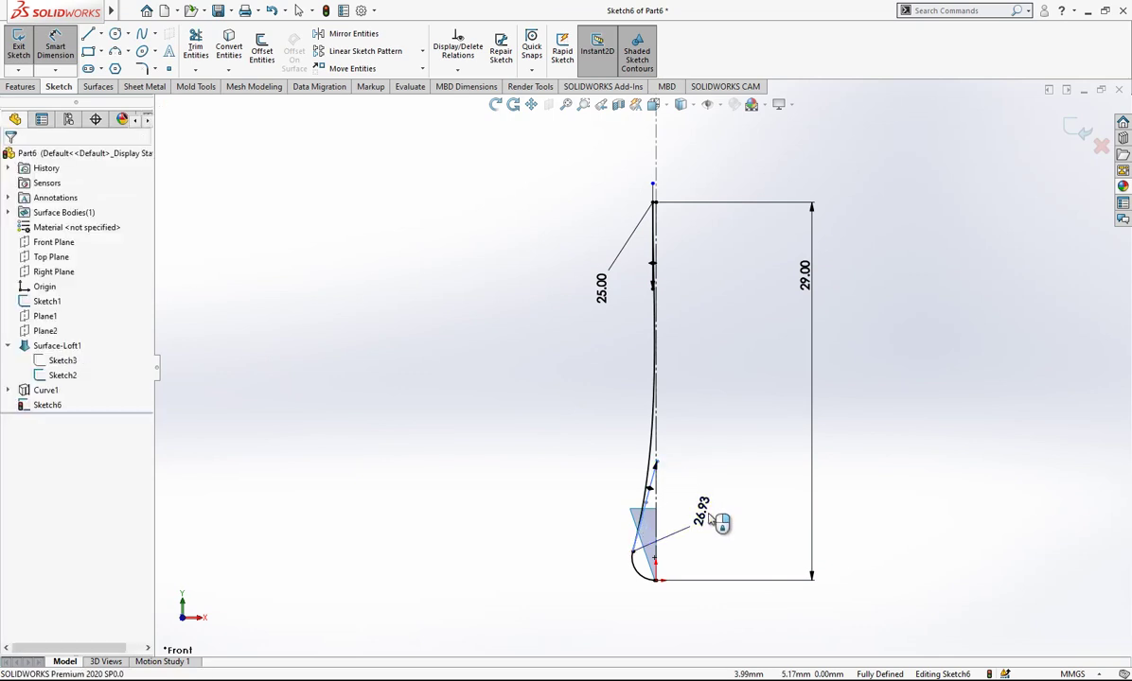
double_click(701, 509)
text(15)
key(Return)
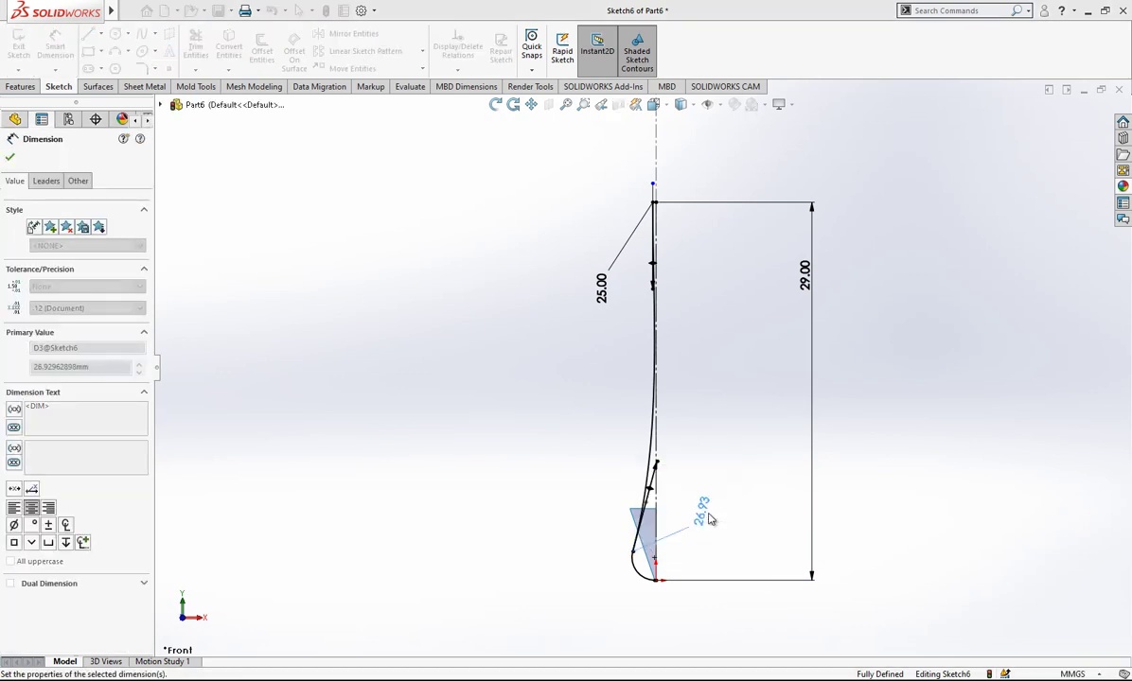
scroll(653, 511, down, 2)
mouse_move(647, 511)
middle_down()
mouse_move(525, 553)
mouse_move(639, 540)
mouse_move(607, 578)
mouse_move(533, 586)
mouse_move(641, 554)
mouse_move(601, 584)
mouse_move(639, 184)
mouse_move(533, 218)
mouse_move(567, 210)
mouse_move(601, 245)
mouse_move(643, 236)
middle_up()
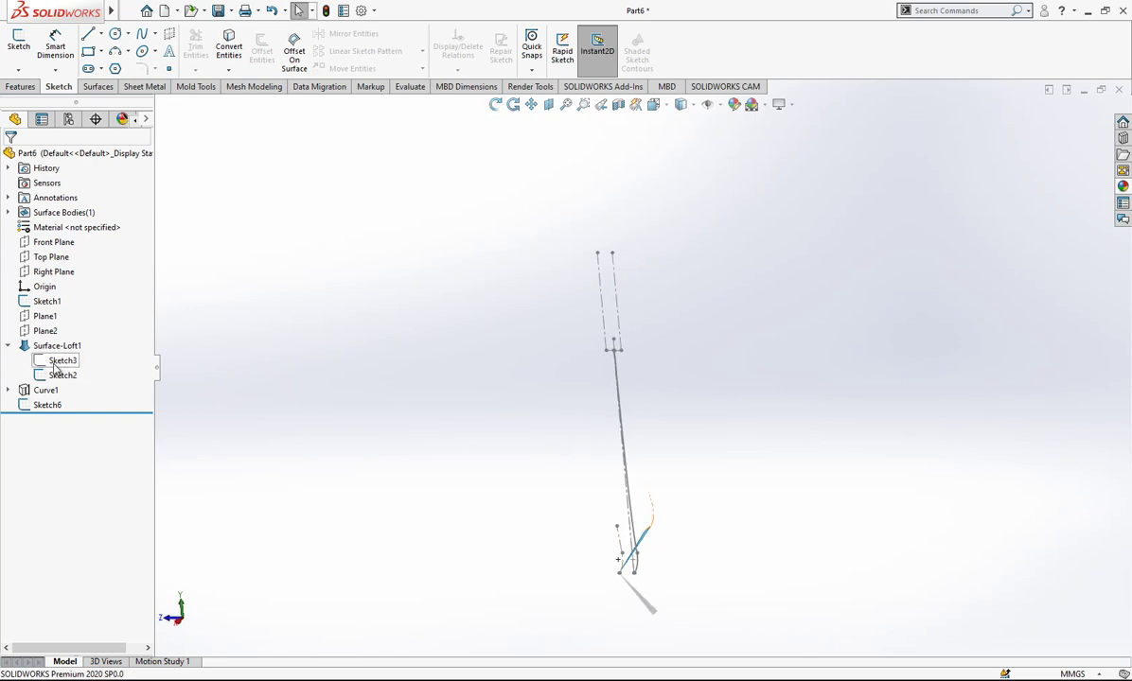
Start a new sketch on the Right Plane, viewed normal to it, with the Spline tool.
click(9, 390)
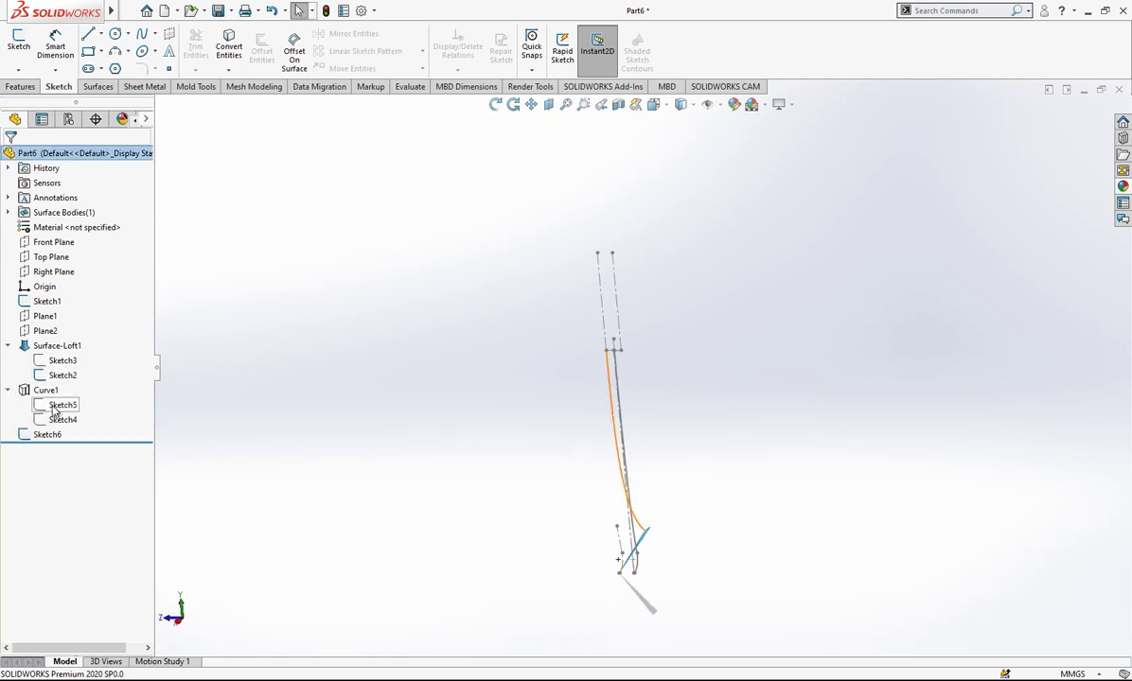
middle_drag(518, 497, 567, 464)
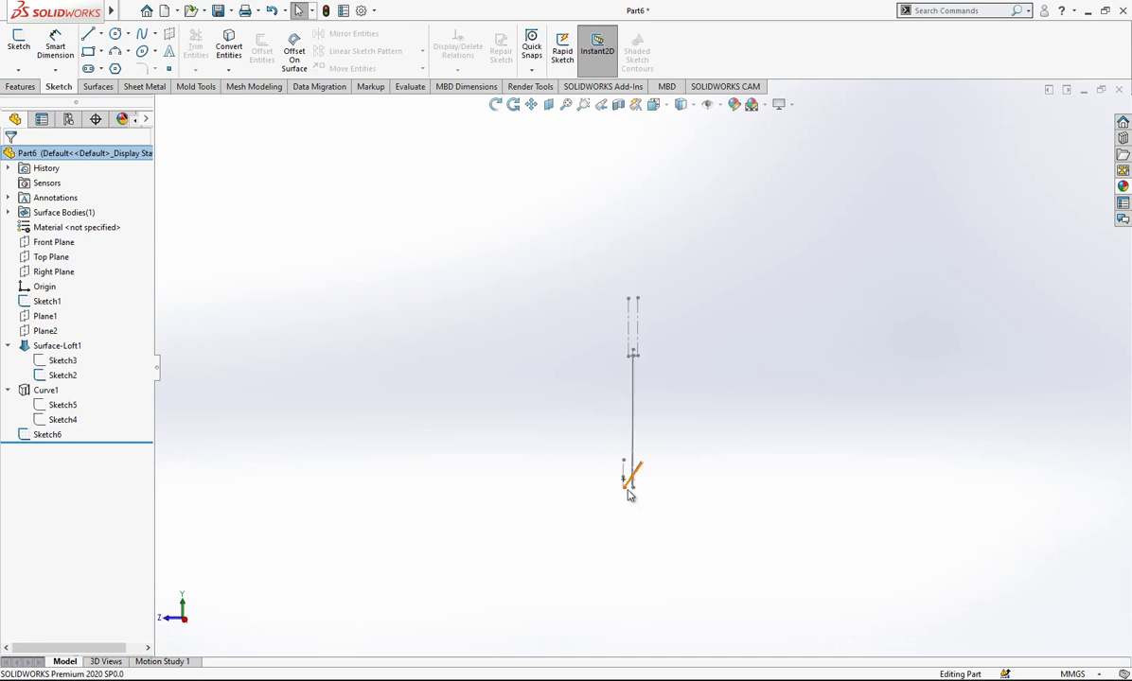
click(47, 273)
click(109, 251)
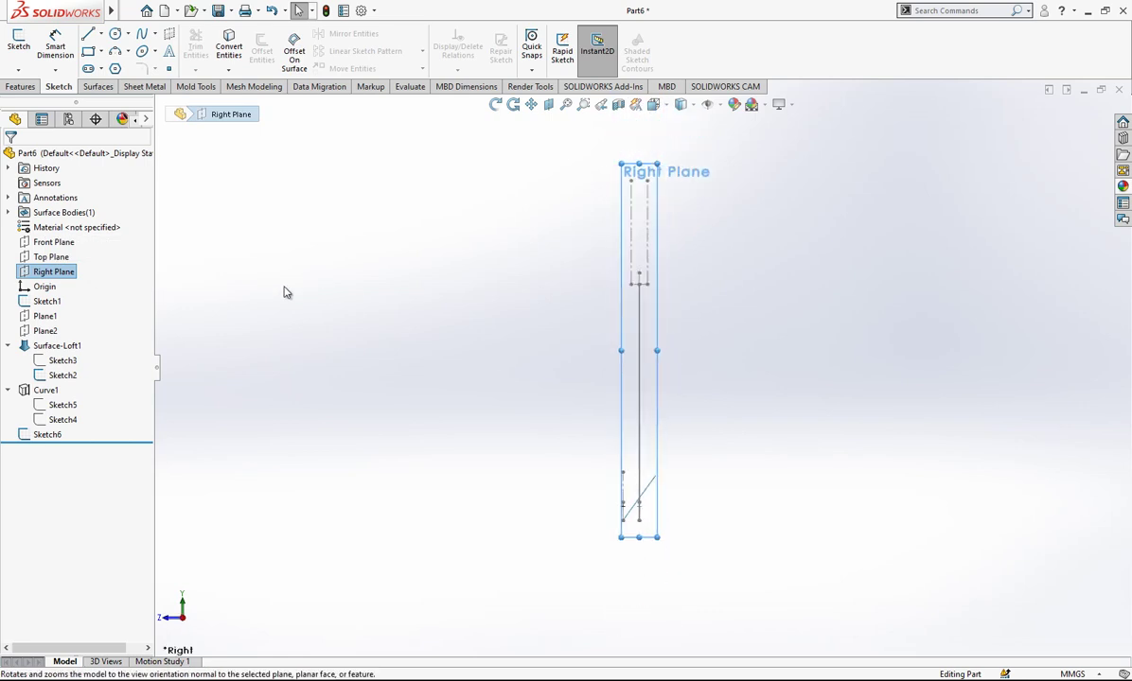
click(56, 272)
click(141, 34)
Draw a two-point spline from the lower end of the layout's rear upper centerline to the lower end of the lofted surface's slanted edge.
scroll(689, 357, down, 5)
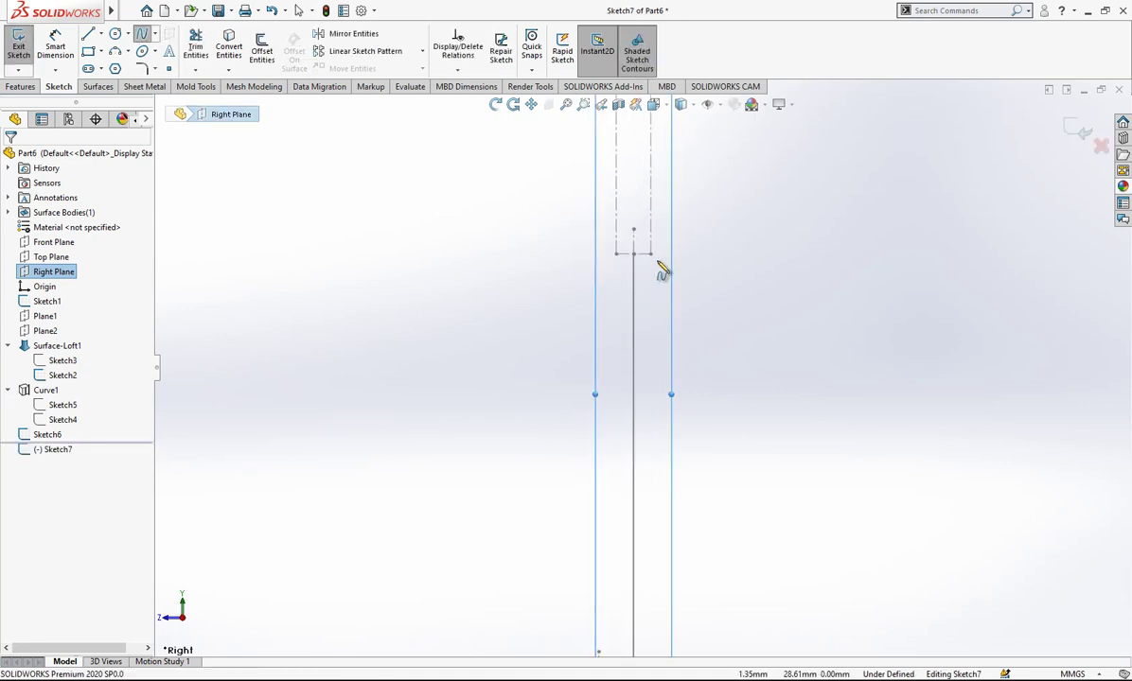
click(650, 254)
scroll(657, 362, up, 2)
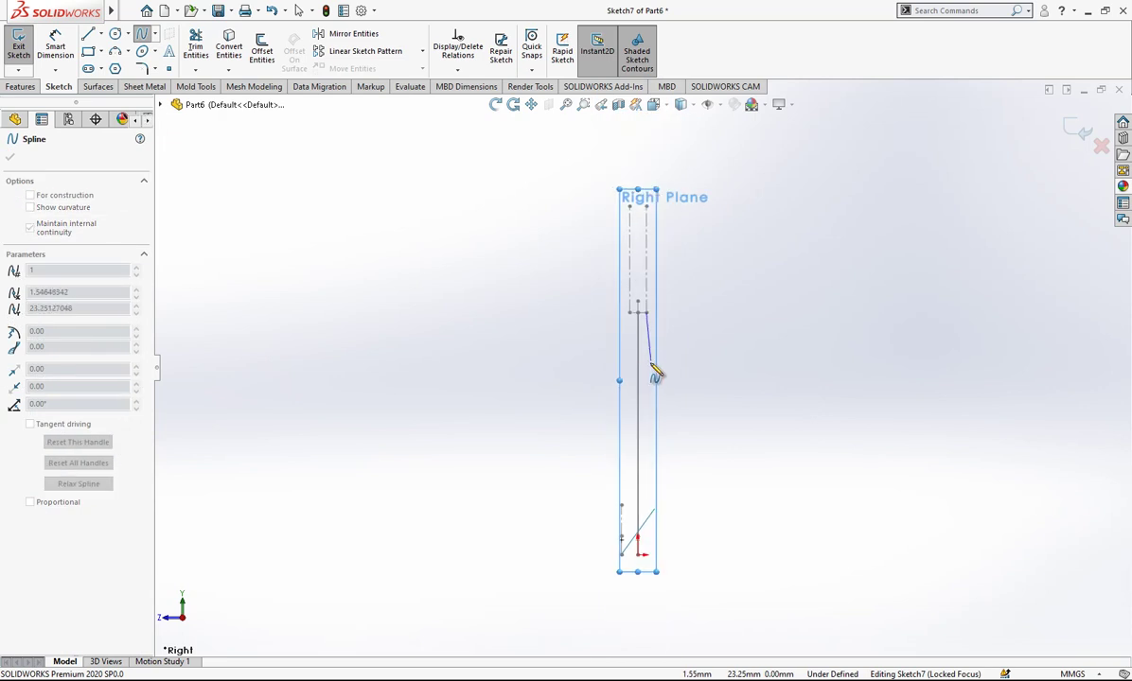
click(616, 587)
key(Escape)
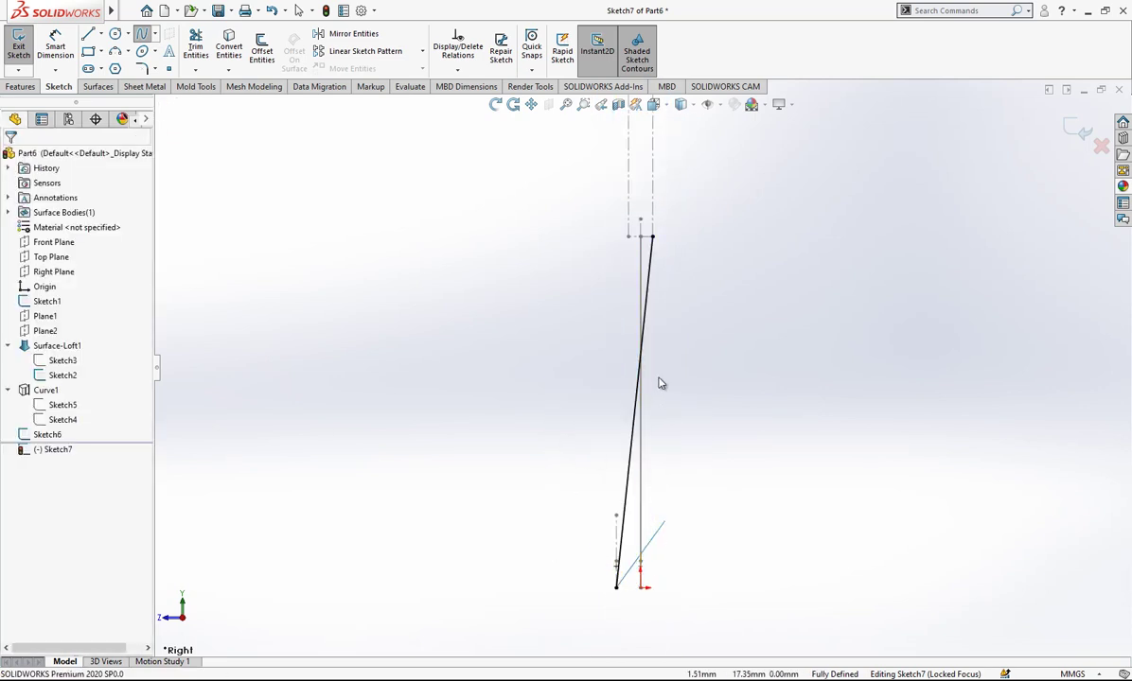
Make the spline tangent to the layout's rear upper centerline and pull its lower end handle outward, away from the vertical line.
click(642, 348)
ctrl+click(652, 227)
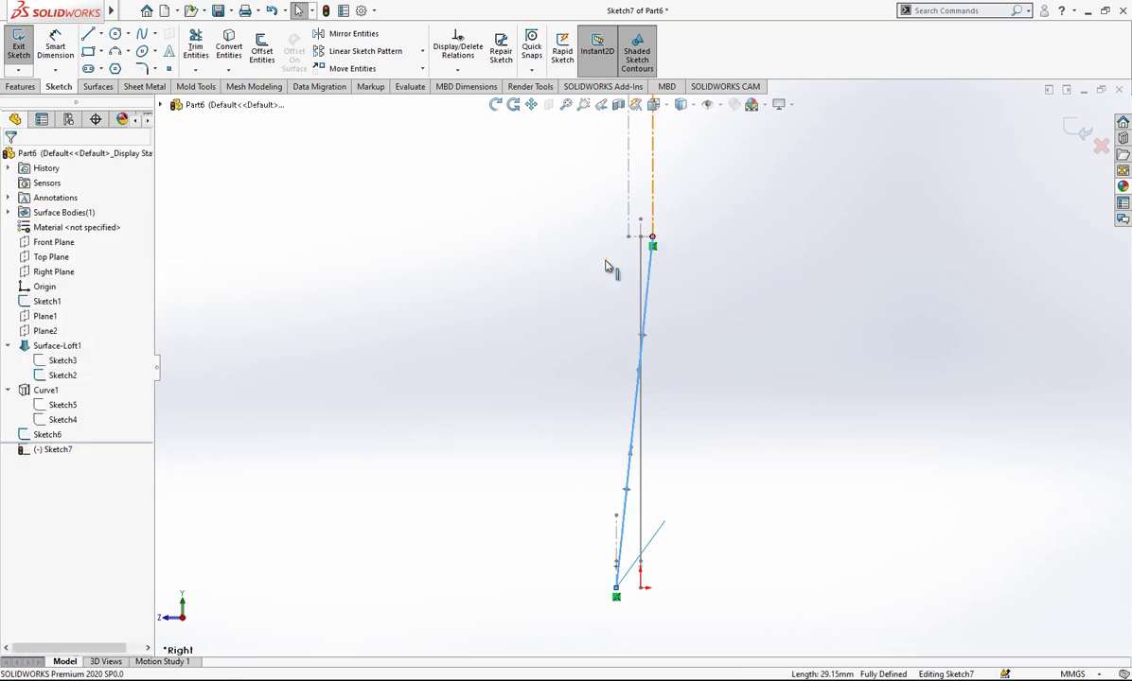
click(66, 394)
click(792, 320)
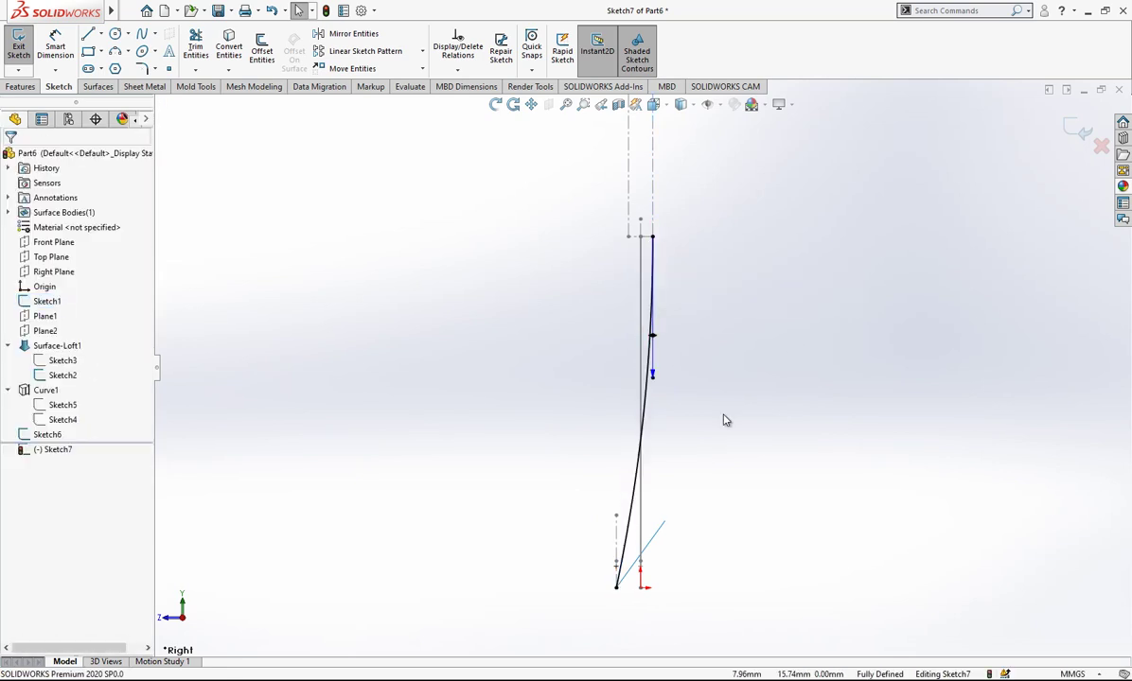
click(634, 521)
drag(636, 500, 580, 501)
click(478, 469)
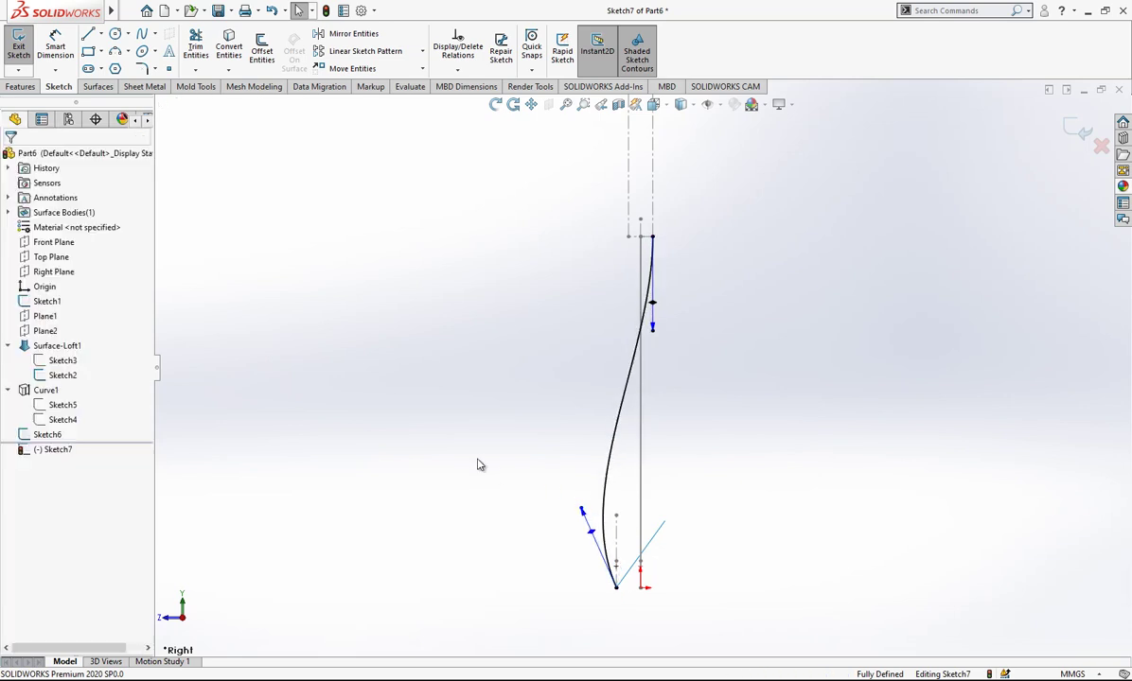
Dimension the spline's upper tangent handle and set its value to 50.
click(70, 52)
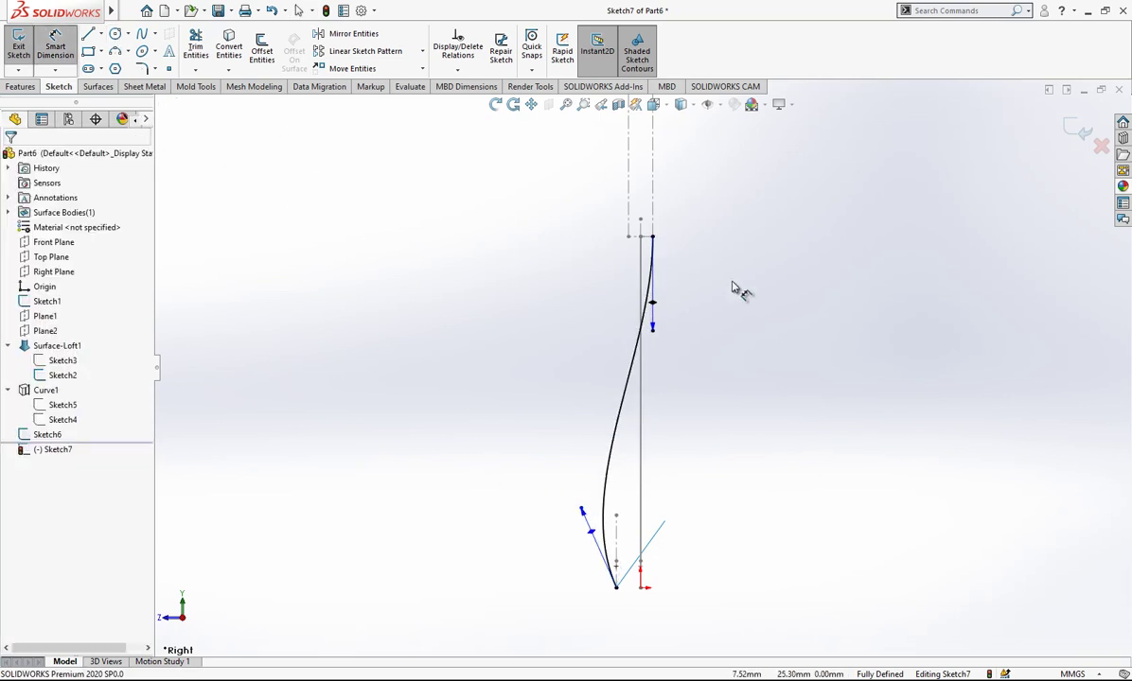
click(652, 333)
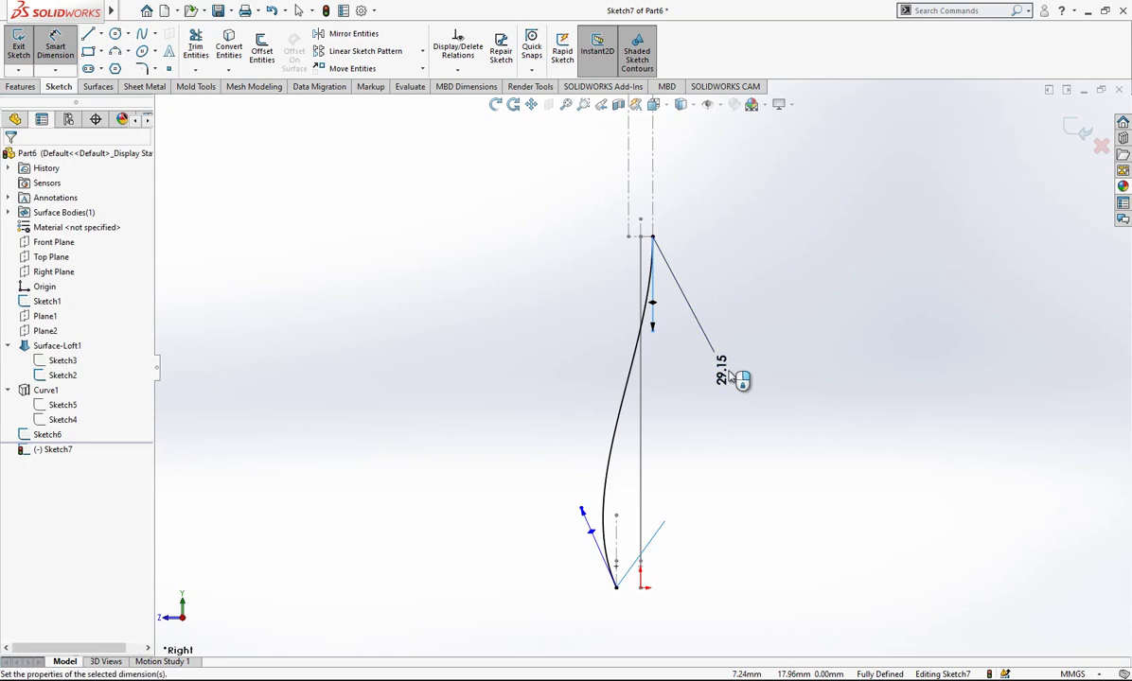
click(729, 376)
key(Return)
click(847, 447)
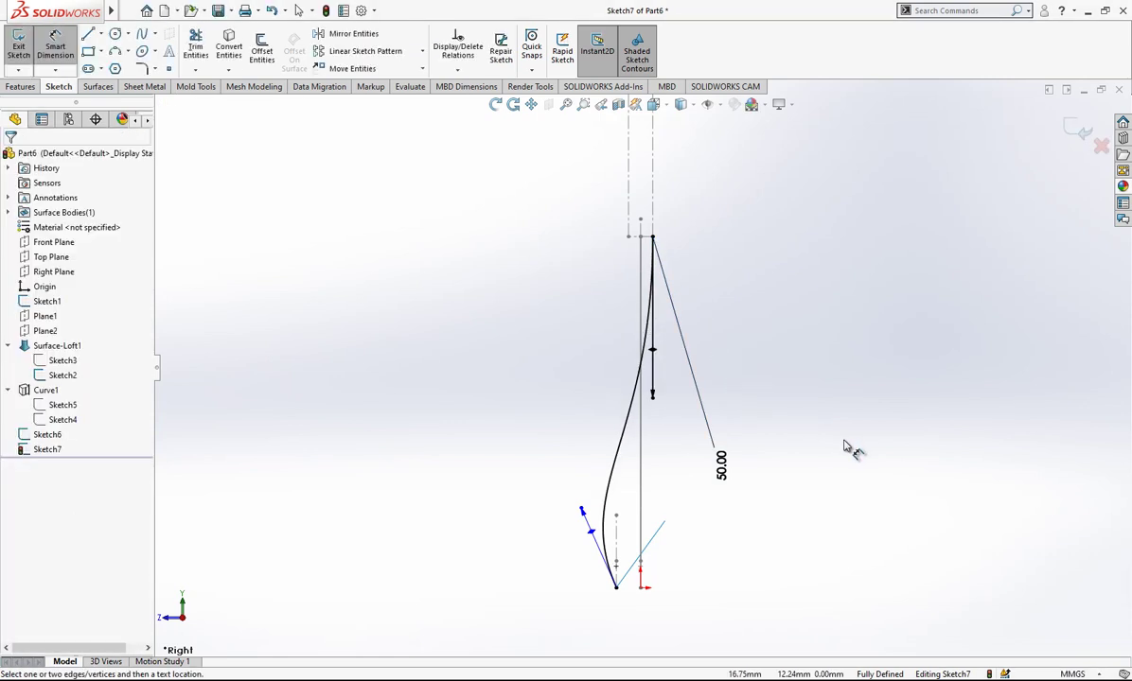
Dimension the angle between the spline's lower tangent handle and the layout's vertical line, and set it to 10°.
click(642, 511)
click(613, 543)
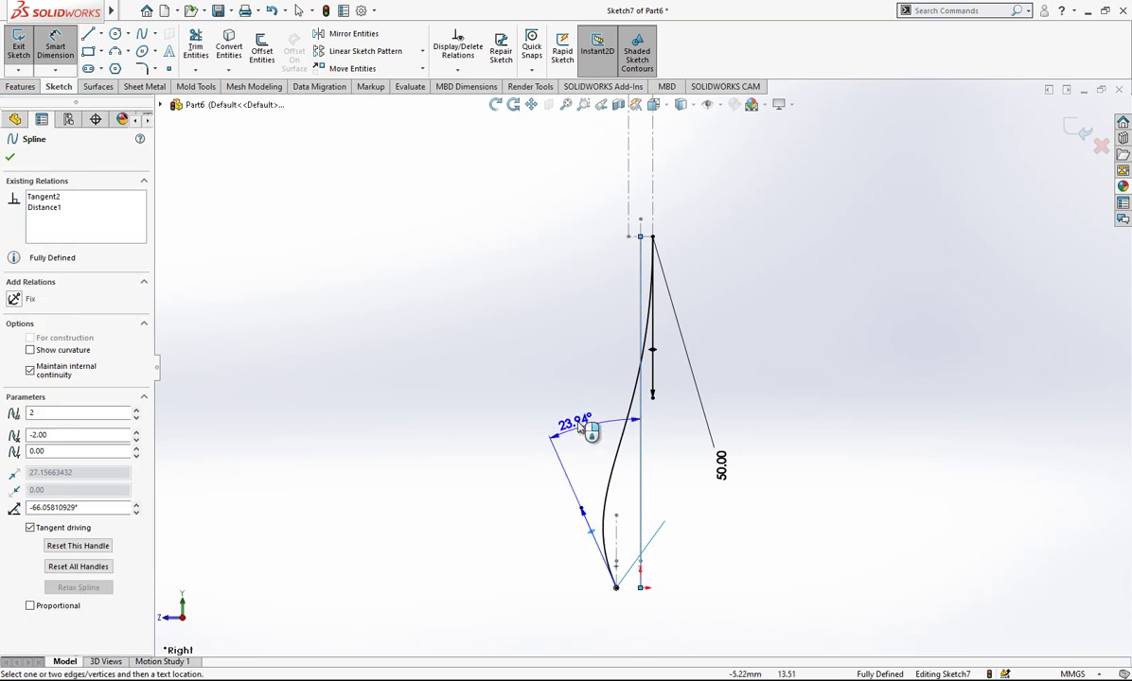
click(573, 426)
key(Return)
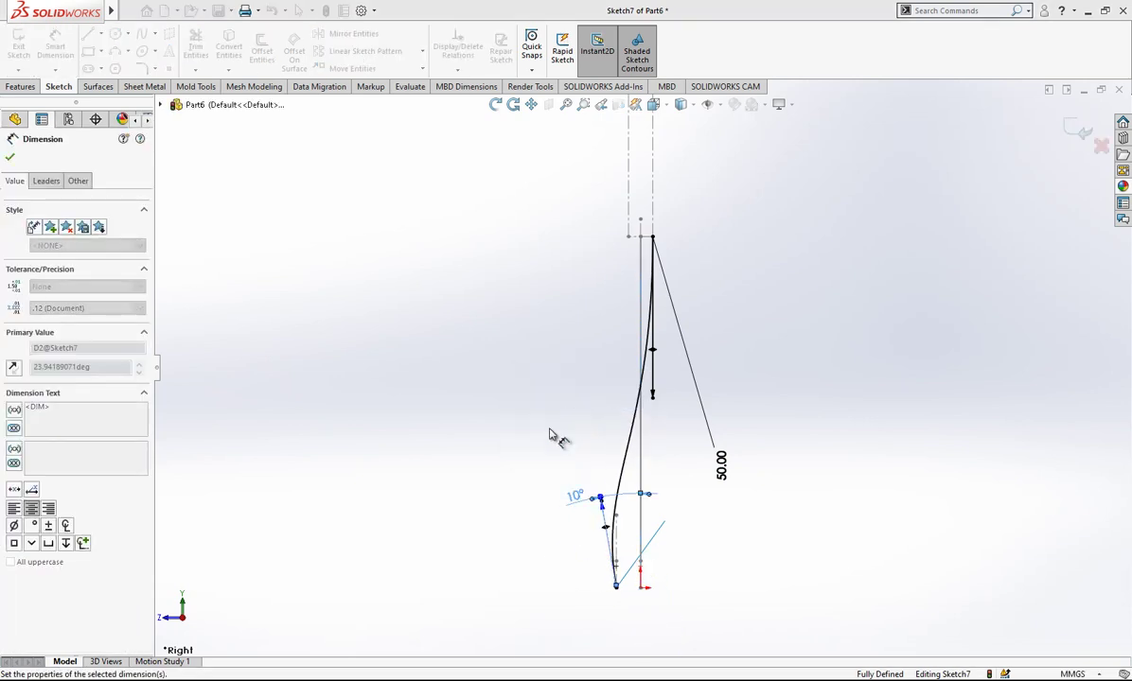
click(549, 456)
Dimension the spline's lower tangent handle, set its value to 38, and exit the sketch.
click(615, 519)
click(536, 437)
text(38)
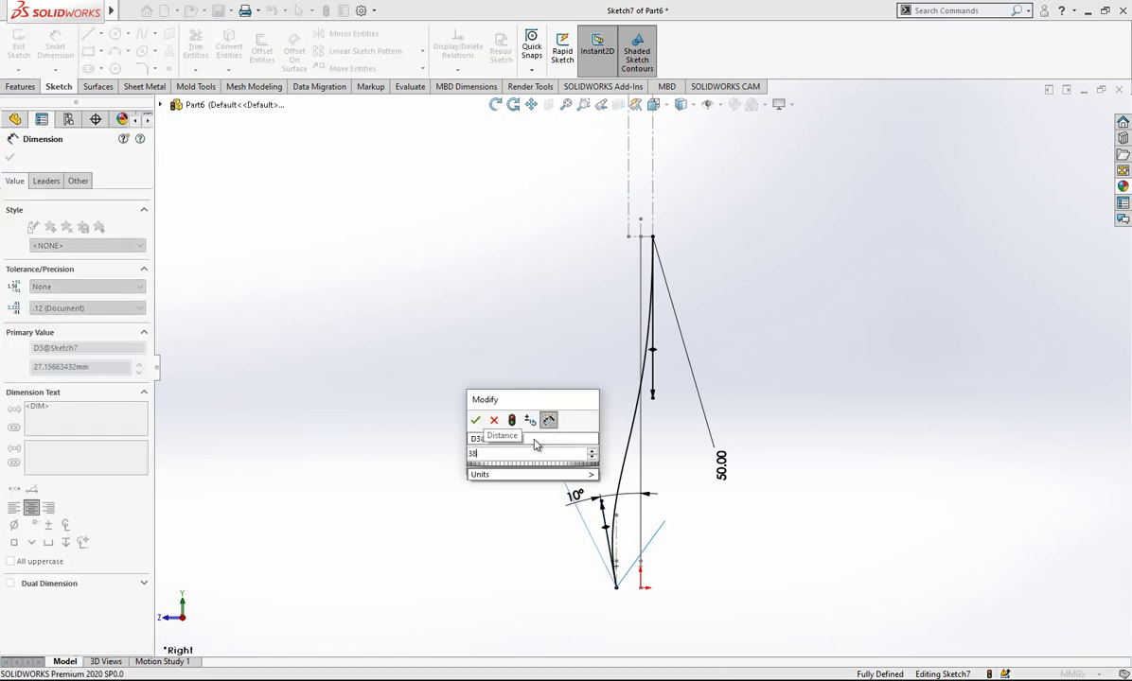
key(Return)
click(519, 436)
mouse_move(619, 516)
middle_down()
mouse_move(696, 546)
mouse_move(726, 602)
mouse_move(687, 533)
mouse_move(599, 505)
mouse_move(616, 475)
mouse_move(726, 476)
mouse_move(644, 484)
mouse_move(588, 528)
mouse_move(619, 528)
mouse_move(665, 355)
mouse_move(665, 224)
middle_up()
scroll(666, 355, up, 5)
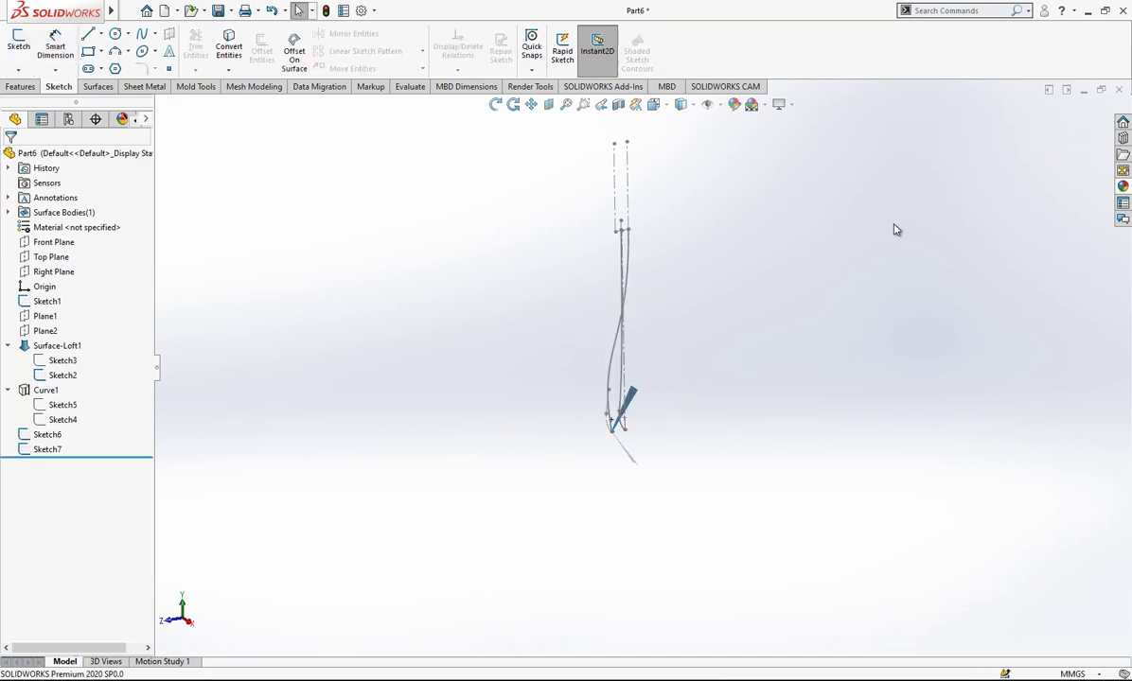
Create a sketch-on-sketch projected curve from the two new spline sketches, Sketch6 and Sketch7.
scroll(598, 333, down, 2)
mouse_move(624, 408)
middle_down()
mouse_move(661, 396)
mouse_move(733, 418)
mouse_move(631, 405)
mouse_move(592, 441)
mouse_move(659, 423)
mouse_move(720, 447)
mouse_move(652, 426)
mouse_move(671, 378)
middle_up()
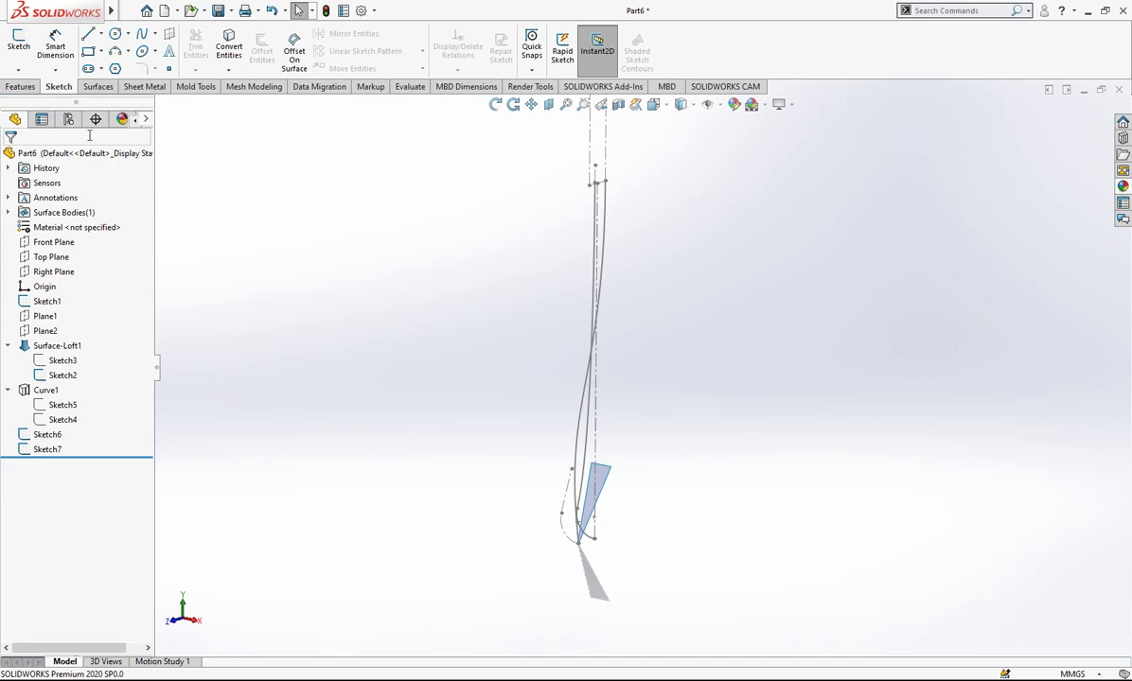
click(98, 87)
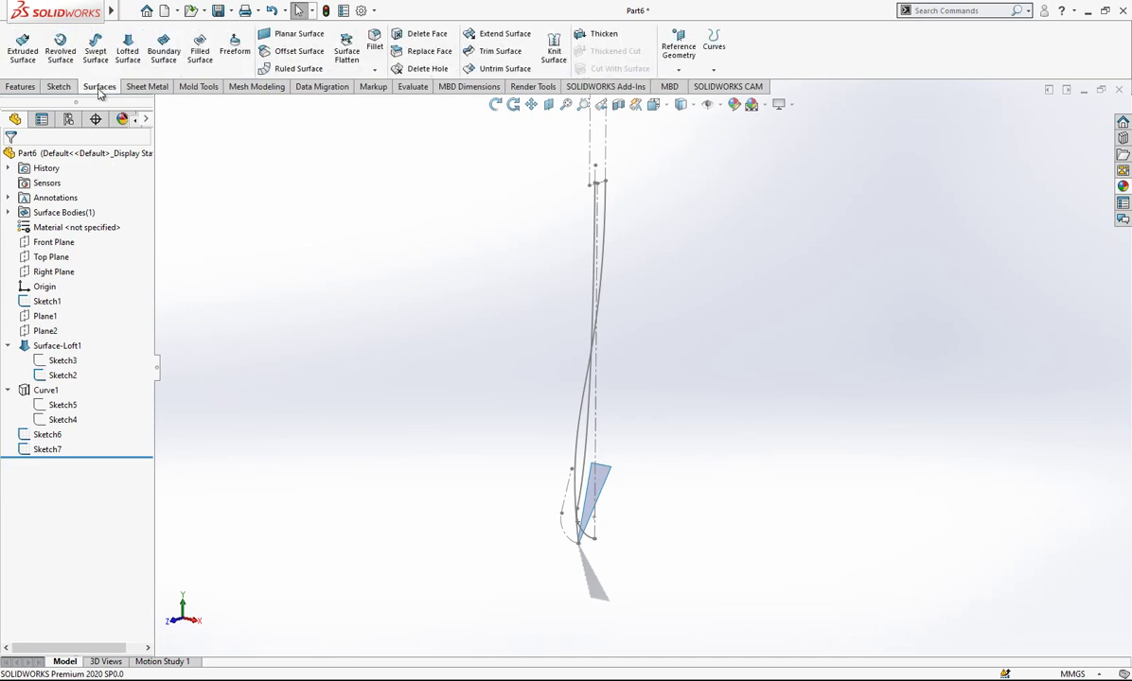
click(713, 43)
click(711, 103)
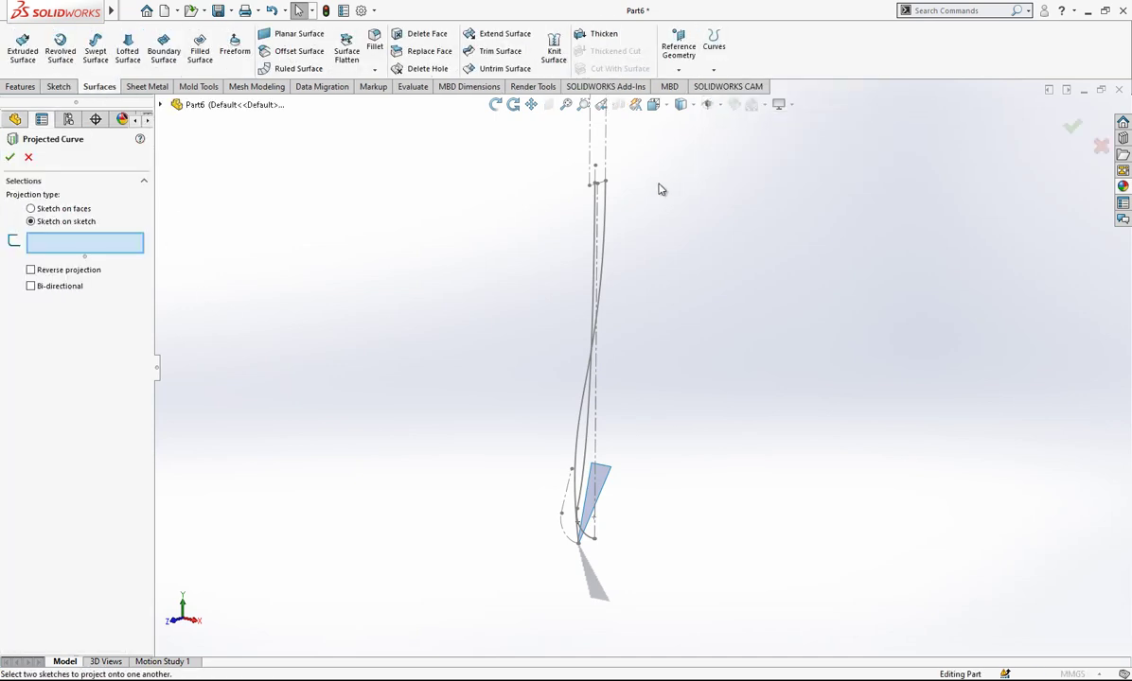
click(593, 220)
mouse_move(601, 220)
middle_down()
mouse_move(569, 305)
mouse_move(442, 286)
mouse_move(466, 313)
mouse_move(601, 303)
mouse_move(607, 331)
mouse_move(708, 329)
mouse_move(601, 424)
mouse_move(555, 374)
mouse_move(581, 435)
mouse_move(896, 350)
mouse_move(819, 317)
middle_up()
key(Return)
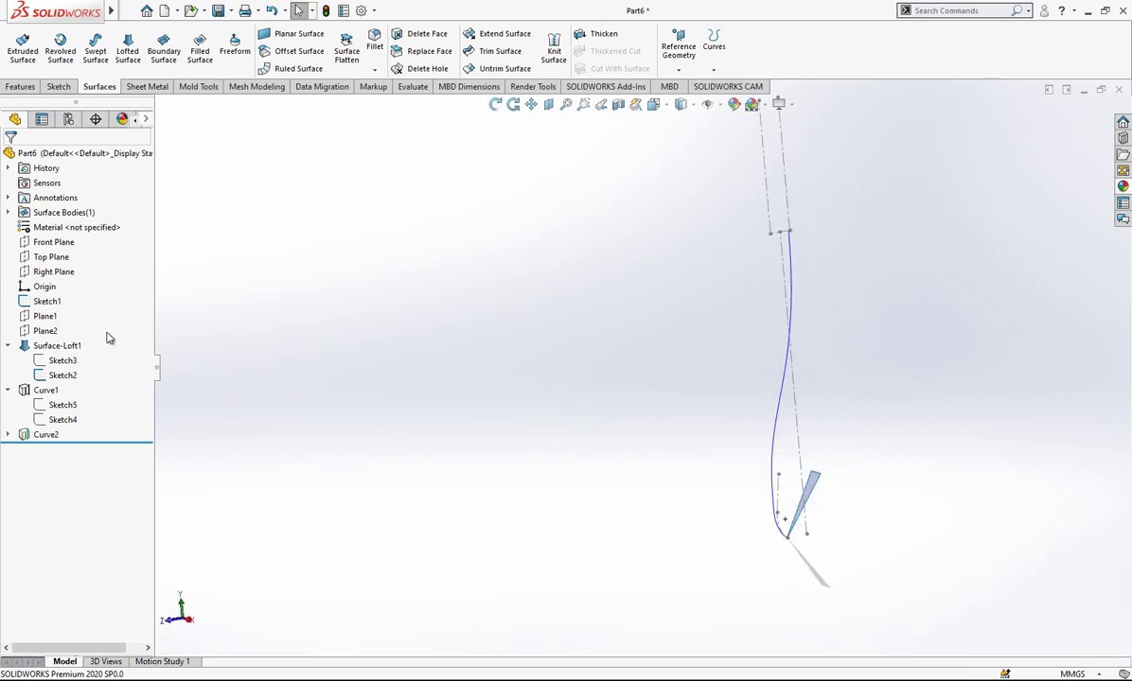
Show the first projected curve, and hide the layout sketch and the lofted surface's remaining visible profile sketch.
click(51, 392)
middle_drag(754, 413, 161, 412)
middle_drag(182, 467, 646, 335)
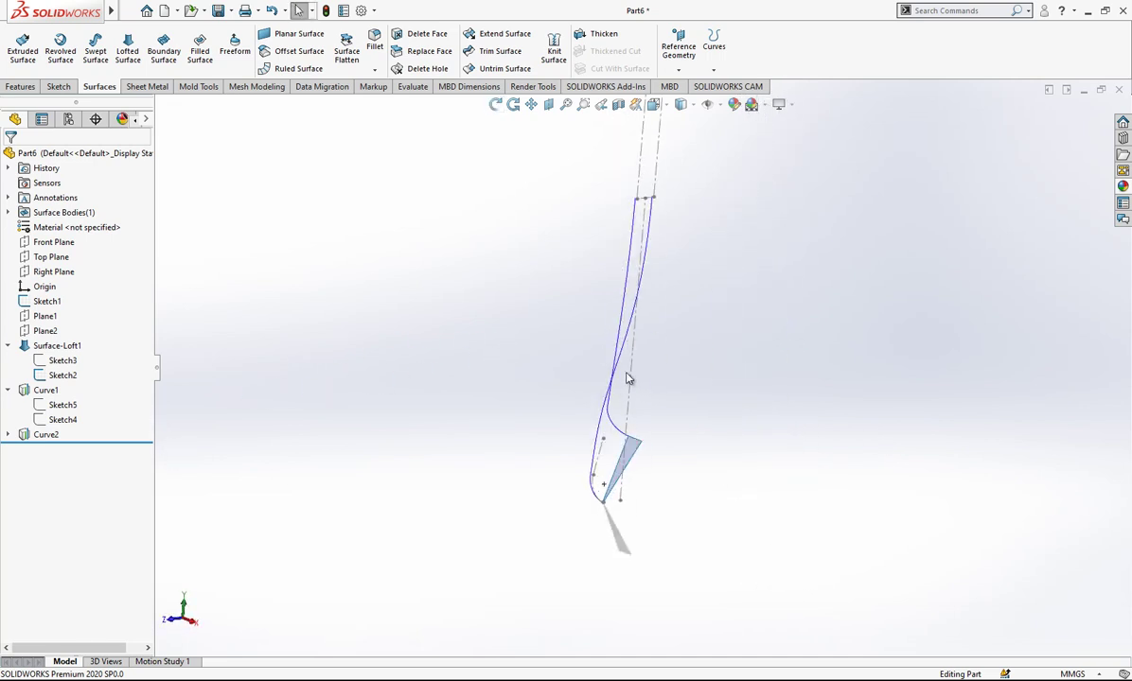
click(631, 377)
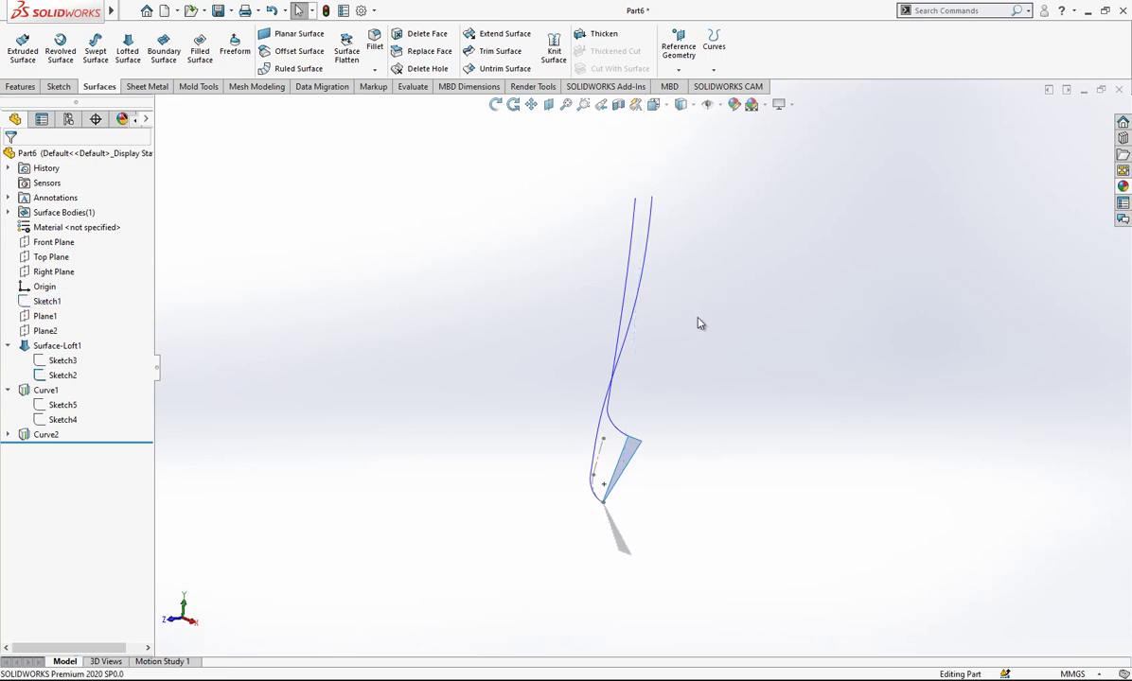
click(608, 451)
Loft a surface between the two projected curves, using Curve2 and Curve1 as profiles.
middle_drag(666, 416, 683, 226)
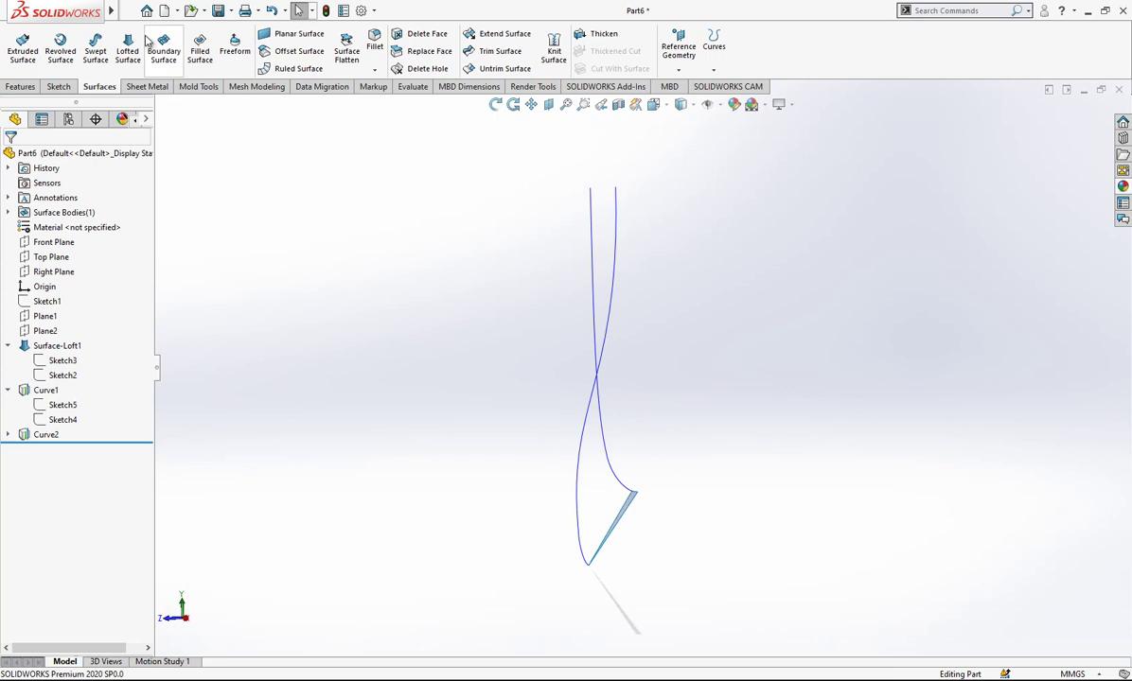
click(610, 204)
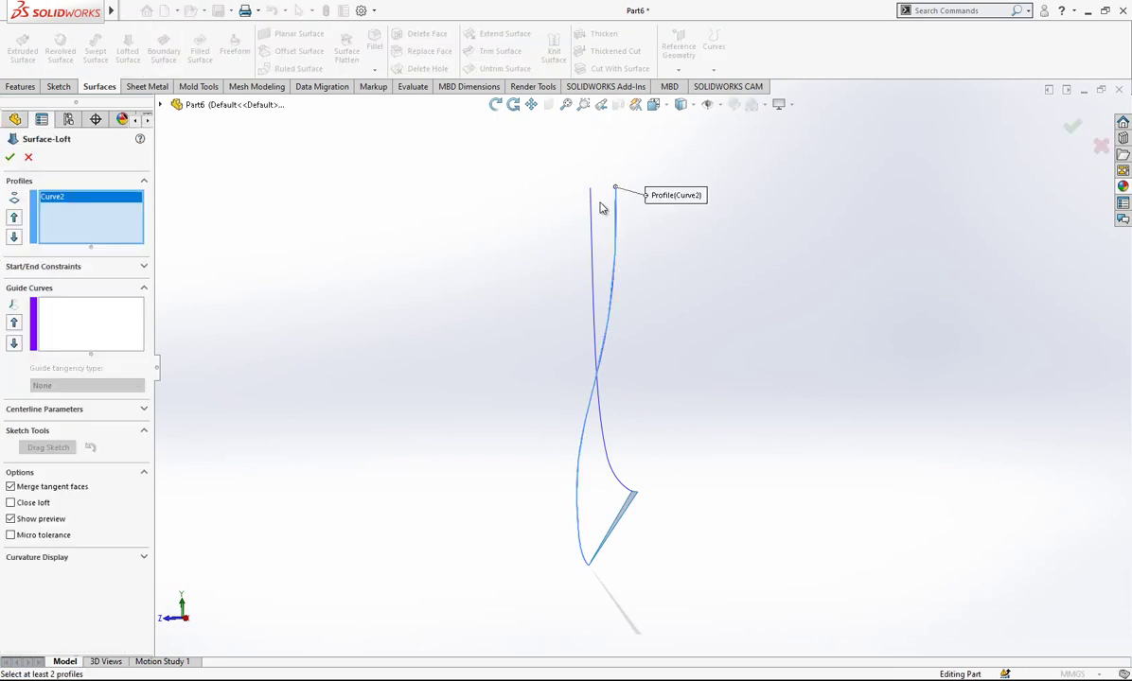
click(593, 210)
middle_drag(601, 218, 691, 471)
key(Return)
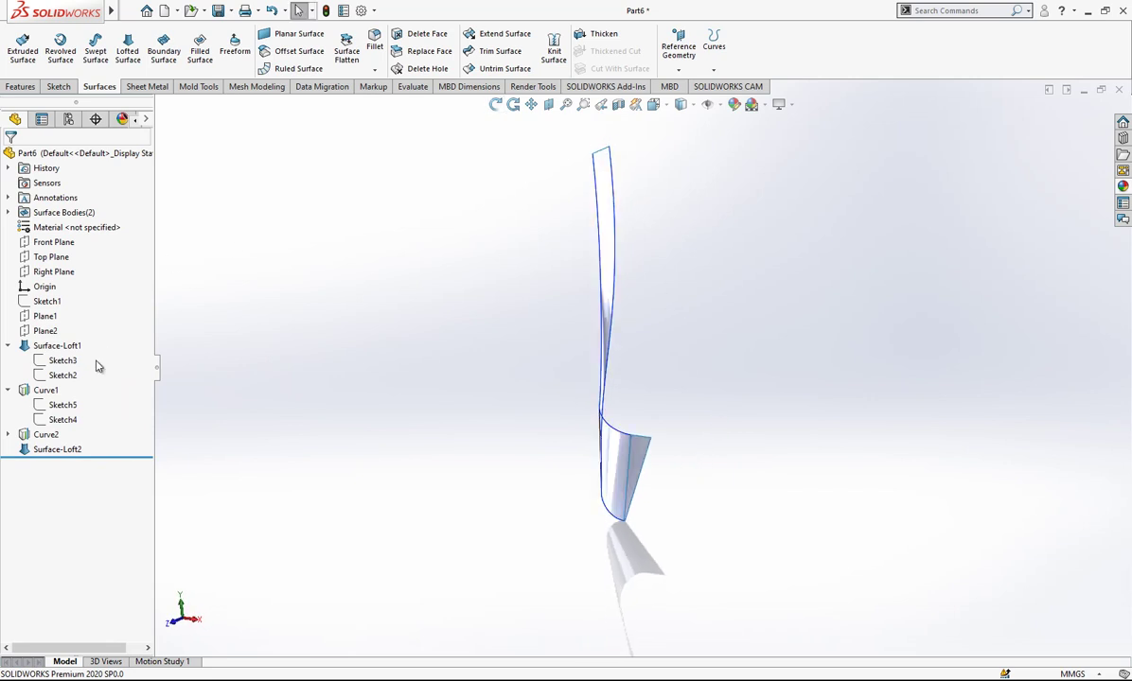
Hide both projected curves and collapse the first one in the feature tree.
click(55, 391)
click(67, 374)
click(46, 434)
click(67, 417)
click(8, 391)
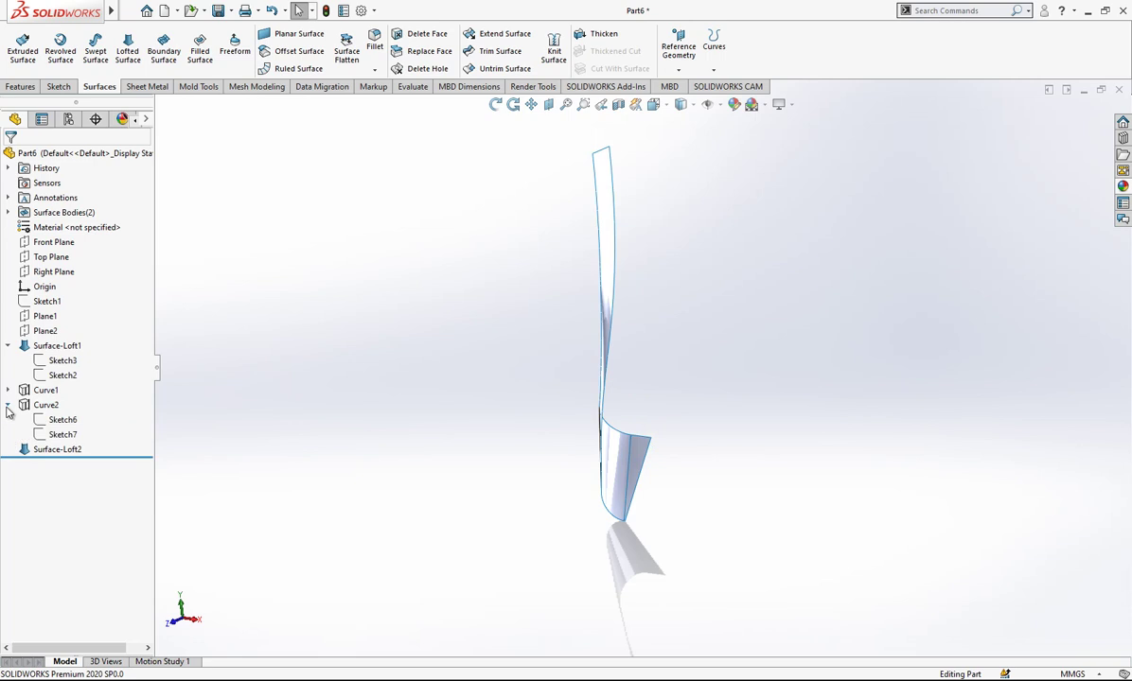
Mirror the Surface-Loft1 and Surface-Loft2 bodies about the Right Plane.
middle_drag(348, 348, 636, 327)
click(54, 272)
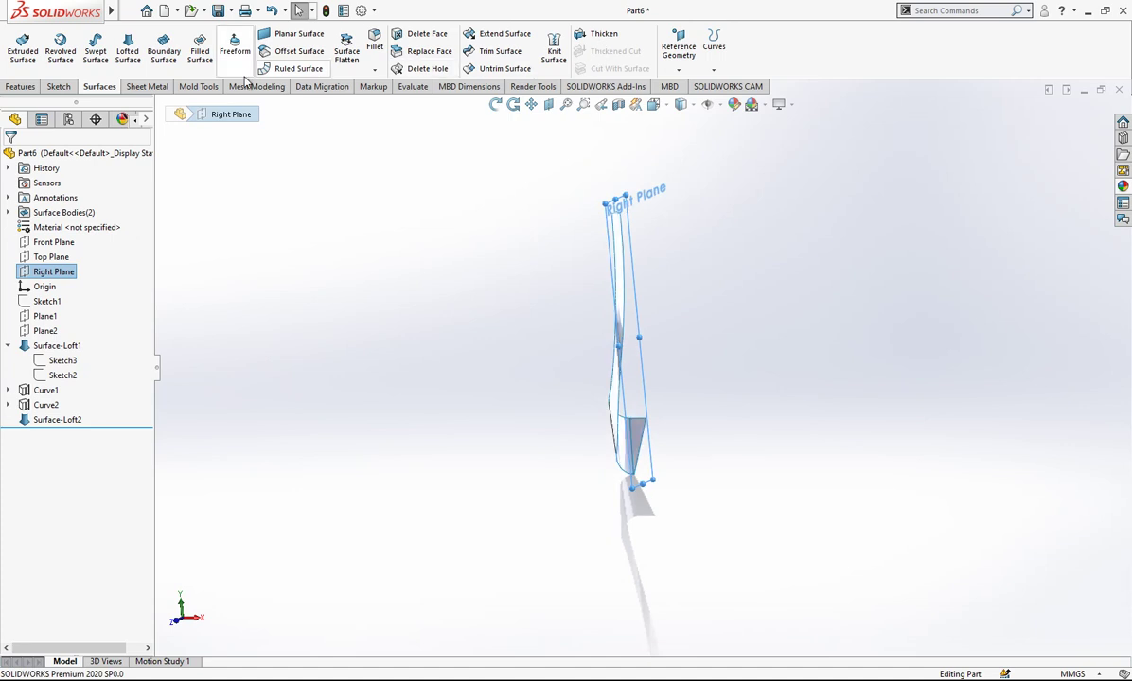
click(8, 89)
click(640, 453)
click(636, 438)
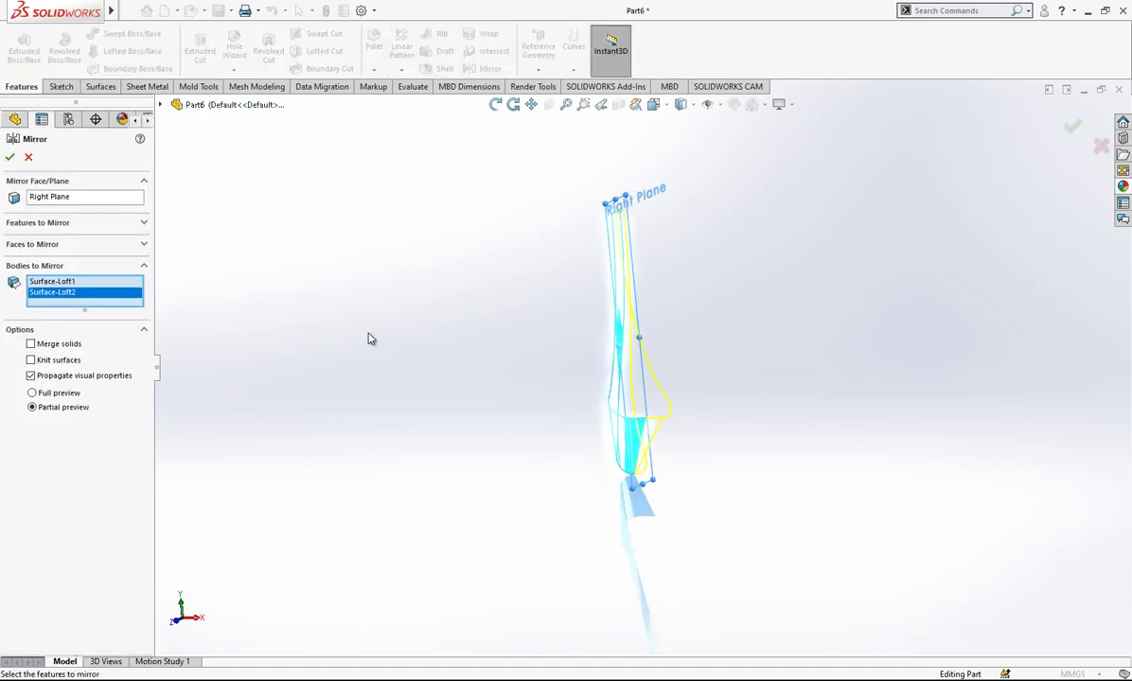
key(Return)
Knit both lofted surfaces and their two mirrored copies into one surface.
middle_drag(468, 356, 663, 236)
click(113, 87)
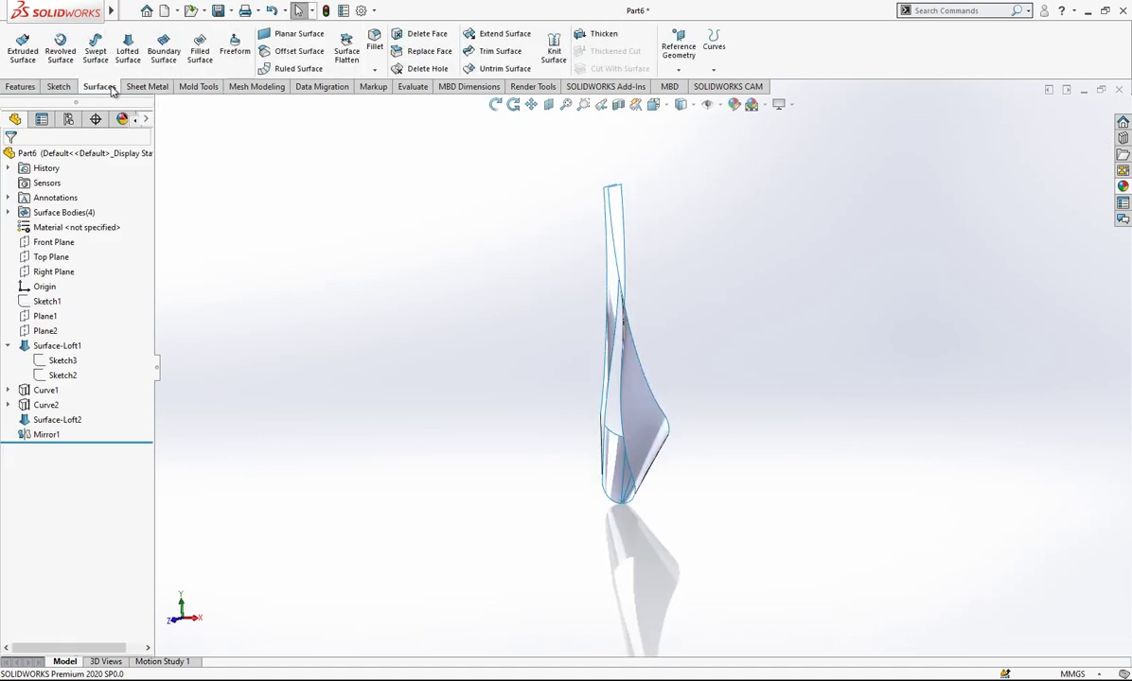
click(555, 52)
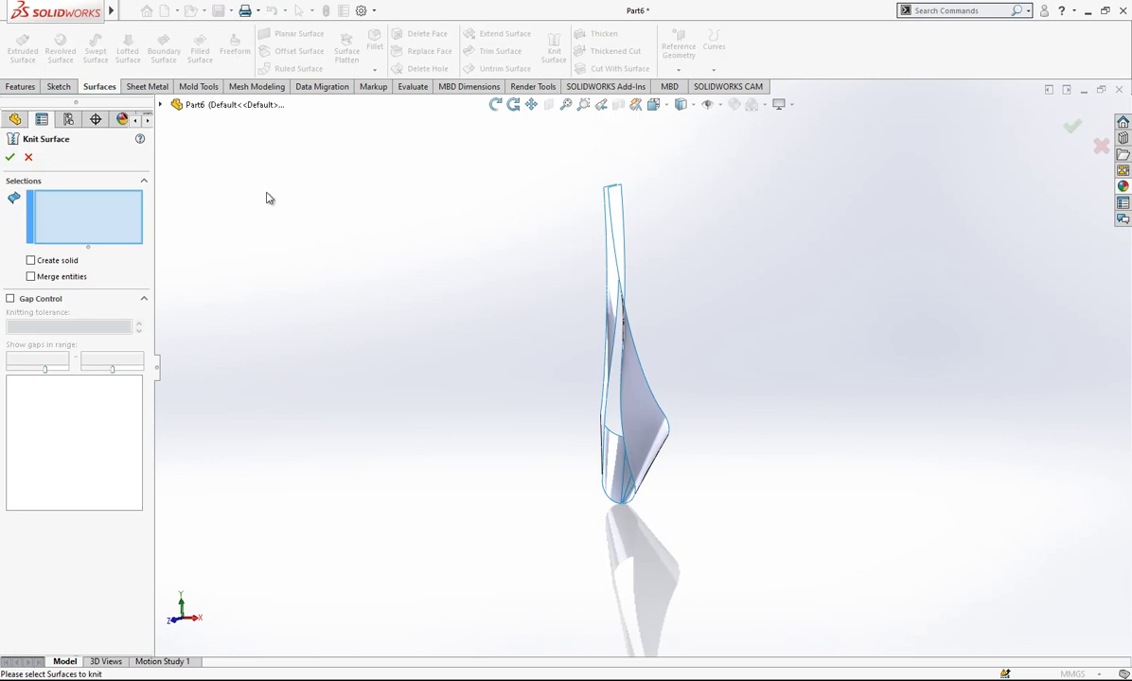
drag(588, 459, 511, 546)
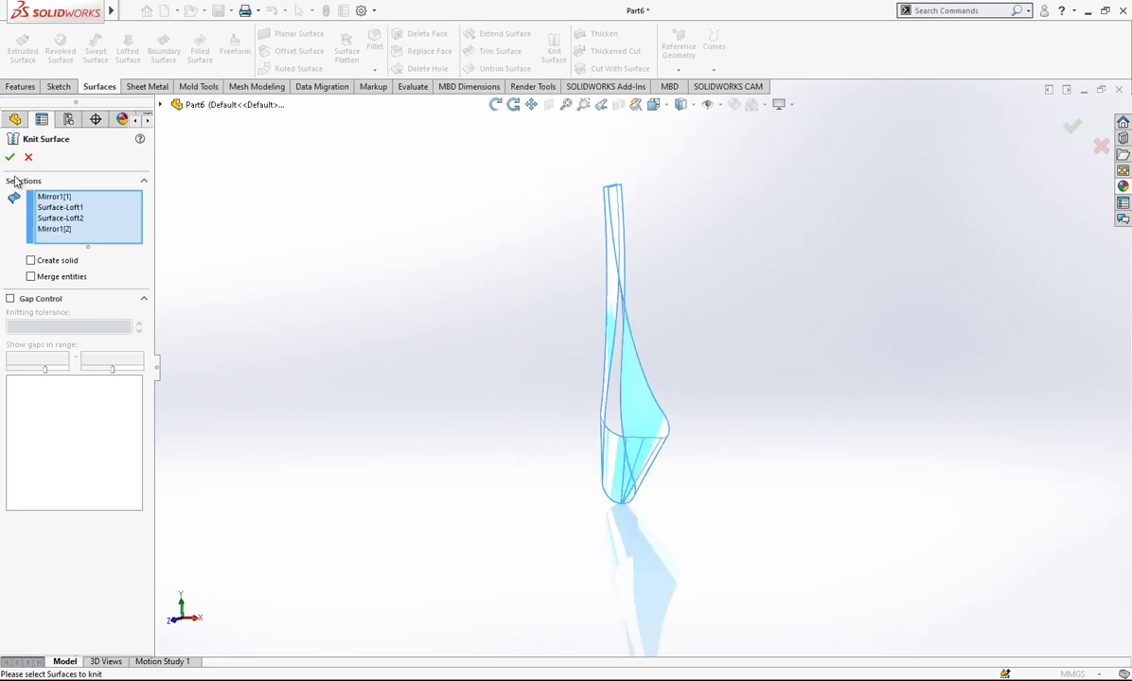
key(Return)
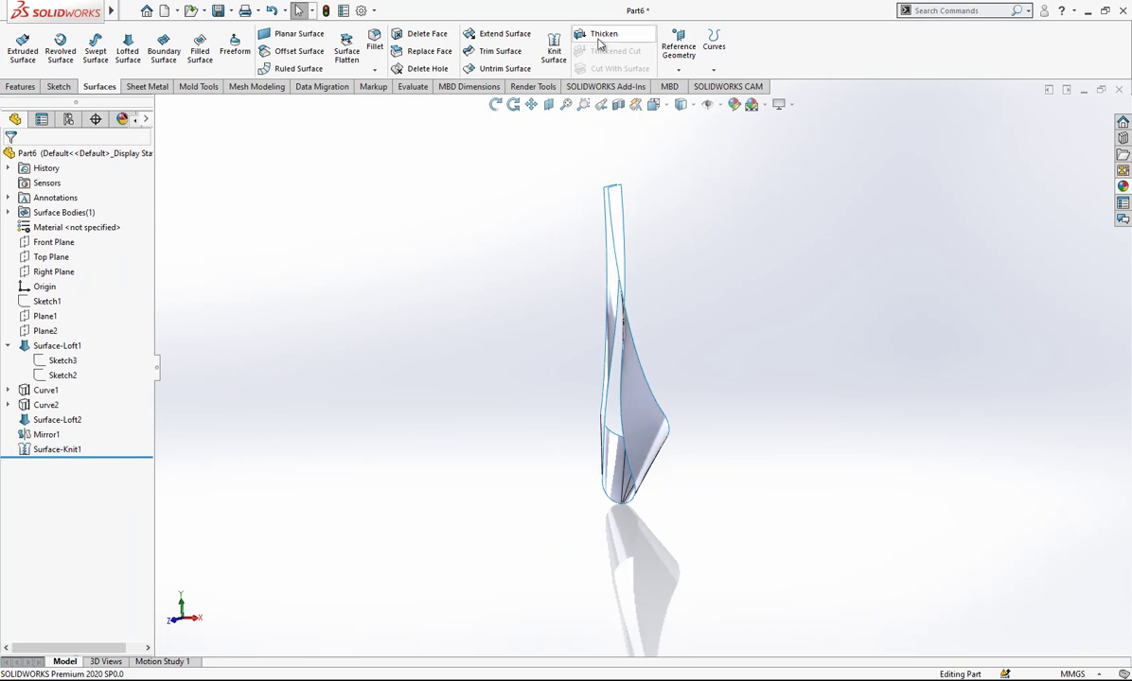
Thicken the knit surface by 0.2 mm.
click(598, 43)
click(638, 422)
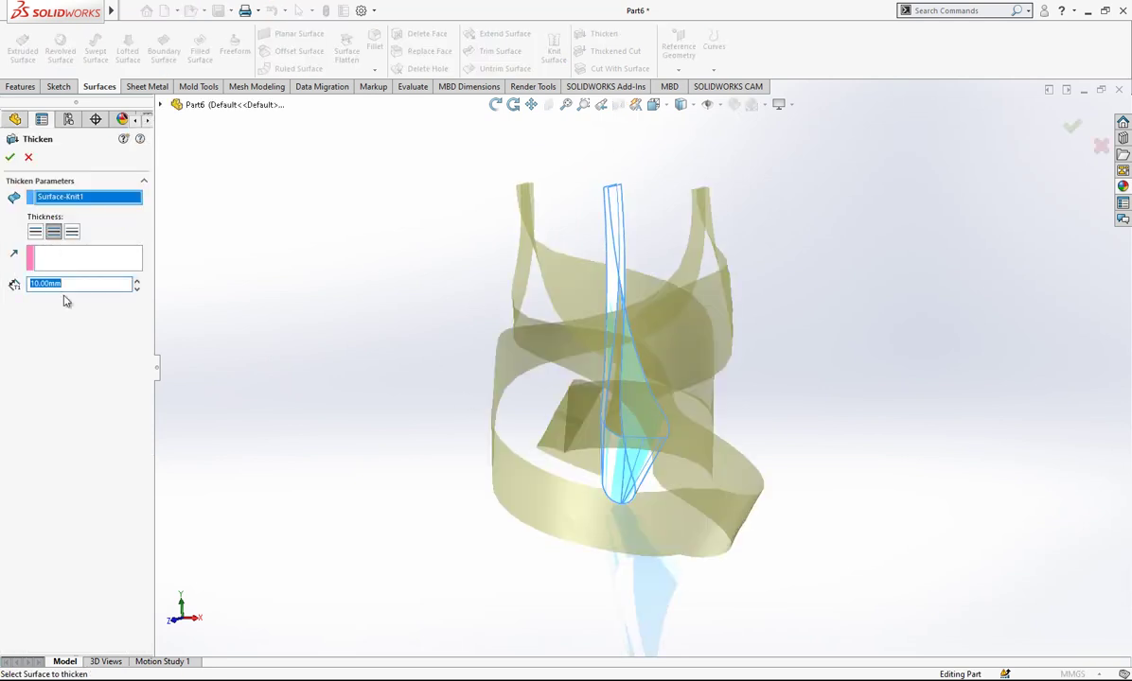
text(0.2)
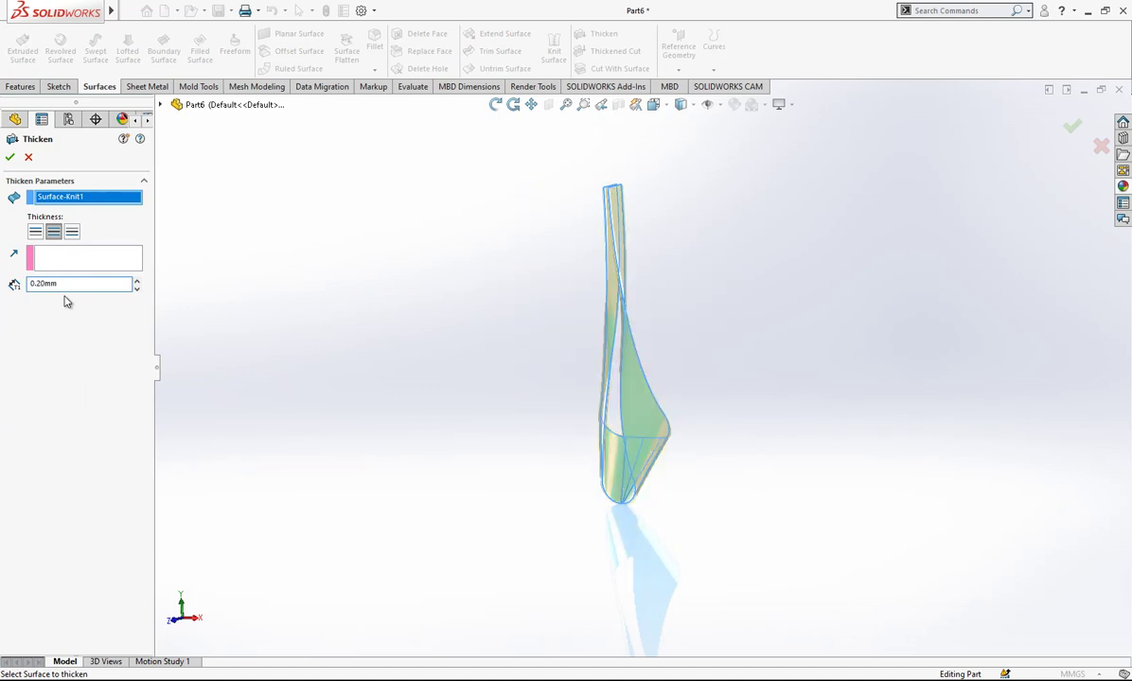
key(Return)
Apply a full round fillet to one arm's upper end, with the end face as center and its two narrow long faces as sides.
middle_drag(692, 336, 683, 263)
scroll(619, 298, down, 3)
scroll(581, 339, down, 2)
scroll(581, 338, down, 3)
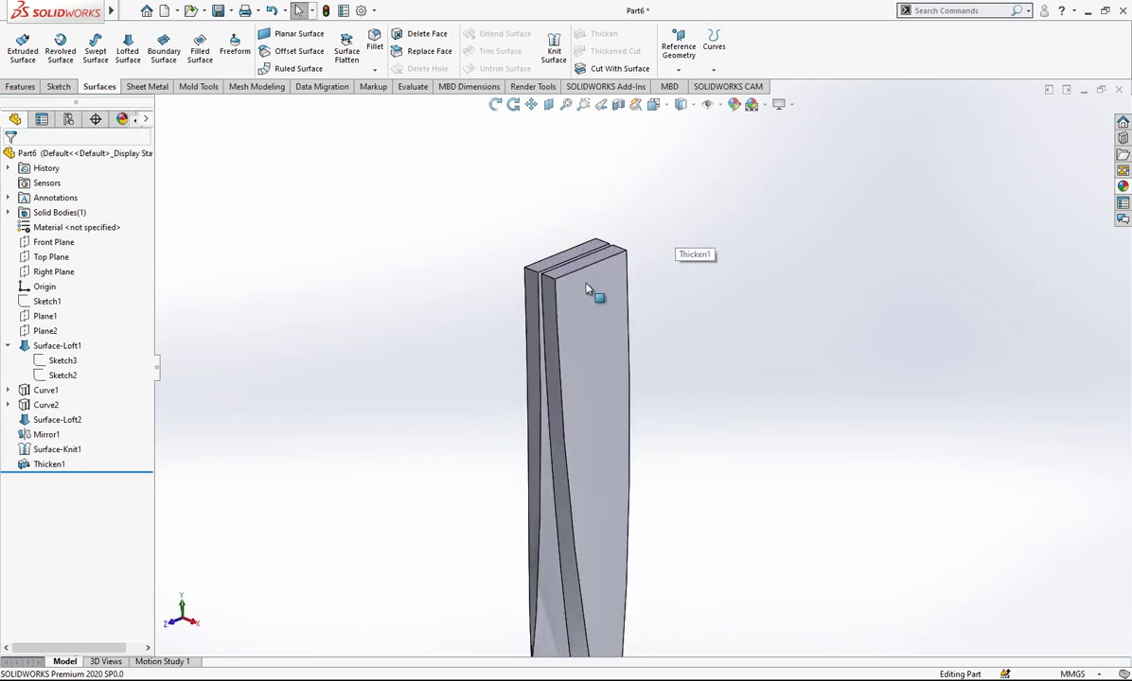
click(375, 45)
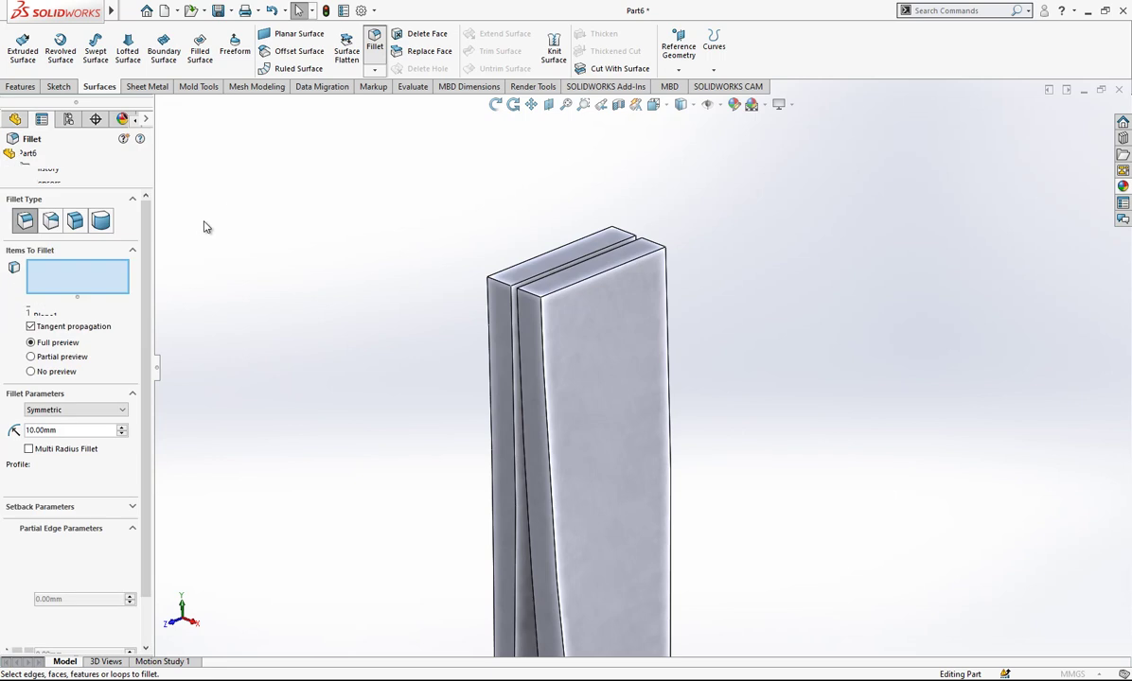
click(101, 221)
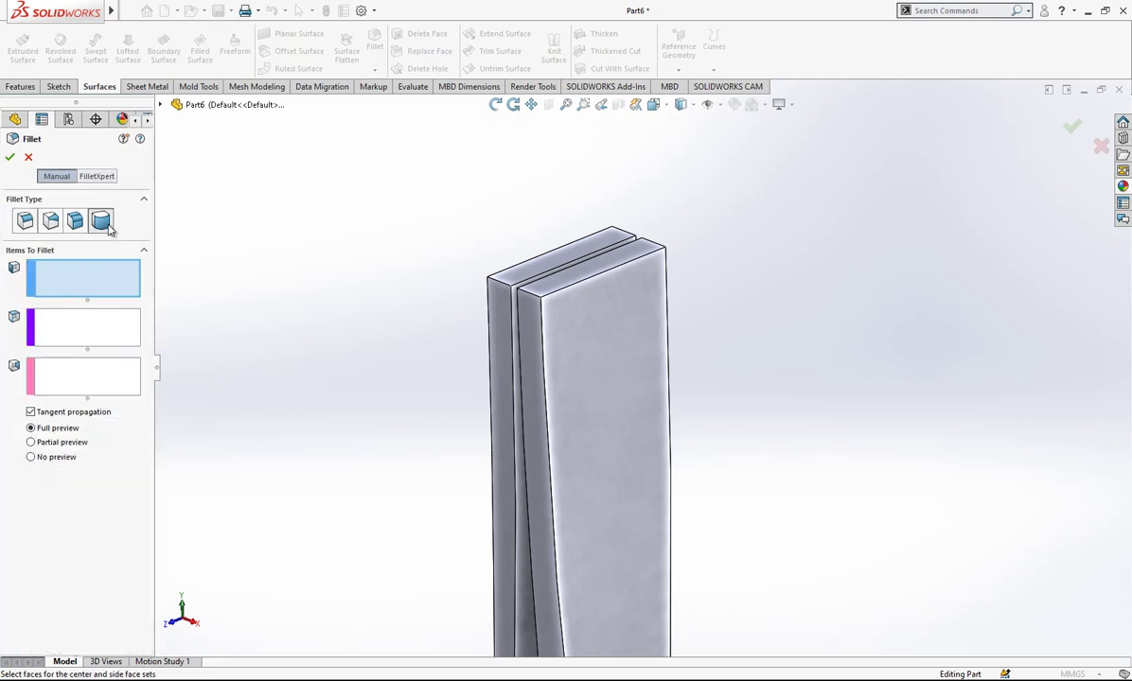
click(536, 338)
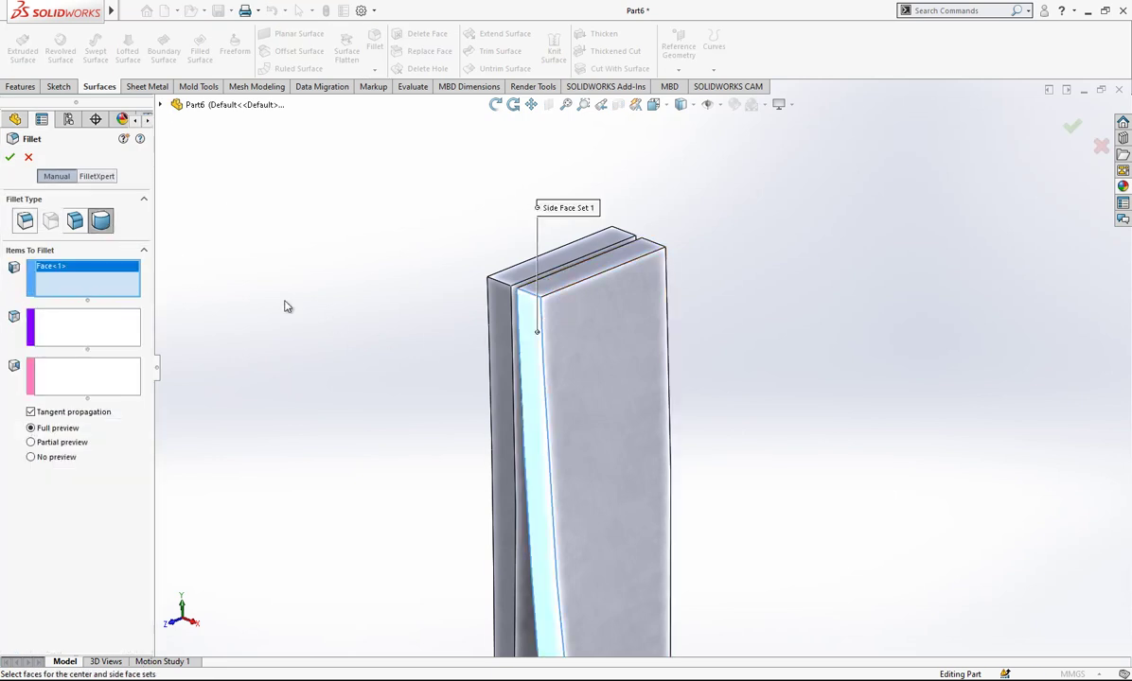
click(86, 328)
click(575, 260)
middle_drag(575, 261, 227, 392)
click(120, 375)
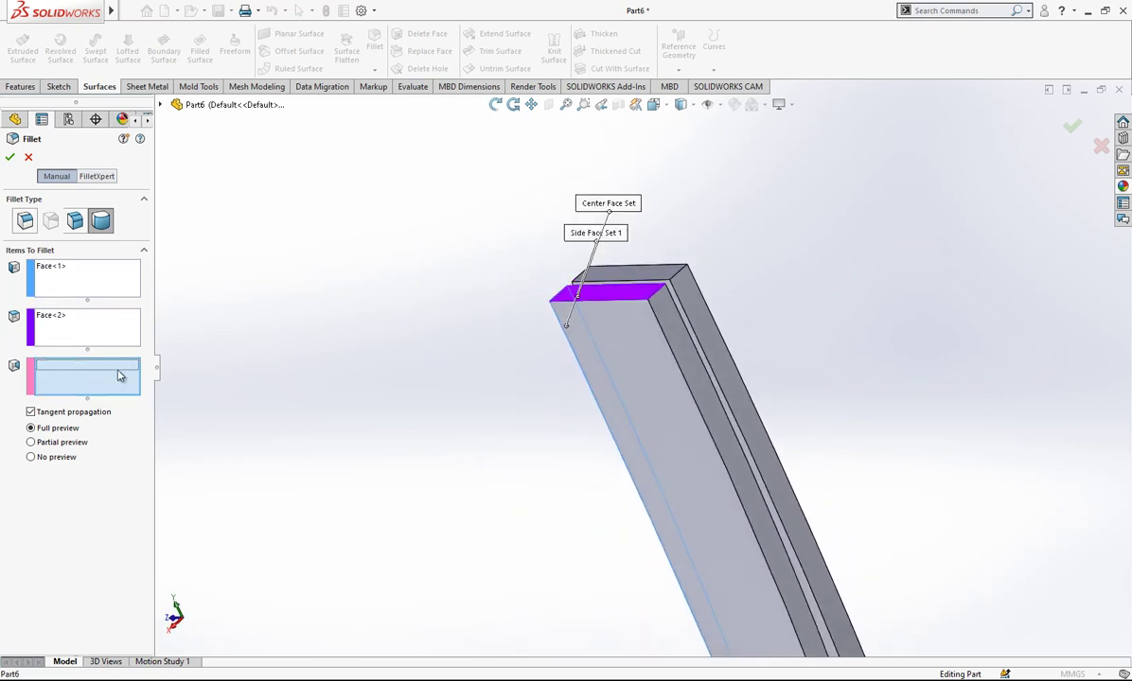
click(662, 324)
right_click(766, 298)
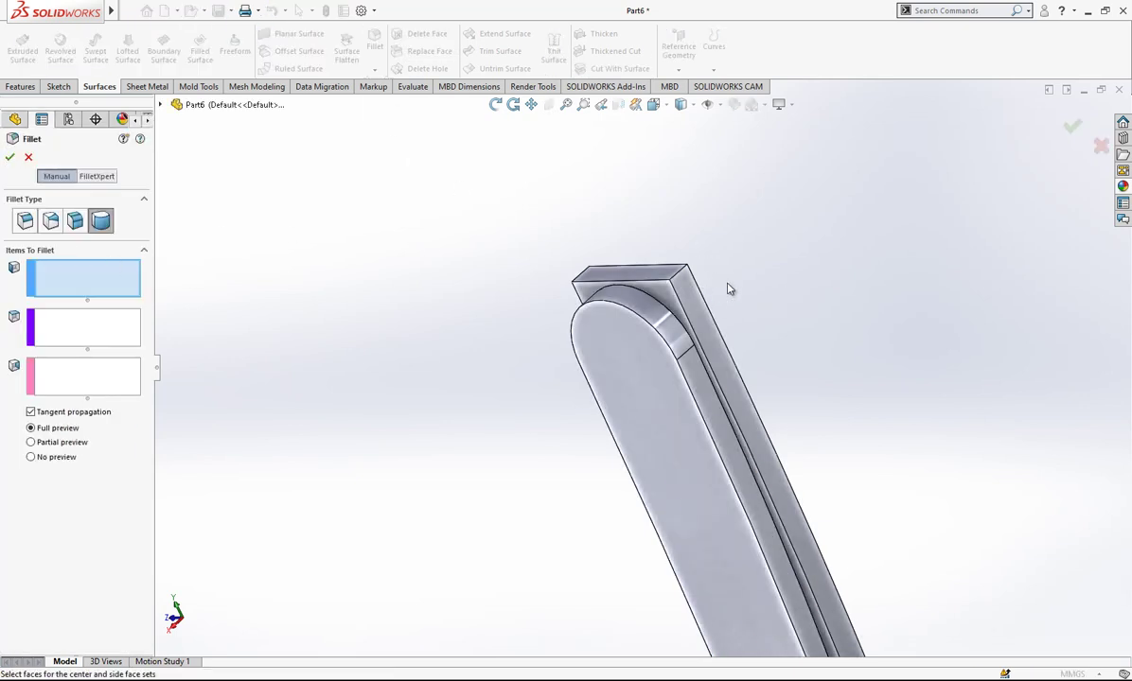
Apply a full round fillet to the other arm's upper end, with the end face as center and its two narrow long faces as sides.
click(694, 292)
click(109, 330)
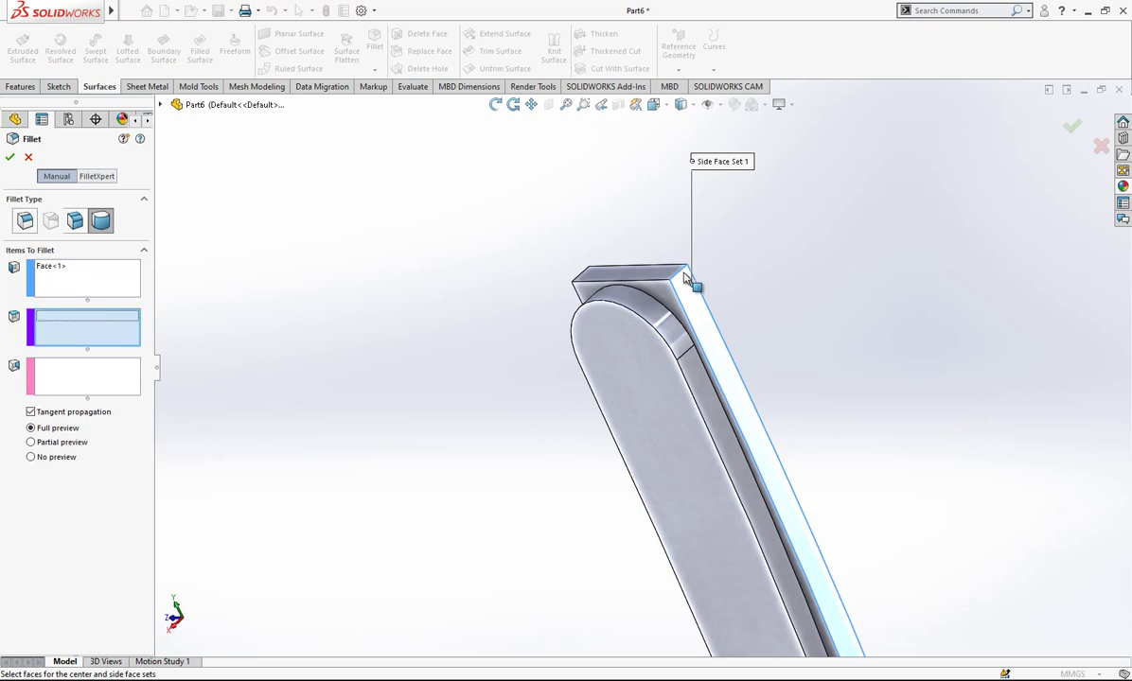
click(688, 277)
middle_drag(678, 253, 556, 316)
click(63, 384)
click(560, 310)
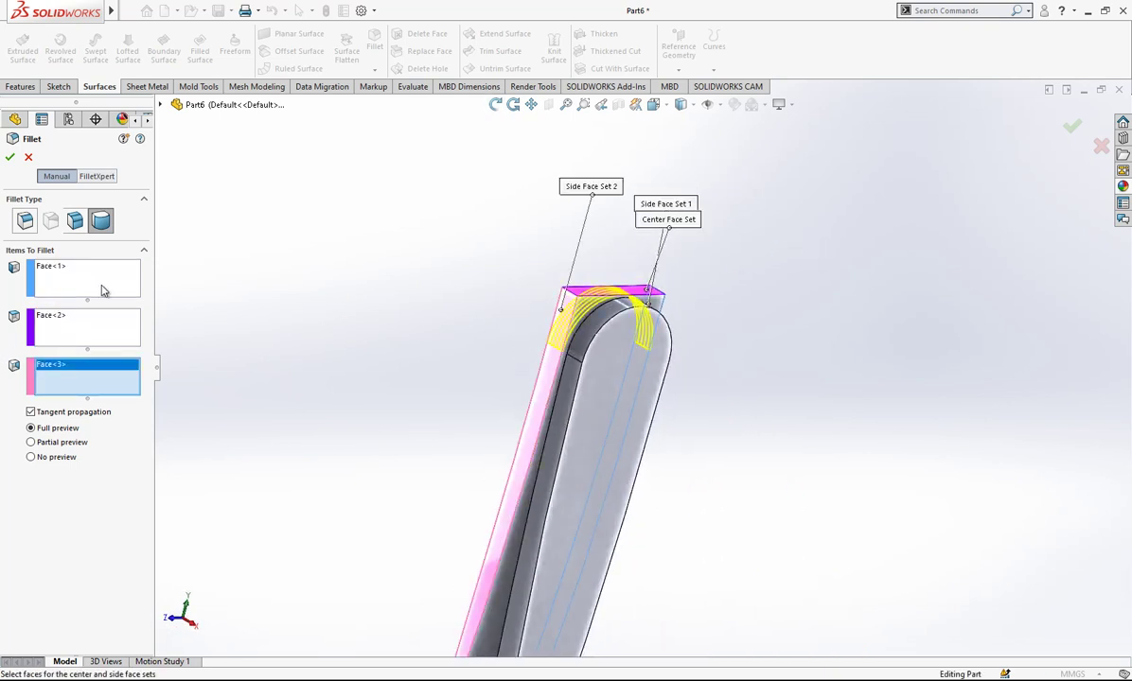
middle_drag(612, 341, 633, 374)
scroll(708, 552, up, 5)
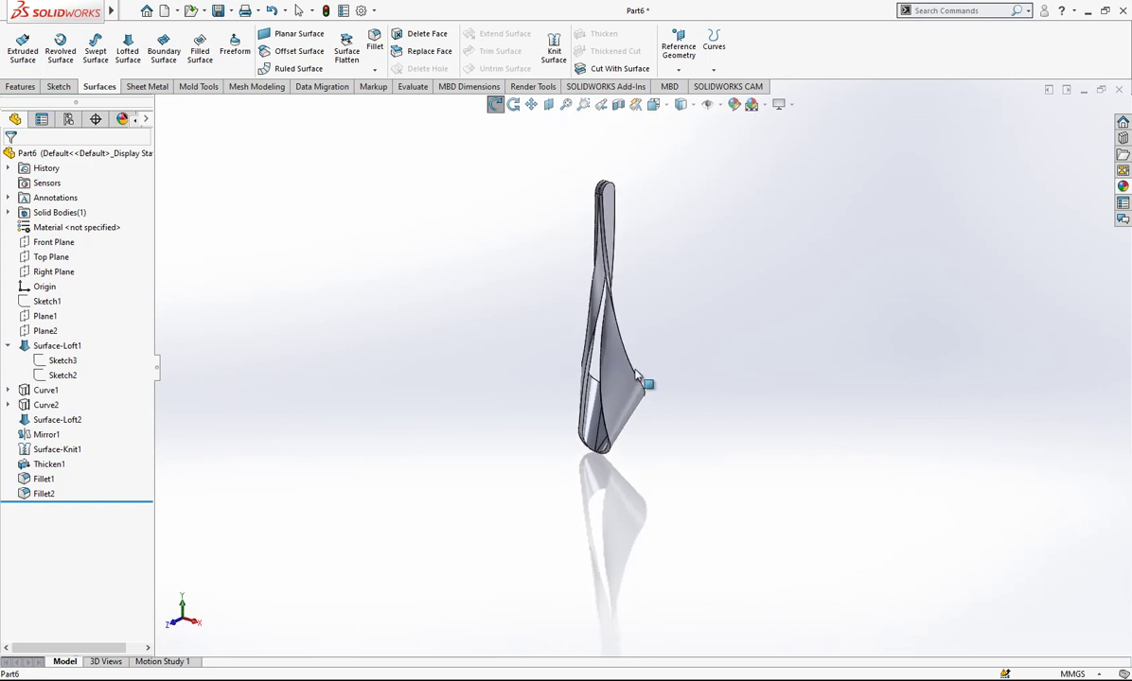
key(Escape)
Start a constant size fillet with a 0.1 mm radius and select the broad face at one arm's upper end.
scroll(633, 374, down, 6)
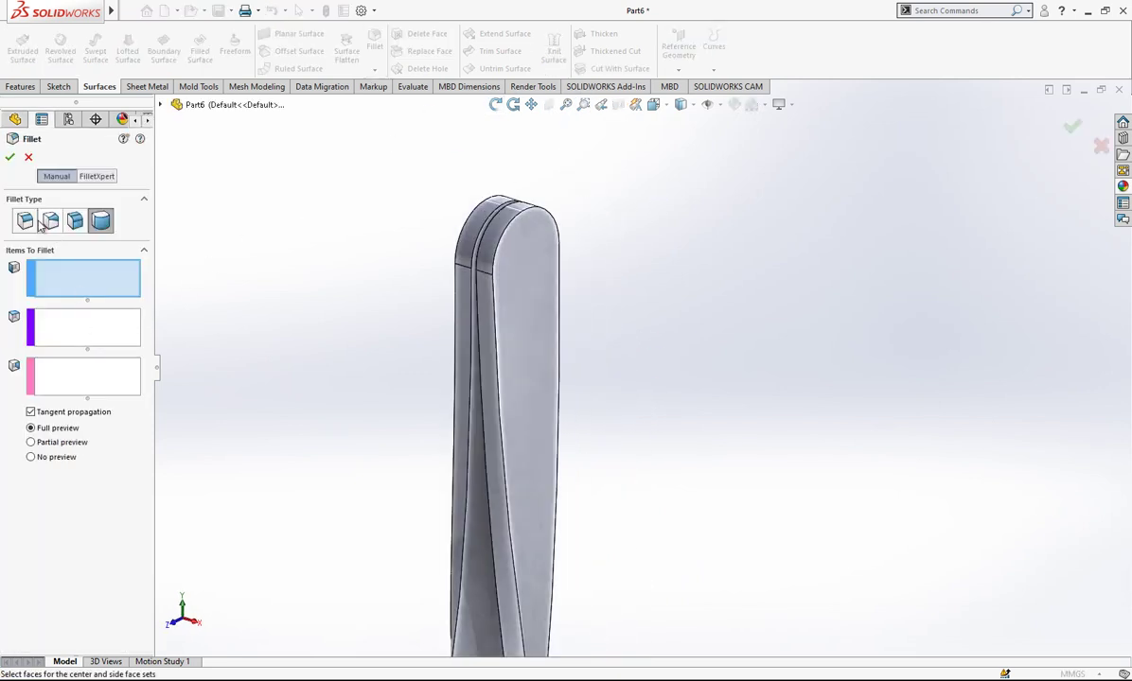
click(25, 221)
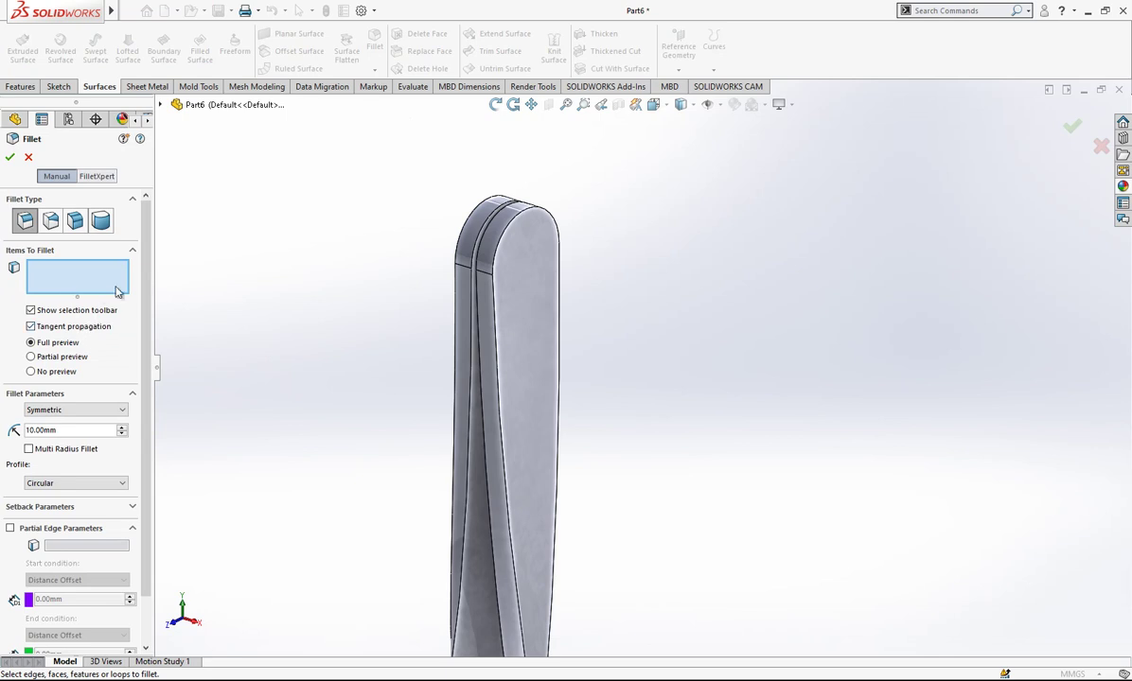
middle_drag(445, 313, 519, 306)
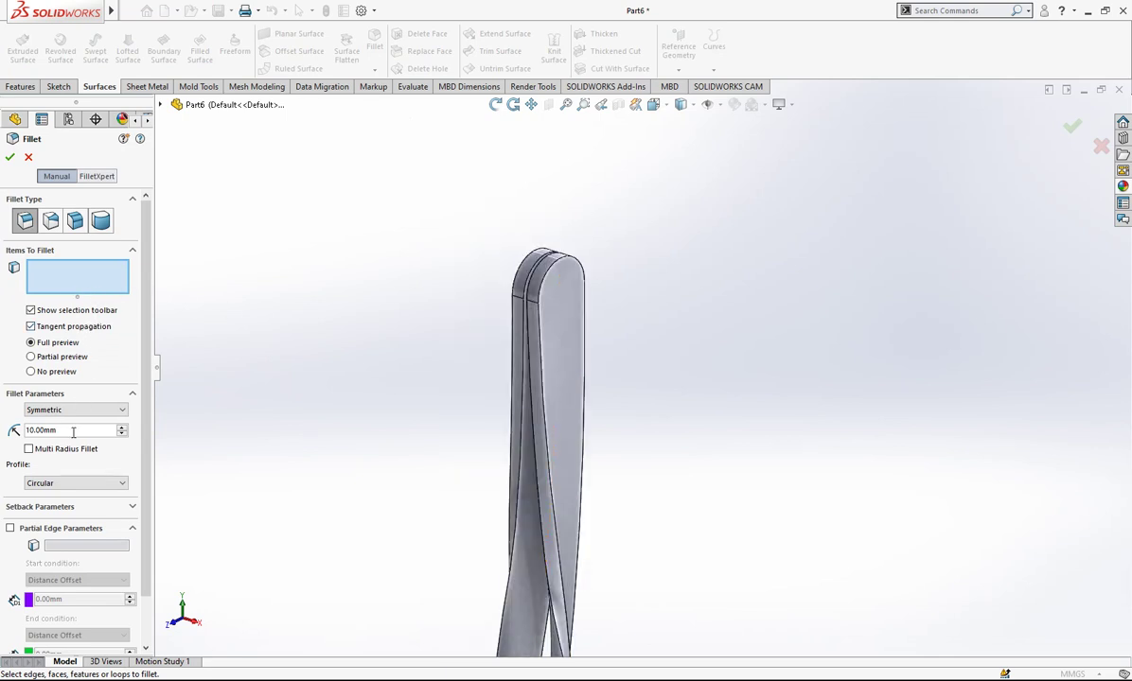
text(0.1)
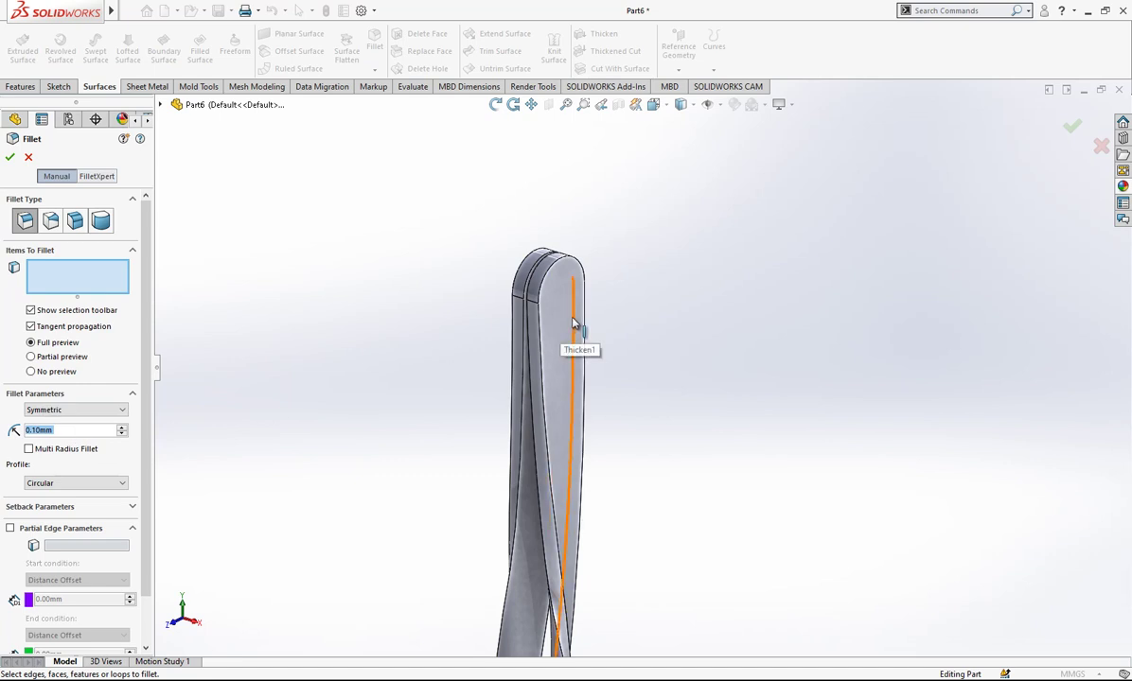
click(578, 291)
middle_drag(578, 291, 682, 525)
scroll(586, 487, down, 5)
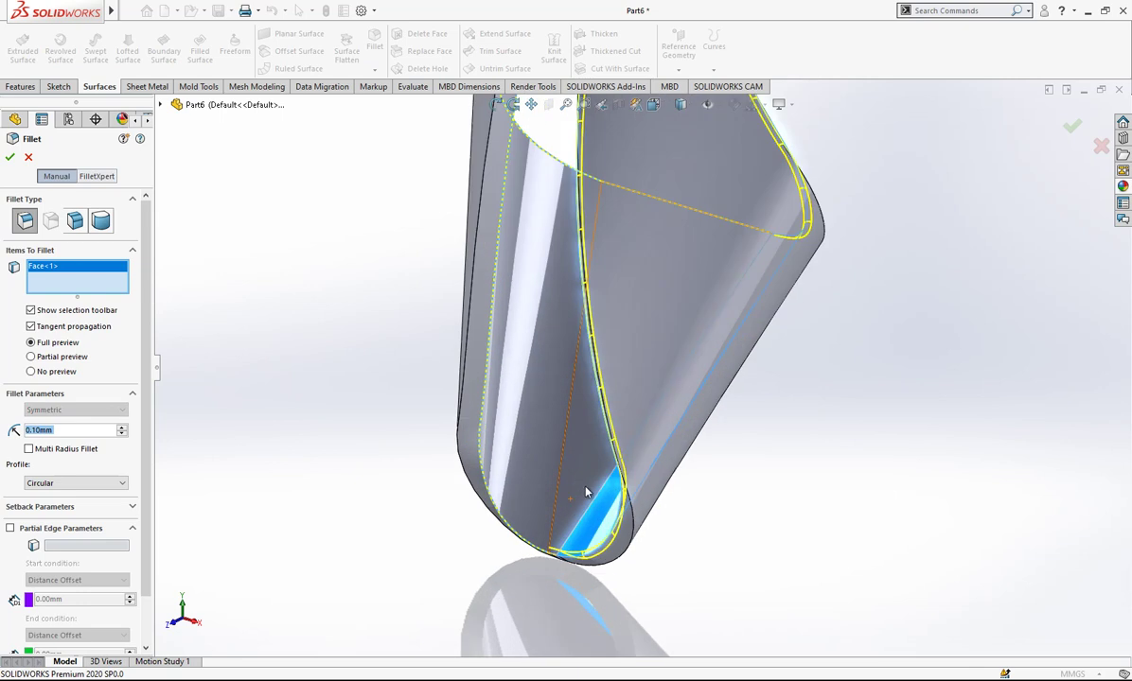
Add the part's other broad inner and outer faces to the 0.1 mm fillet and apply it.
click(535, 467)
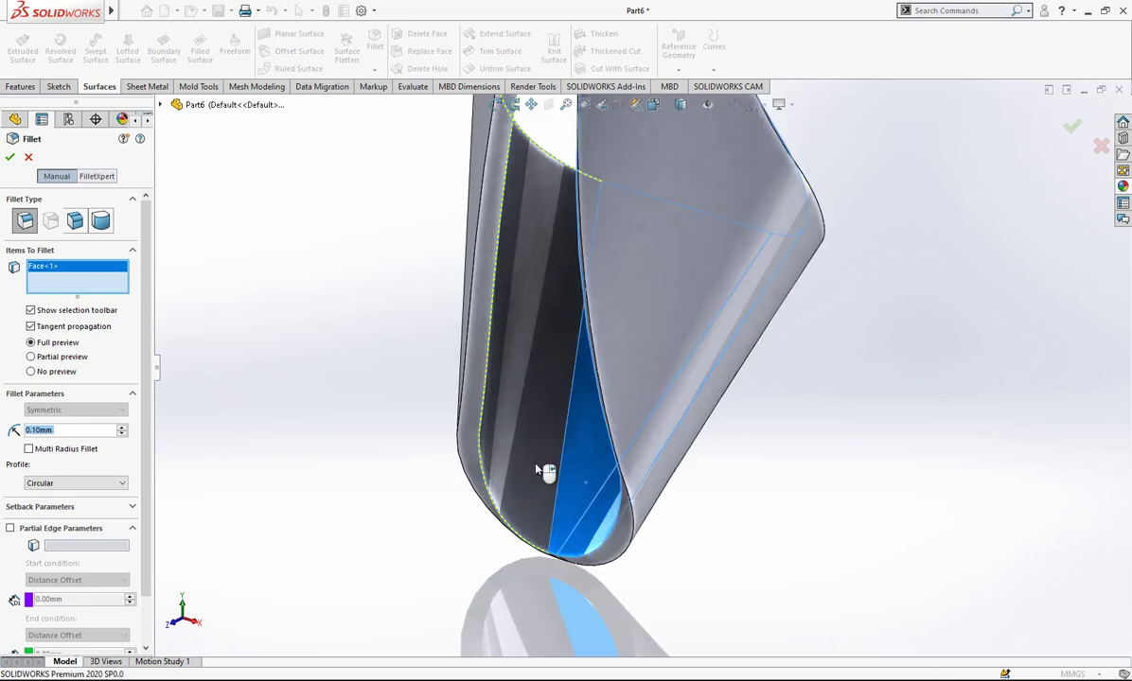
key(Escape)
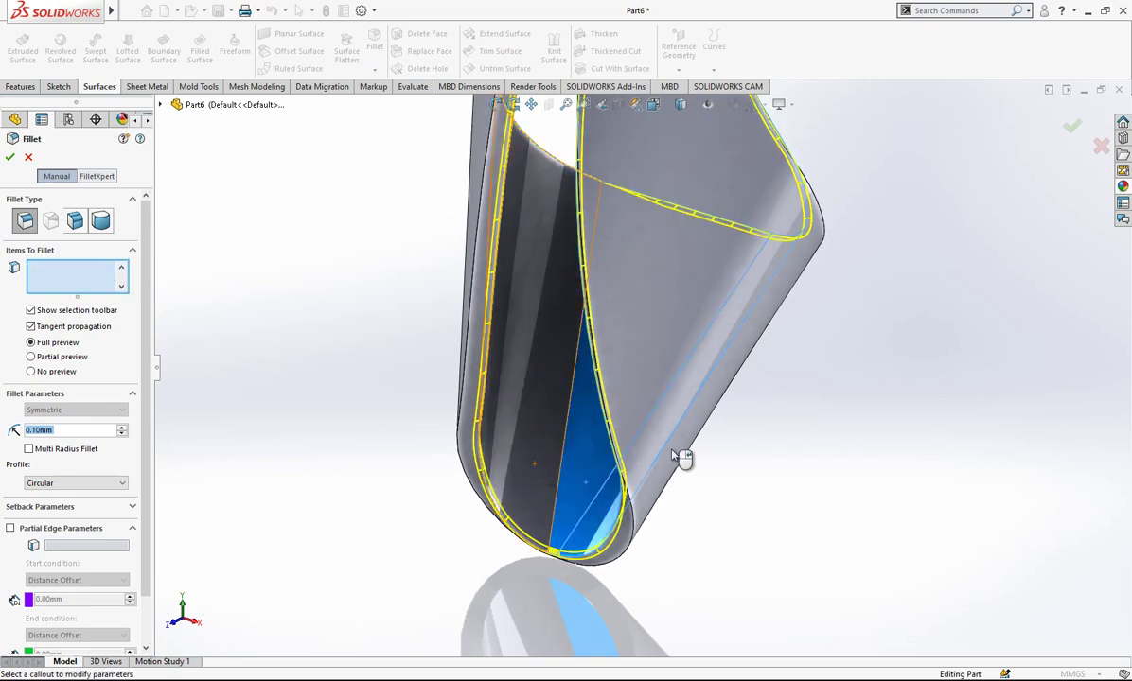
click(682, 456)
middle_drag(681, 459, 509, 241)
click(552, 290)
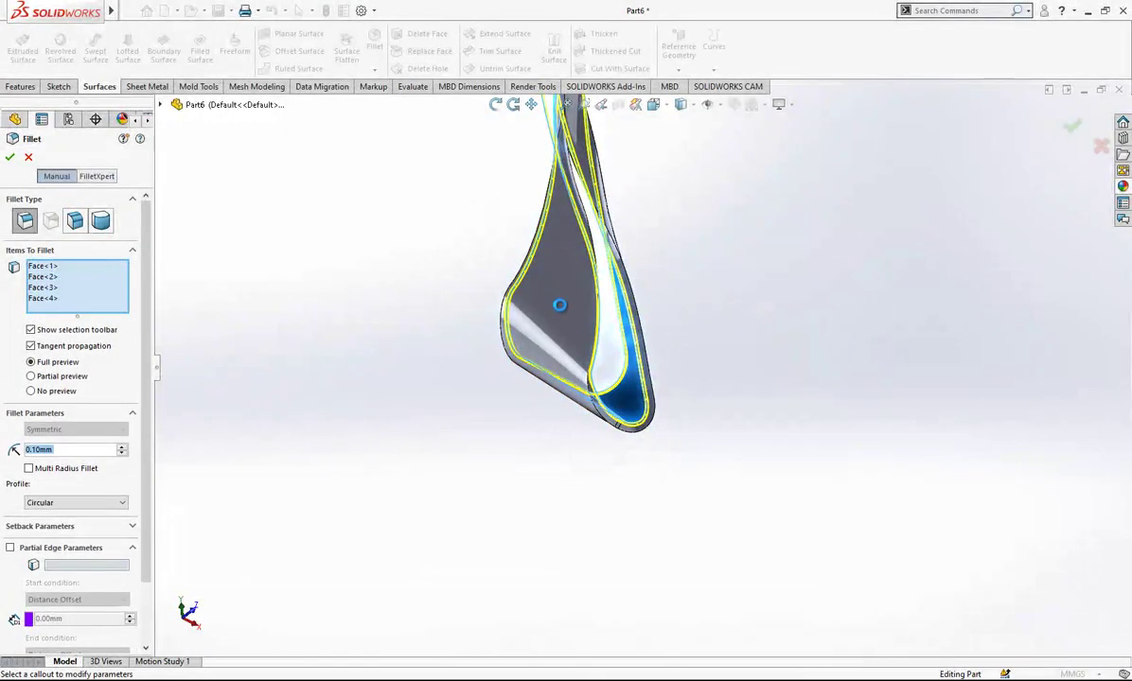
middle_drag(568, 390, 598, 421)
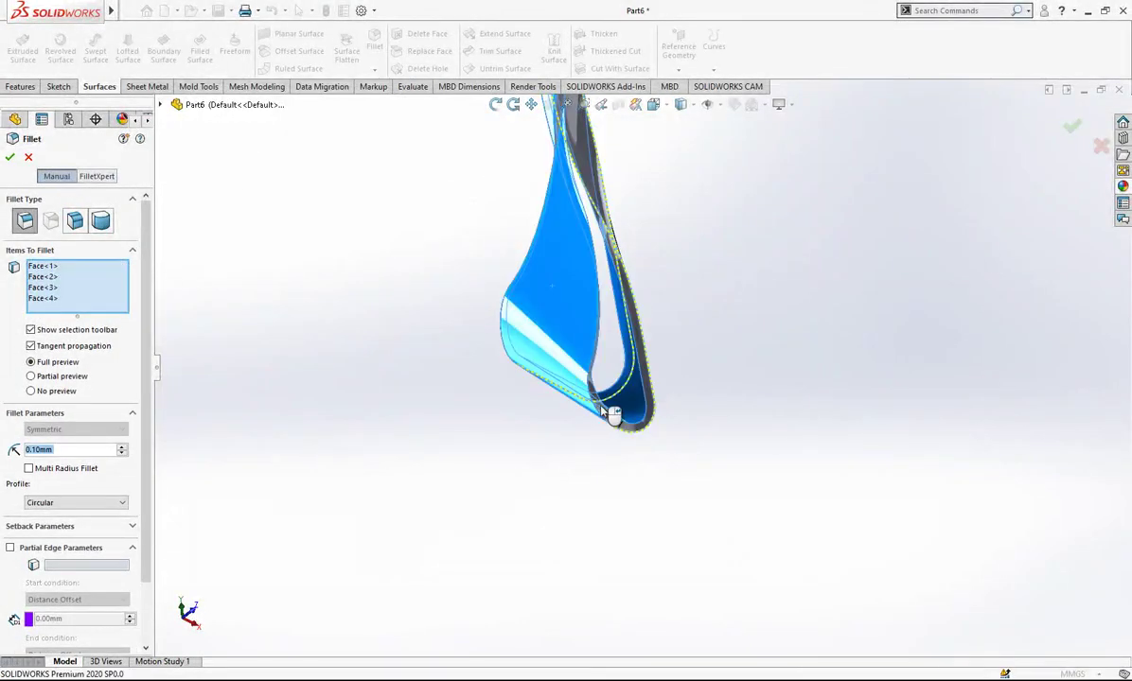
scroll(609, 415, down, 5)
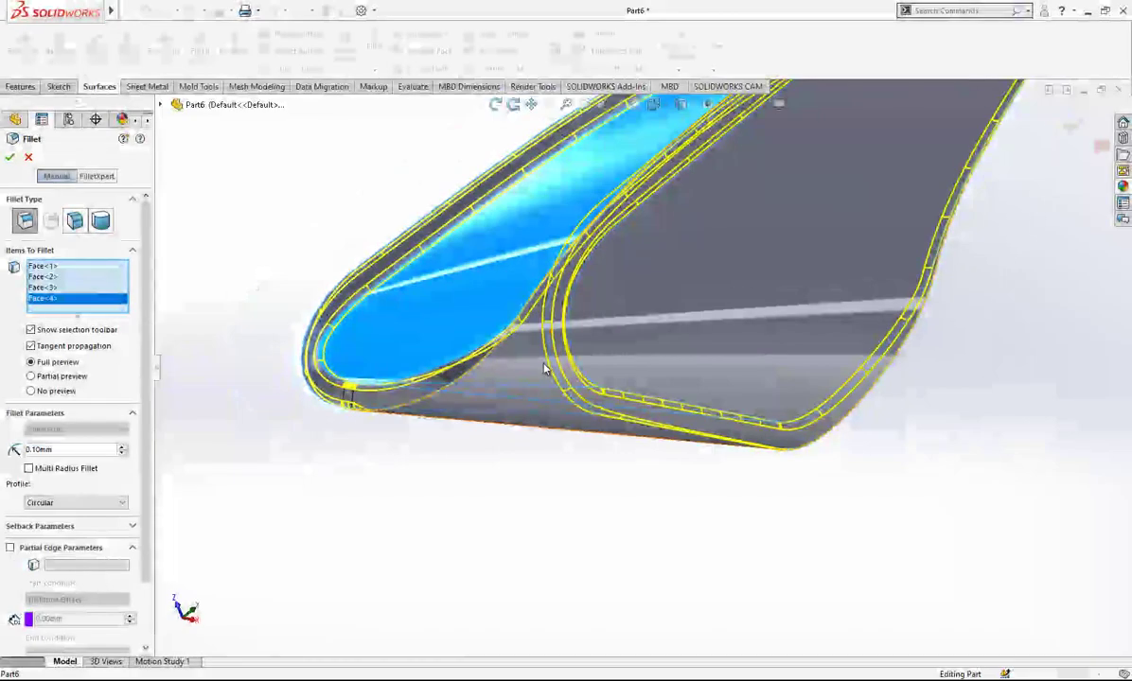
click(609, 349)
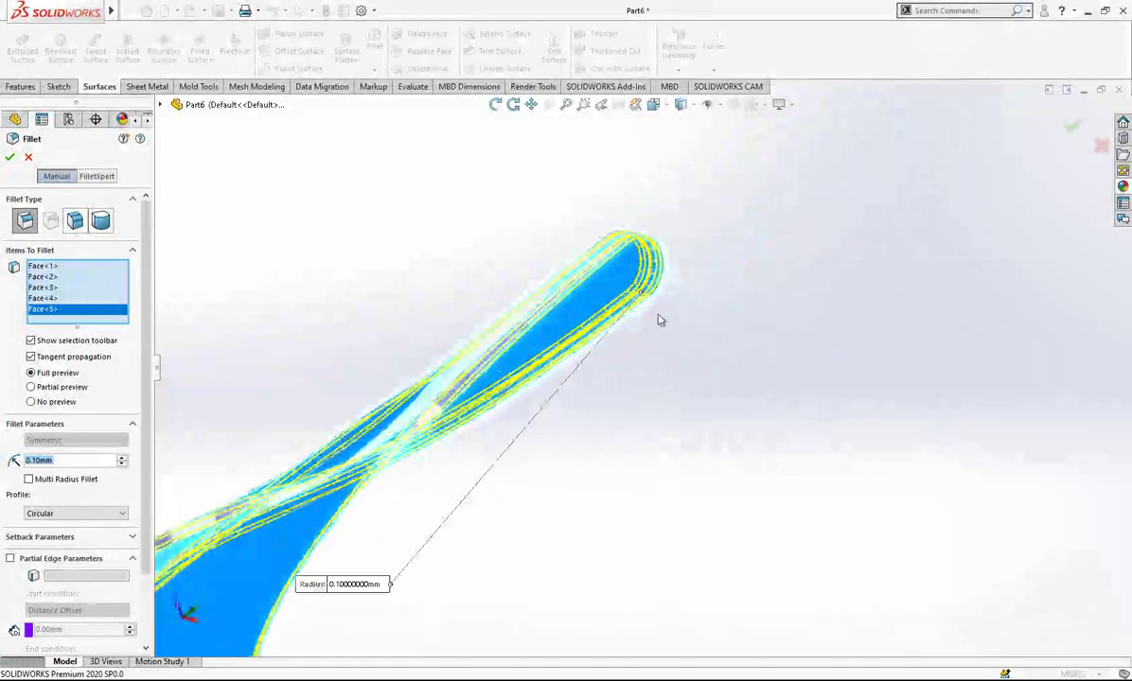
middle_drag(659, 320, 443, 520)
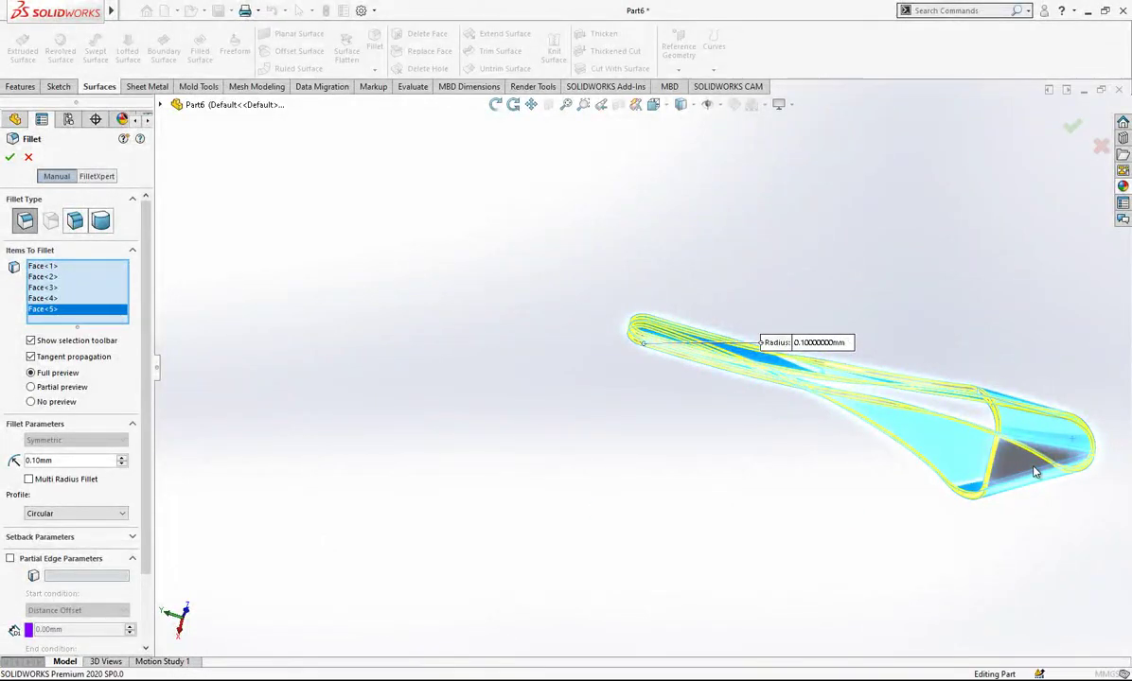
key(Return)
Edit the 0.1 mm fillet to include the remaining flat outer face at the wide lower end.
scroll(823, 382, down, 6)
middle_drag(848, 306, 500, 448)
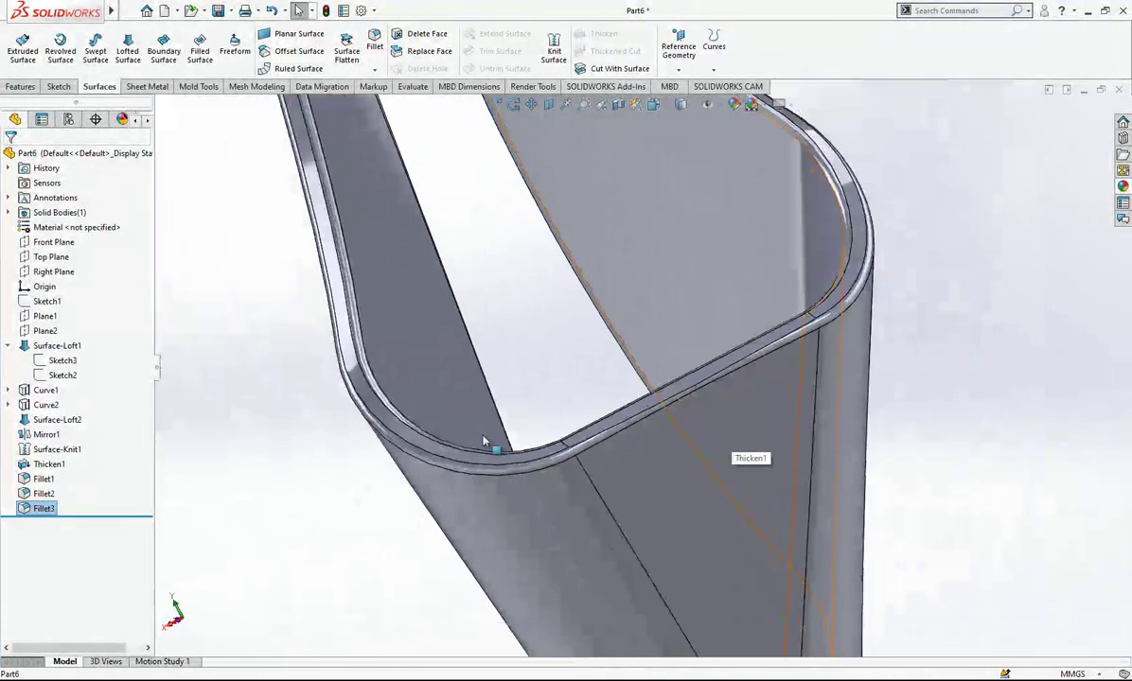
right_click(22, 505)
click(37, 356)
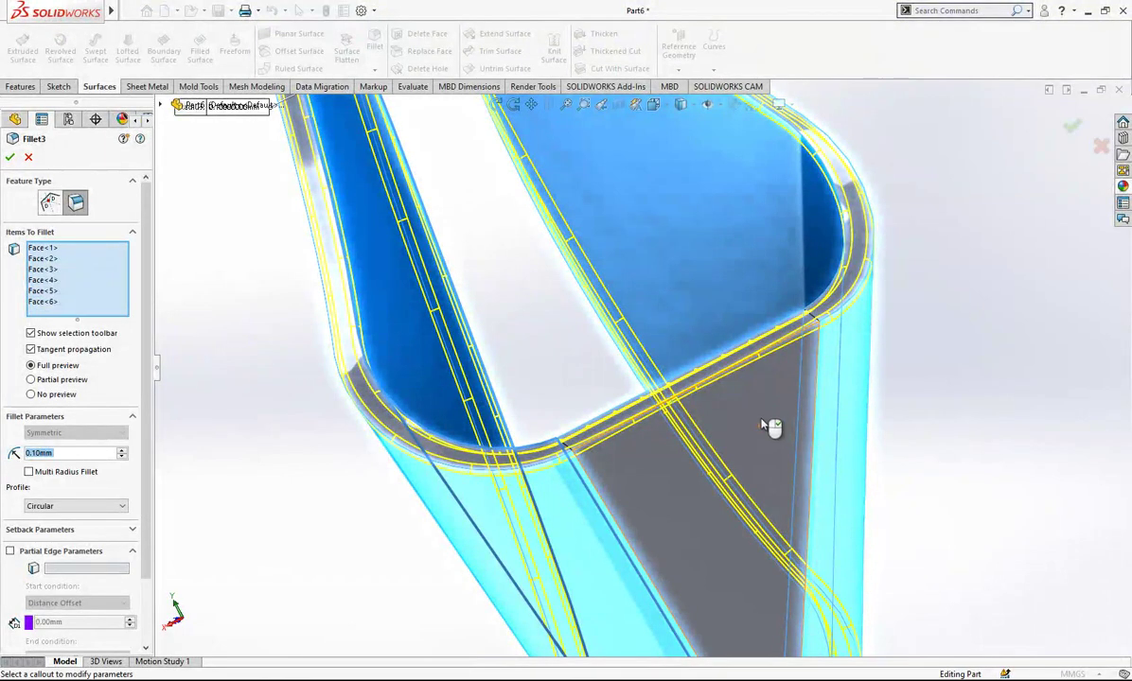
middle_drag(747, 449, 420, 282)
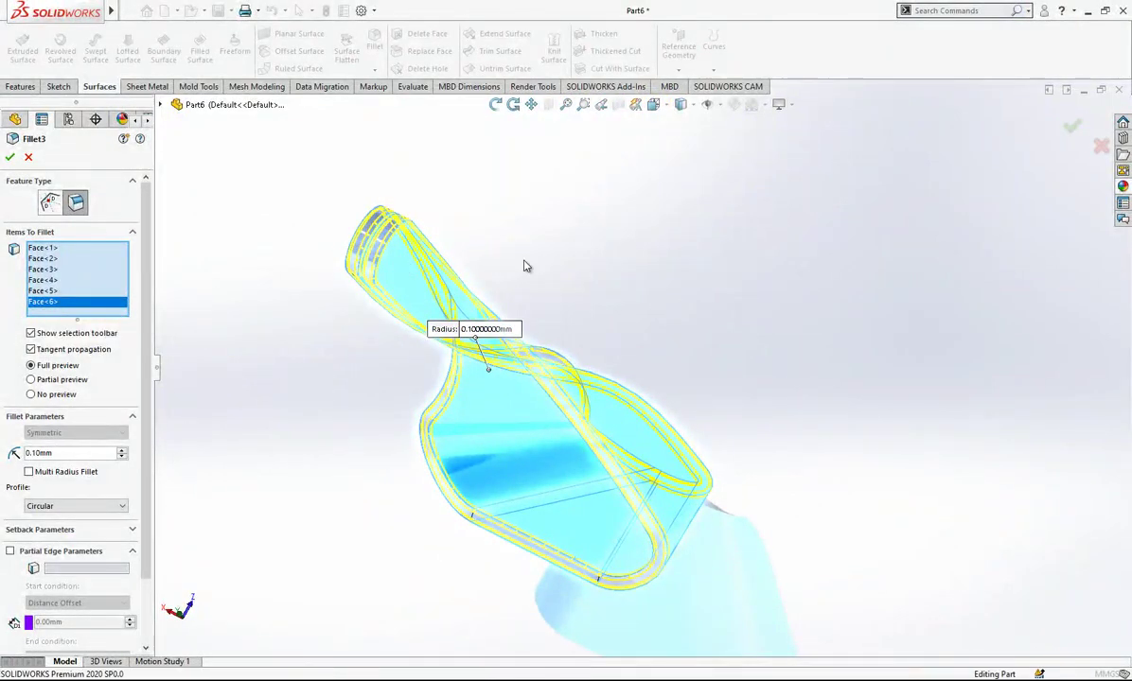
middle_drag(559, 338, 329, 605)
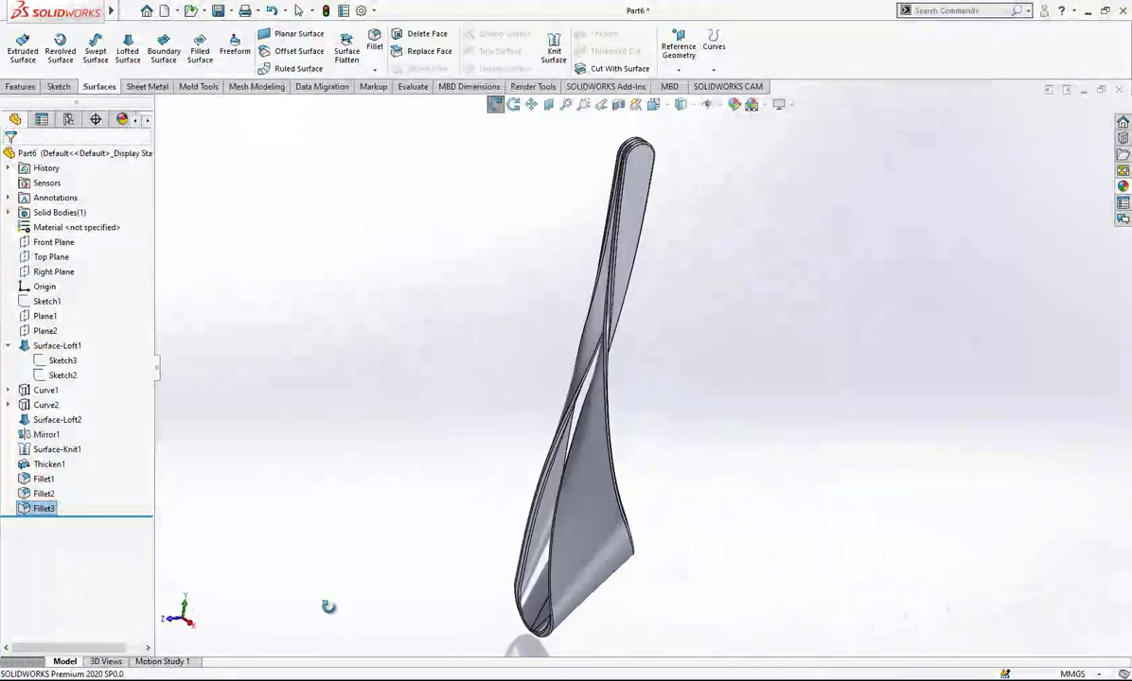
Assign Copper as the part's material and set the scene to Plain White.
right_click(54, 227)
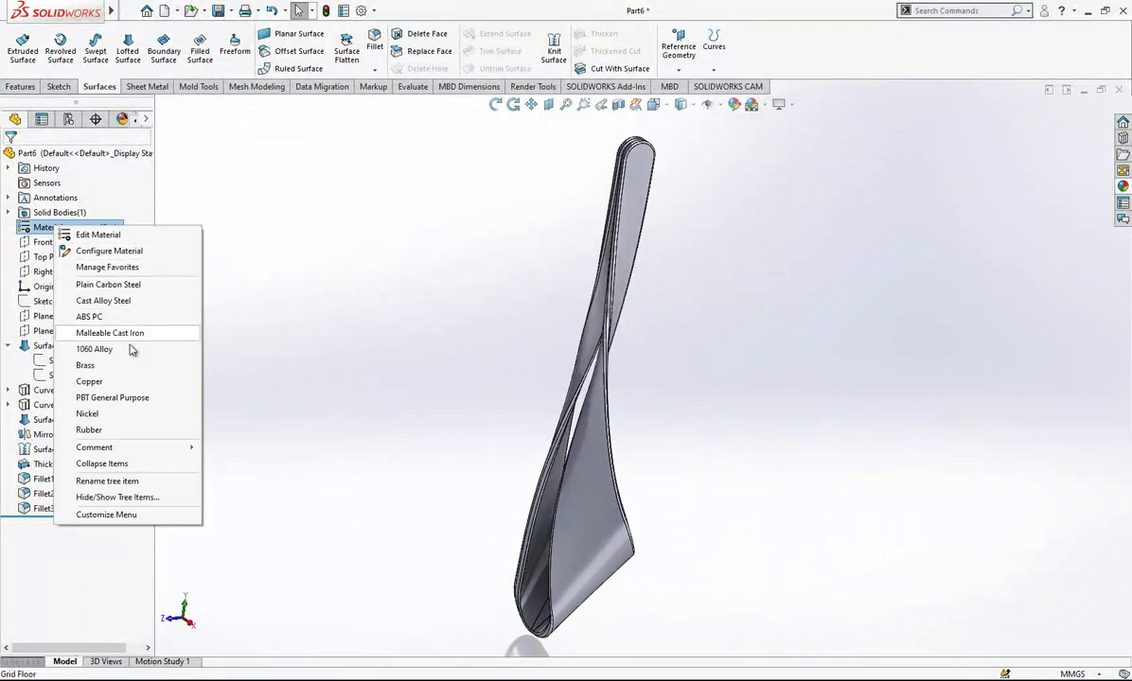
click(132, 382)
scroll(667, 282, down, 3)
scroll(626, 300, up, 5)
middle_drag(626, 295, 719, 127)
click(752, 104)
click(773, 151)
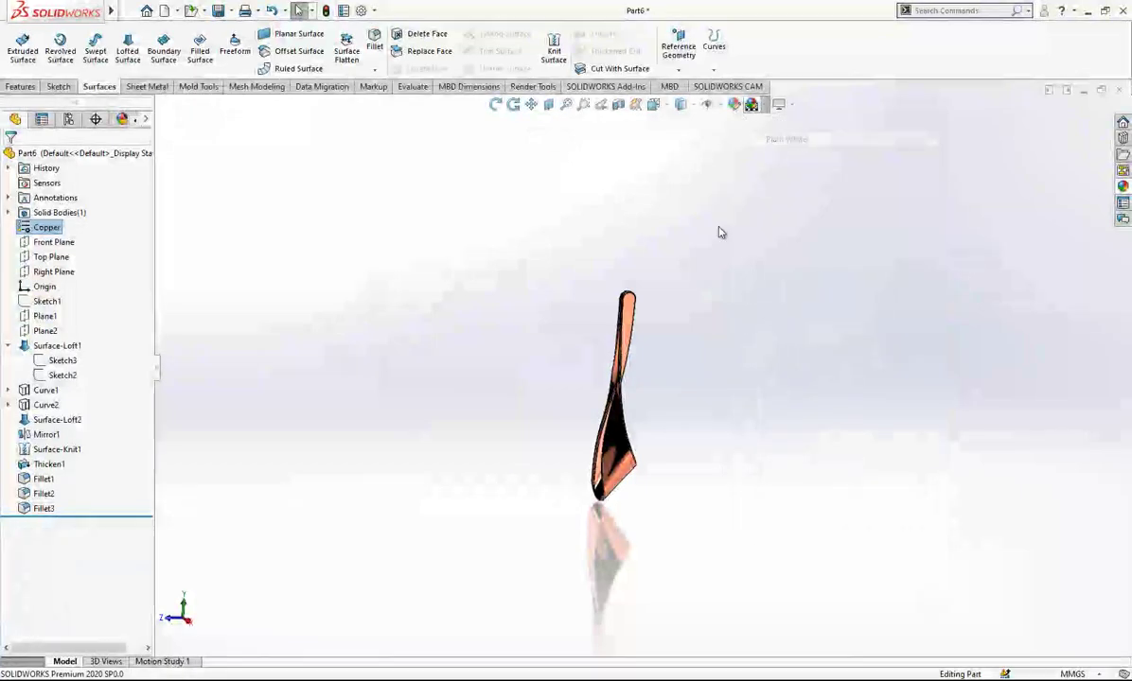
Orient the view normal to the Right Plane and start a sketch on that plane.
scroll(631, 315, down, 3)
middle_drag(631, 316, 746, 313)
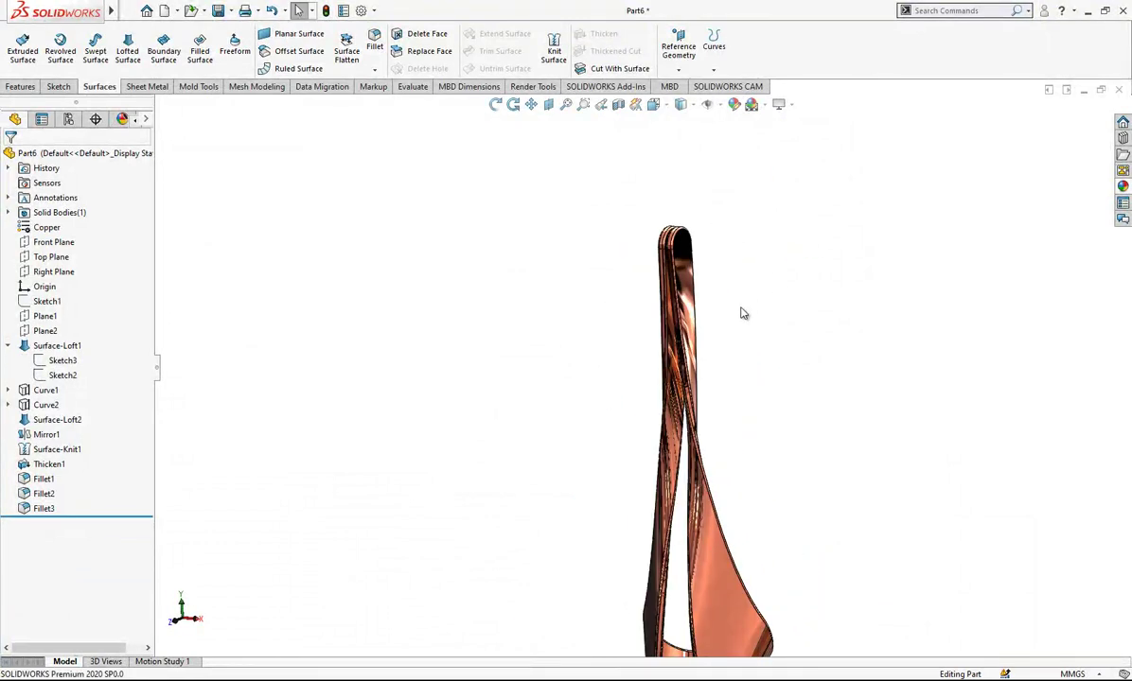
click(54, 273)
click(127, 256)
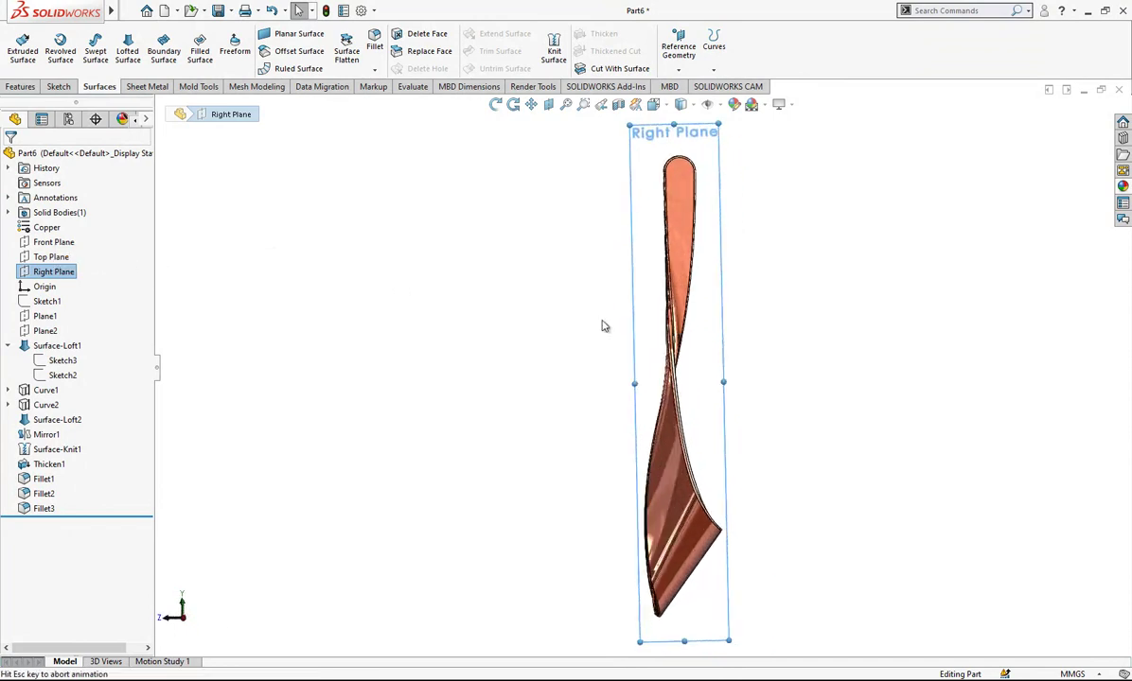
scroll(663, 242, down, 5)
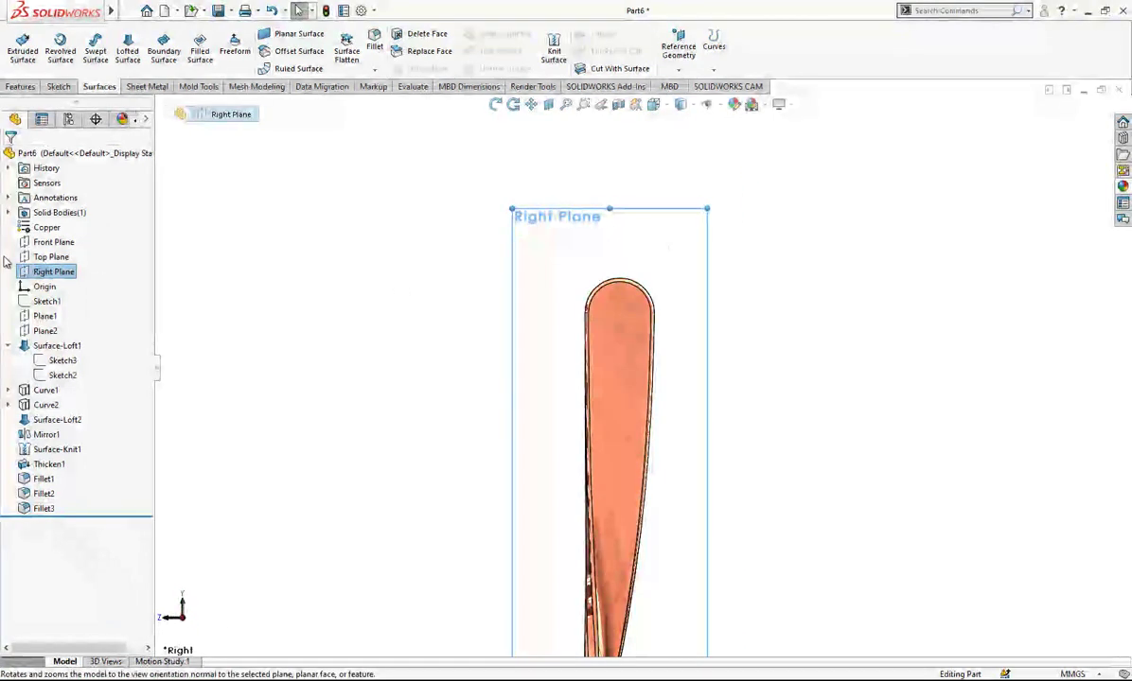
right_click(58, 275)
click(88, 252)
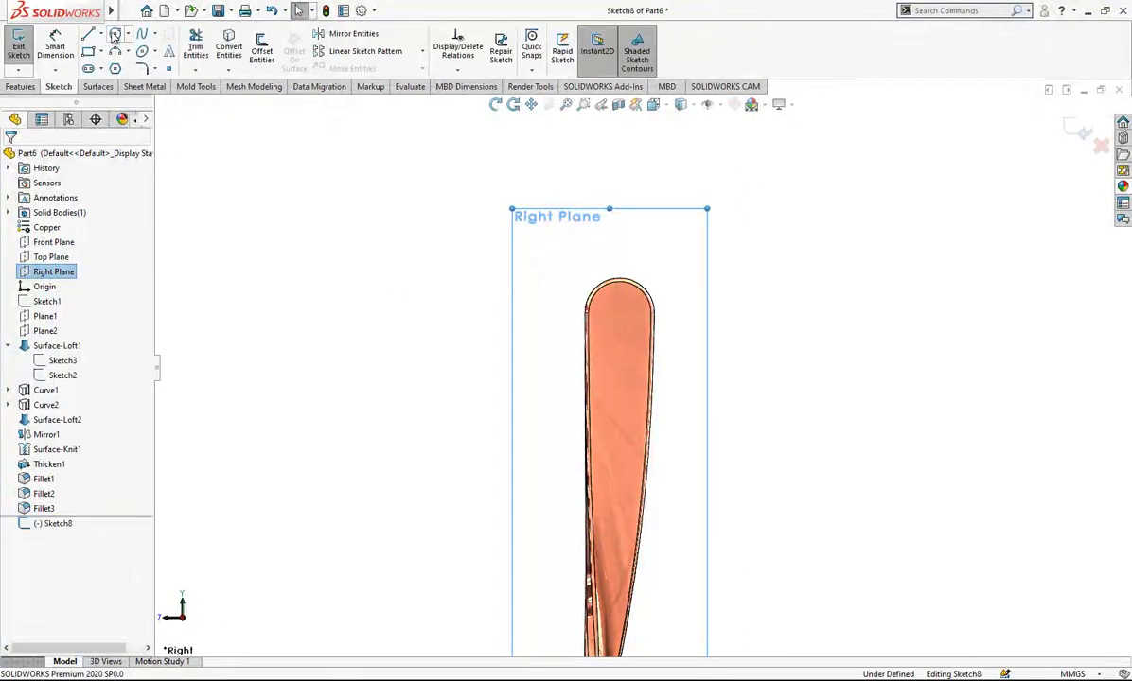
Draw a construction line about 1.99 mm long across the arm, joining the two ends of its rounded tip.
click(115, 35)
scroll(625, 331, down, 4)
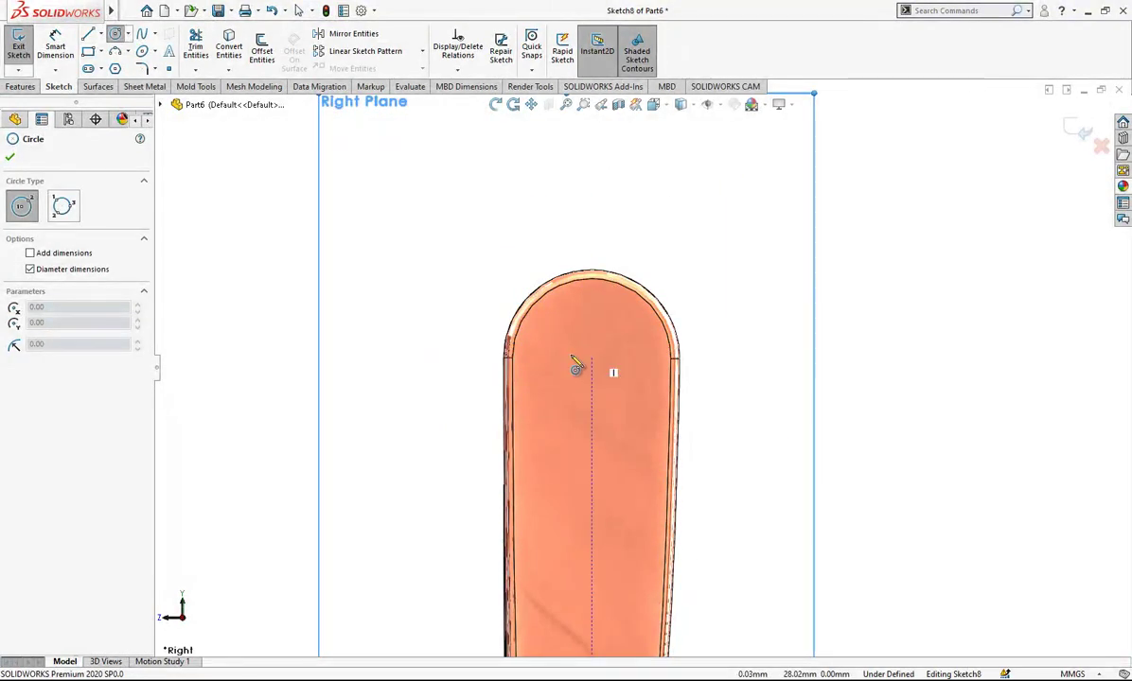
click(88, 33)
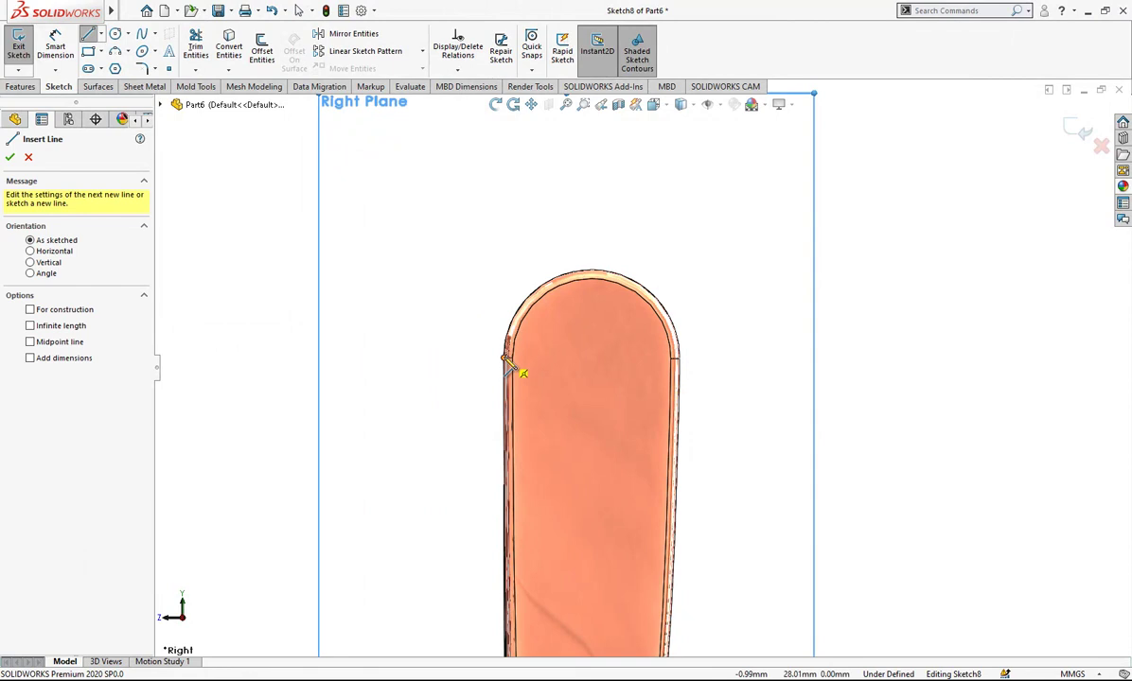
click(505, 357)
click(681, 360)
key(Escape)
scroll(632, 365, down, 2)
click(636, 365)
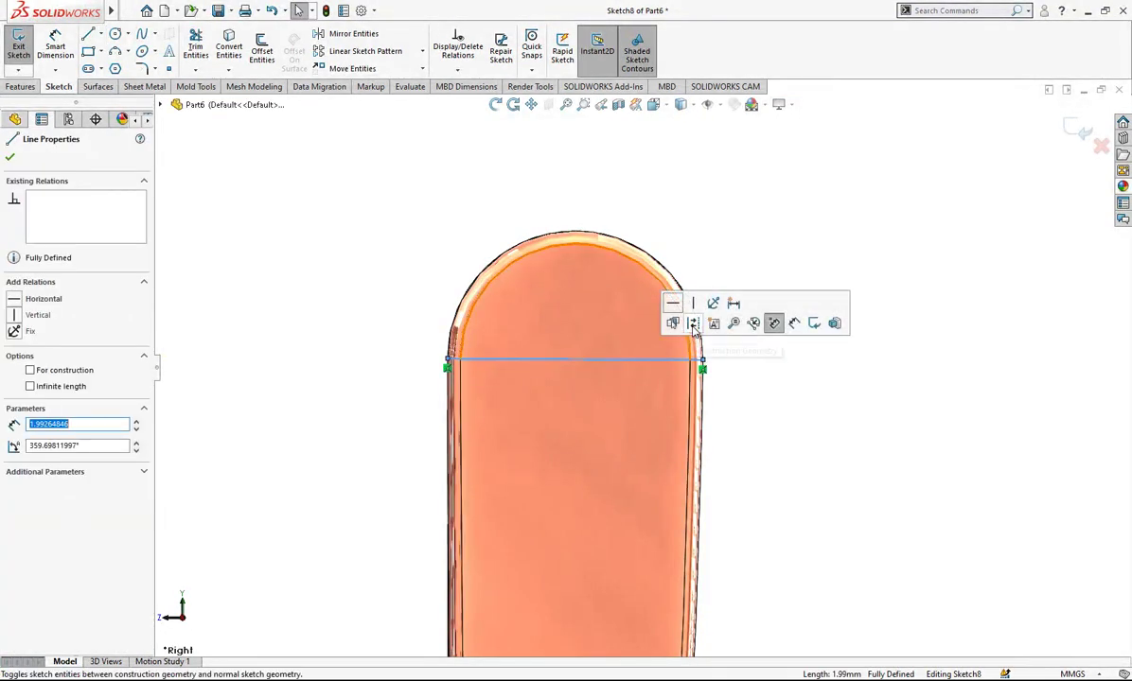
click(773, 323)
scroll(608, 324, down, 1)
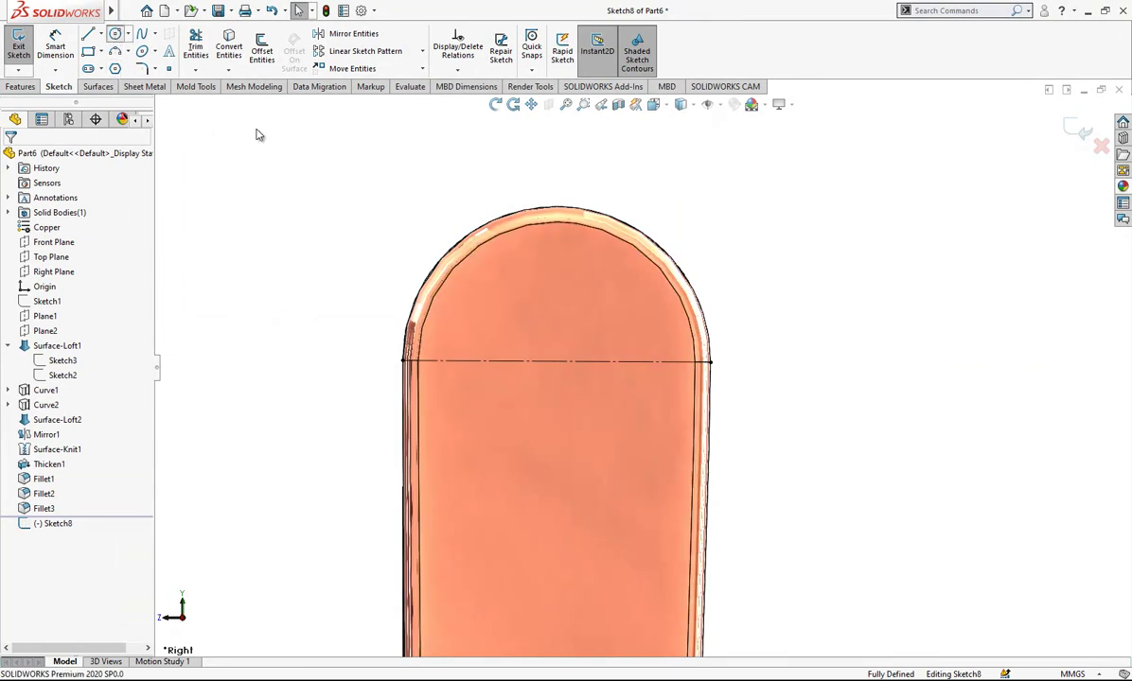
Sketch a circle centered on the construction line's midpoint, set its diameter to 0.75 mm, and exit the sketch.
click(115, 33)
mouse_move(556, 362)
mouse_down()
mouse_move(578, 284)
mouse_move(568, 285)
mouse_up()
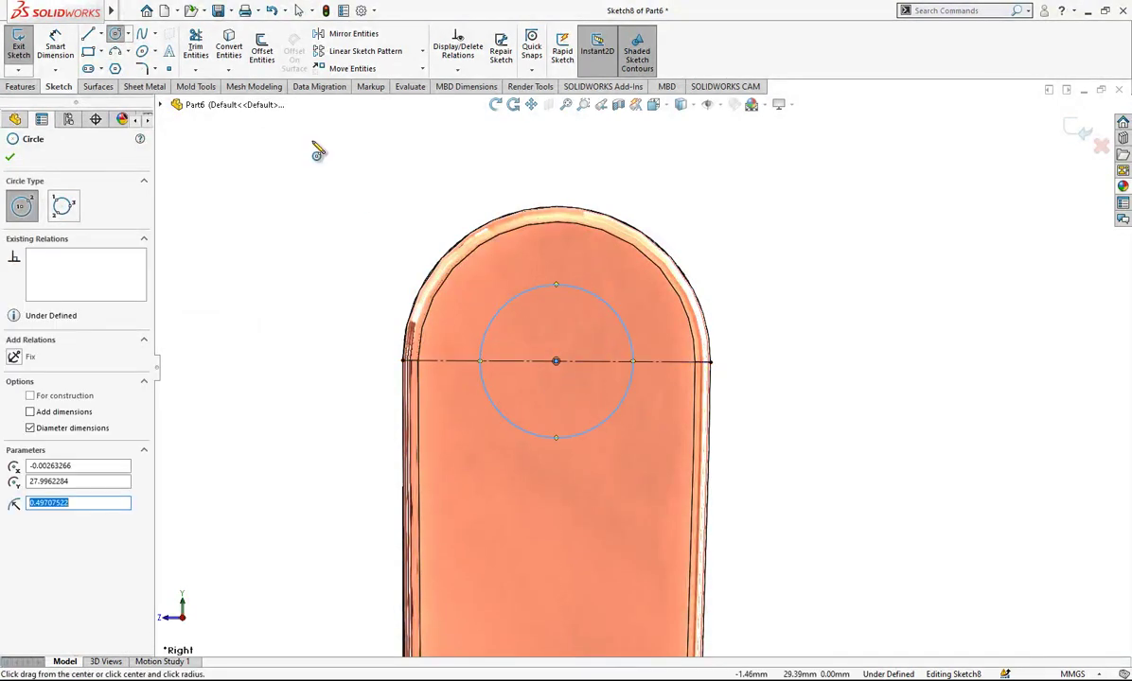
click(52, 49)
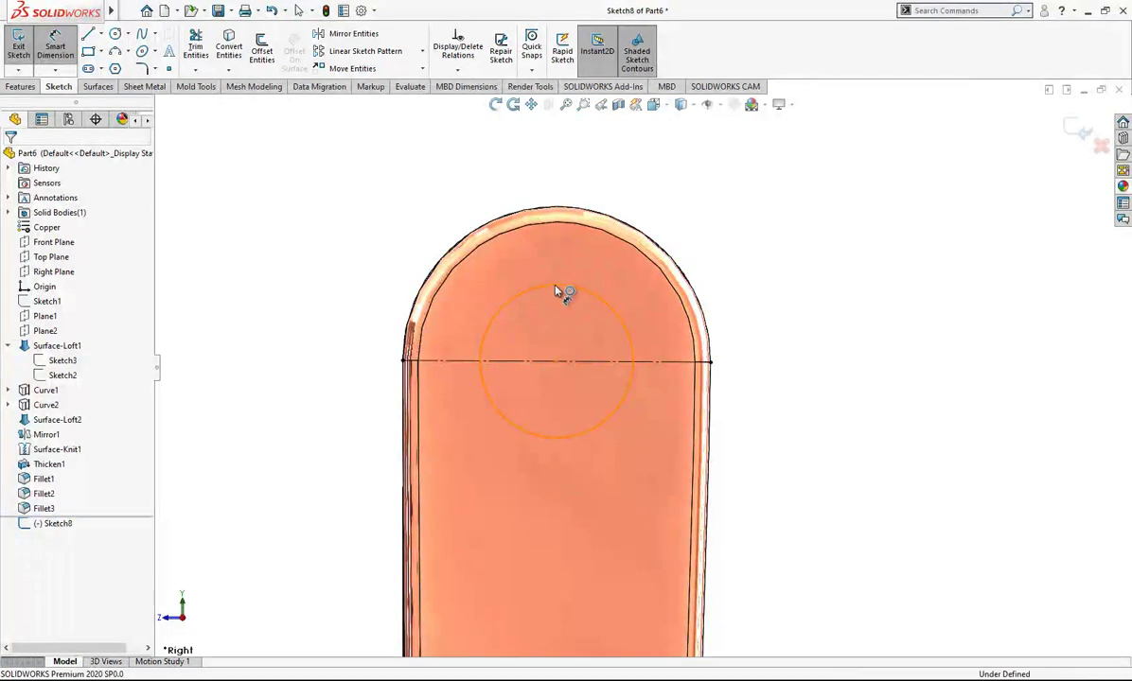
click(558, 292)
click(562, 324)
text(0.75)
key(Return)
click(1082, 135)
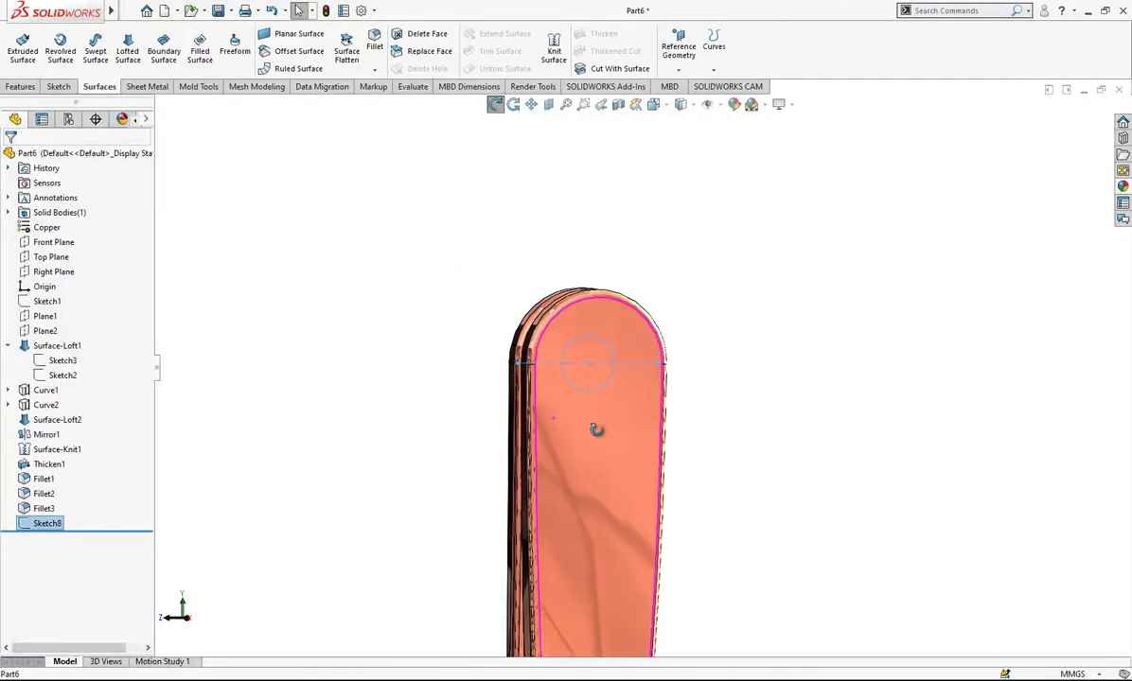
Cut-extrude the circle with Through All - Both to make a hole through both arm ends.
click(19, 86)
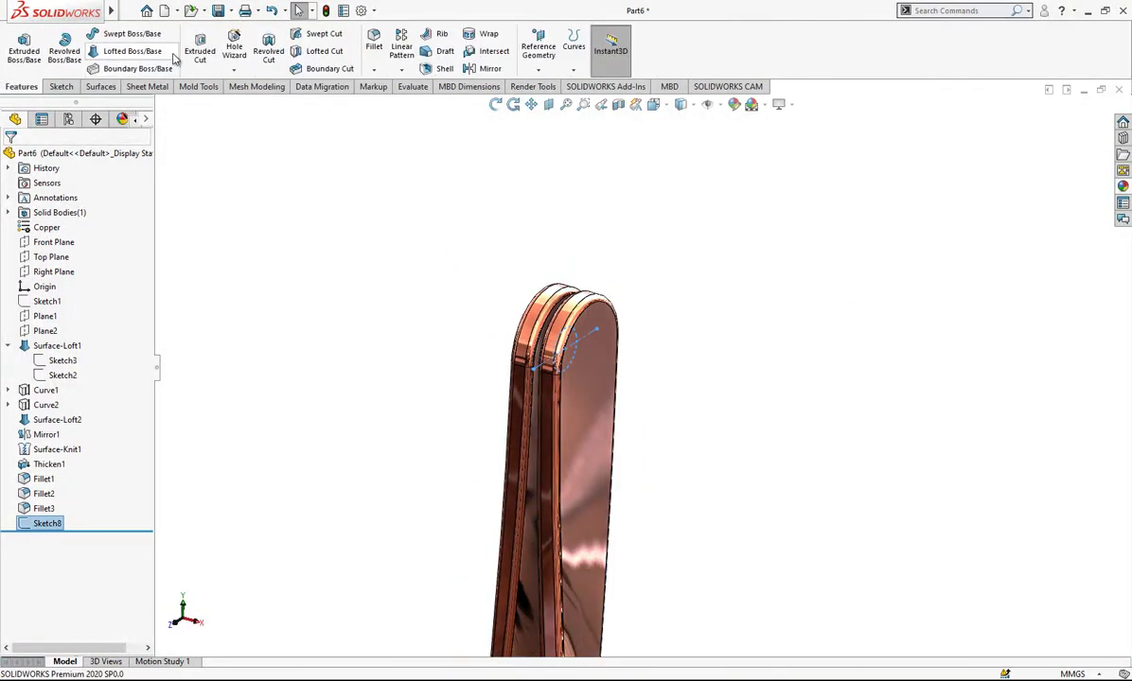
click(65, 238)
click(71, 267)
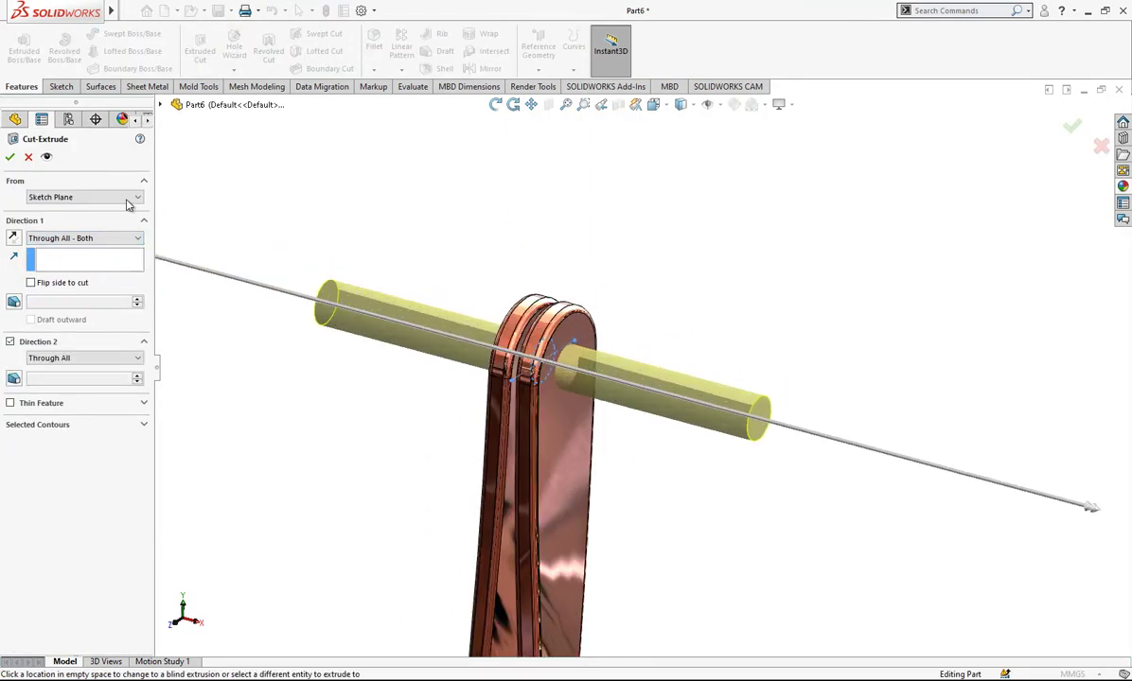
click(10, 157)
Start a new sketch on the Right Plane and orient the view normal to it.
middle_drag(579, 207, 632, 284)
click(57, 272)
right_click(632, 284)
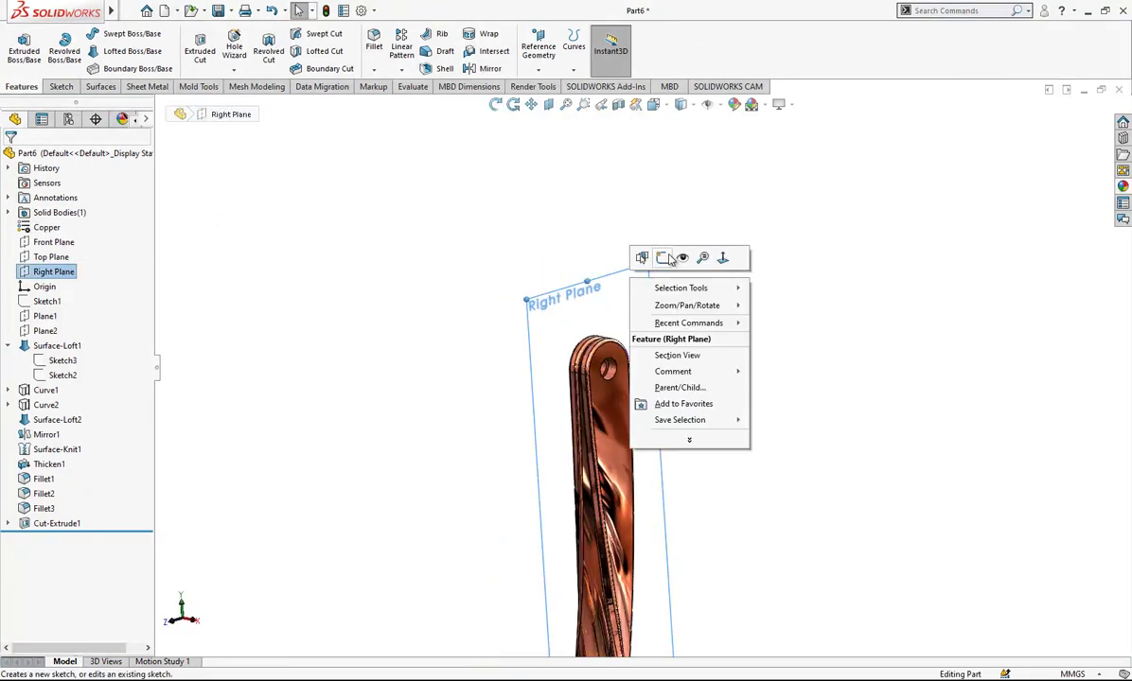
click(662, 258)
click(653, 105)
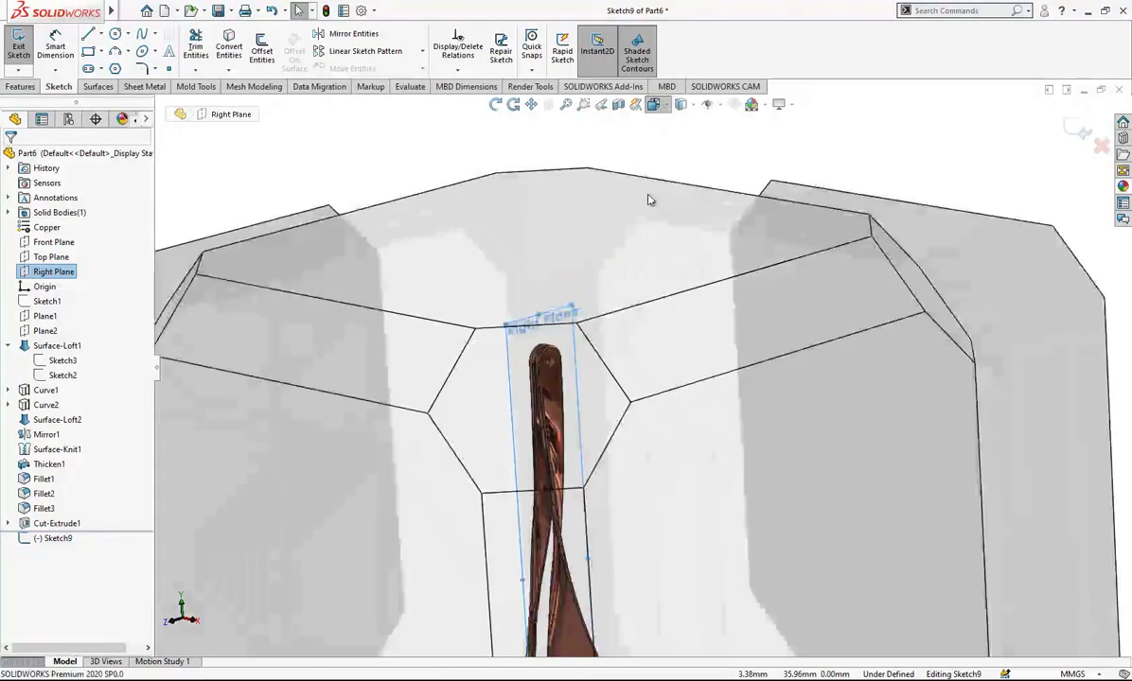
click(554, 338)
scroll(676, 161, down, 8)
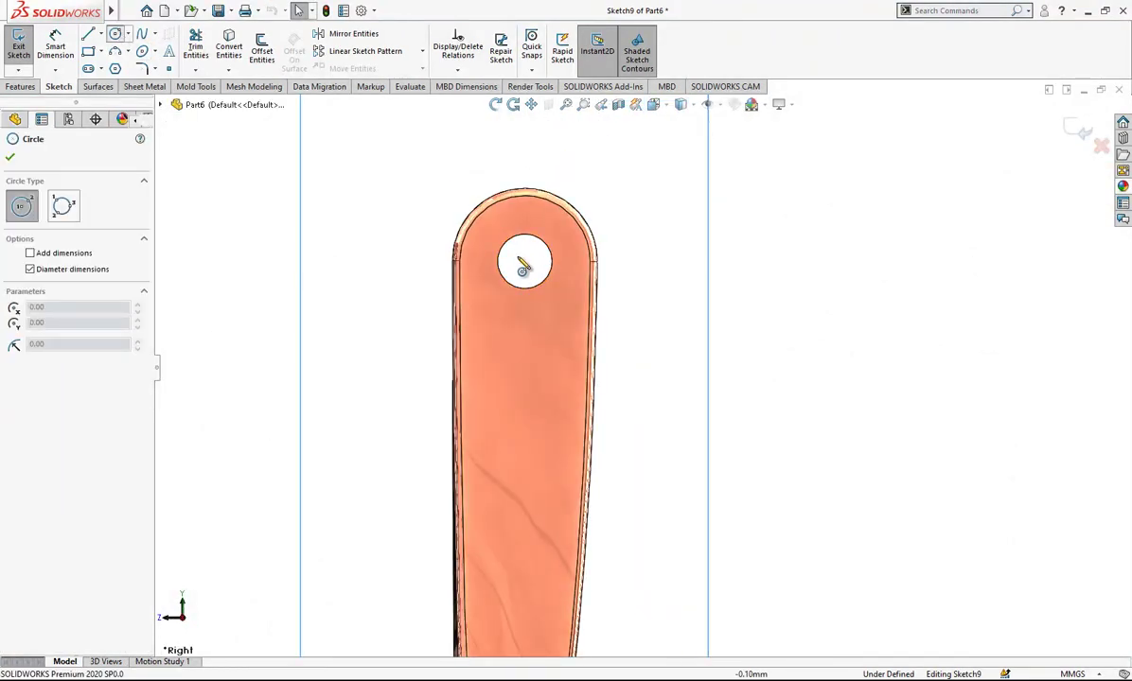
Sketch a circle centered inside the arm-end hole and set its diameter to 0.5 mm.
click(526, 262)
click(534, 253)
scroll(619, 244, up, 3)
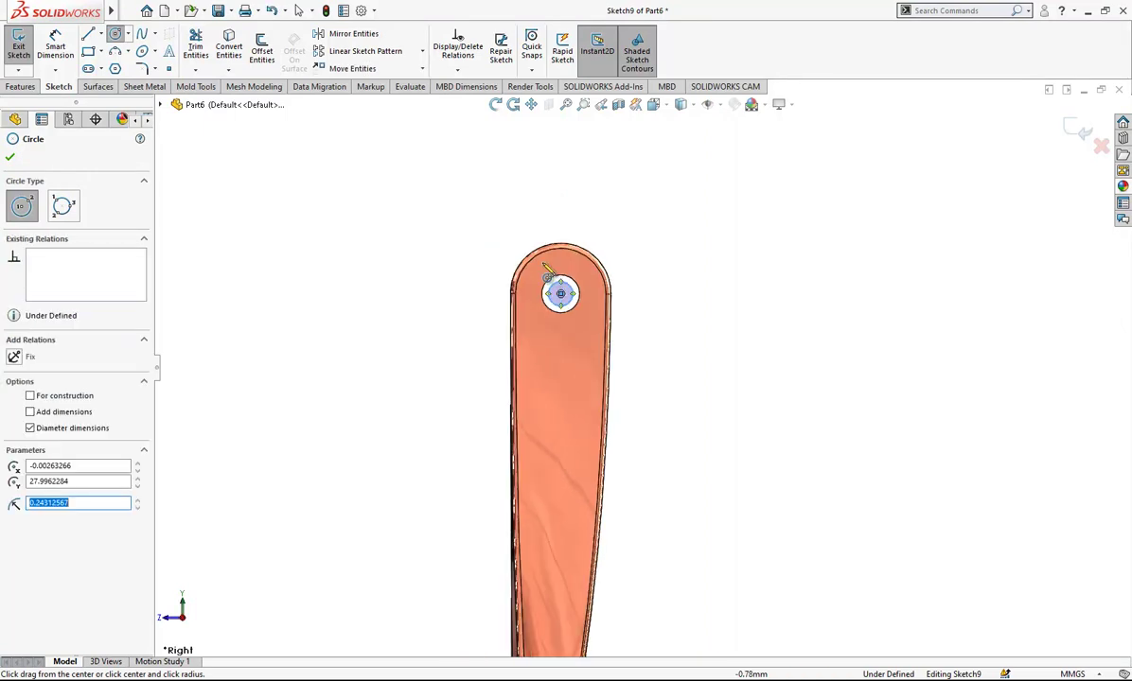
click(54, 48)
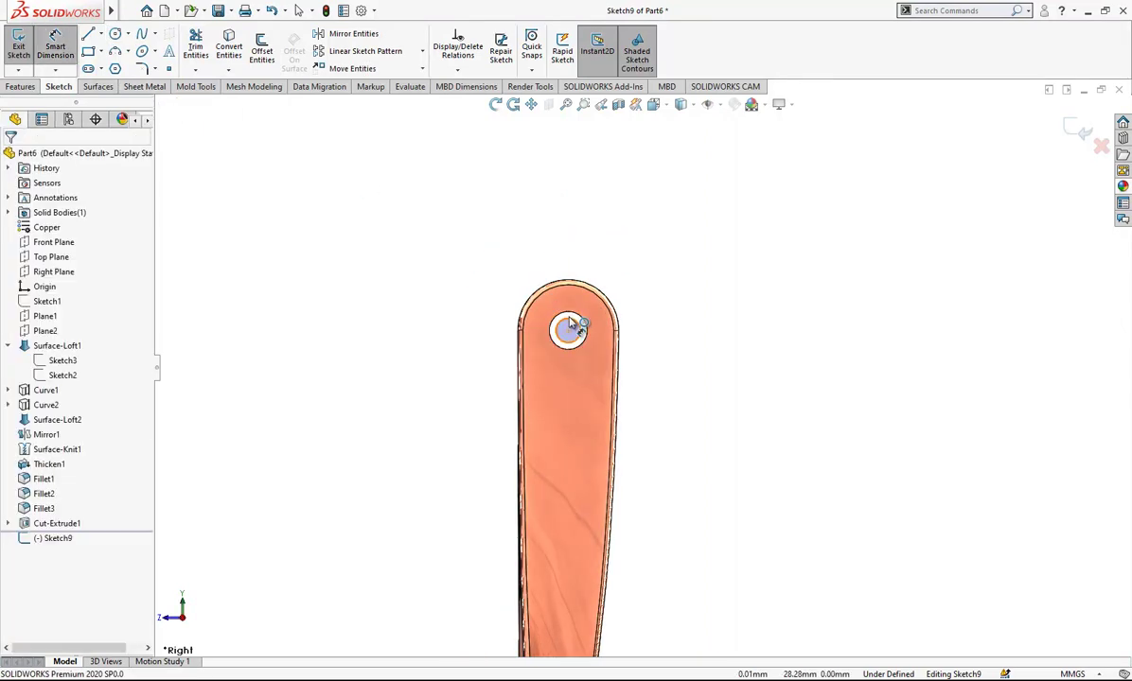
click(582, 321)
click(701, 301)
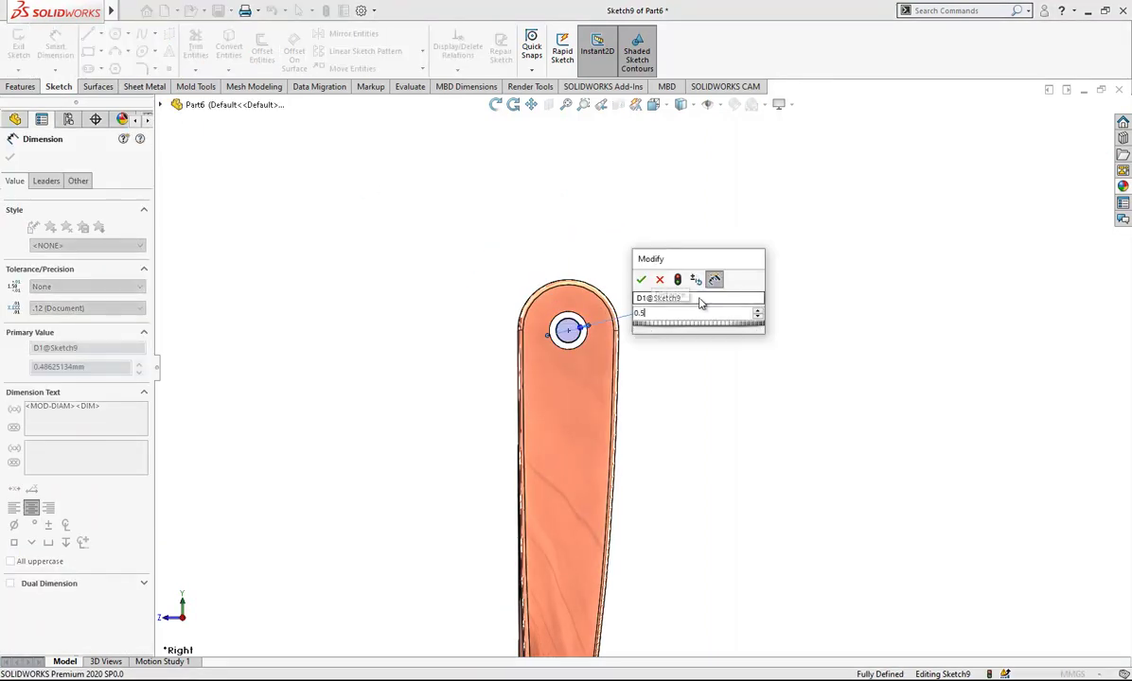
key(Return)
Draw a vertical line about 1.48 mm long up from the circle's center plus a connected horizontal line, and convert both to construction geometry.
scroll(705, 289, down, 2)
key(l)
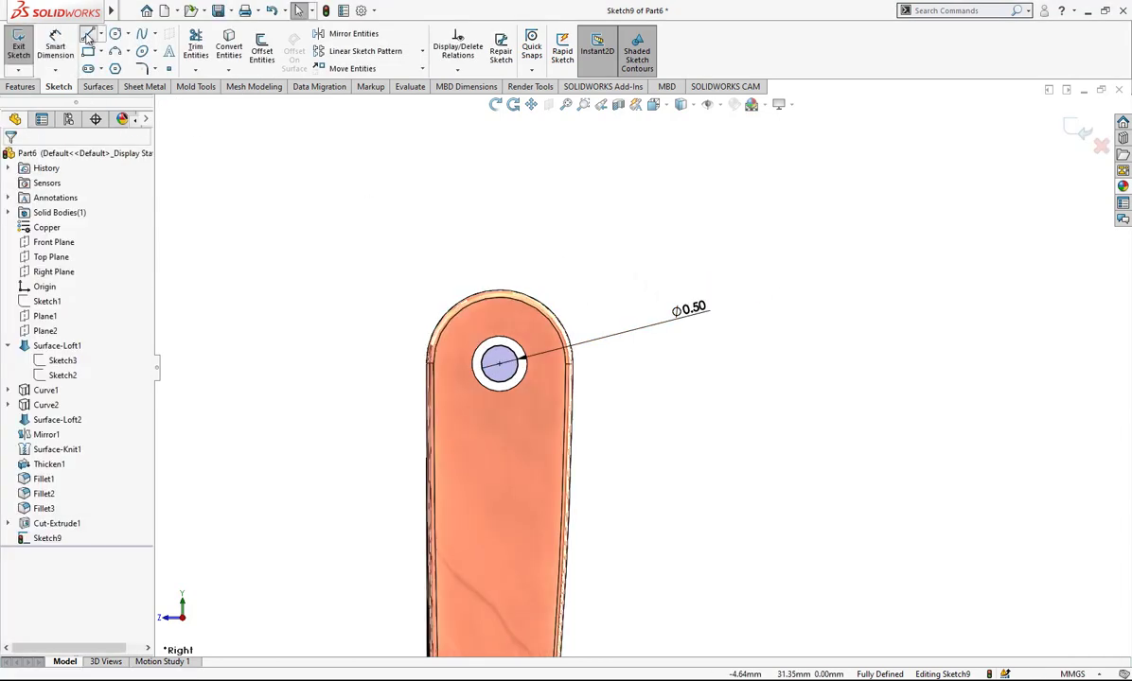
click(499, 363)
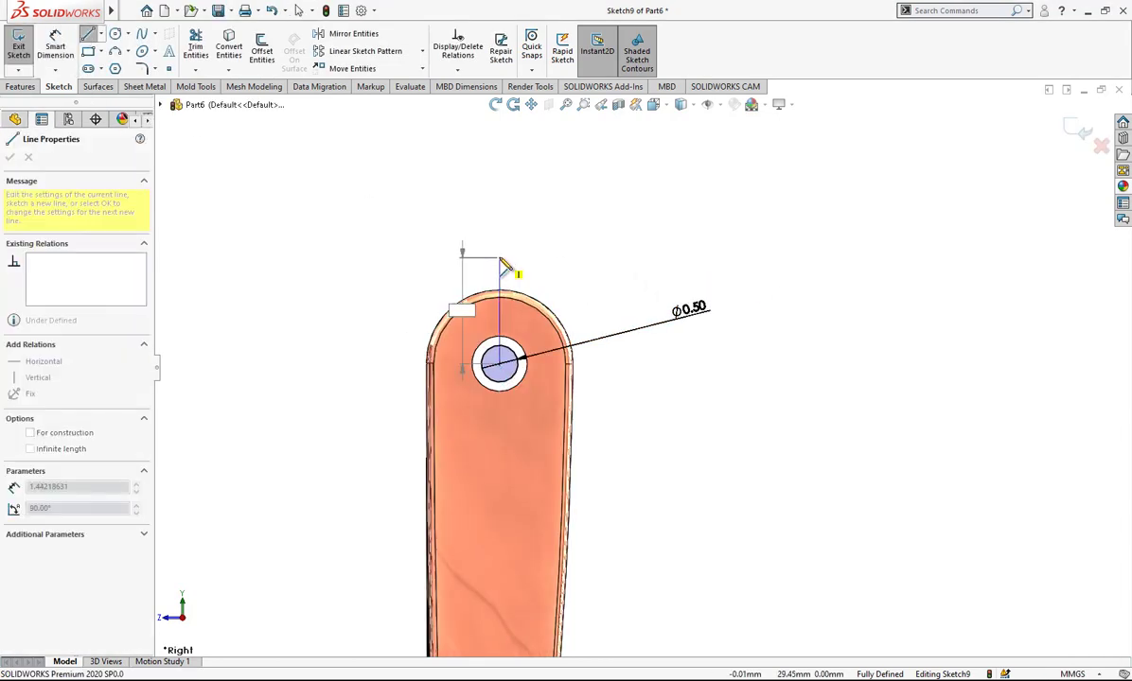
click(499, 255)
click(587, 265)
key(Escape)
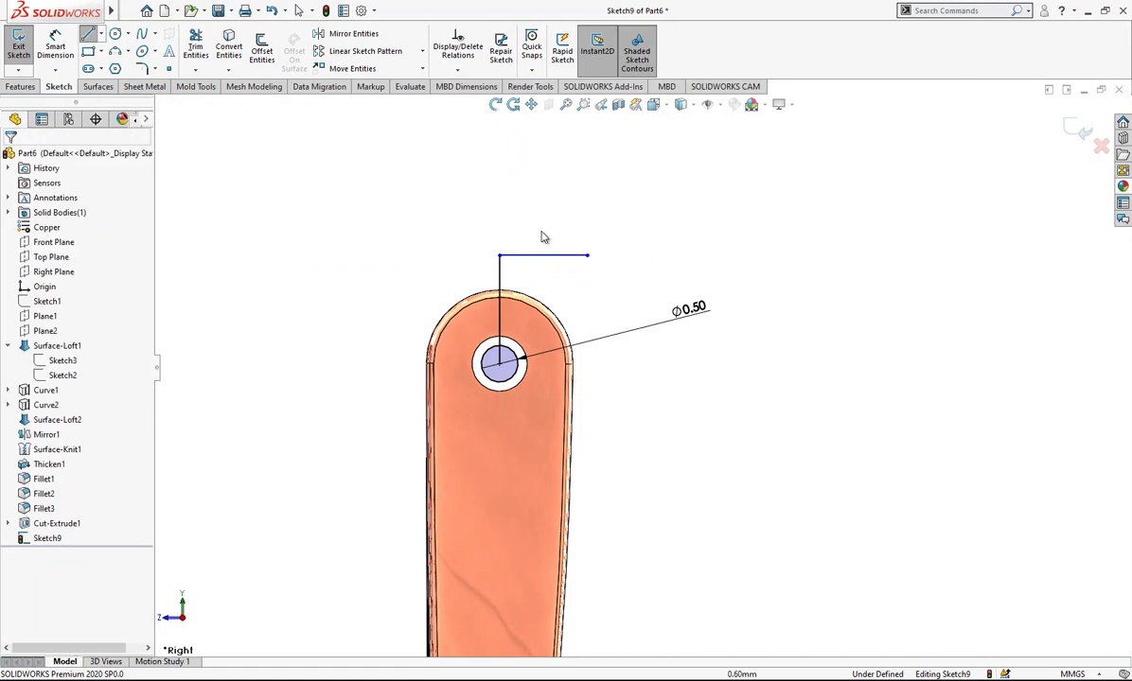
drag(491, 277, 492, 277)
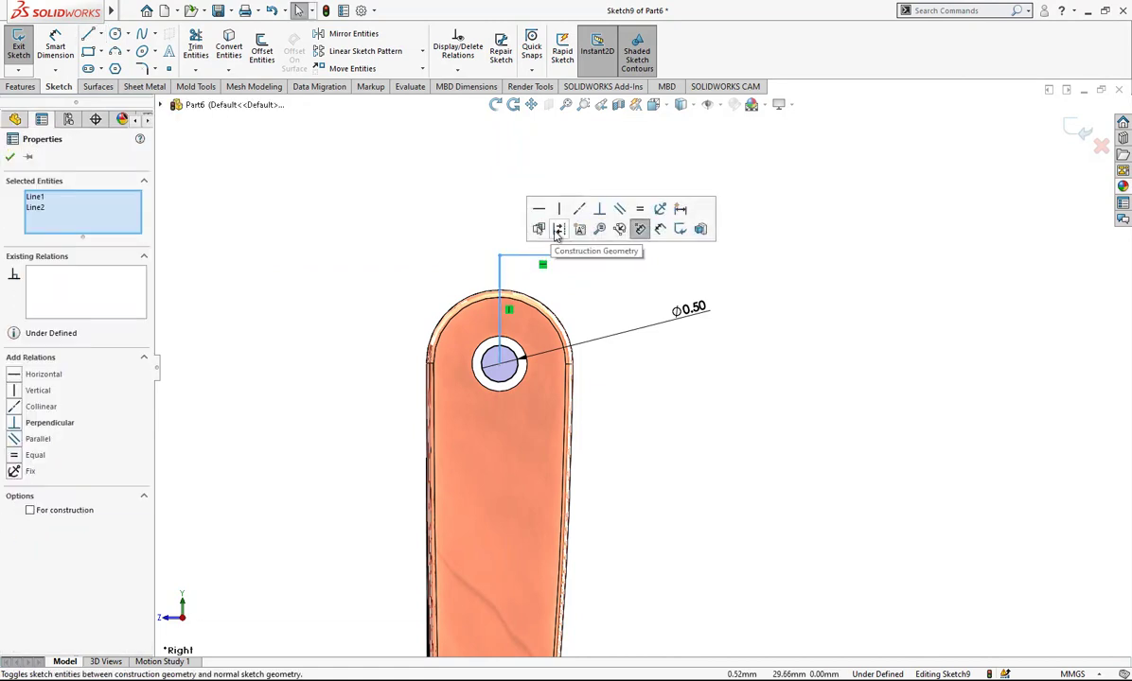
click(598, 225)
Dimension the vertical construction line and set its length to 1 mm.
scroll(556, 242, down, 1)
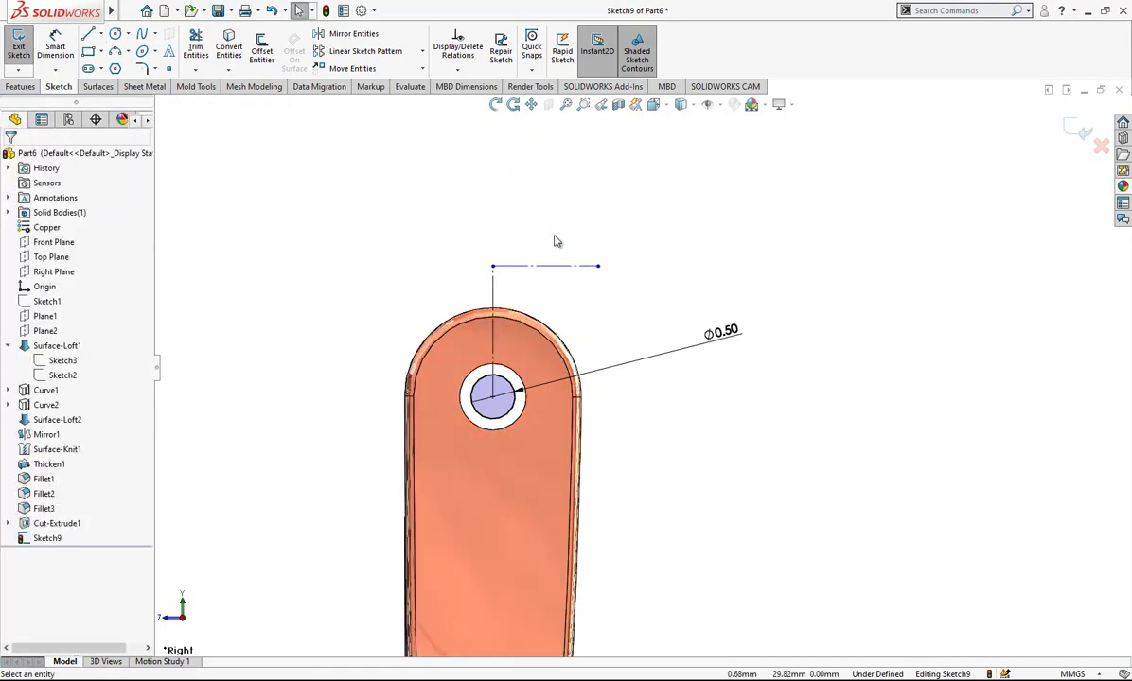
click(66, 42)
click(499, 293)
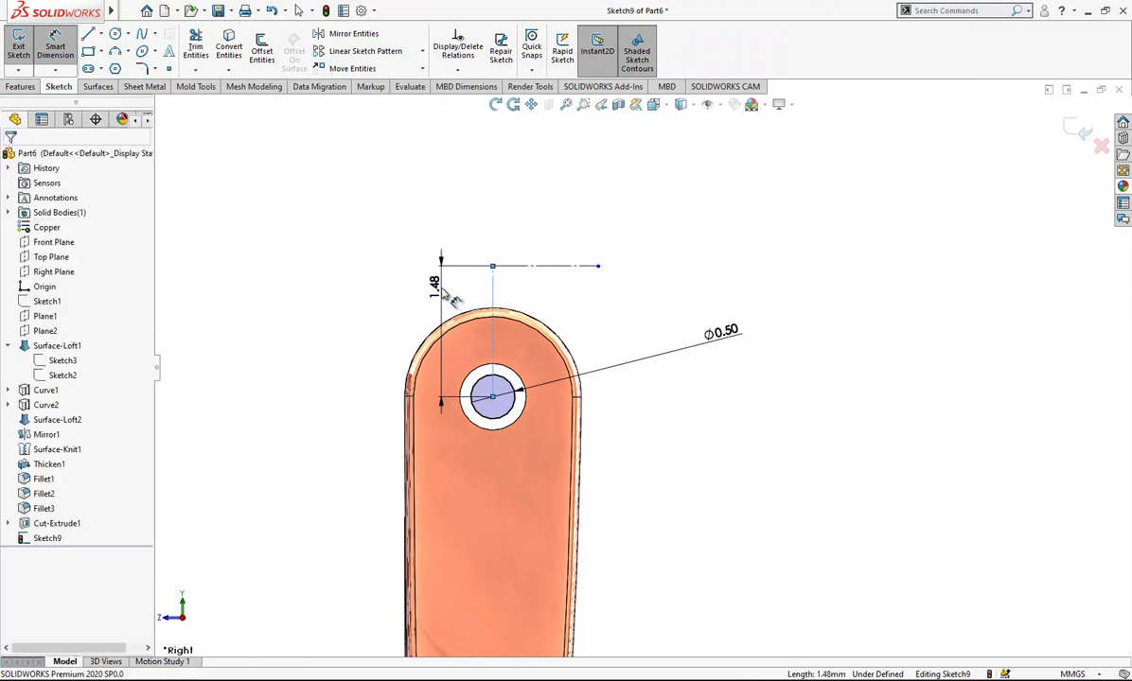
click(441, 288)
key(Return)
key(Escape)
scroll(596, 324, down, 2)
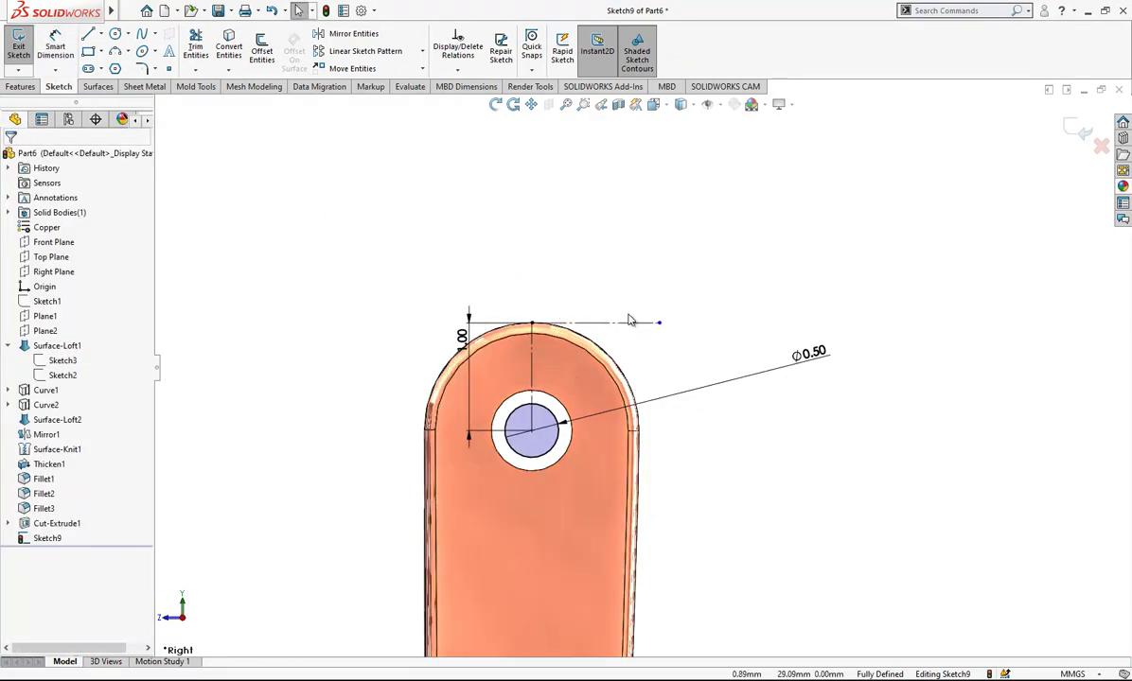
Reposition the free end of the horizontal construction line and exit the sketch.
drag(659, 323, 738, 329)
drag(644, 330, 632, 330)
mouse_move(536, 331)
middle_down()
mouse_move(636, 356)
mouse_move(596, 367)
middle_up()
scroll(595, 367, down, 3)
click(939, 212)
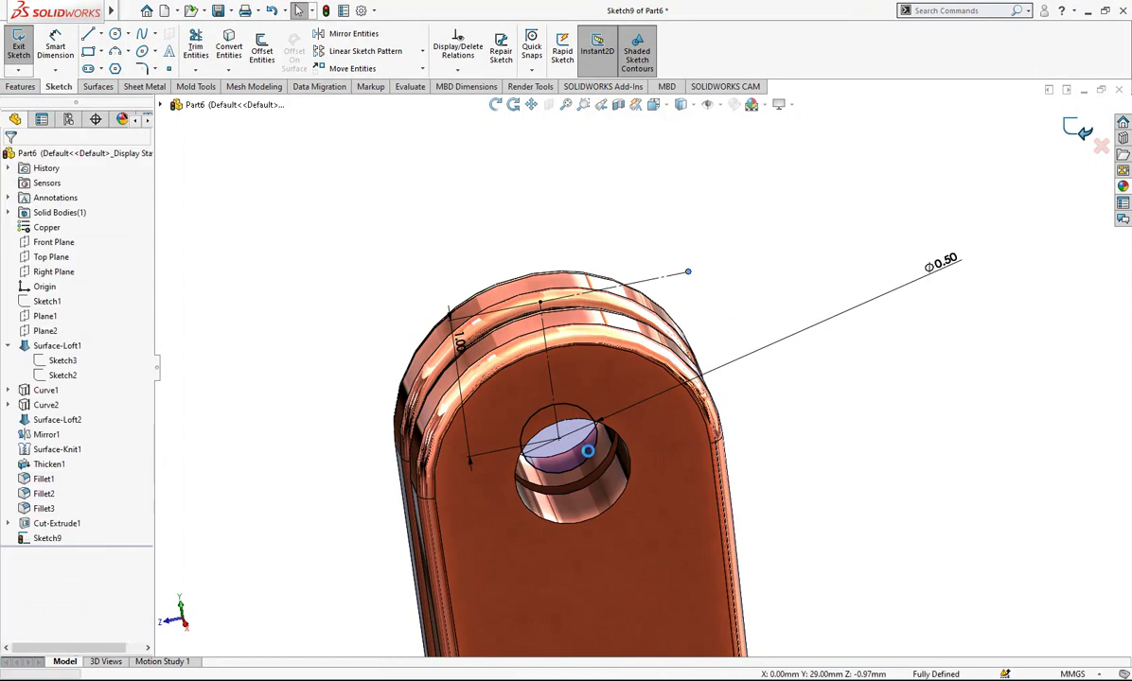
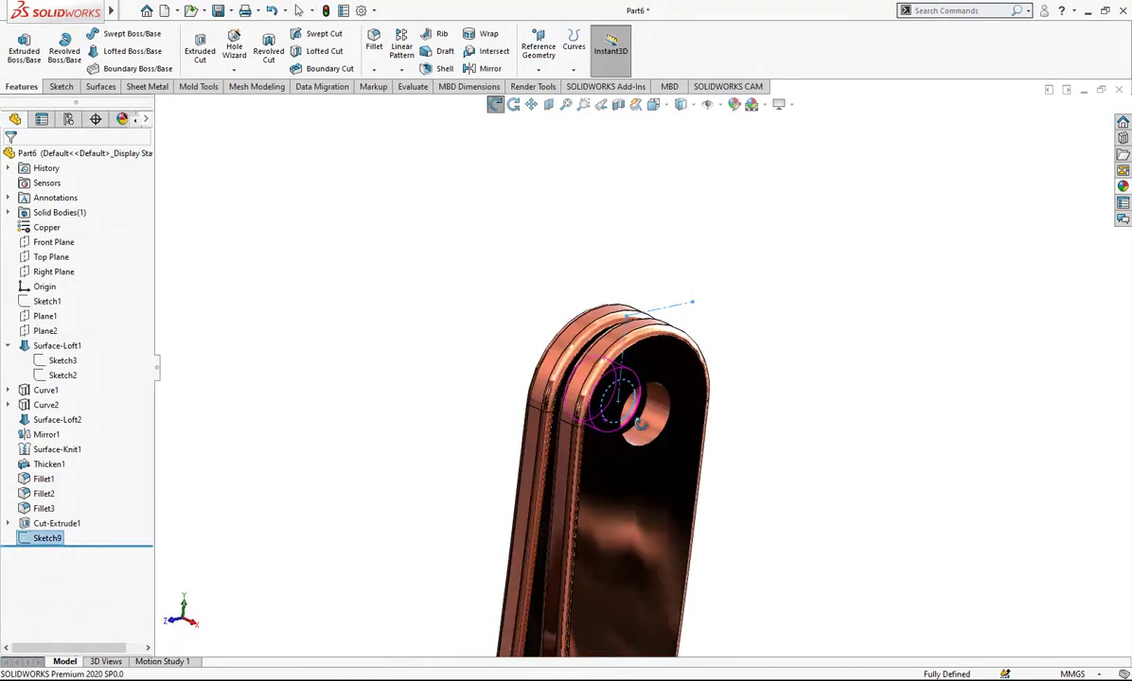
Revolve the circle 360 degrees about the horizontal construction line as a separate body, with Merge result off.
click(683, 310)
middle_drag(666, 378, 606, 322)
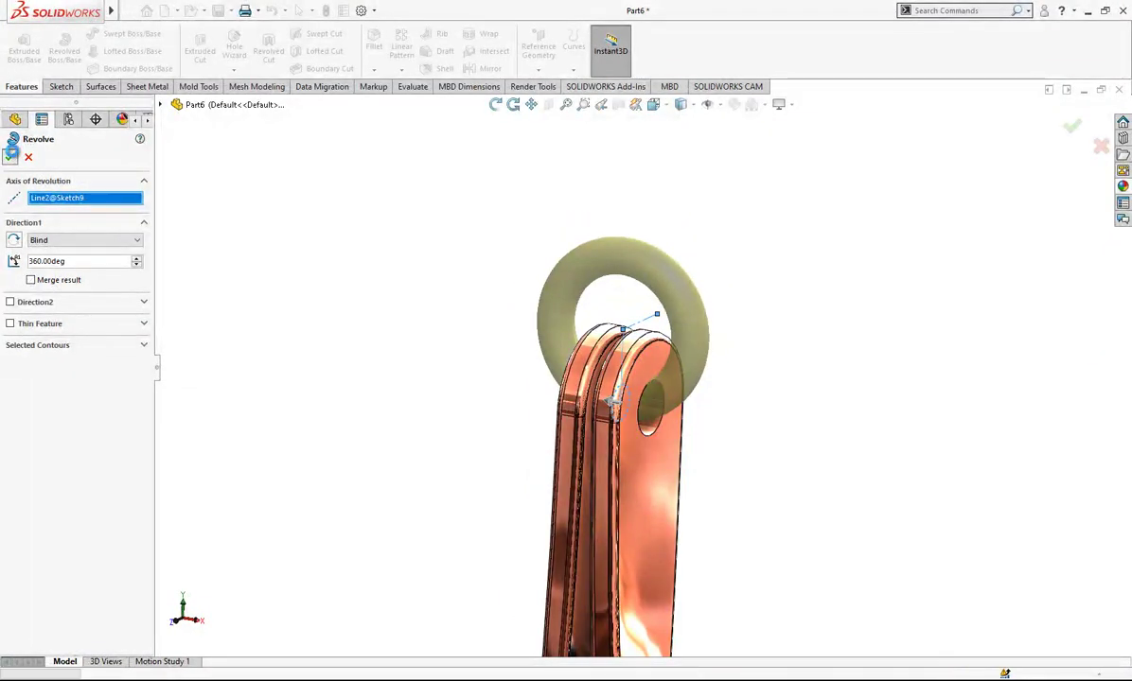
key(Return)
middle_drag(470, 328, 152, 272)
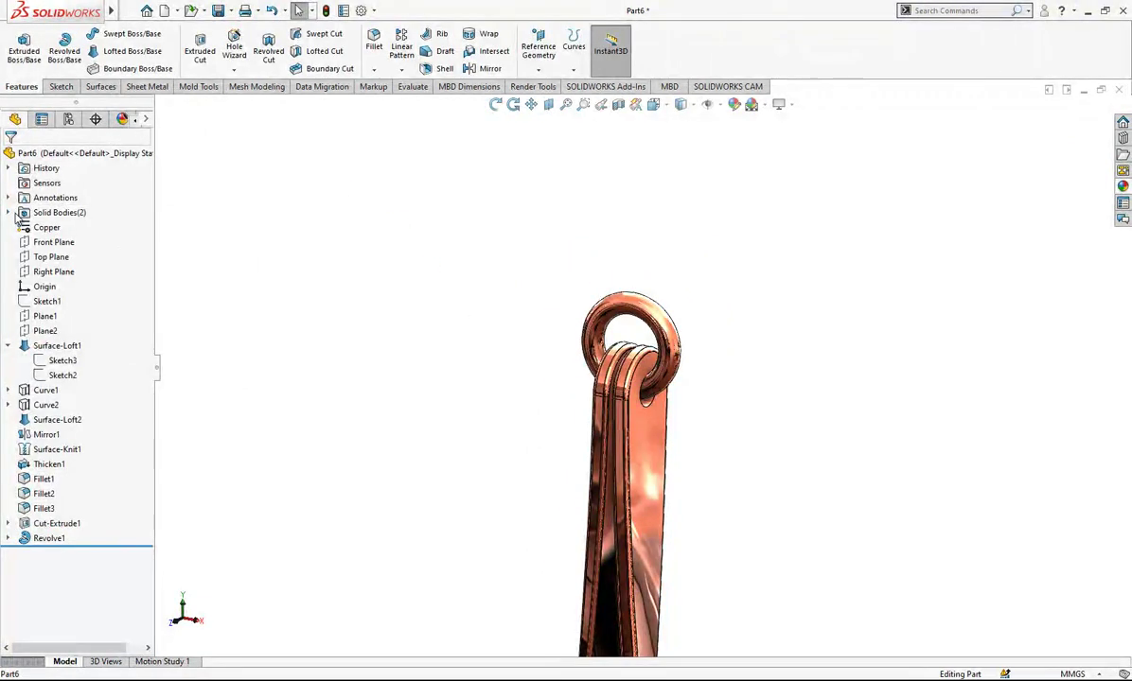
Apply a dark grey appearance to the revolved ring.
right_click(647, 301)
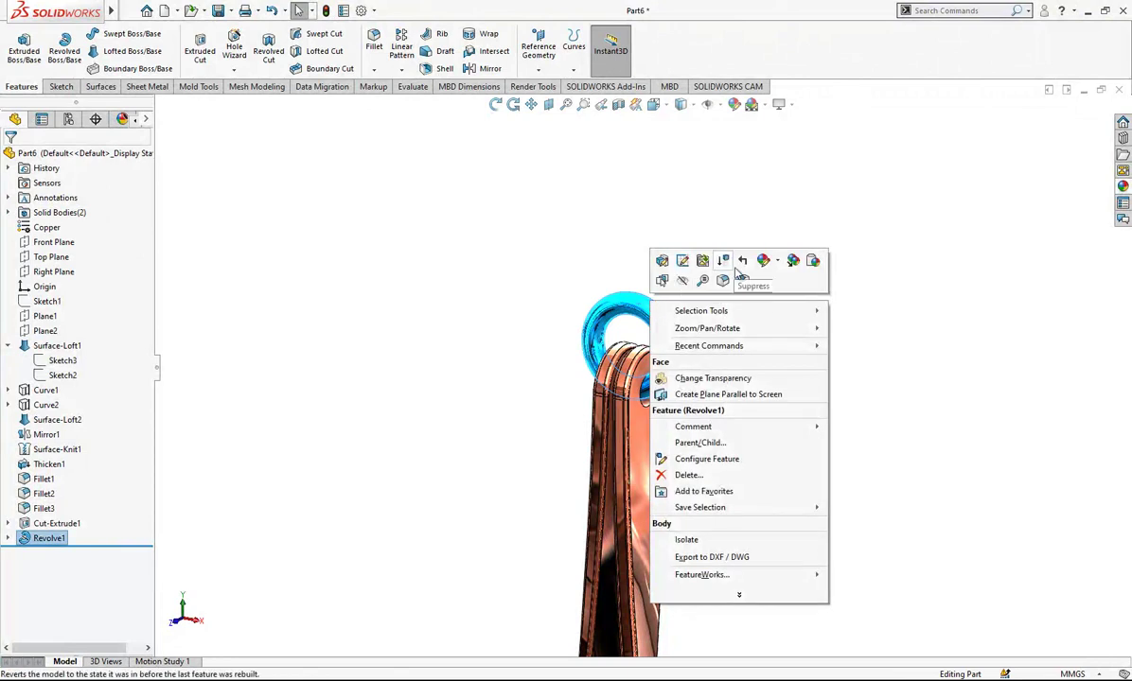
click(764, 261)
click(791, 321)
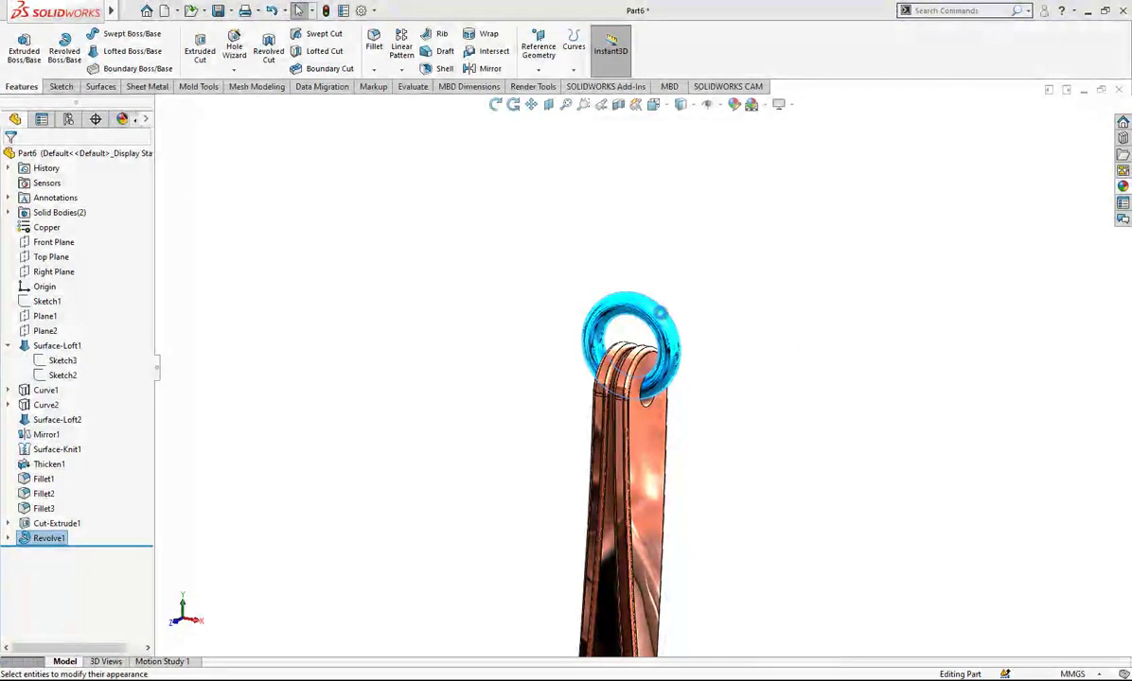
click(106, 446)
click(10, 158)
Orient the view normal to the Front Plane and start a sketch on that plane.
scroll(586, 218, up, 2)
click(63, 244)
mouse_move(689, 347)
middle_down()
mouse_move(571, 364)
mouse_move(695, 348)
middle_up()
right_click(81, 246)
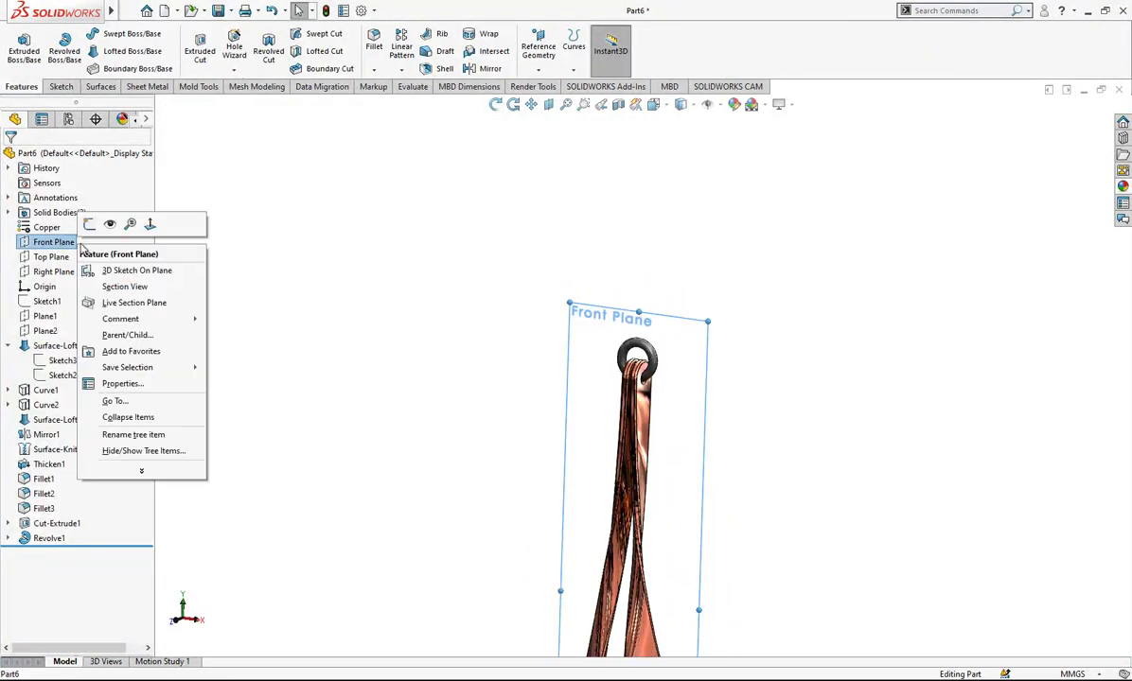
click(146, 222)
scroll(669, 245, down, 8)
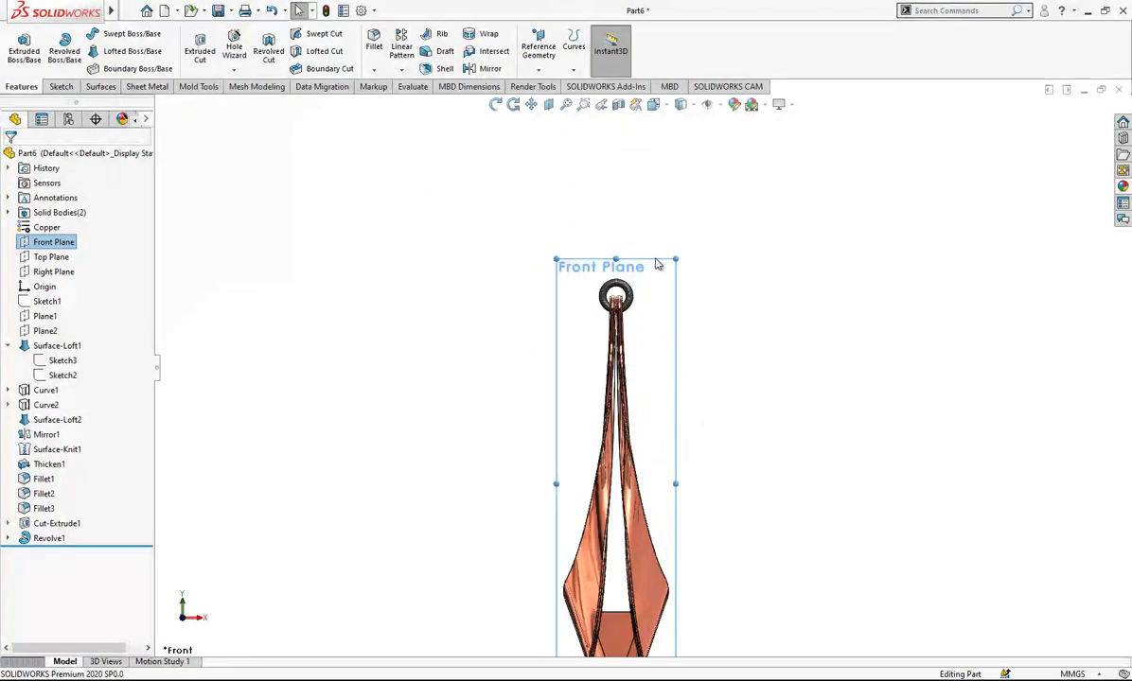
right_click(58, 242)
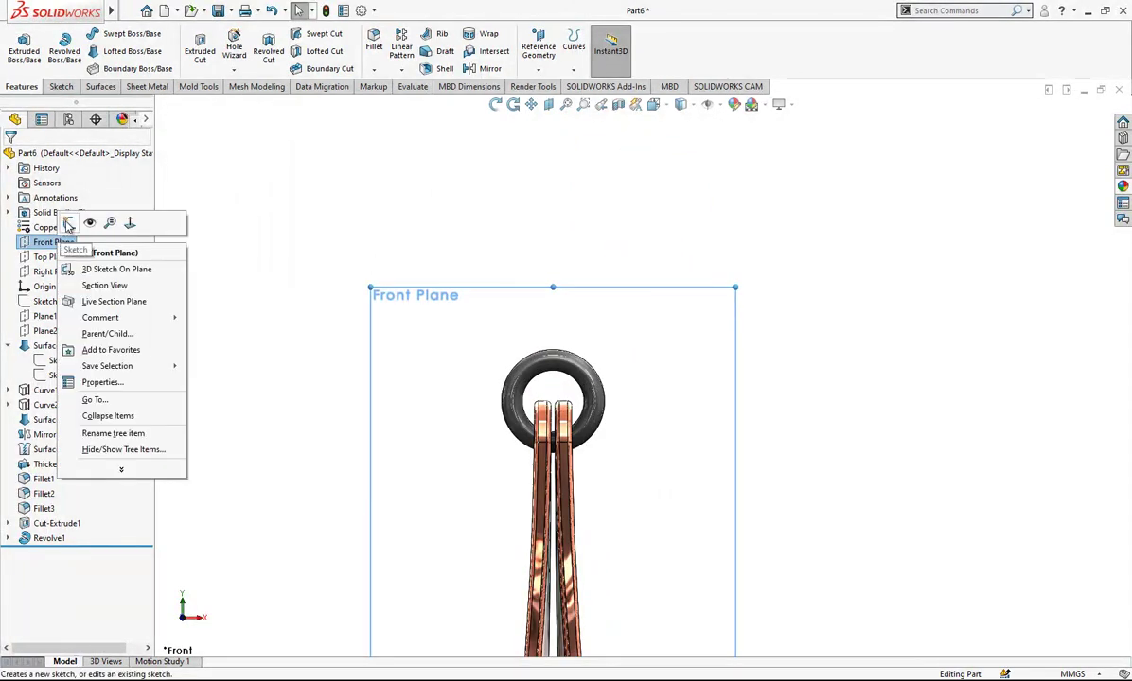
click(68, 223)
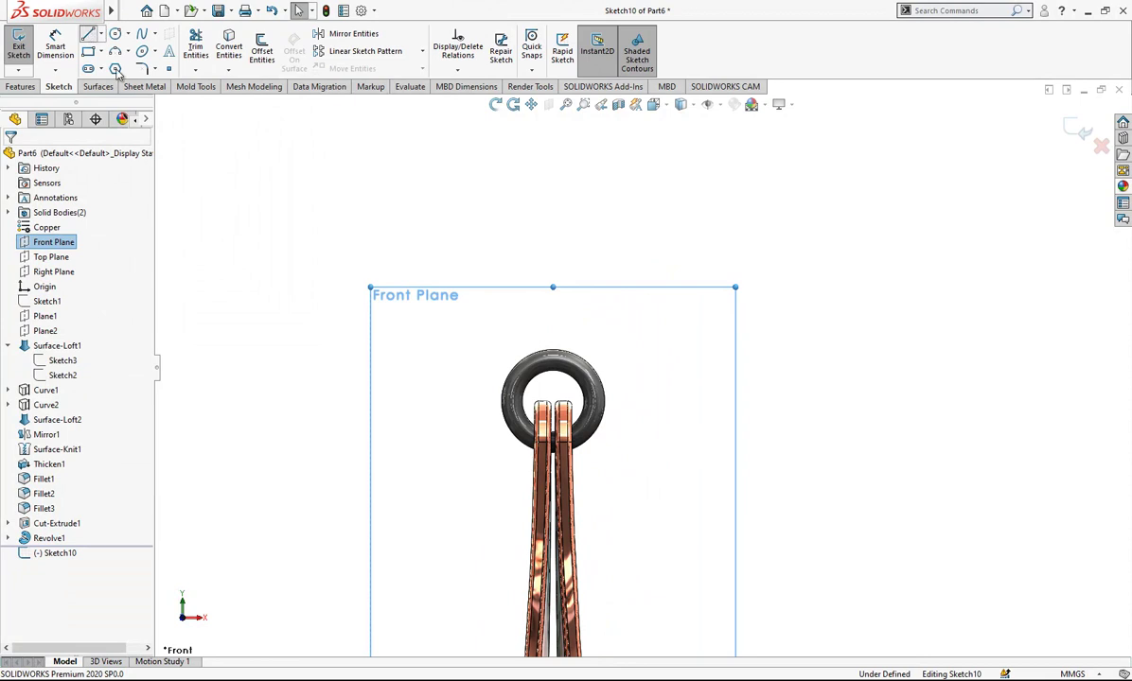
click(88, 34)
scroll(492, 370, up, 2)
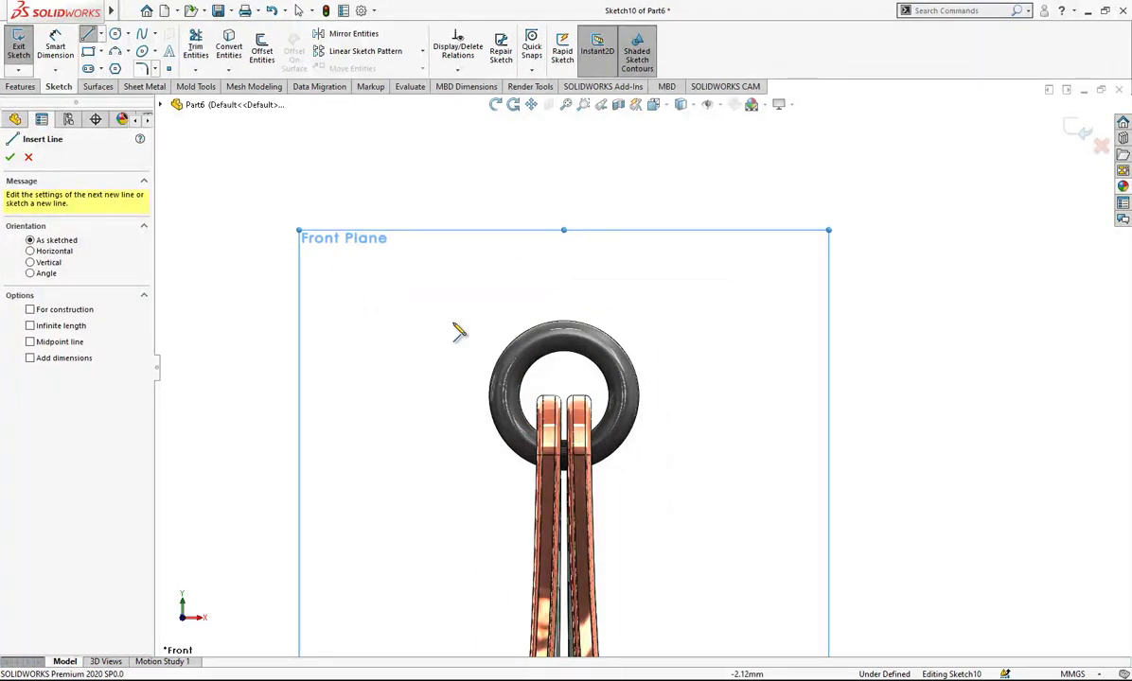
scroll(530, 379, up, 2)
key(Escape)
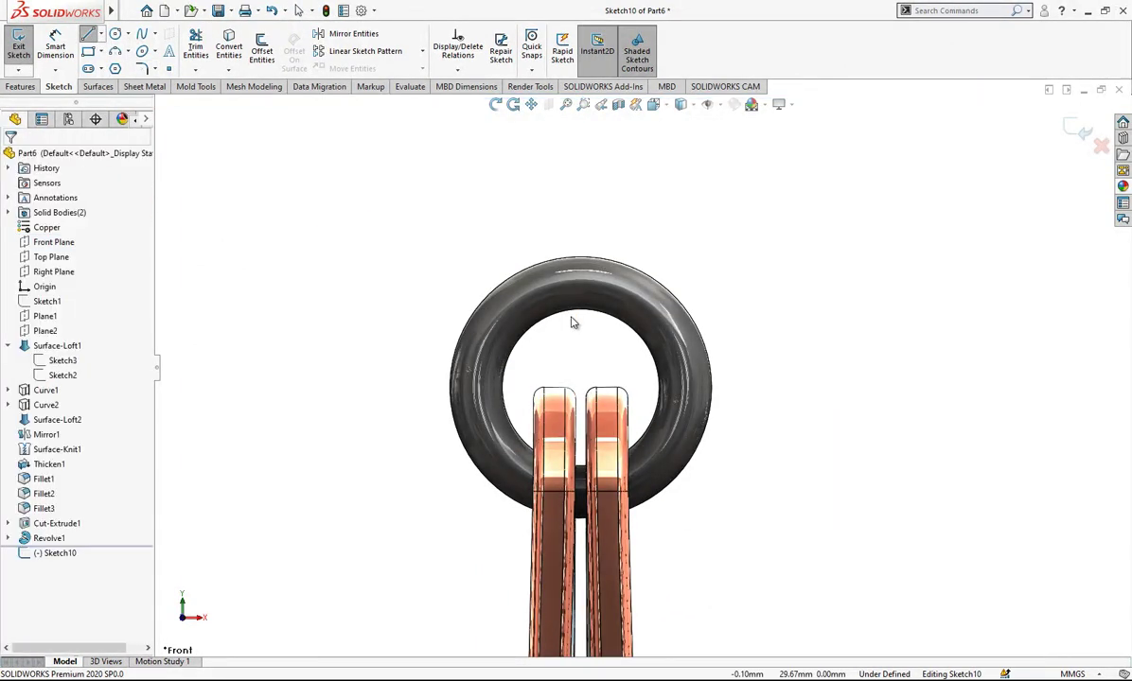
key(Escape)
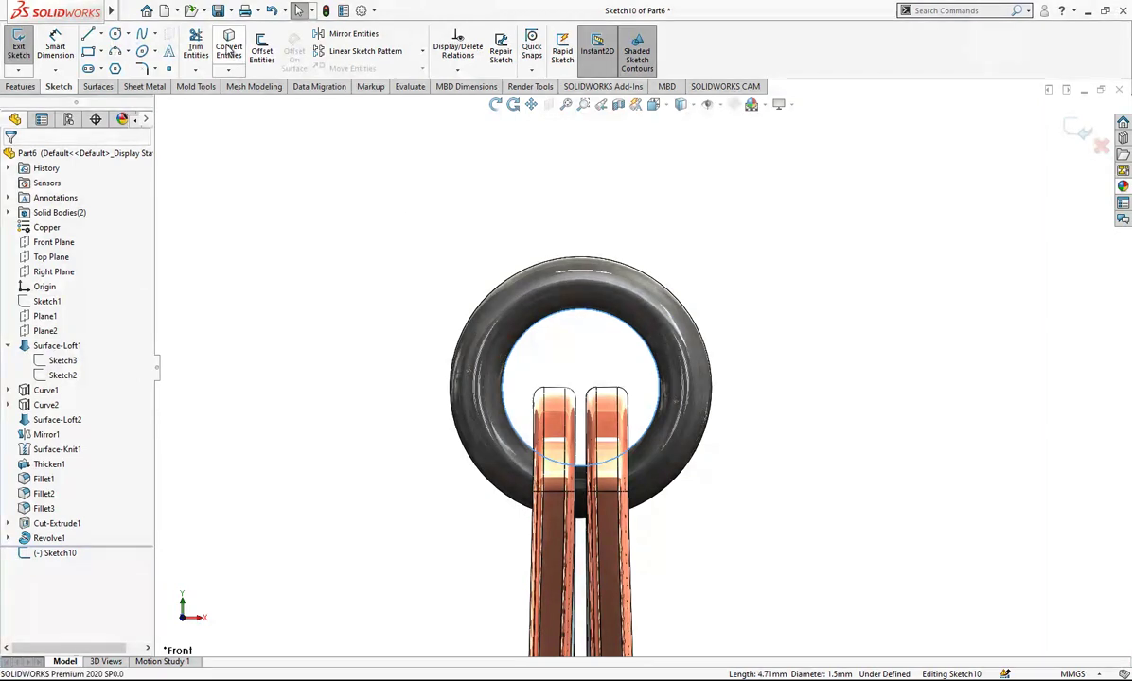
Convert the ring's inner circular edge into the sketch and make it construction geometry.
click(228, 50)
click(612, 322)
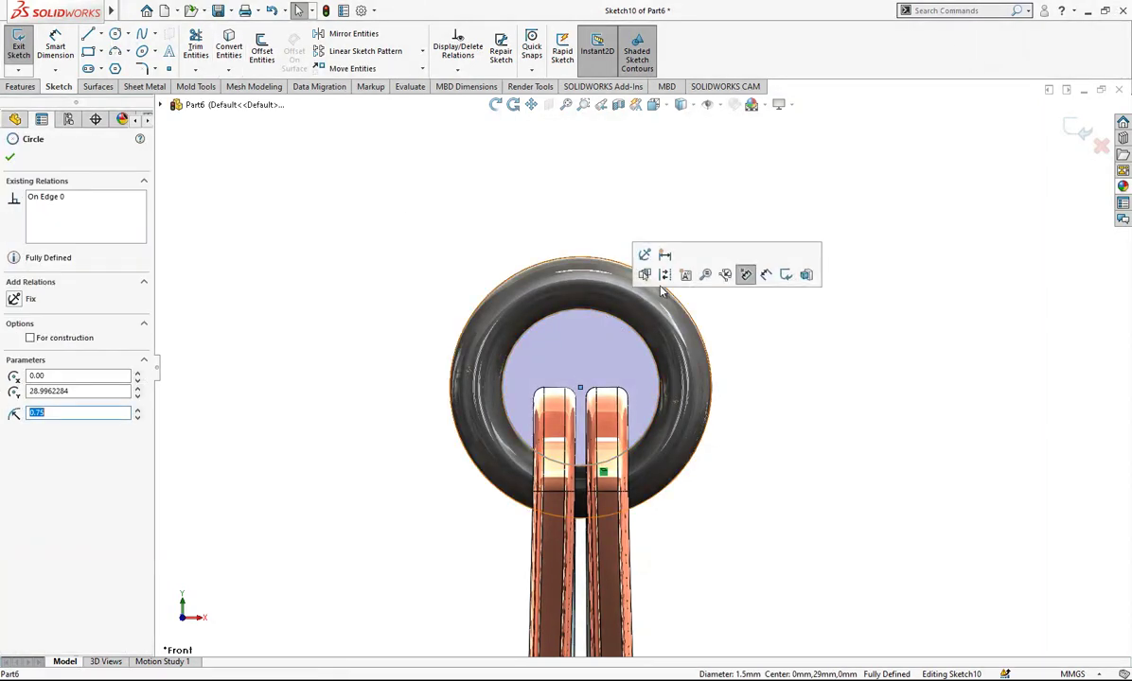
key(Escape)
Draw two connected vertical lines upward from the ring's center, the first about 0.94 mm long and ending within the ring's upper section.
key(l)
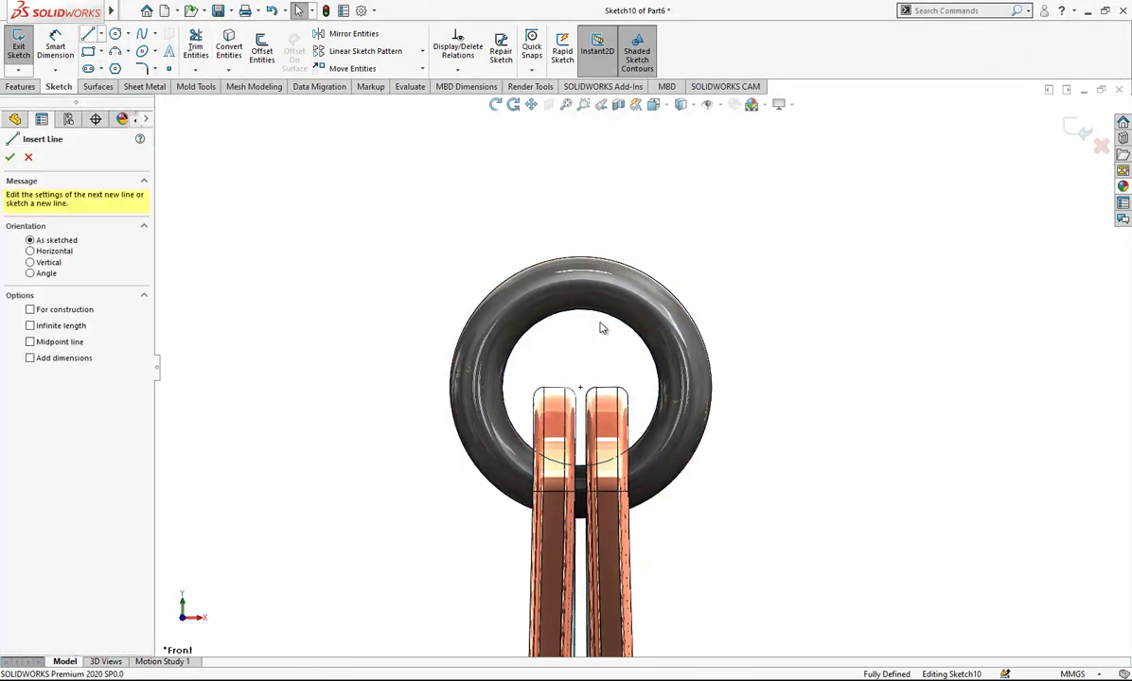
click(581, 388)
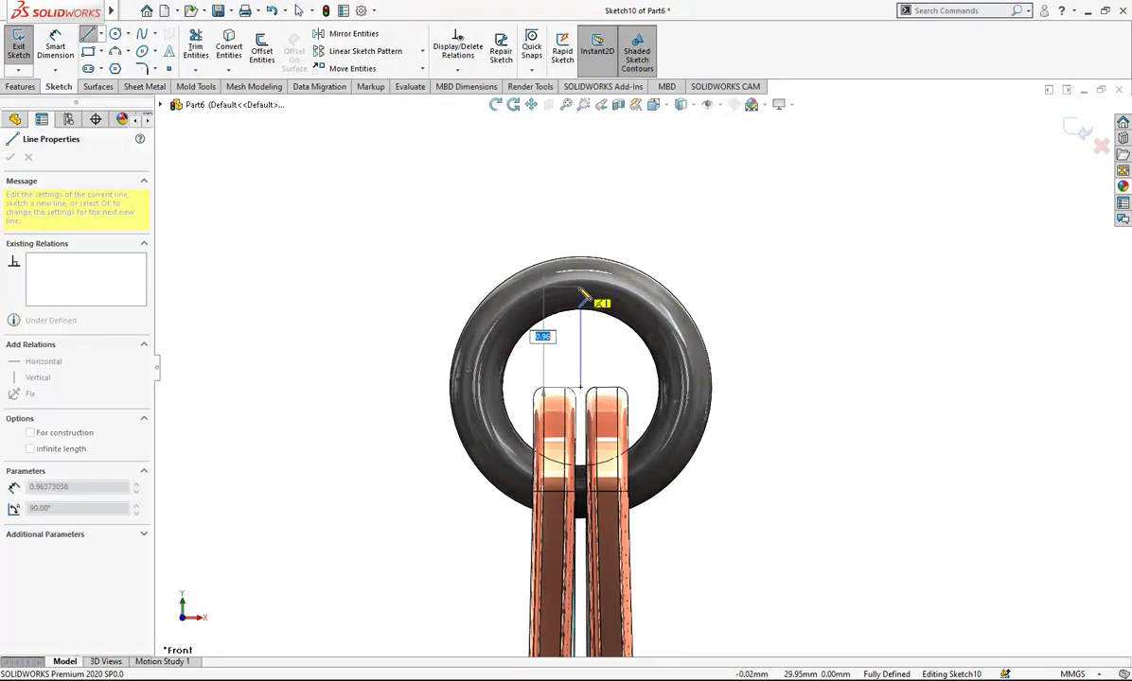
click(581, 287)
scroll(587, 189, up, 4)
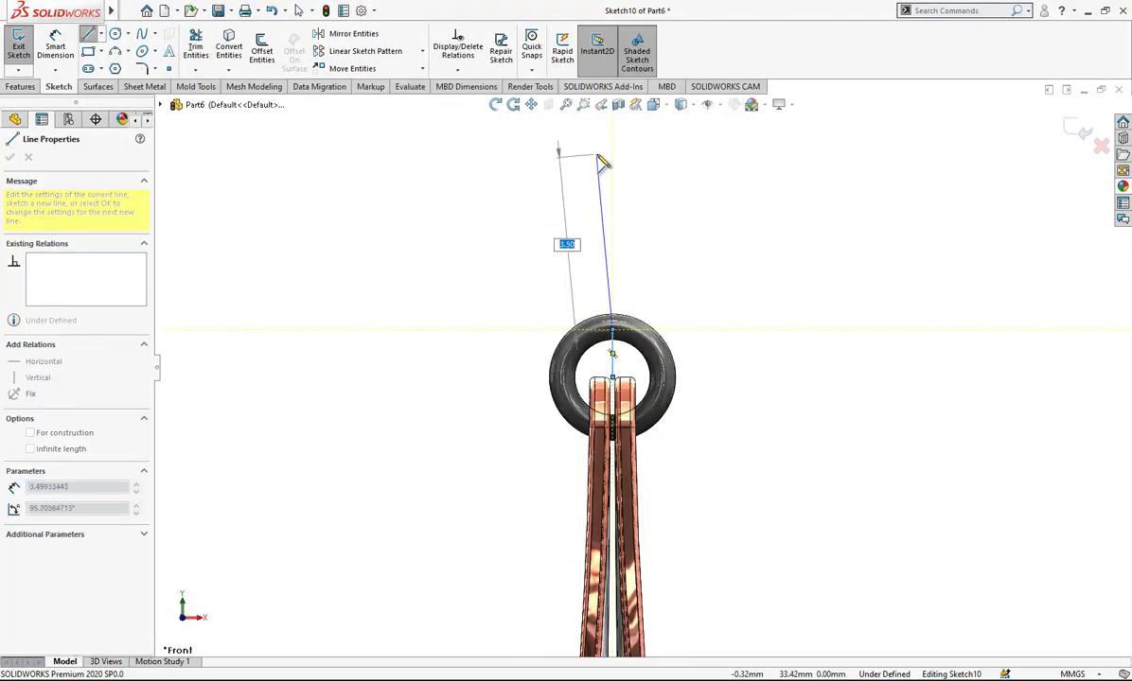
click(613, 184)
key(Escape)
Set the lower vertical line's length to 1 mm and convert it to construction geometry.
scroll(636, 284, down, 2)
key(d)
click(598, 373)
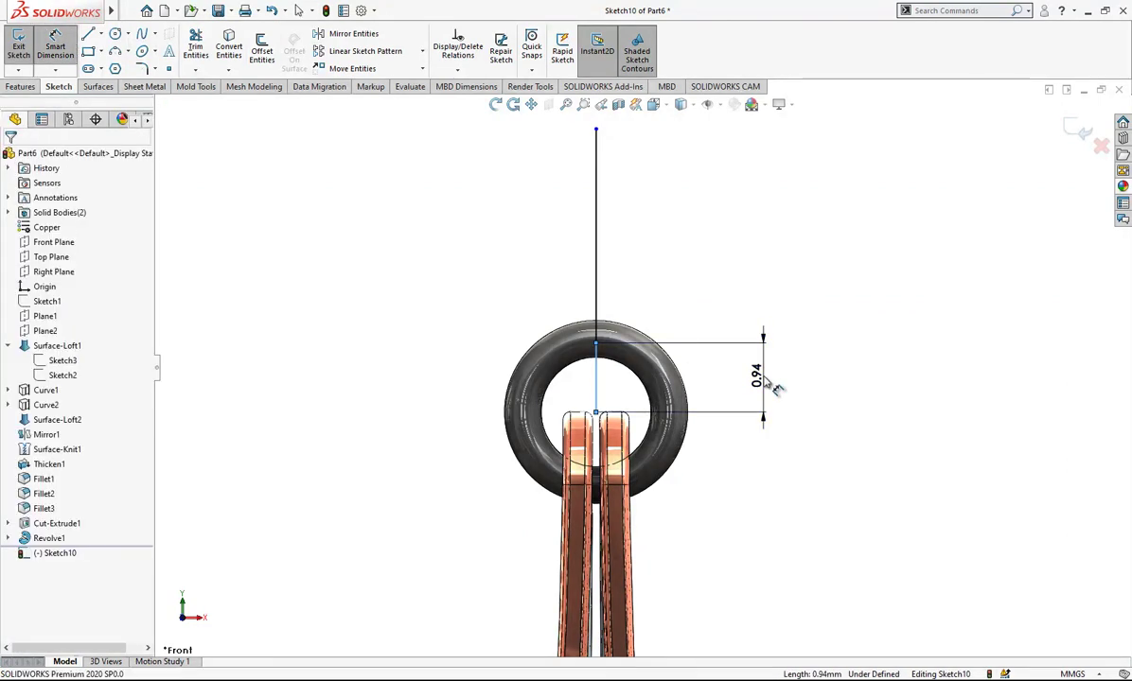
click(765, 383)
key(Return)
key(Escape)
key(Escape)
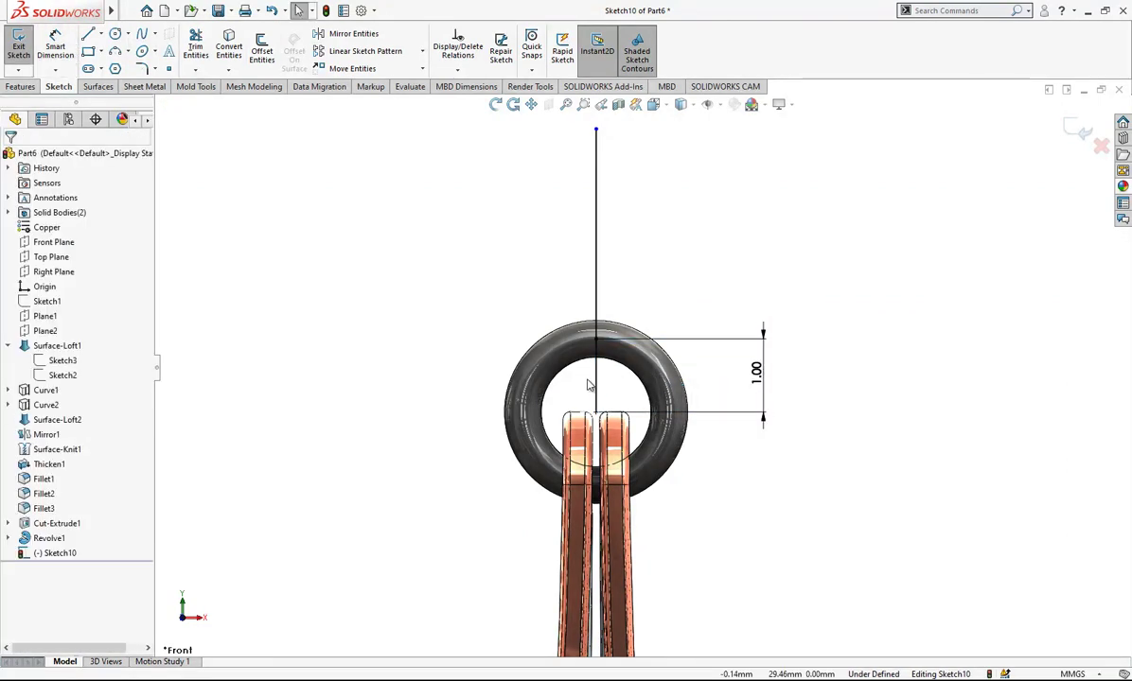
click(597, 386)
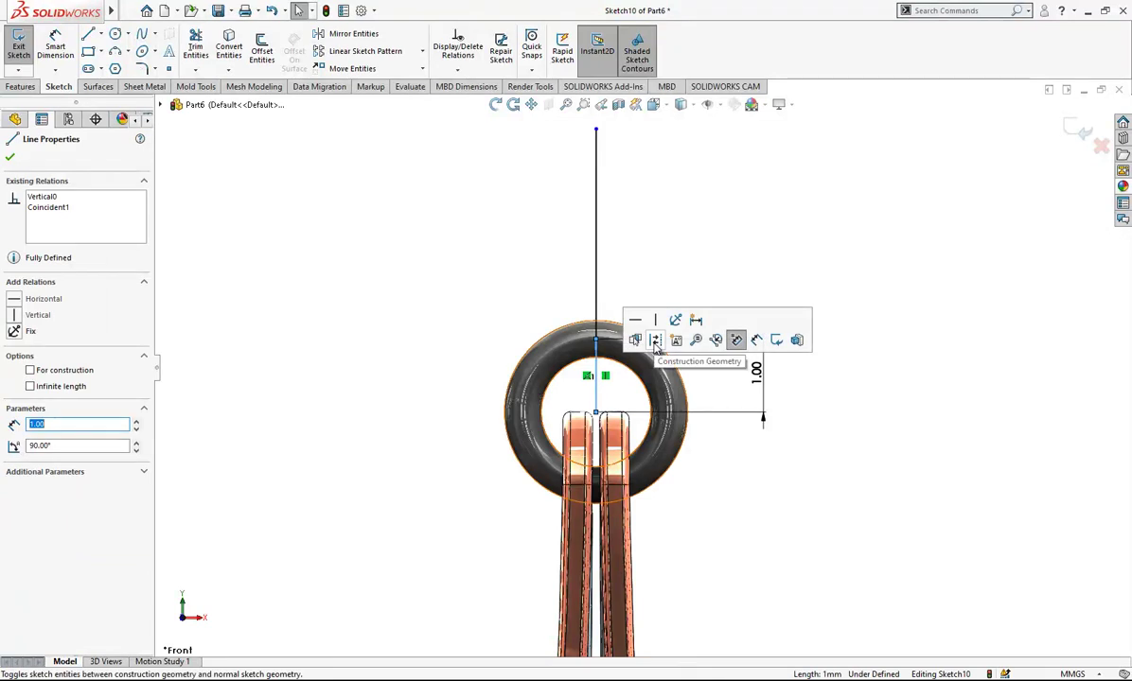
click(654, 341)
click(683, 263)
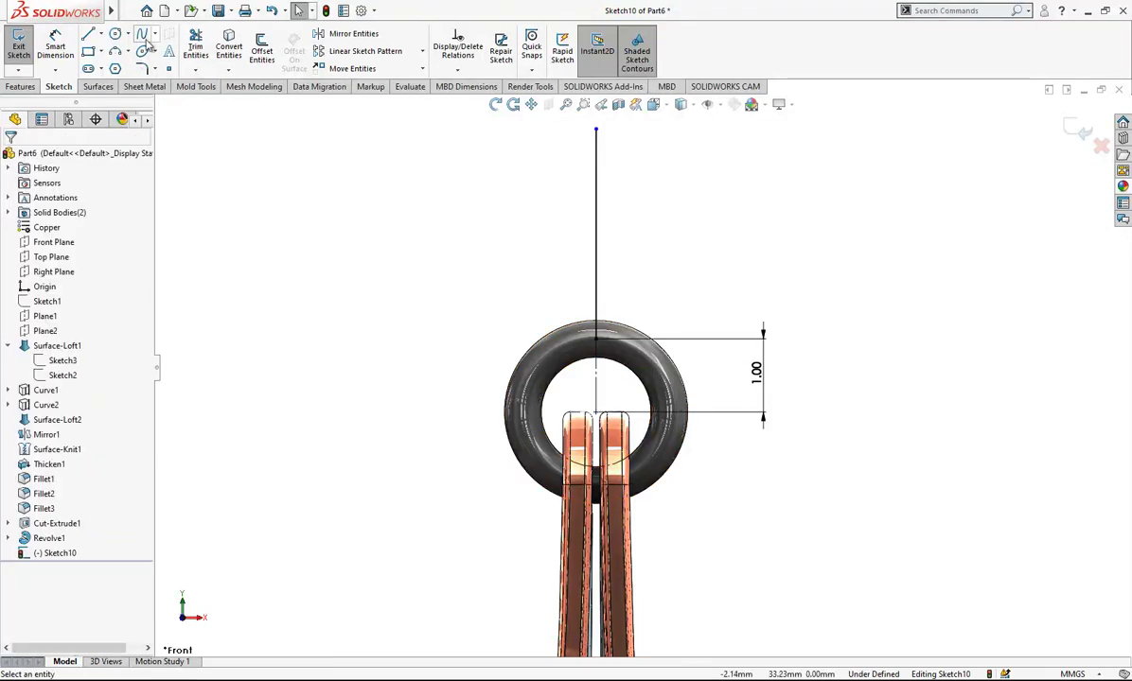
click(114, 52)
scroll(788, 341, up, 5)
scroll(674, 223, down, 3)
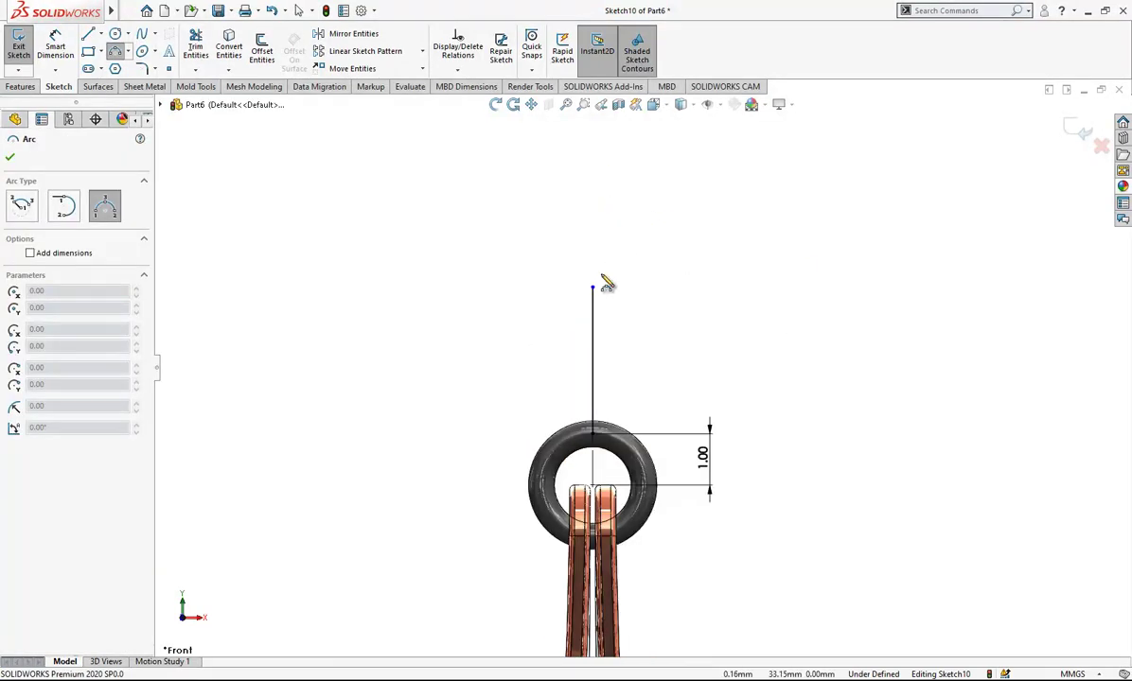
click(665, 210)
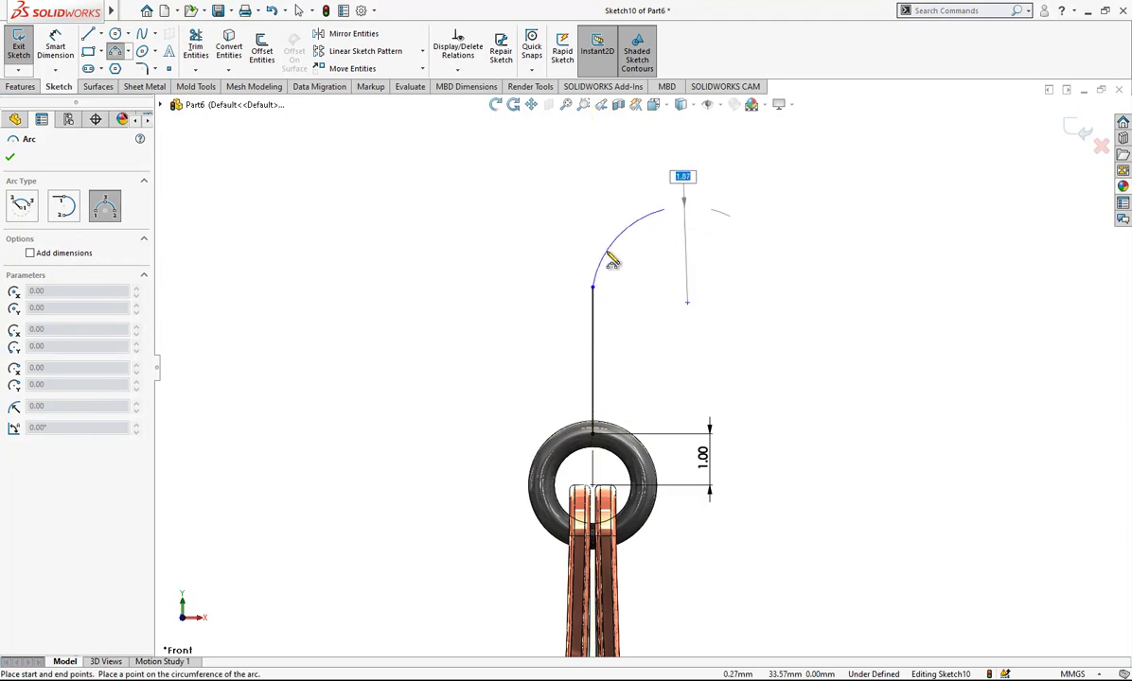
click(614, 232)
key(Escape)
click(594, 308)
ctrl+click(600, 247)
key(Escape)
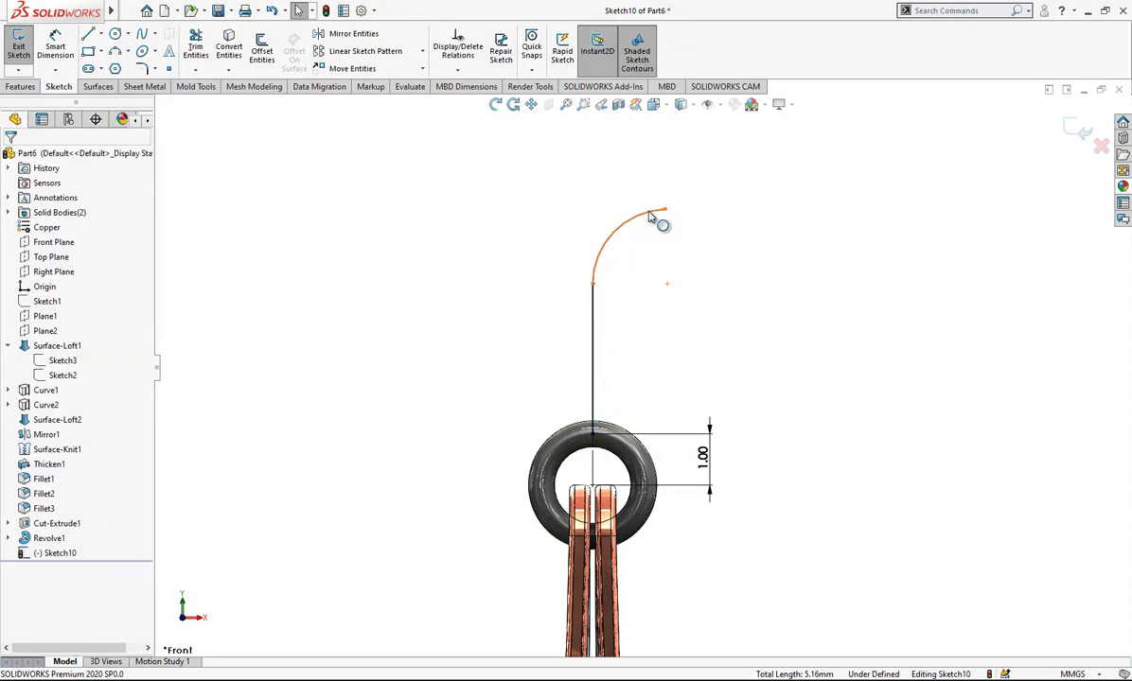
drag(669, 213, 593, 336)
click(602, 299)
key(Delete)
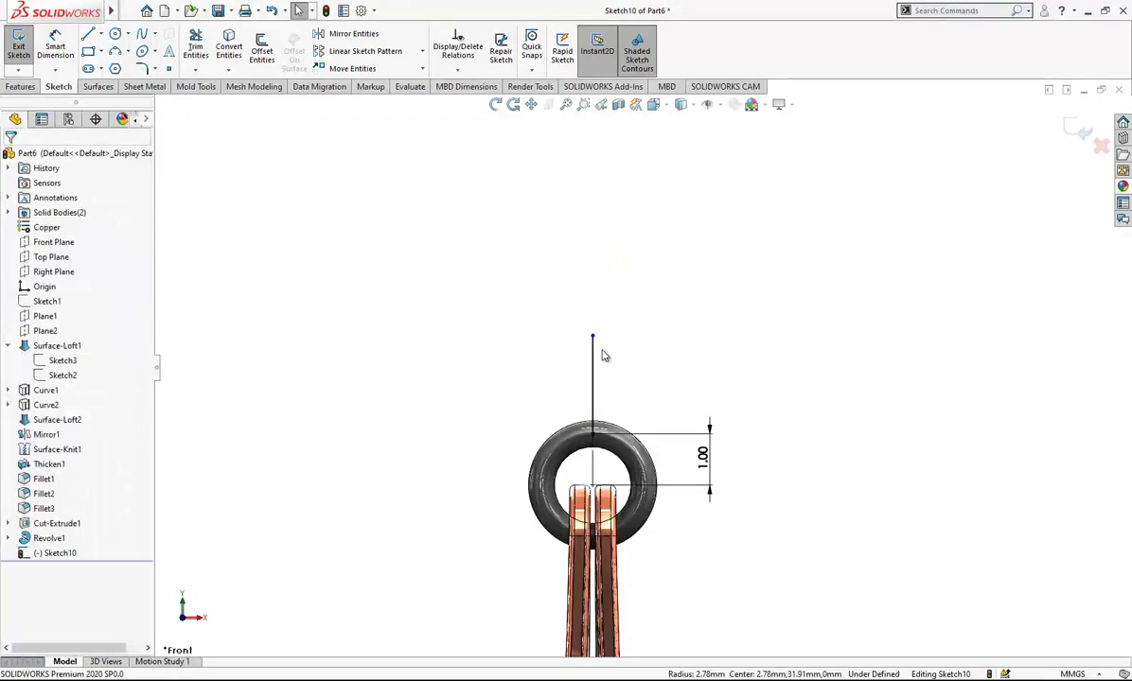
Delete the upper vertical line and redraw it about 3 mm long from the top end of the 1 mm construction line.
click(591, 354)
key(Delete)
click(99, 37)
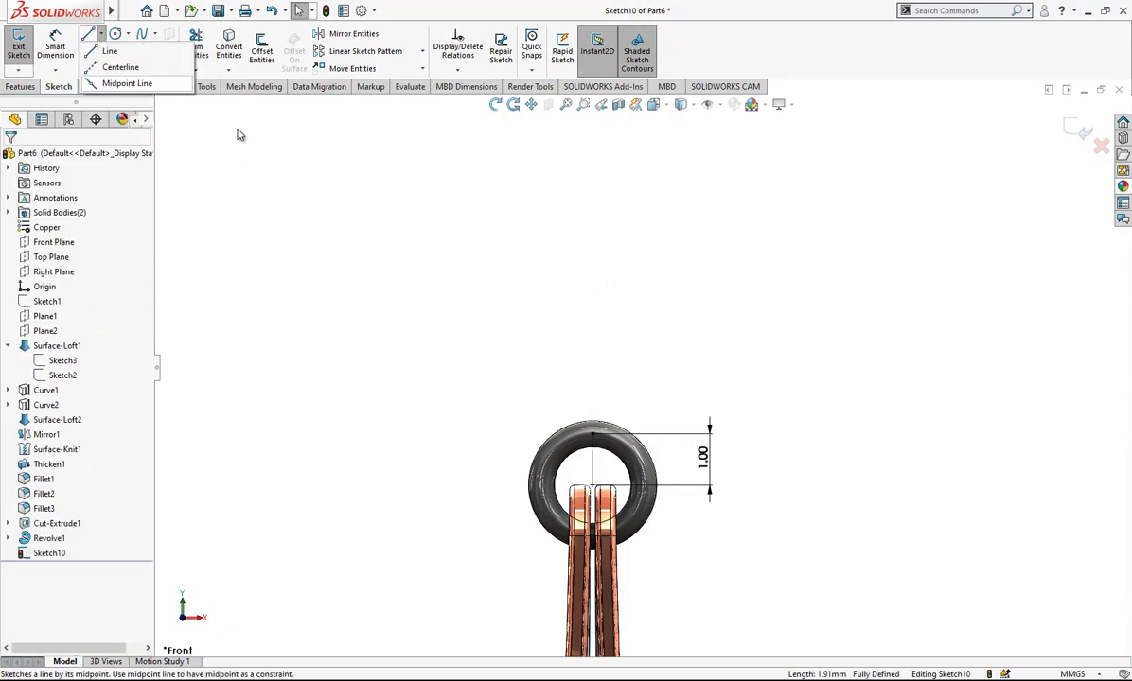
click(127, 83)
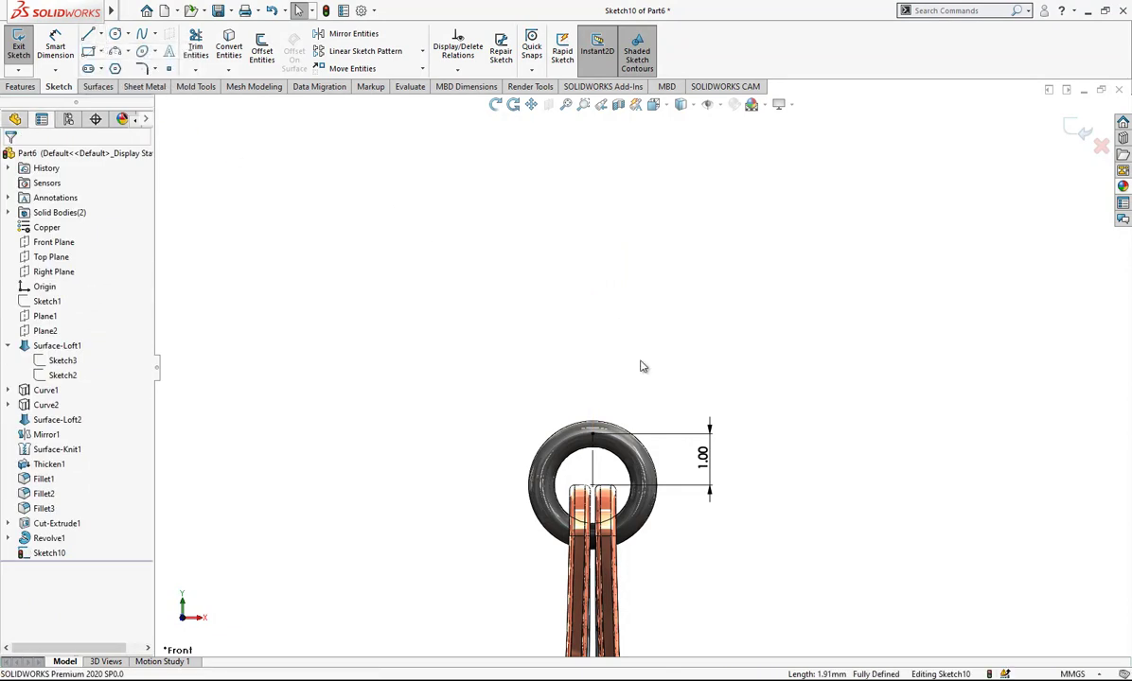
click(593, 433)
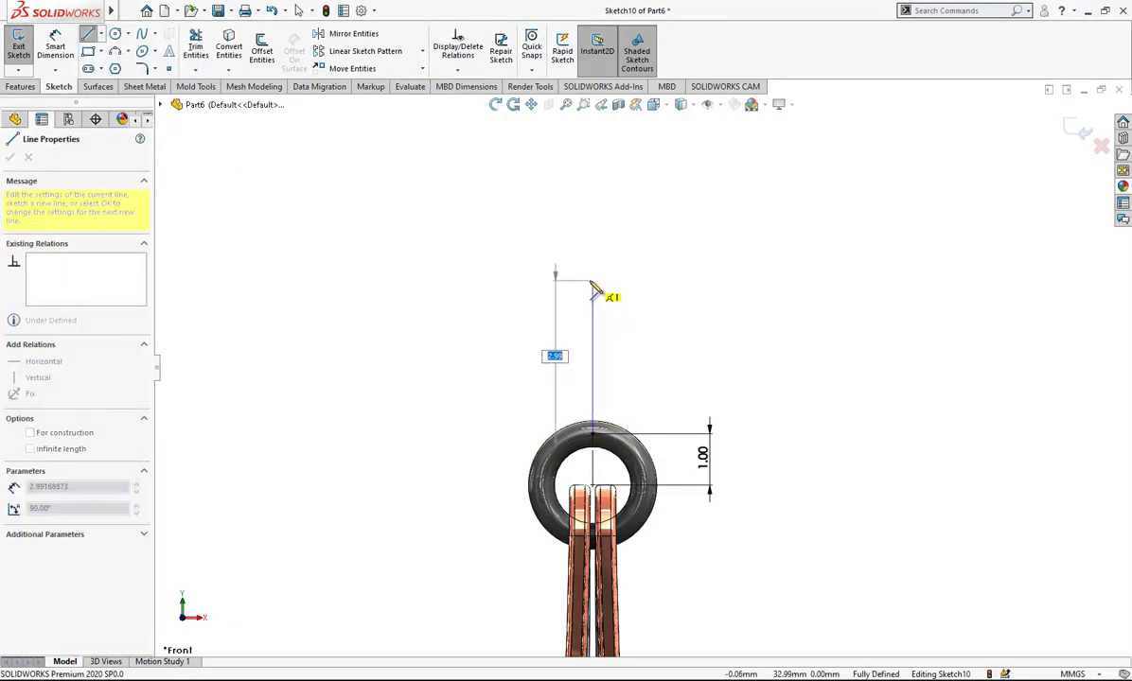
click(592, 281)
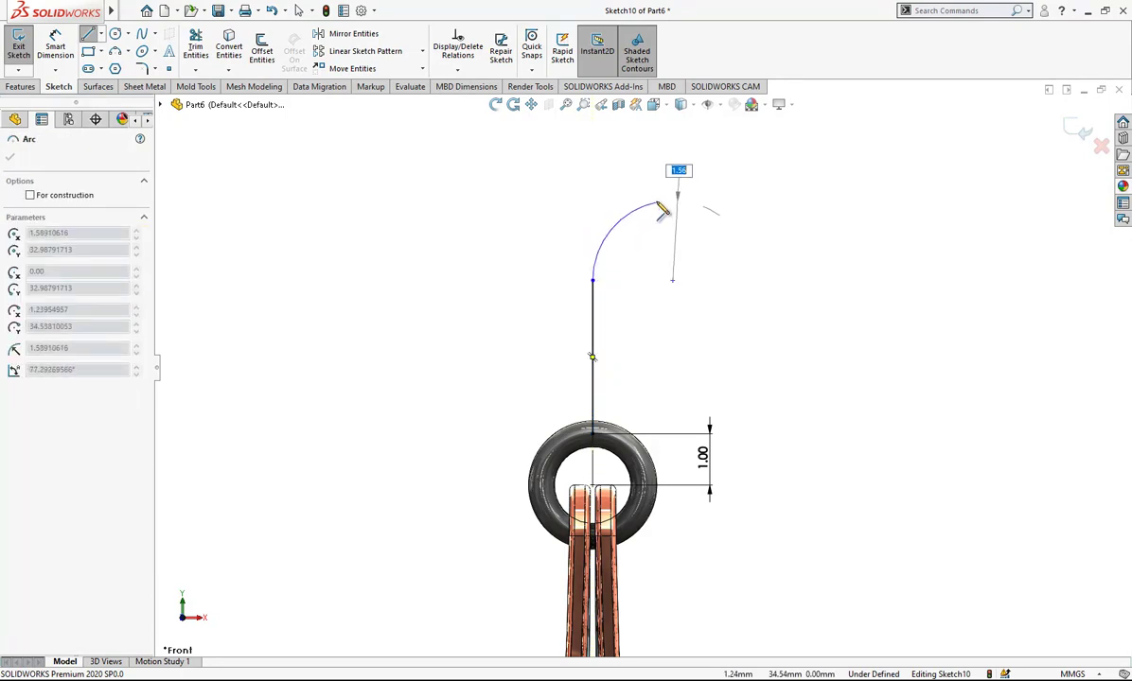
Continue the profile with three tangent arcs of about 1.7, 1.7 and 6.7 mm radius and a downward-sloping line about 3.4 mm long, forming a hook.
click(653, 199)
scroll(642, 367, up, 3)
scroll(588, 317, down, 2)
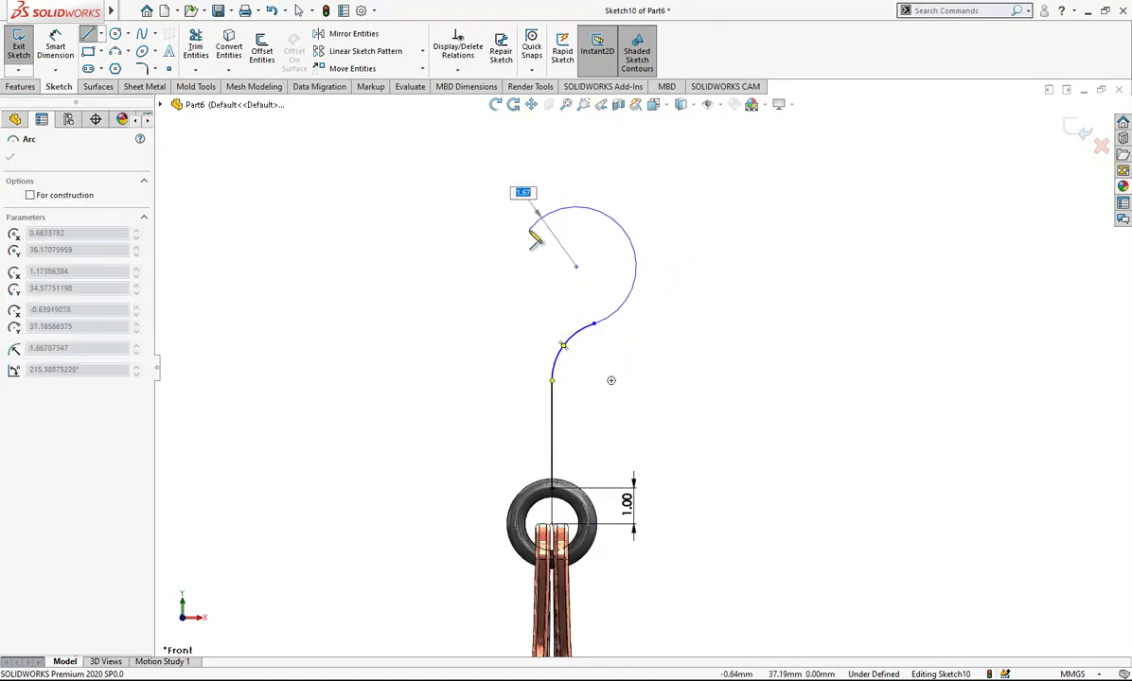
click(530, 232)
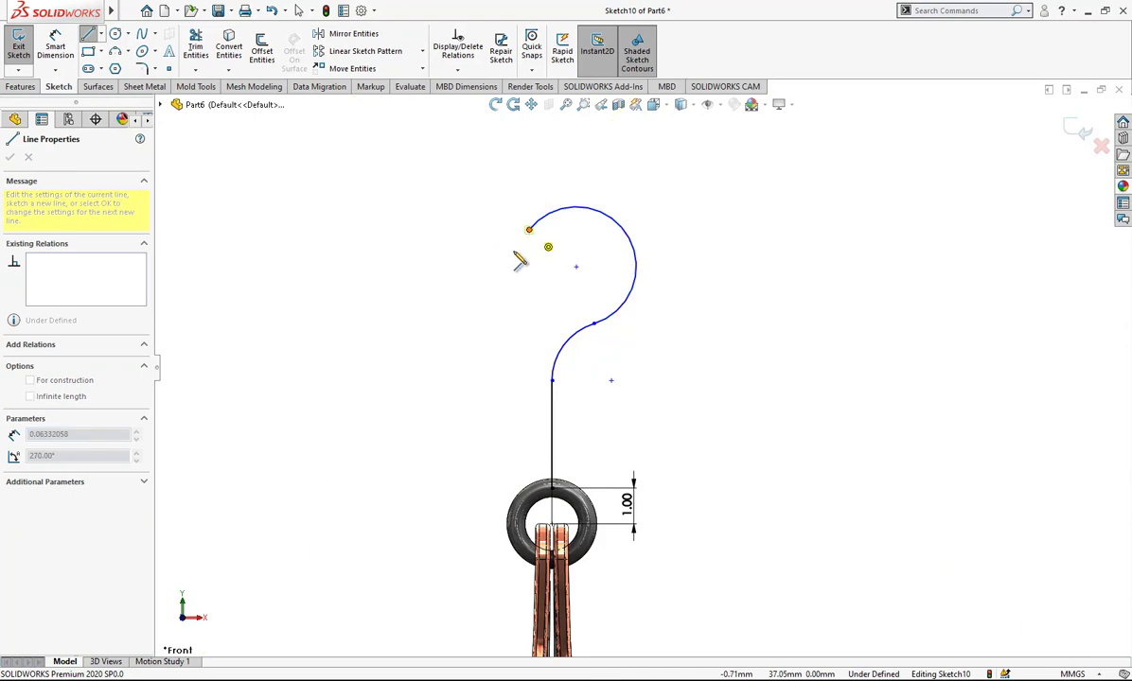
click(466, 290)
click(360, 352)
key(Escape)
scroll(492, 231, up, 3)
scroll(597, 296, down, 5)
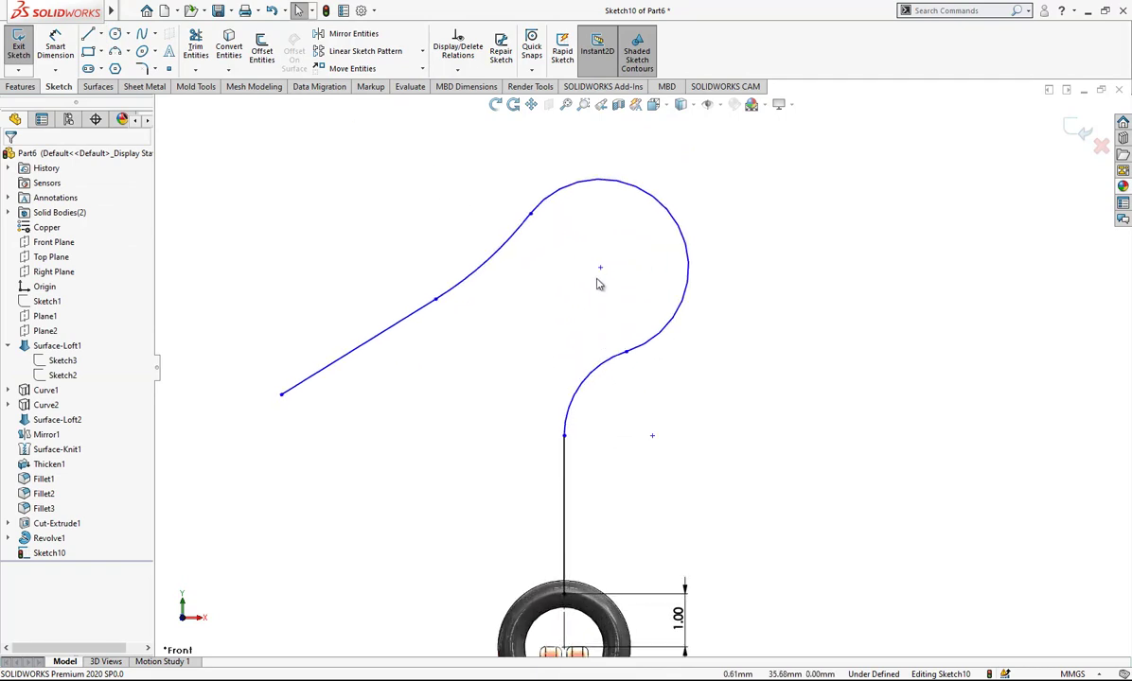
Align the large arc's center vertically with the top end of the vertical line.
click(564, 435)
ctrl+click(564, 438)
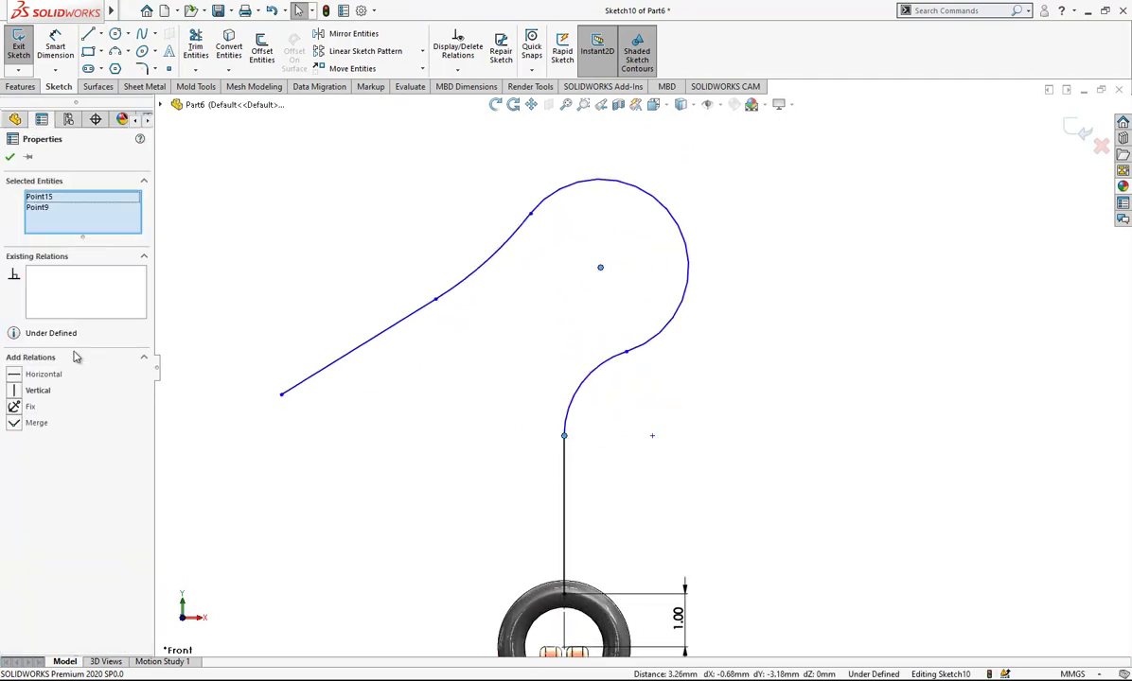
click(38, 391)
scroll(666, 337, up, 1)
scroll(635, 413, down, 1)
Dimension the vertical line between the ring and the first arc to 2.5 mm.
click(47, 48)
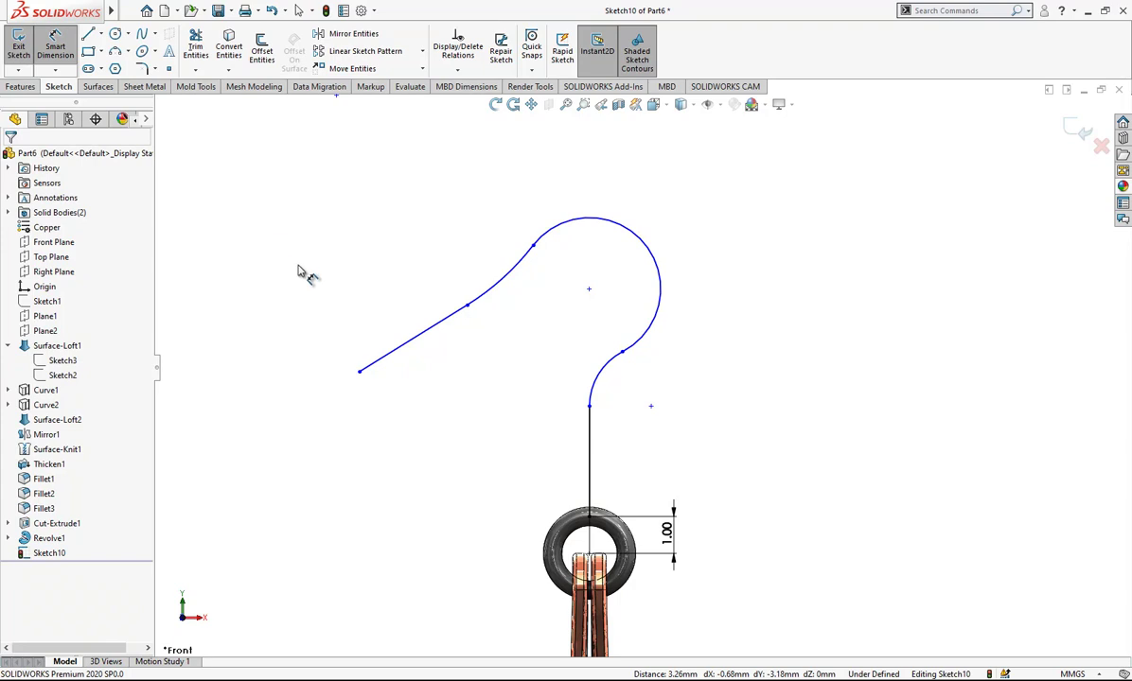
click(636, 455)
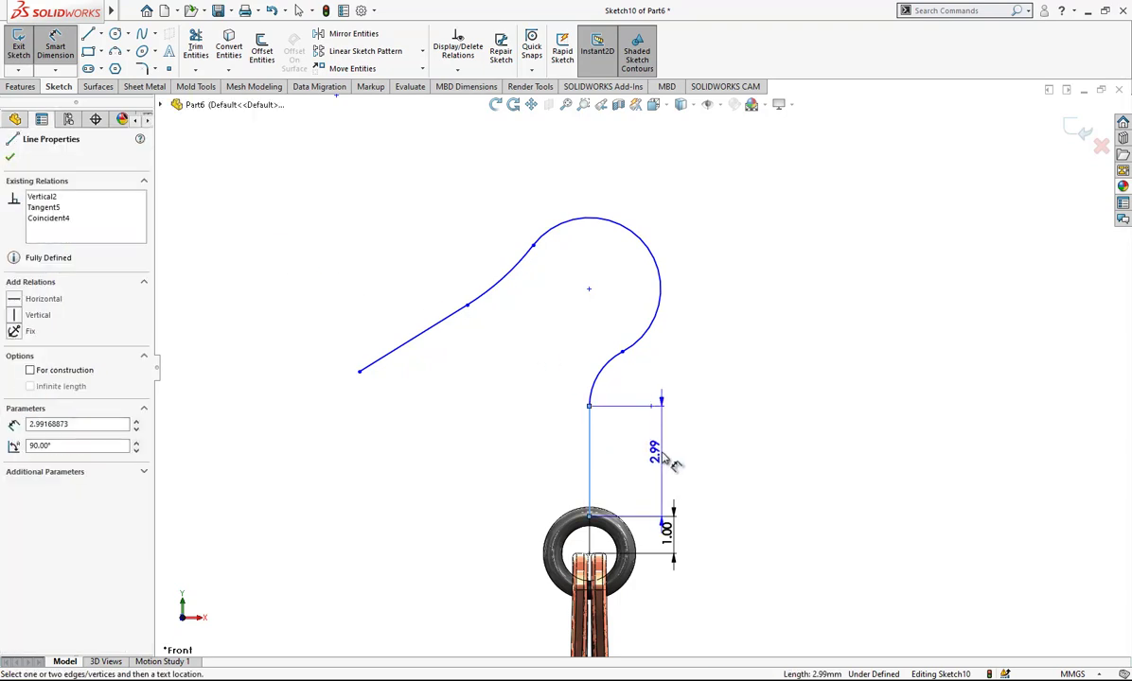
click(672, 461)
text(2.5)
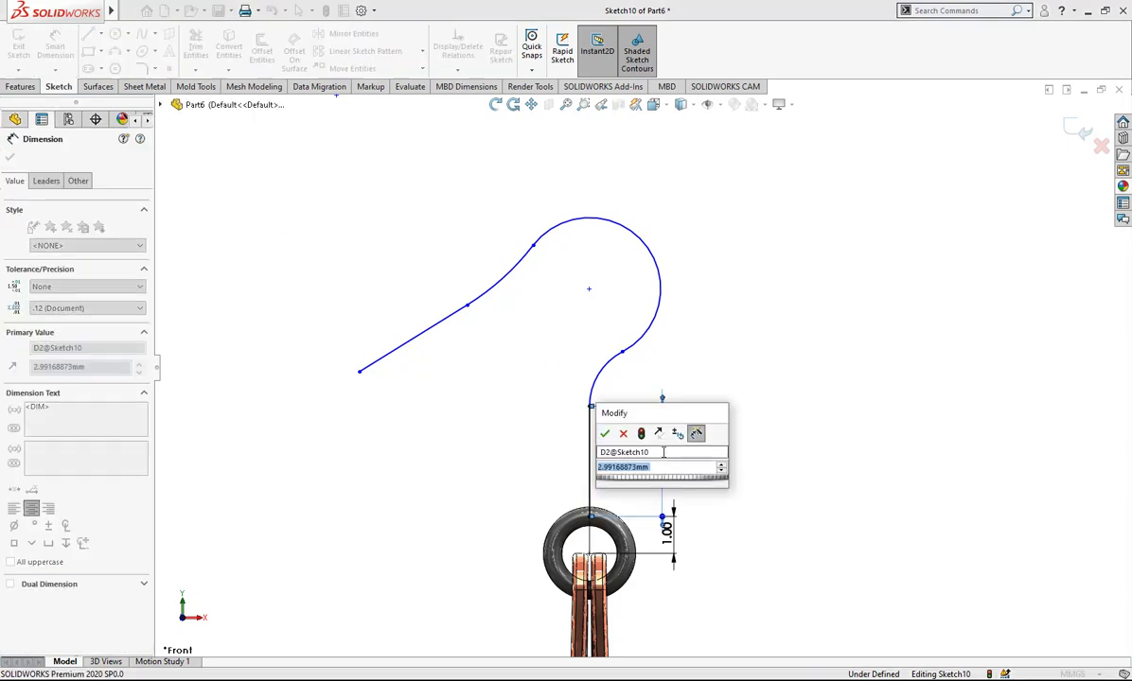
key(Return)
key(Escape)
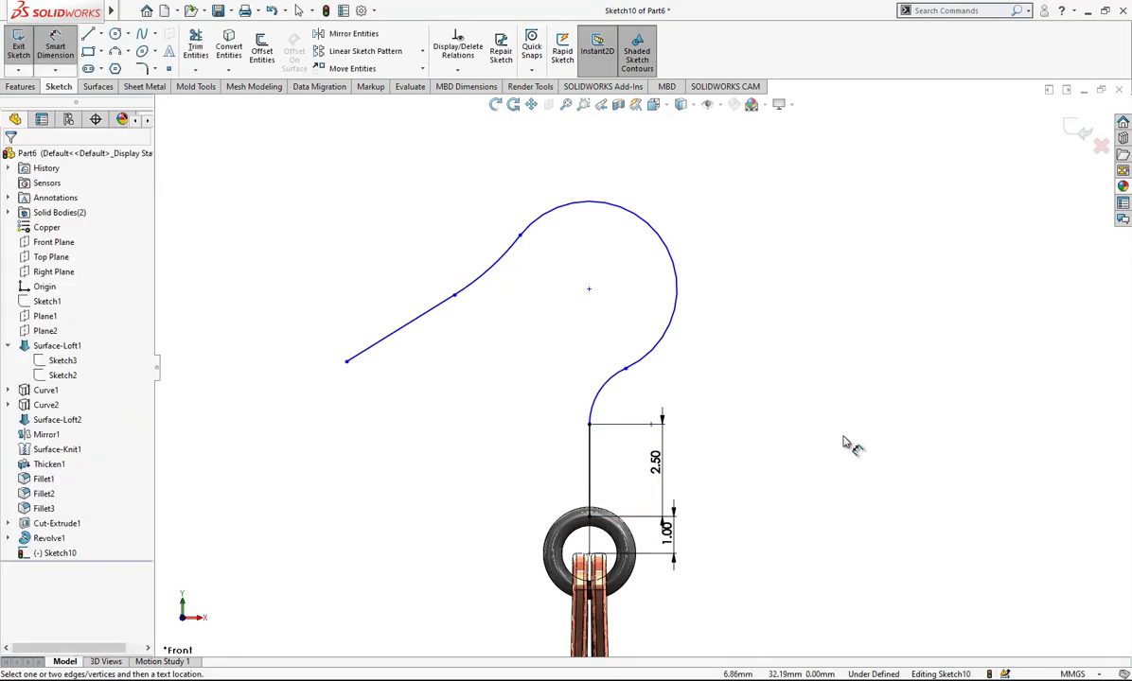
Set the radius of the first arc above the vertical line to 4 mm.
click(604, 394)
click(657, 388)
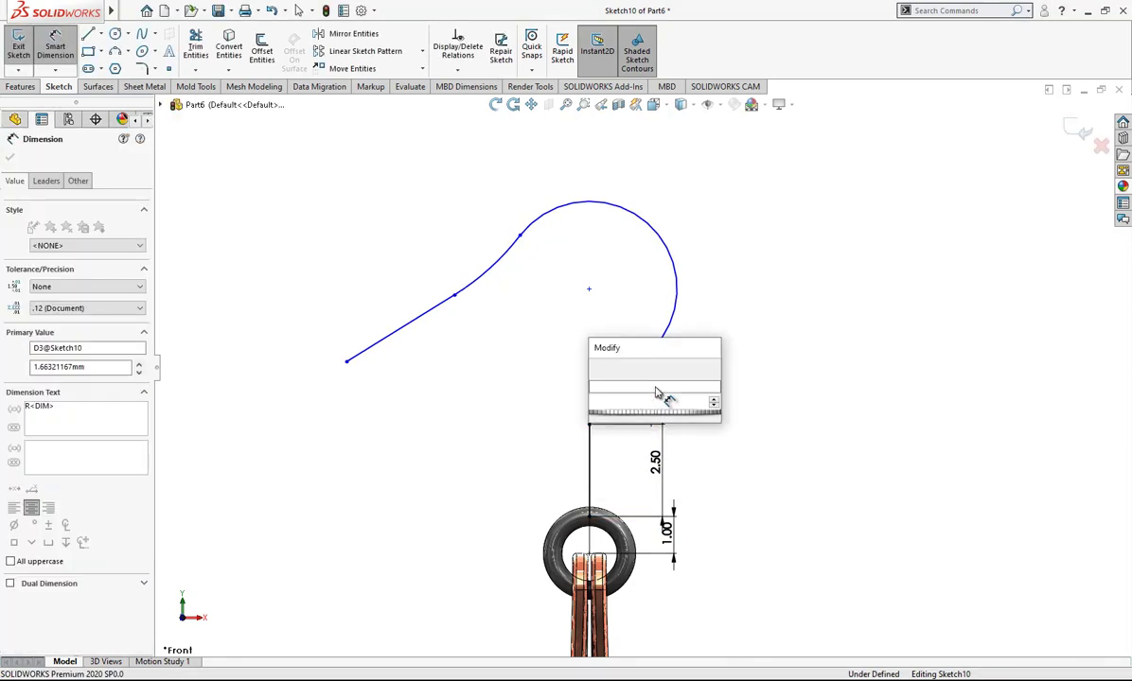
text(4)
key(Return)
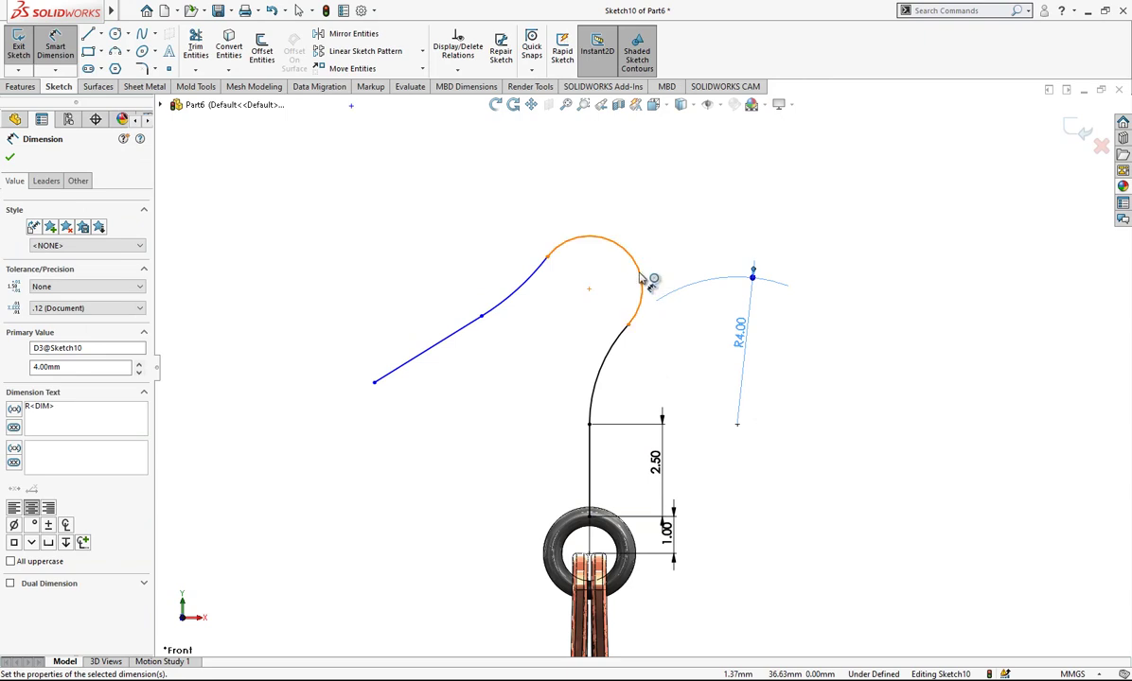
key(Escape)
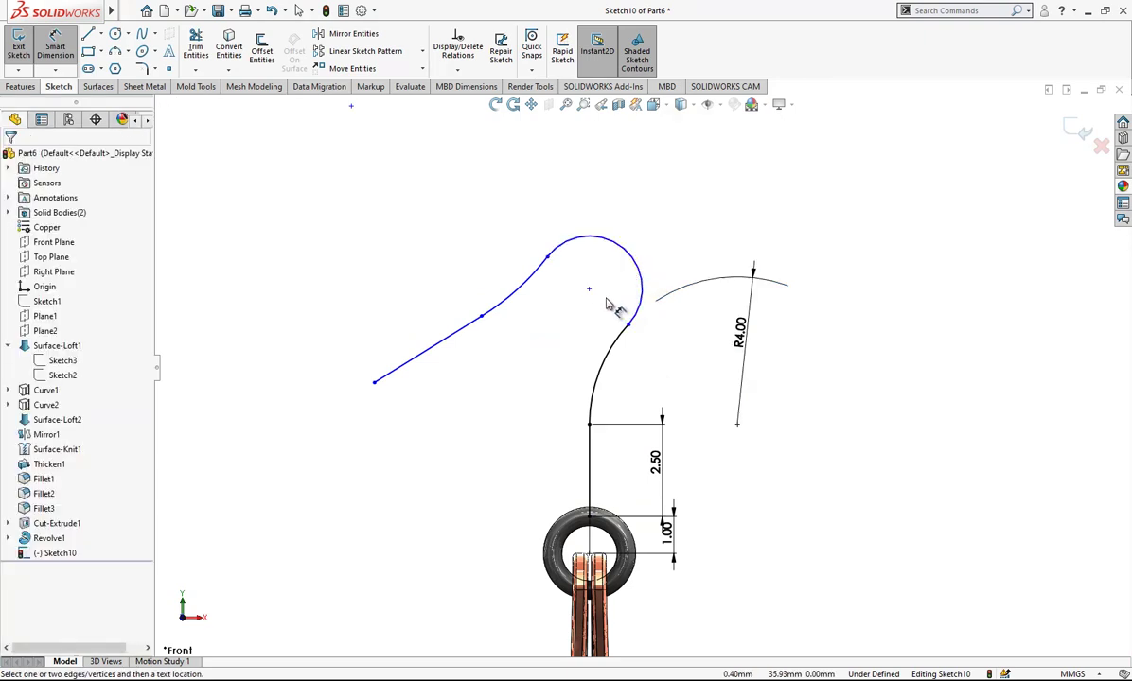
Set the radius of the large arc at the hook's top to 2 mm.
click(639, 281)
click(624, 294)
text(2)
key(Return)
key(Escape)
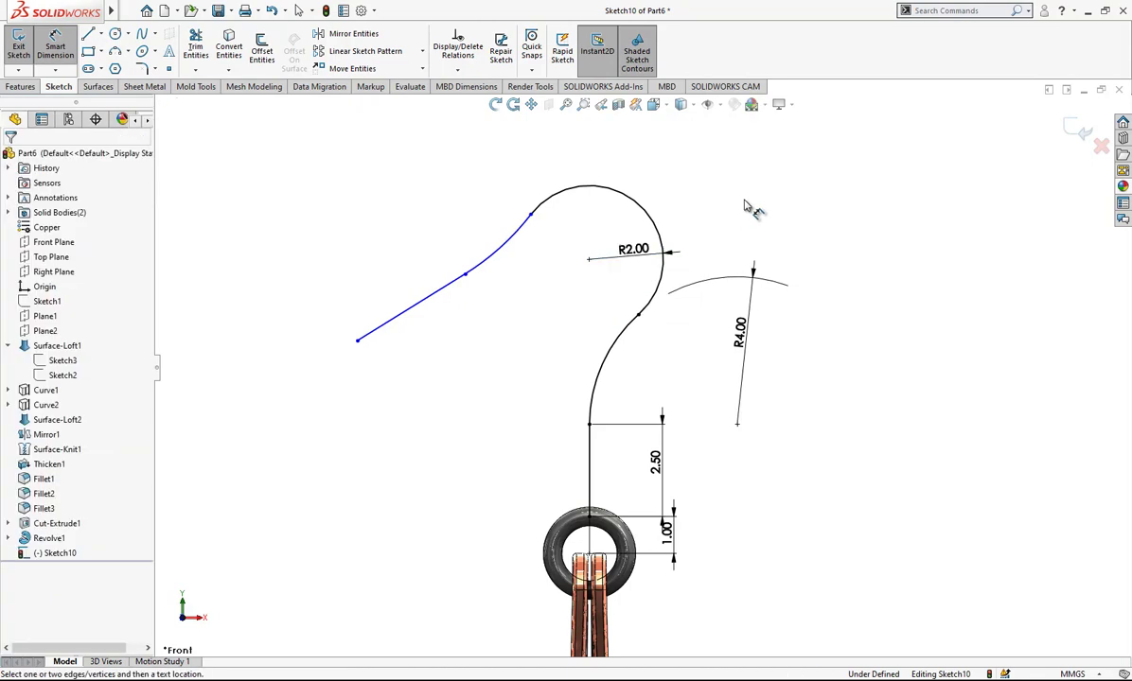
Set the radius of the arc joining the large arc to the sloping end line to 1.5 mm.
click(509, 245)
click(451, 196)
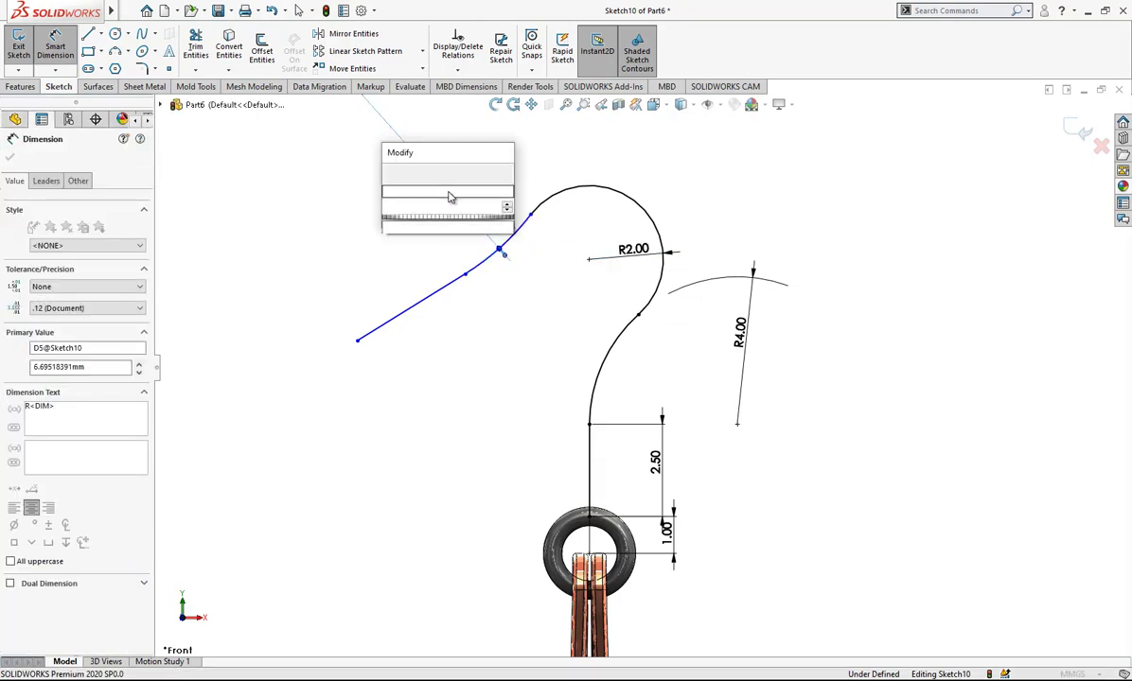
text(1.5)
key(Return)
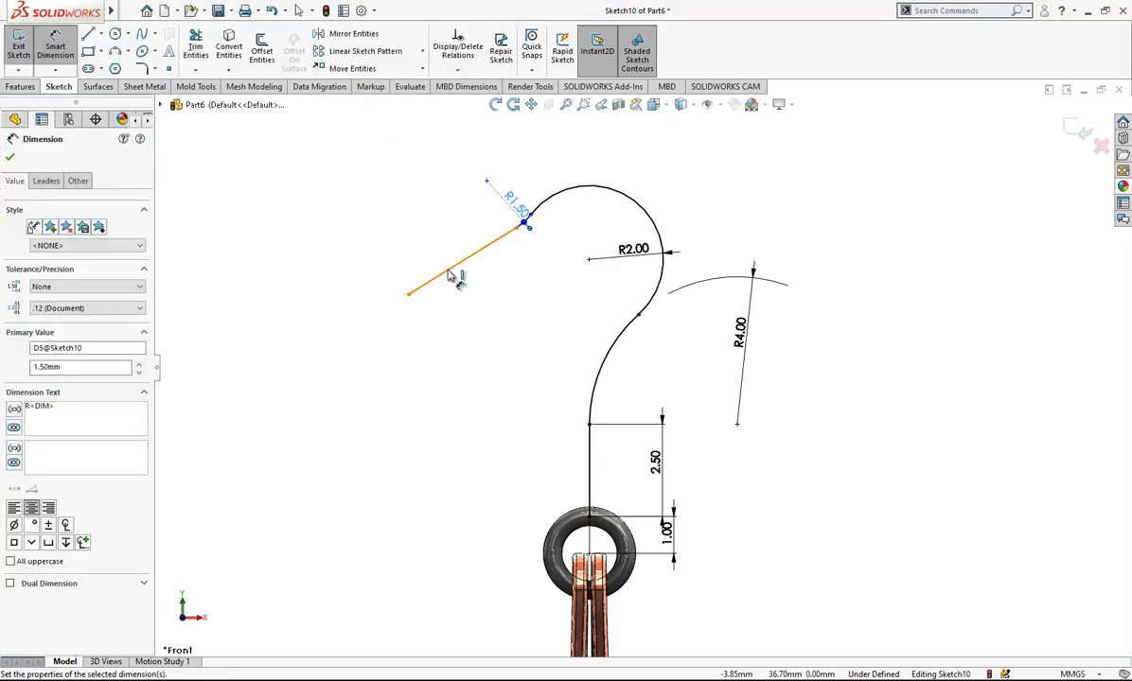
Set the length of the sloping end line to 4 mm.
click(458, 271)
click(417, 242)
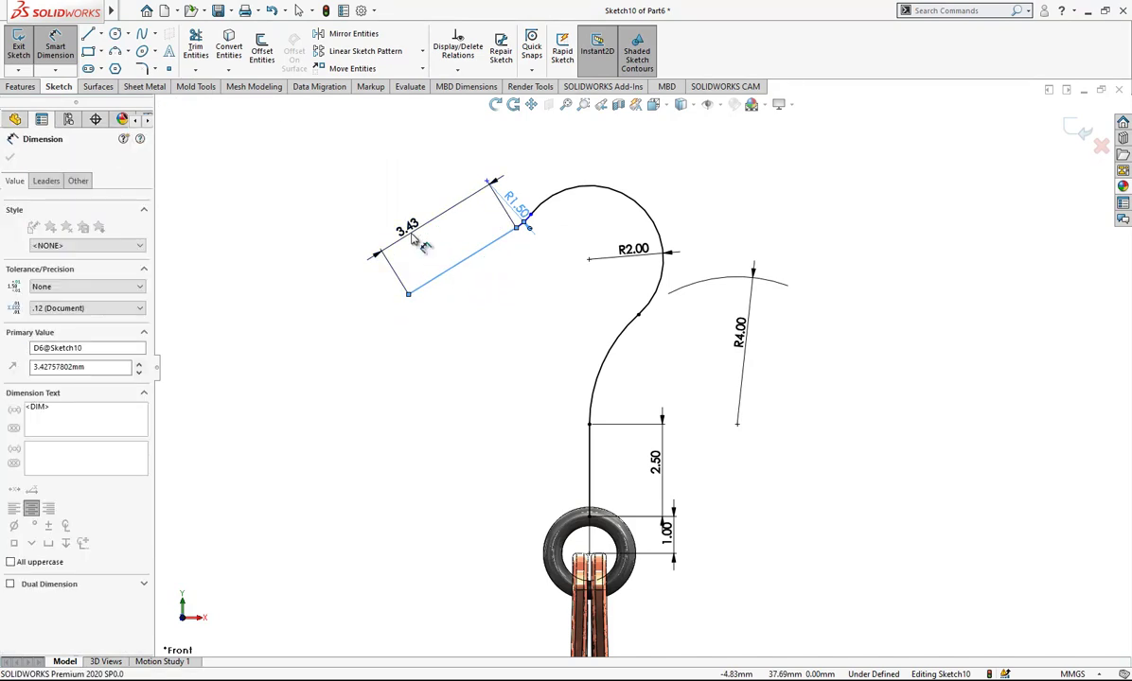
text(4)
key(Return)
key(Escape)
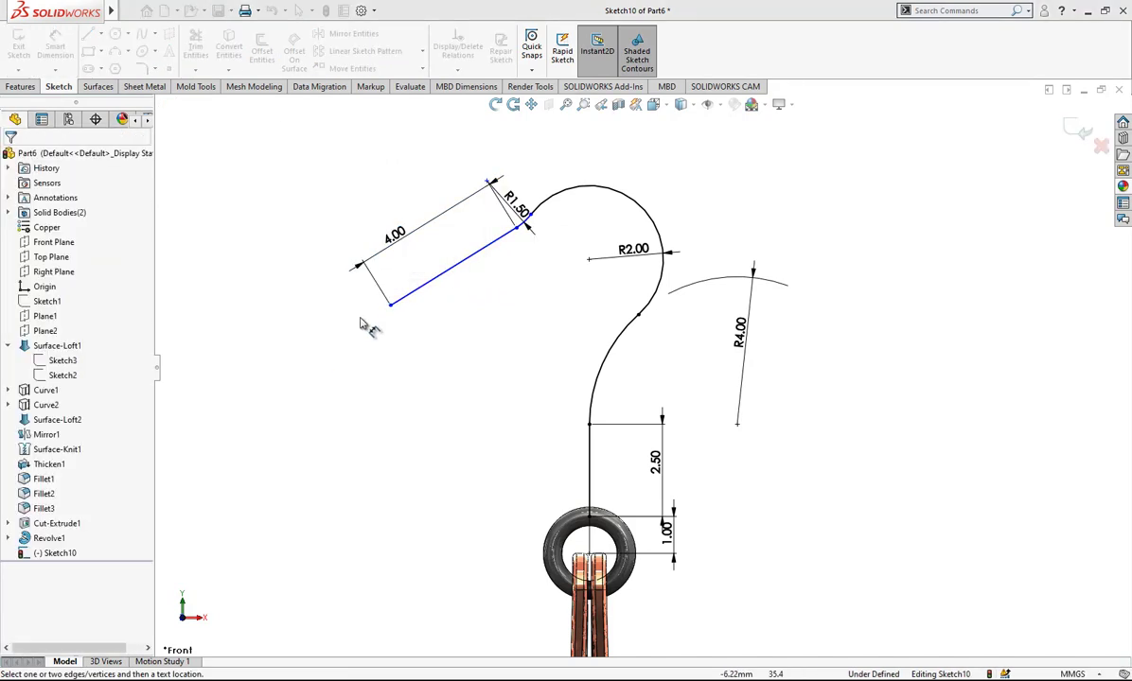
Dimension the angle between the sloping end line and the vertical line to 55°.
click(405, 299)
click(587, 435)
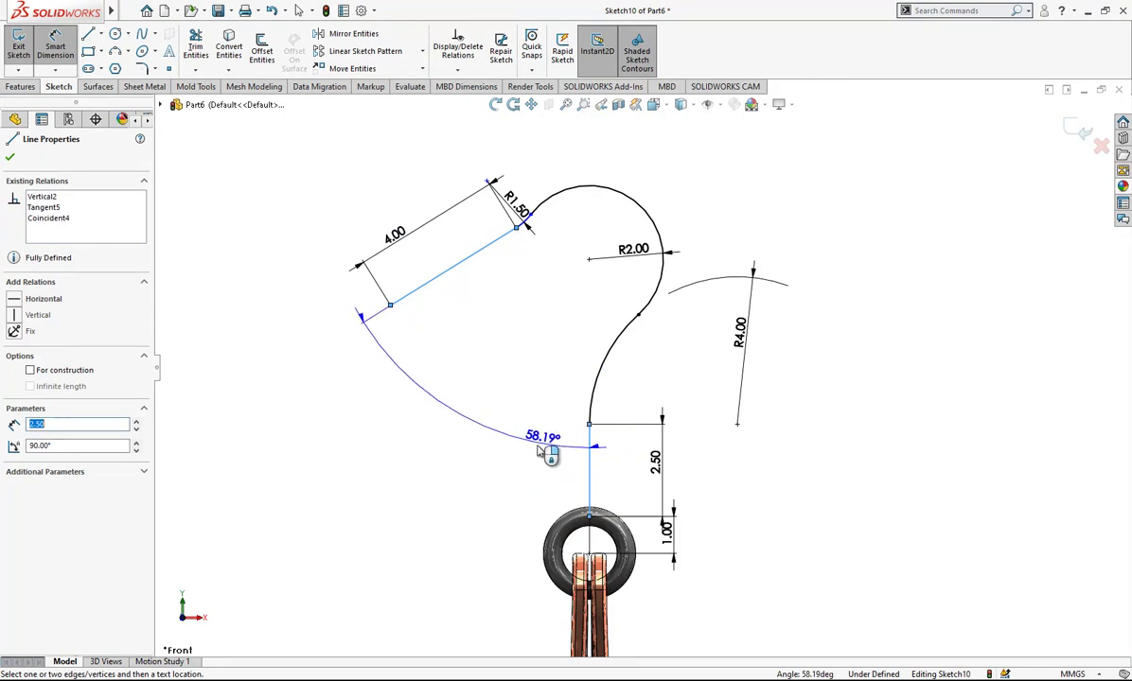
click(475, 476)
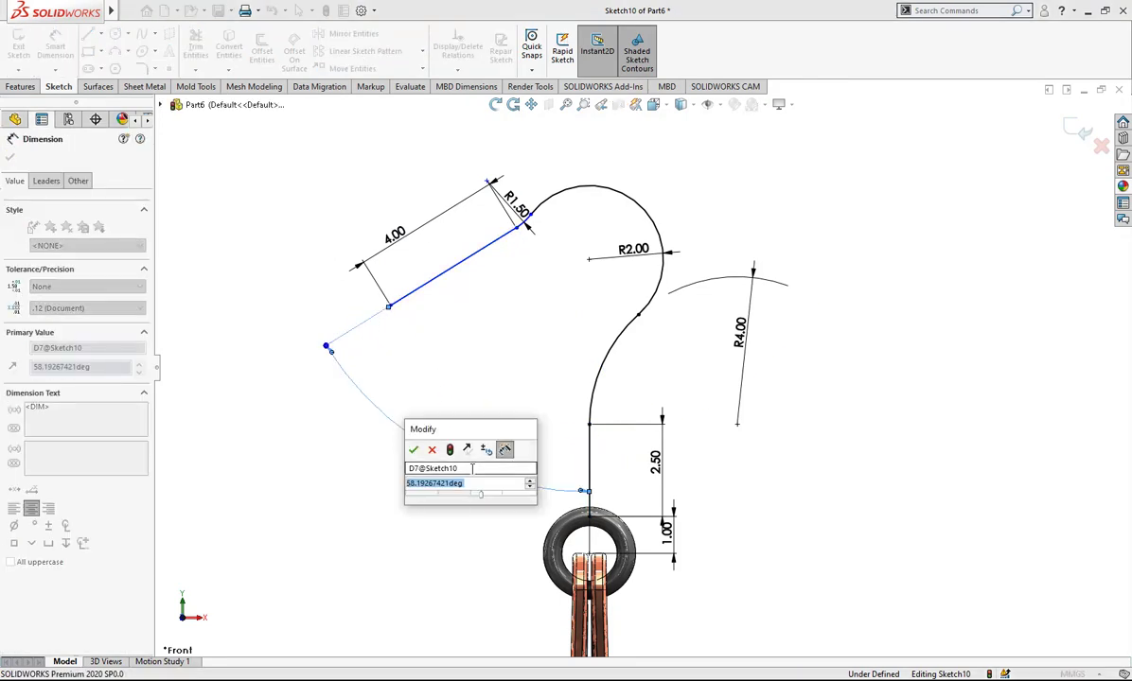
text(55)
key(Return)
key(Escape)
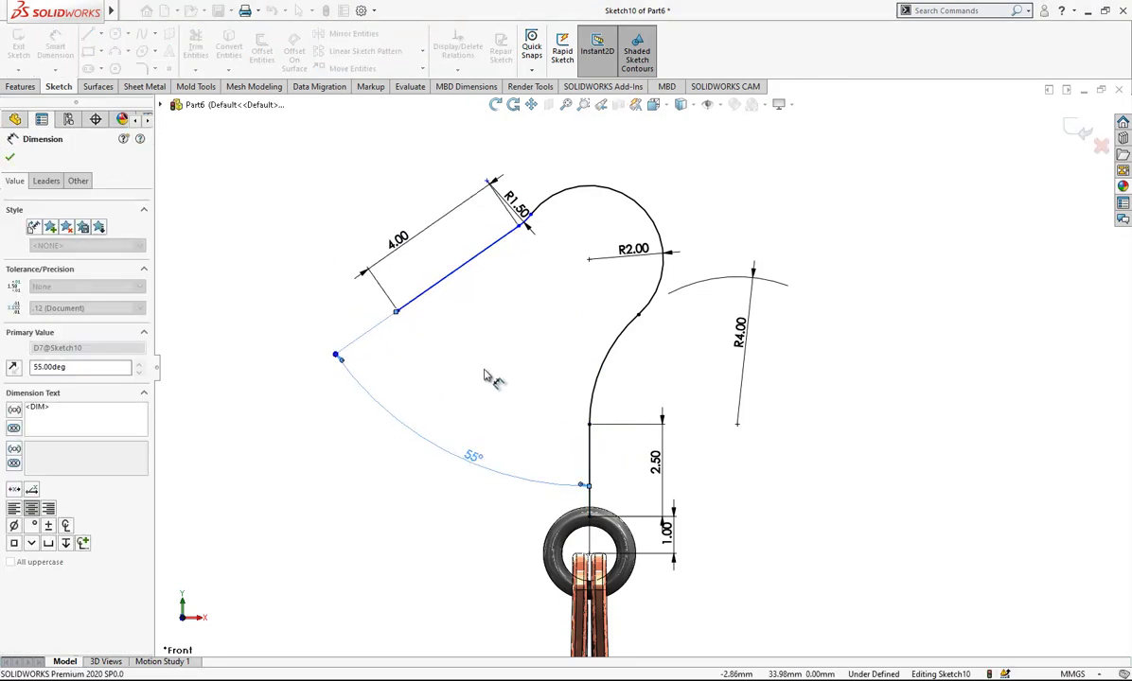
Set the horizontal distance between the vertical line and the 1.5 mm arc's center to 3.5 mm.
click(588, 459)
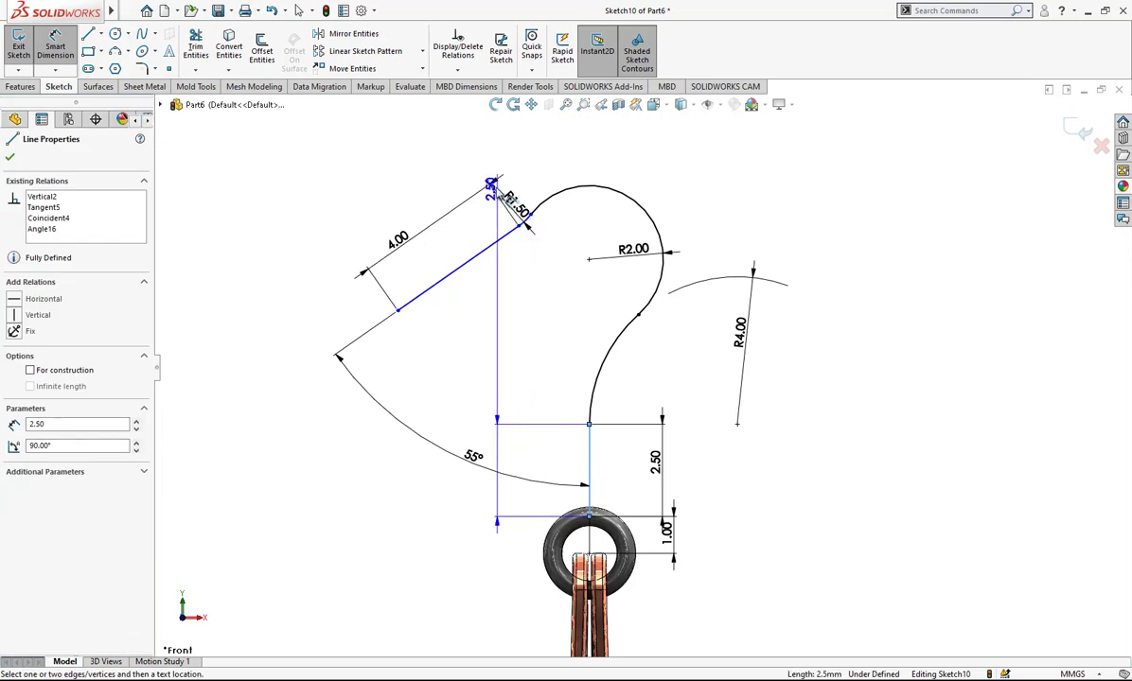
click(488, 180)
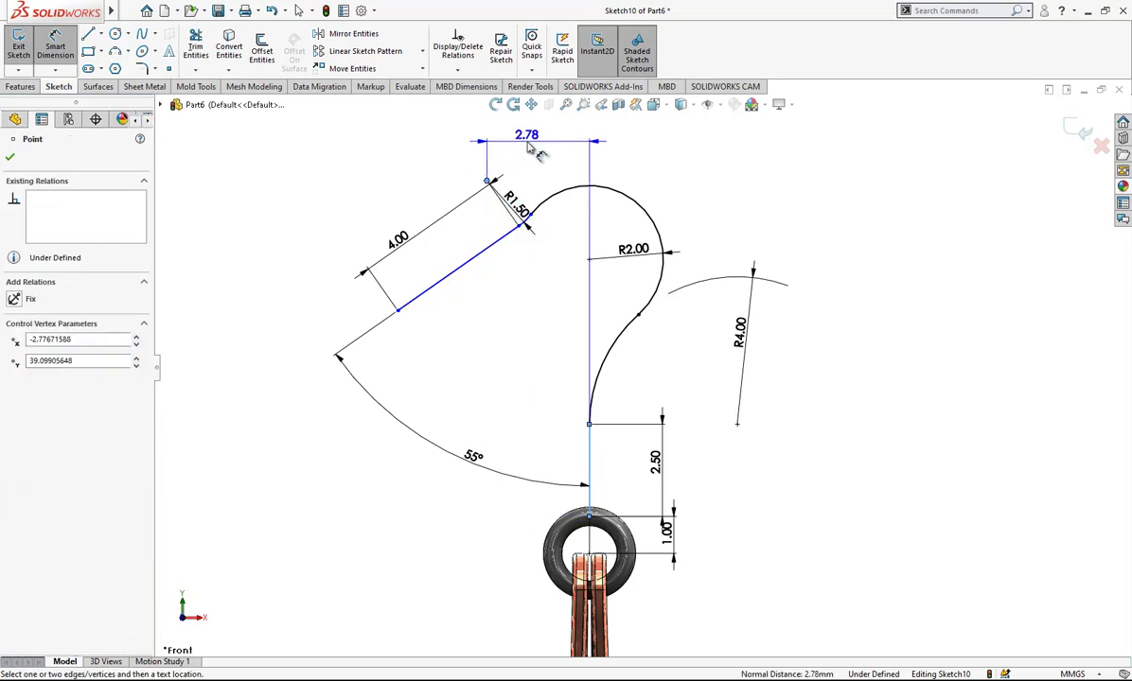
click(529, 142)
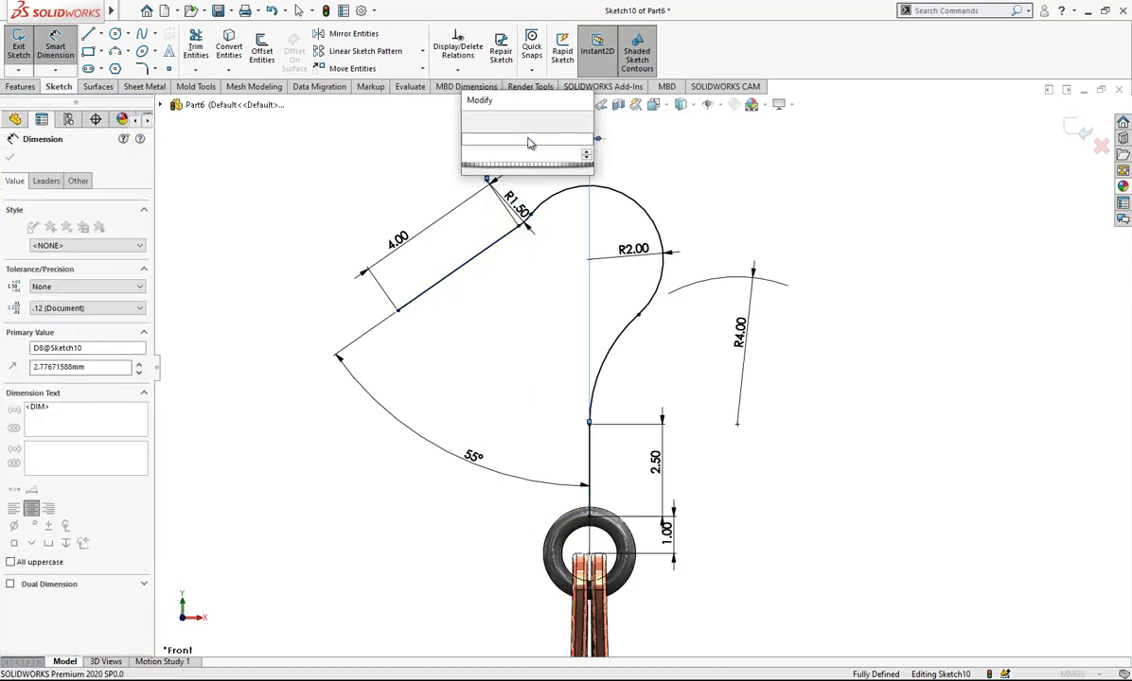
key(Return)
click(812, 234)
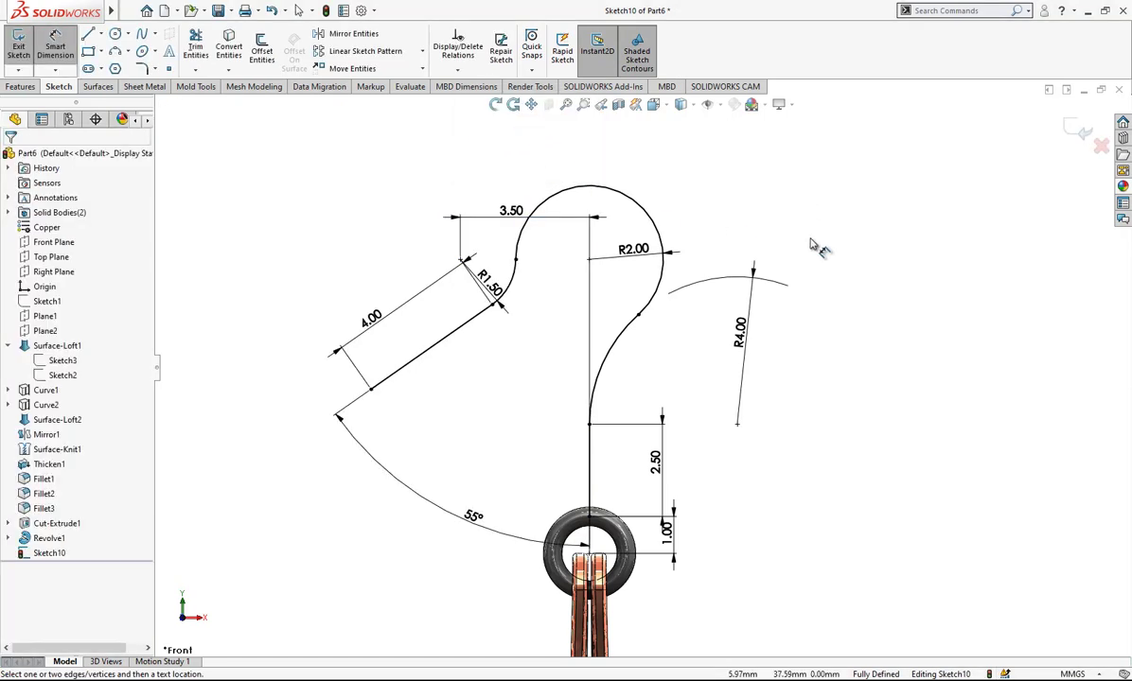
Move the 1.5 mm radius dimension outward, clear of the hook profile, and exit the sketch.
scroll(812, 234, up, 2)
scroll(693, 391, up, 1)
scroll(635, 443, down, 2)
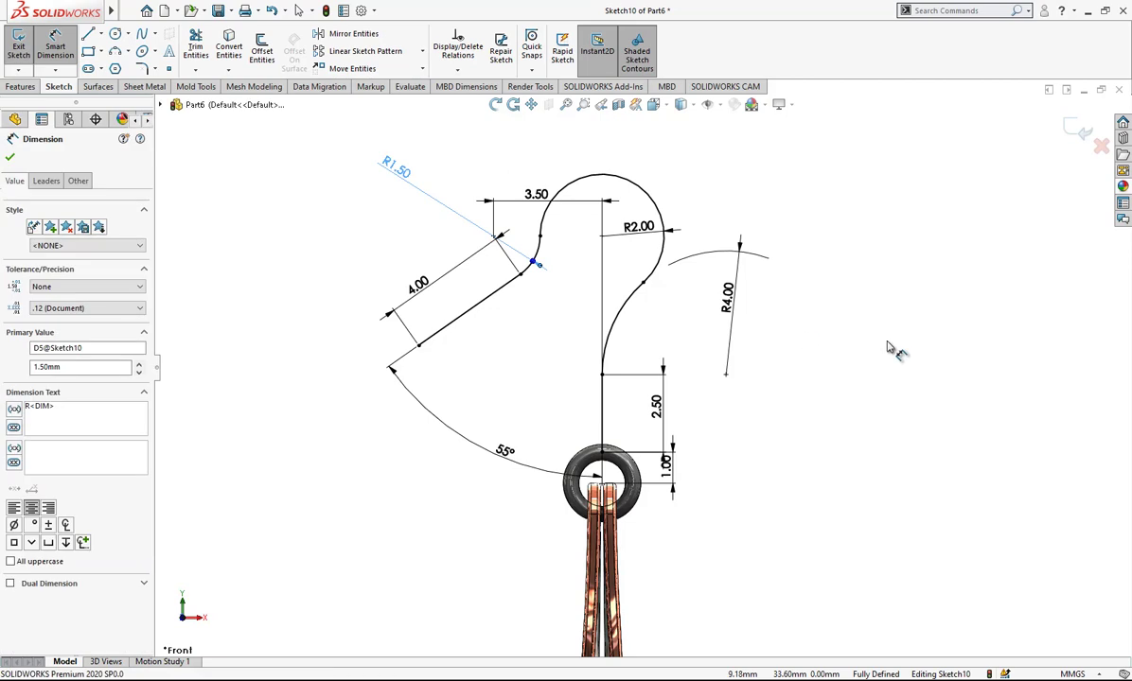
scroll(842, 365, up, 1)
scroll(617, 381, down, 1)
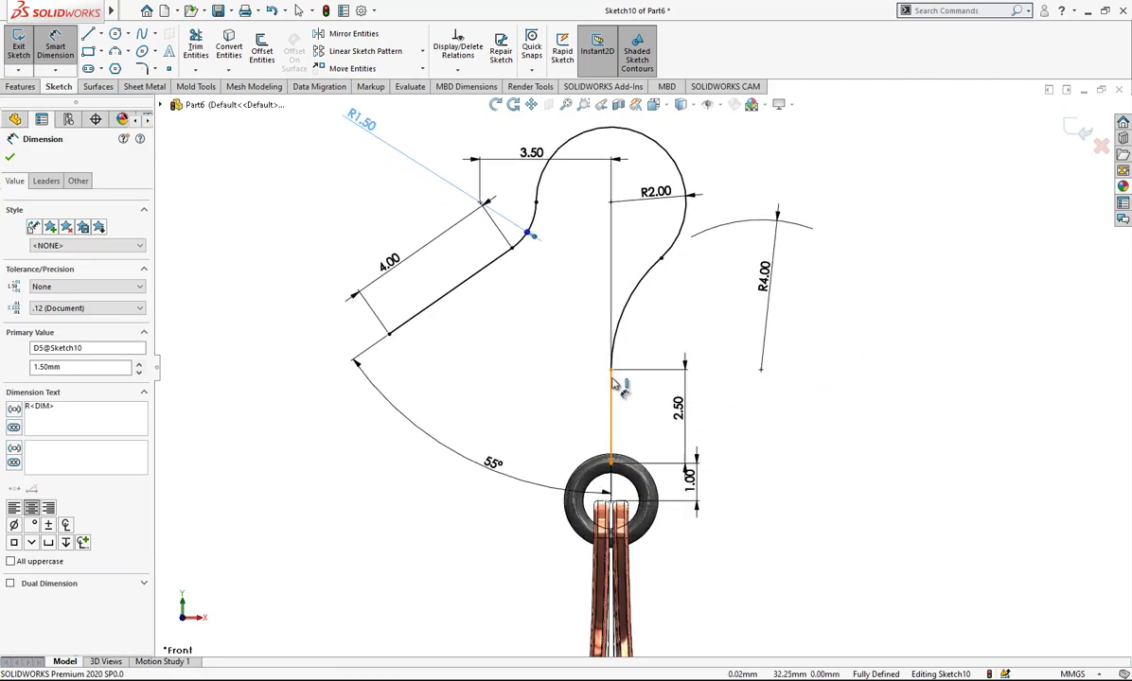
scroll(653, 358, up, 1)
click(833, 379)
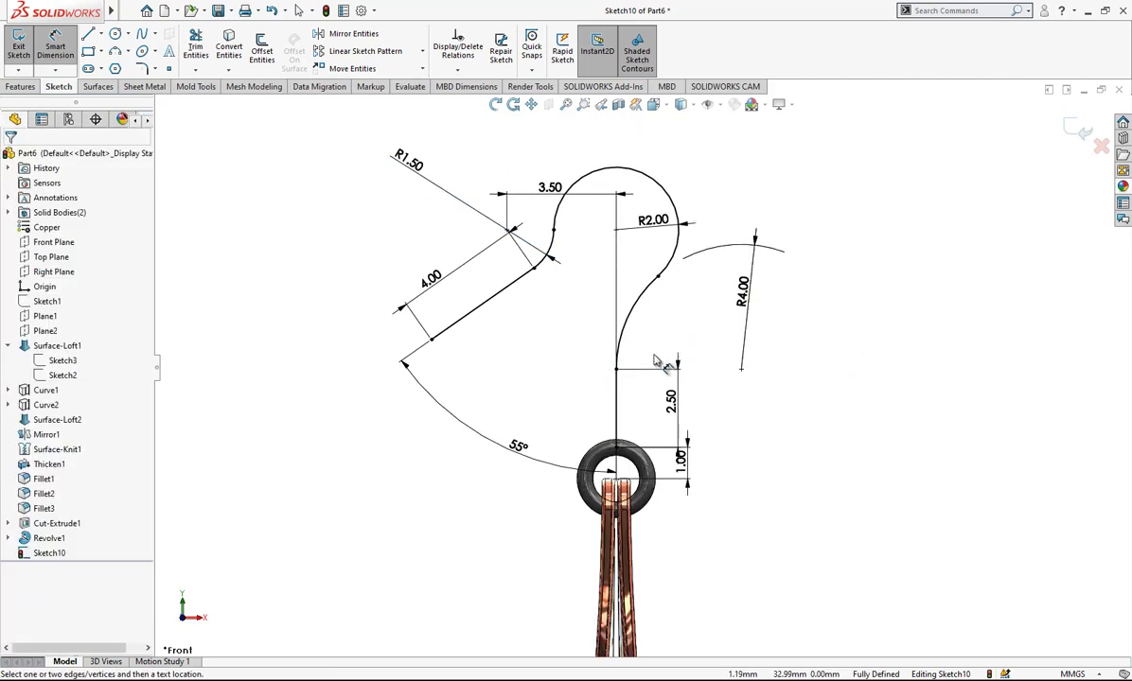
scroll(660, 361, down, 1)
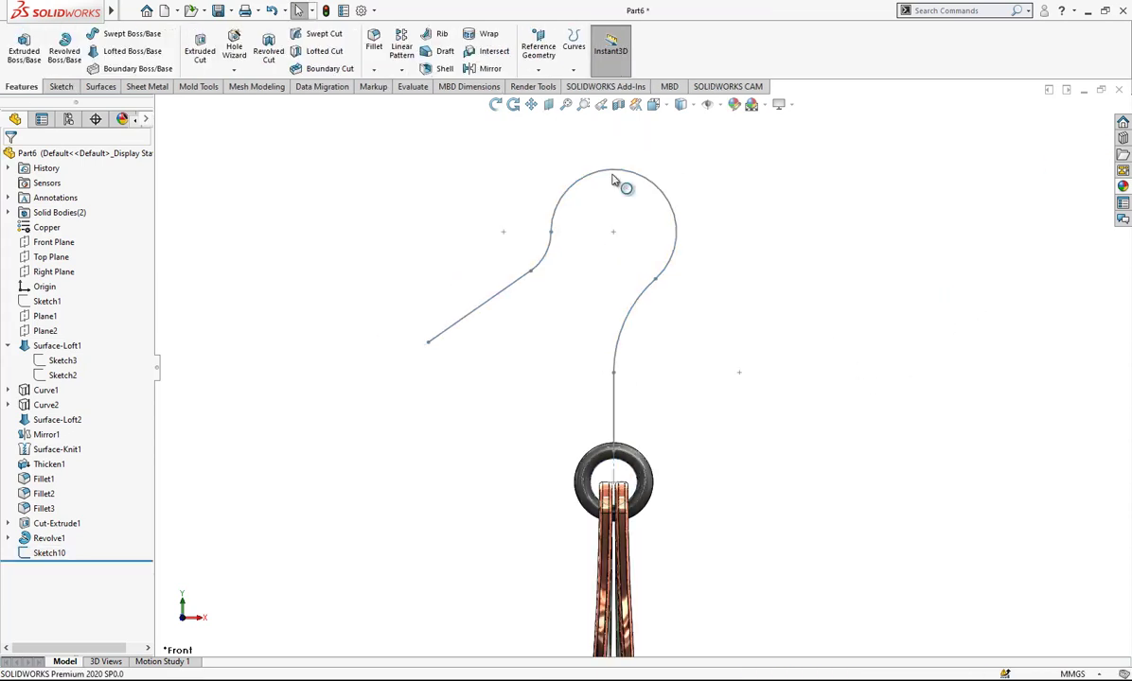
click(535, 47)
click(545, 84)
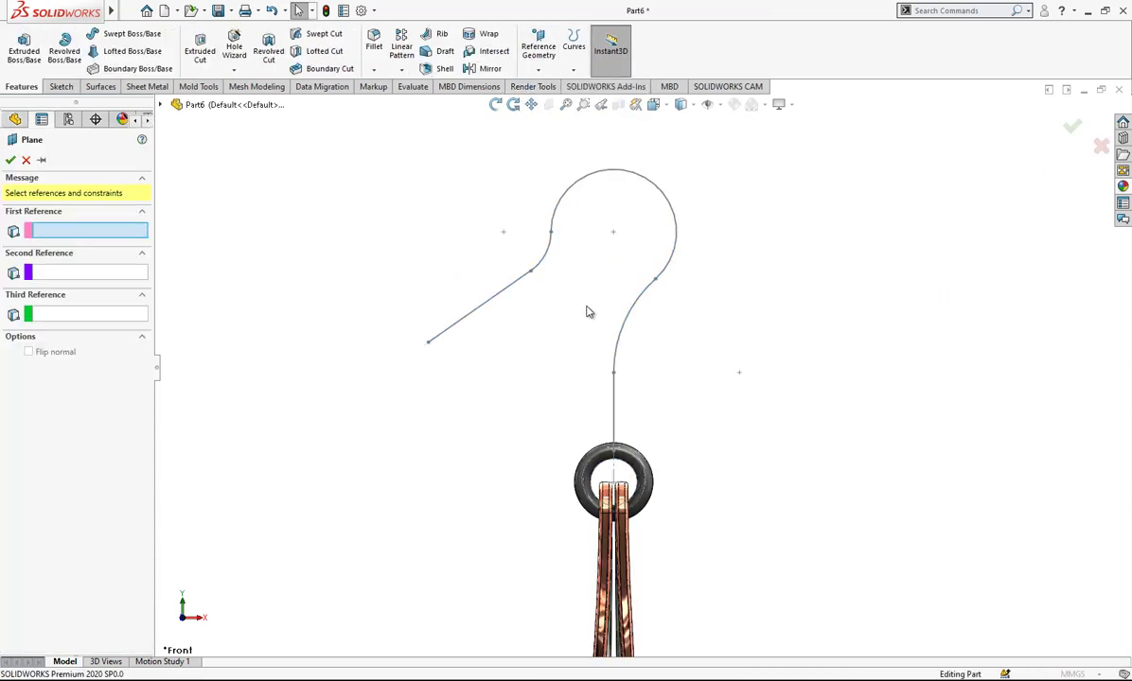
click(613, 413)
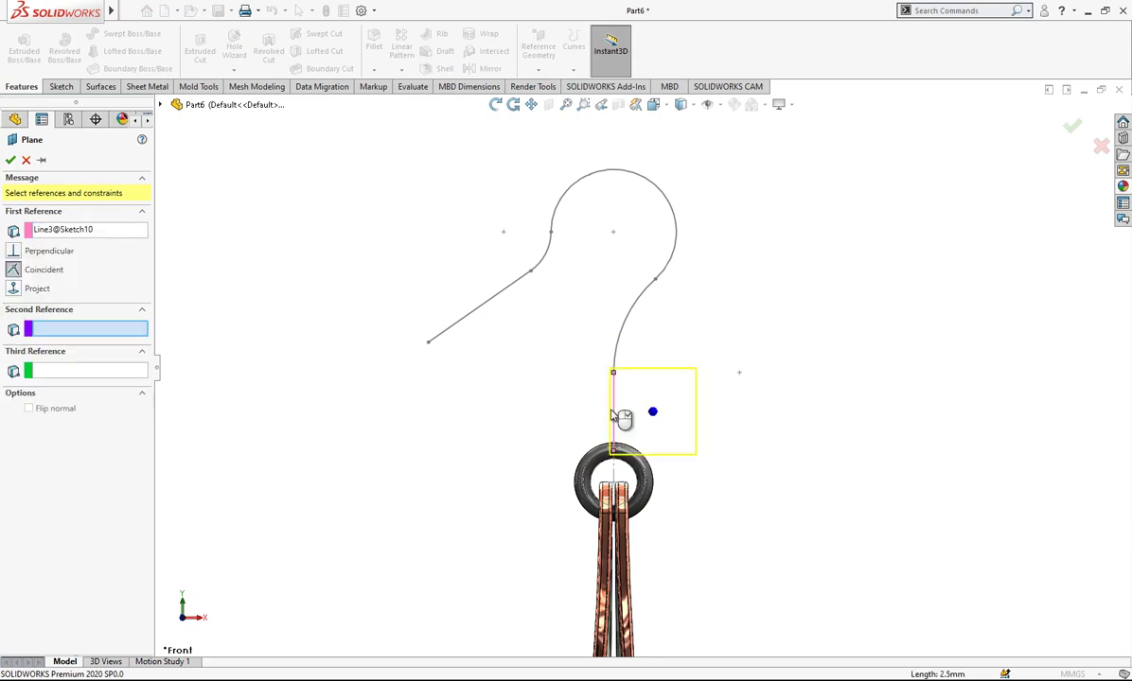
scroll(612, 413, down, 1)
key(Escape)
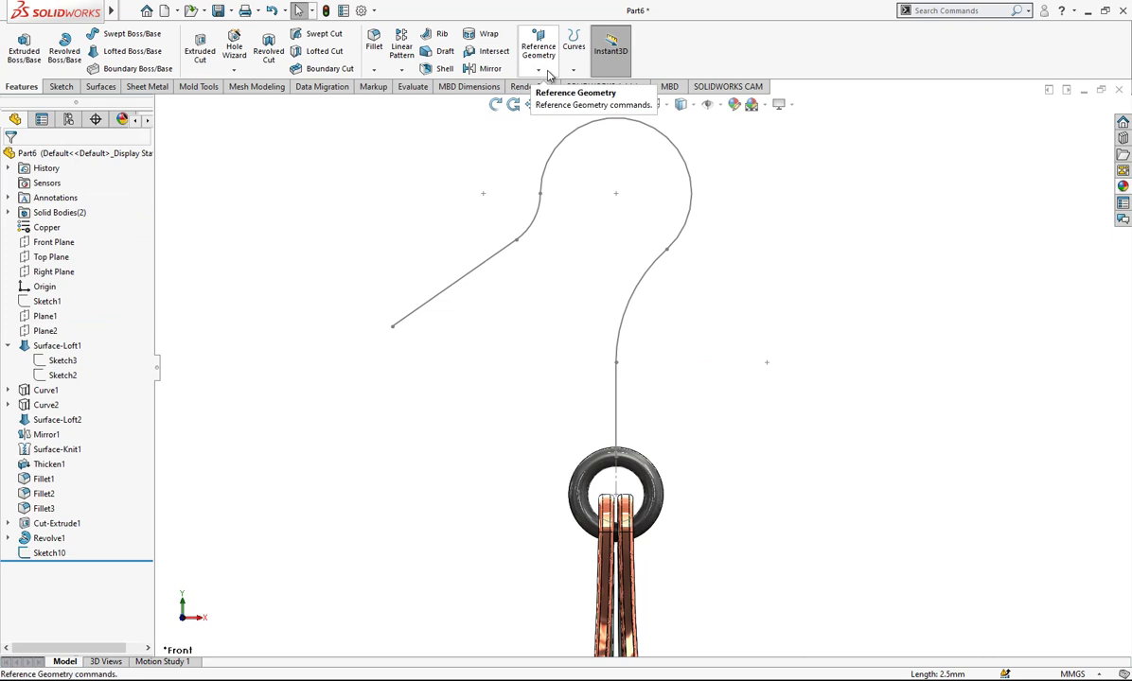
Create a reference plane perpendicular to the hook sketch's vertical line and passing through the line's lower endpoint.
click(539, 70)
click(550, 87)
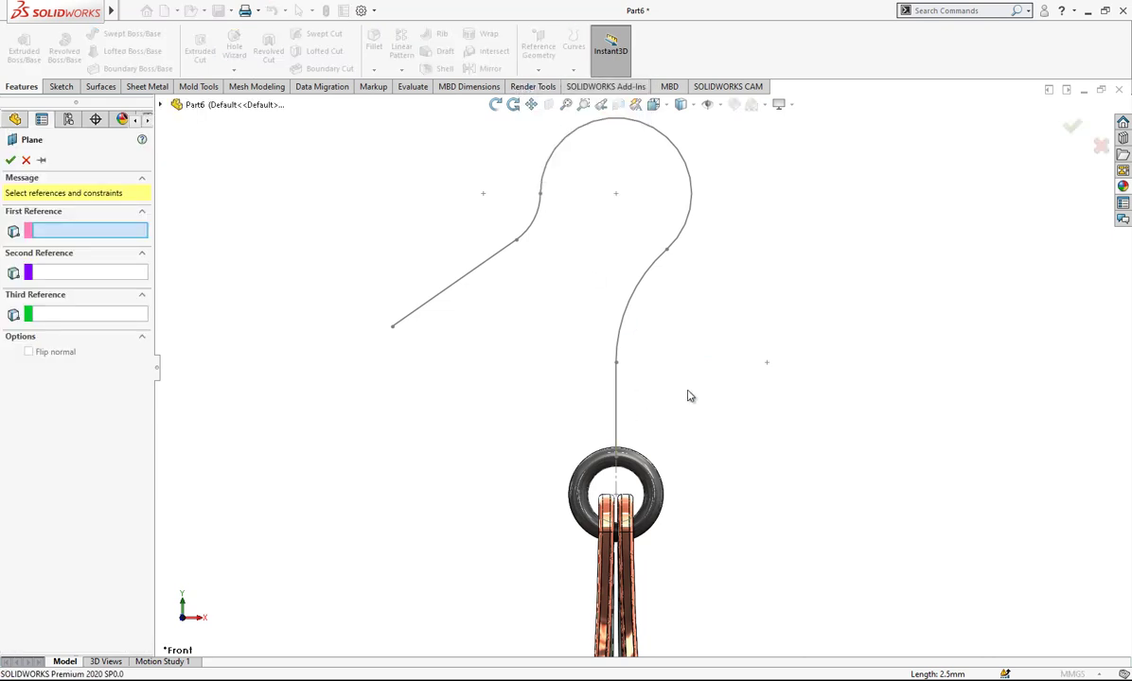
click(615, 405)
mouse_move(626, 416)
middle_down()
mouse_move(570, 428)
mouse_move(631, 414)
middle_up()
scroll(635, 409, down, 2)
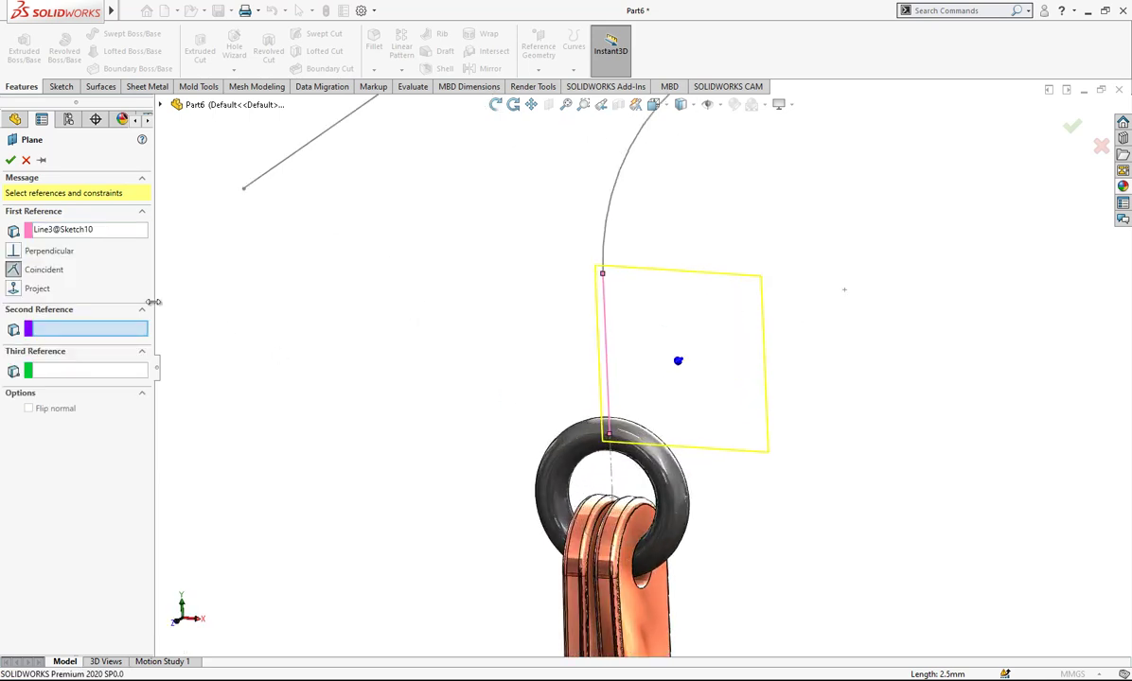
click(608, 437)
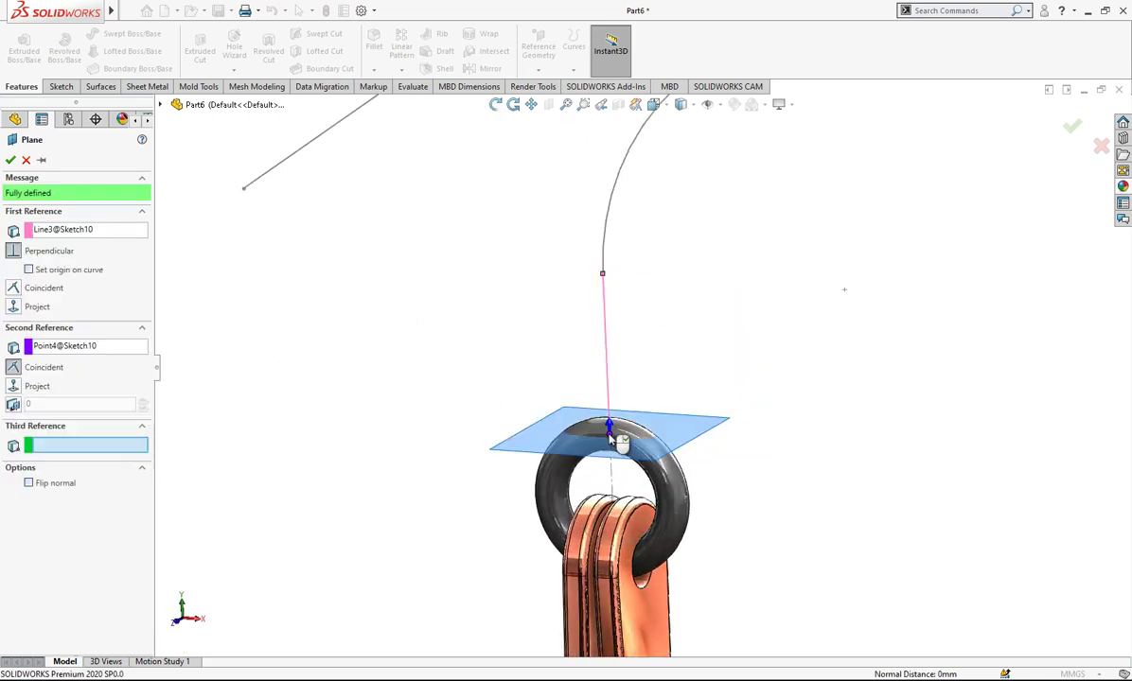
click(10, 162)
scroll(608, 473, down, 2)
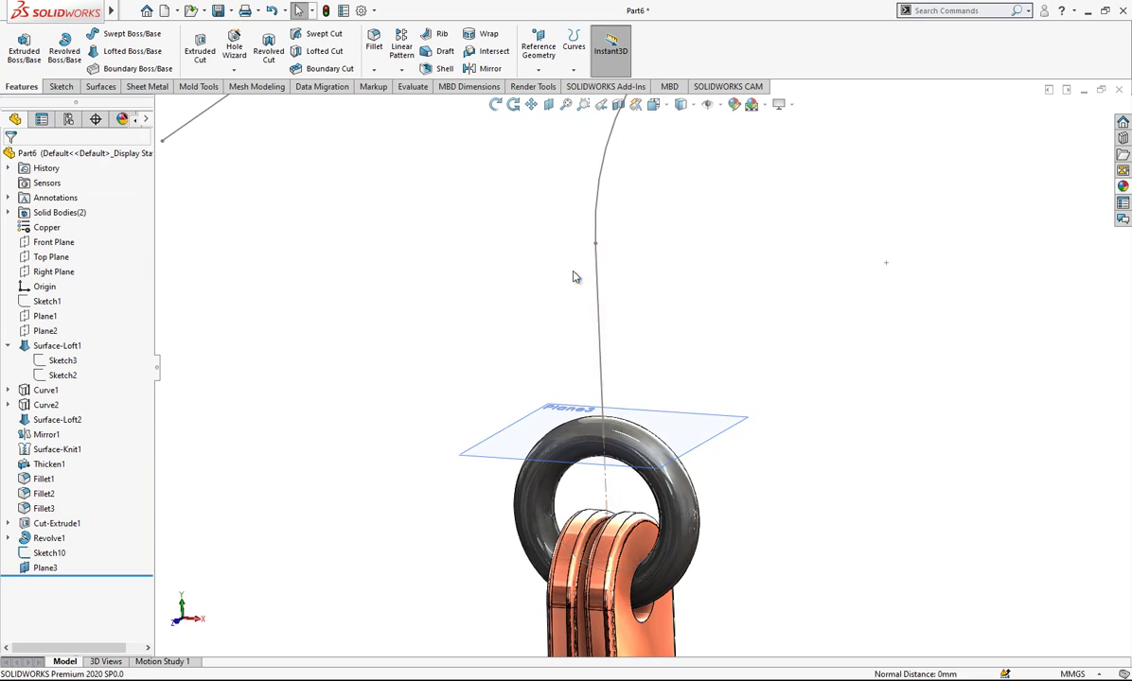
Sketch a circle about 0.49 mm in diameter on the new plane, centered on the lower end of the vertical line.
click(719, 433)
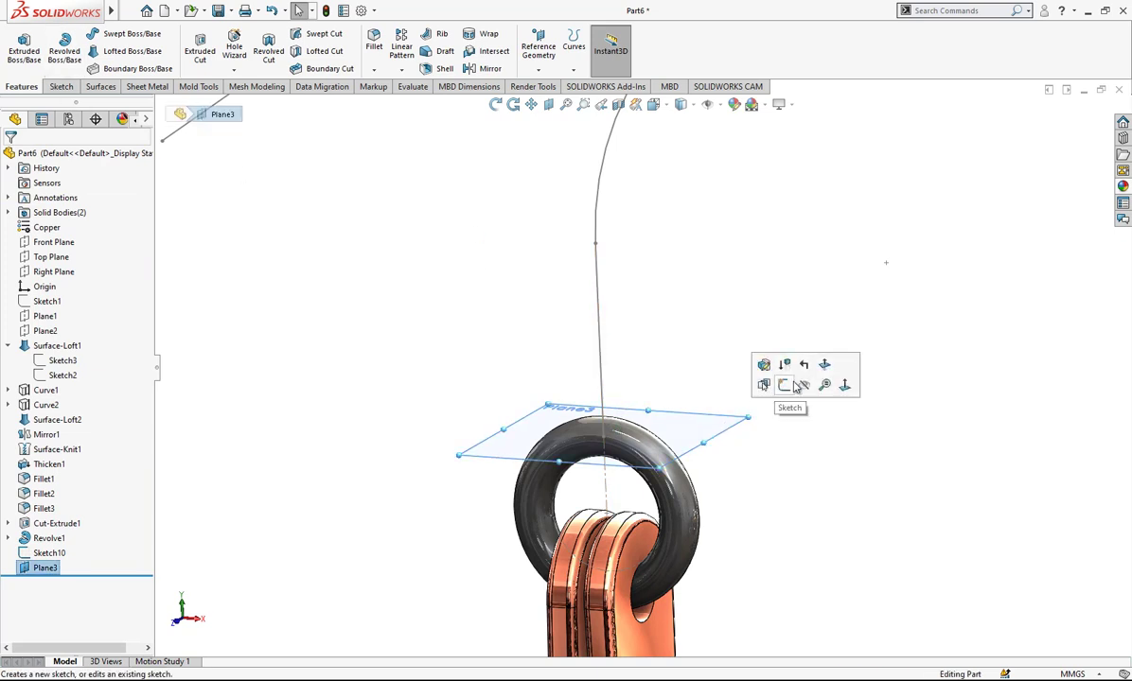
click(768, 386)
click(115, 34)
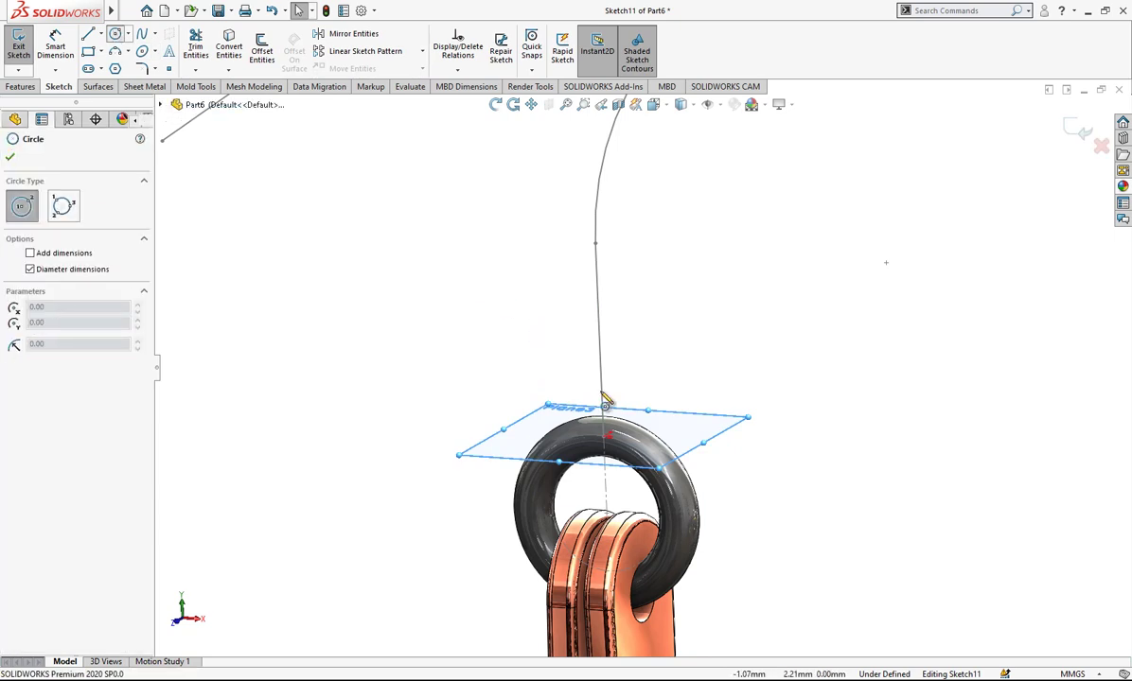
scroll(616, 467, down, 3)
click(613, 463)
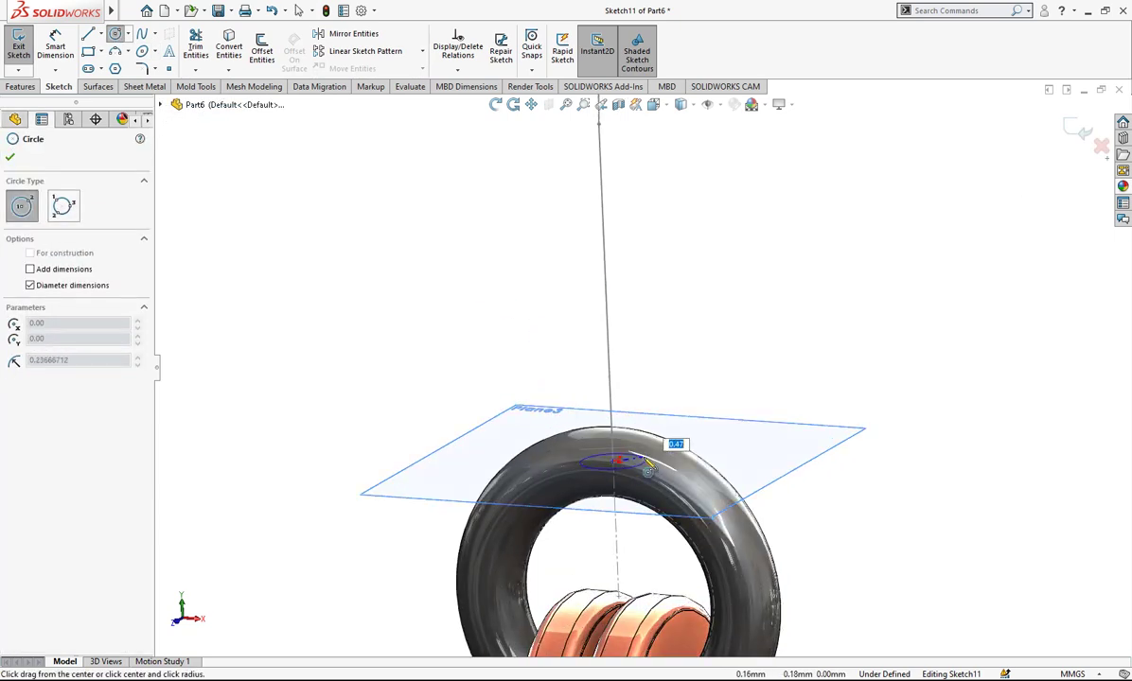
click(644, 462)
Dimension the circle's diameter as 0.5 mm and exit the sketch.
click(55, 47)
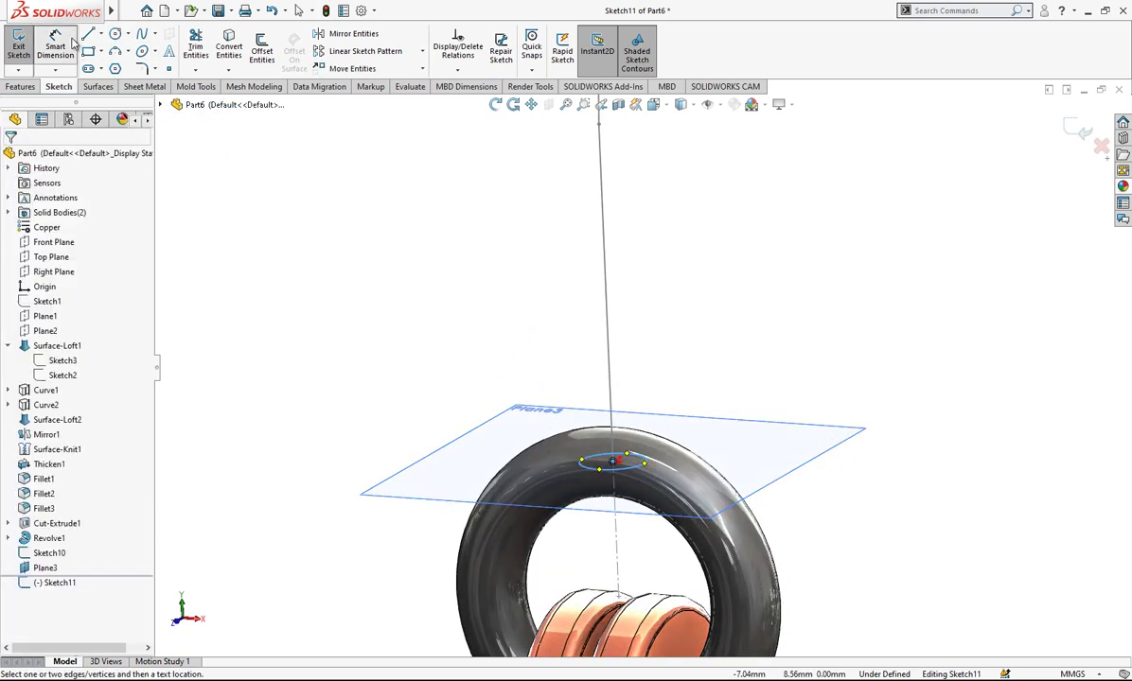
click(636, 472)
click(720, 392)
text(0.5)
key(Return)
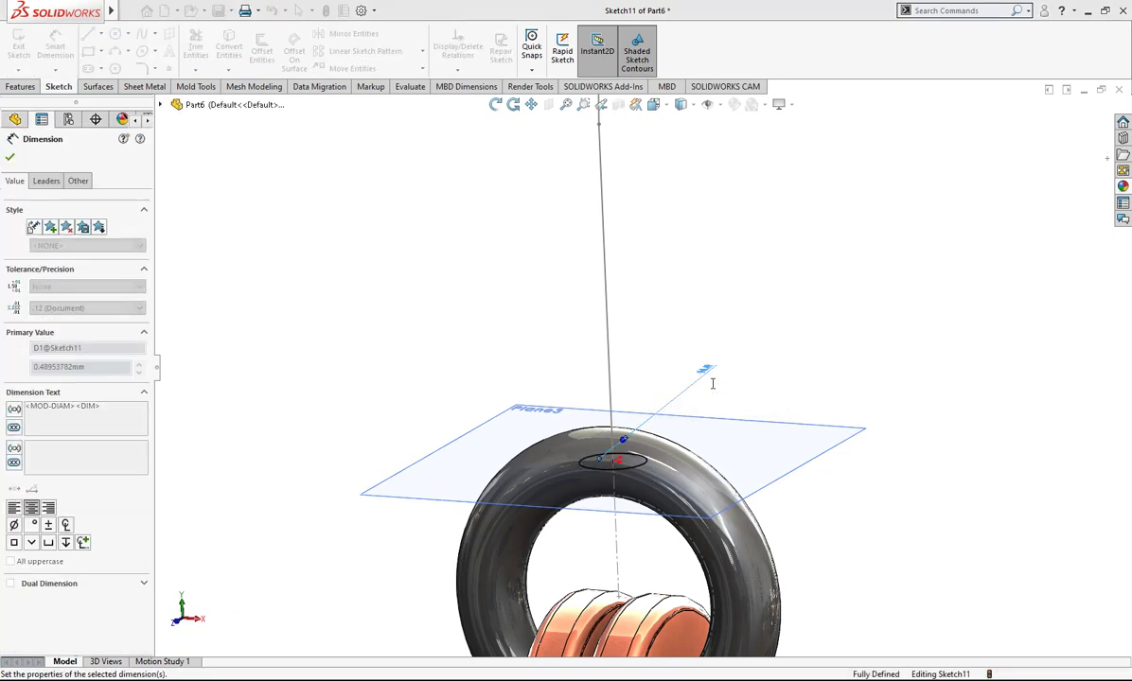
key(Escape)
scroll(714, 390, up, 5)
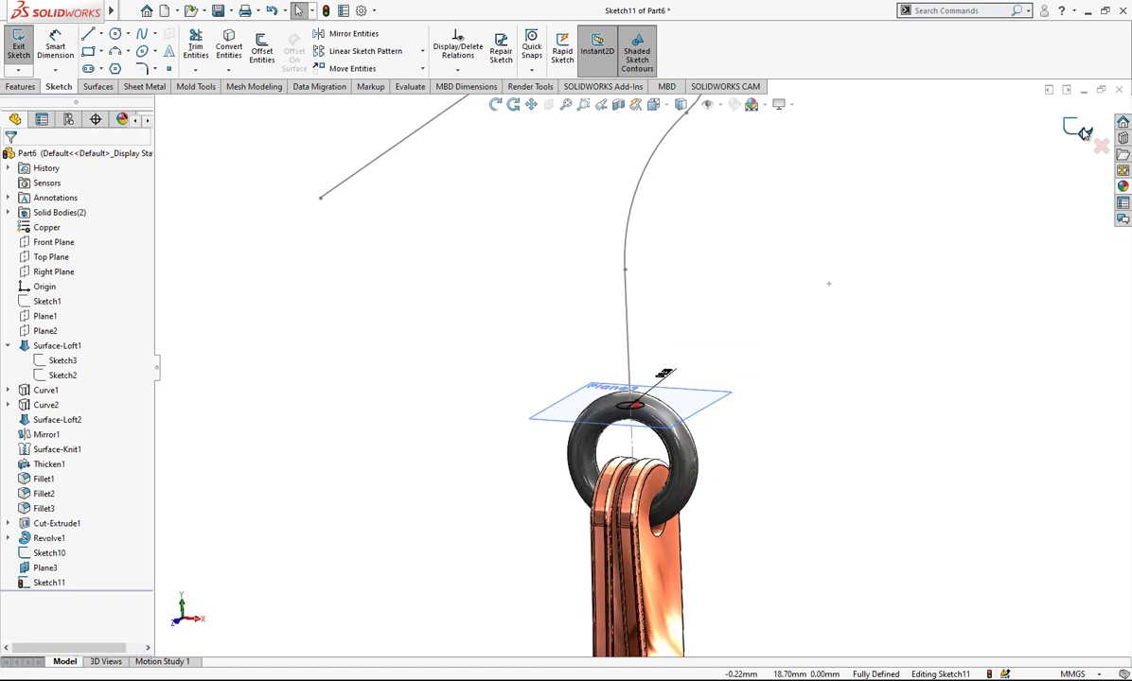
scroll(720, 341, up, 5)
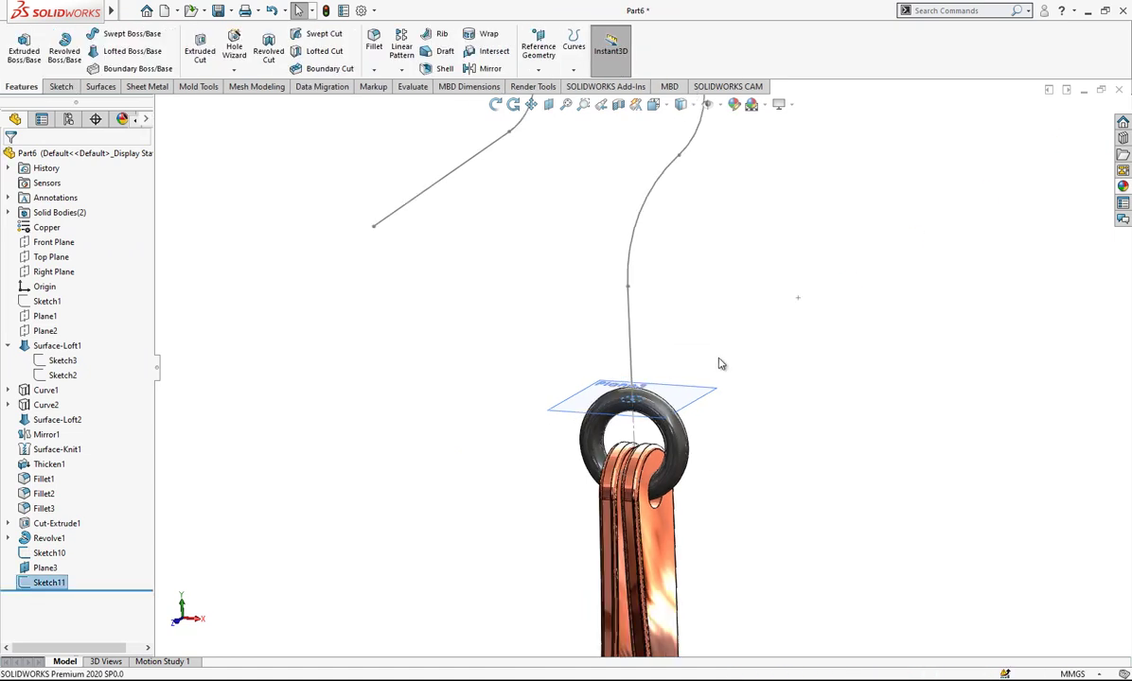
Sweep the 0.5 mm circle along the hook sketch path to form the solid hook.
scroll(672, 303, down, 5)
scroll(663, 388, up, 2)
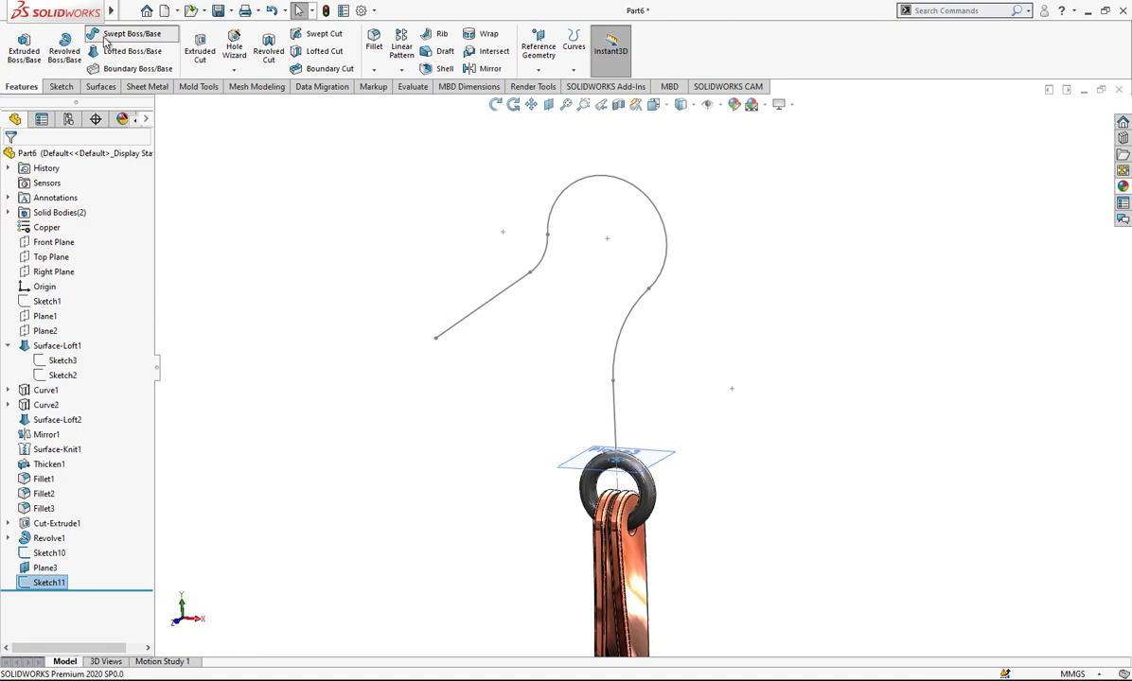
click(107, 37)
scroll(559, 426, down, 4)
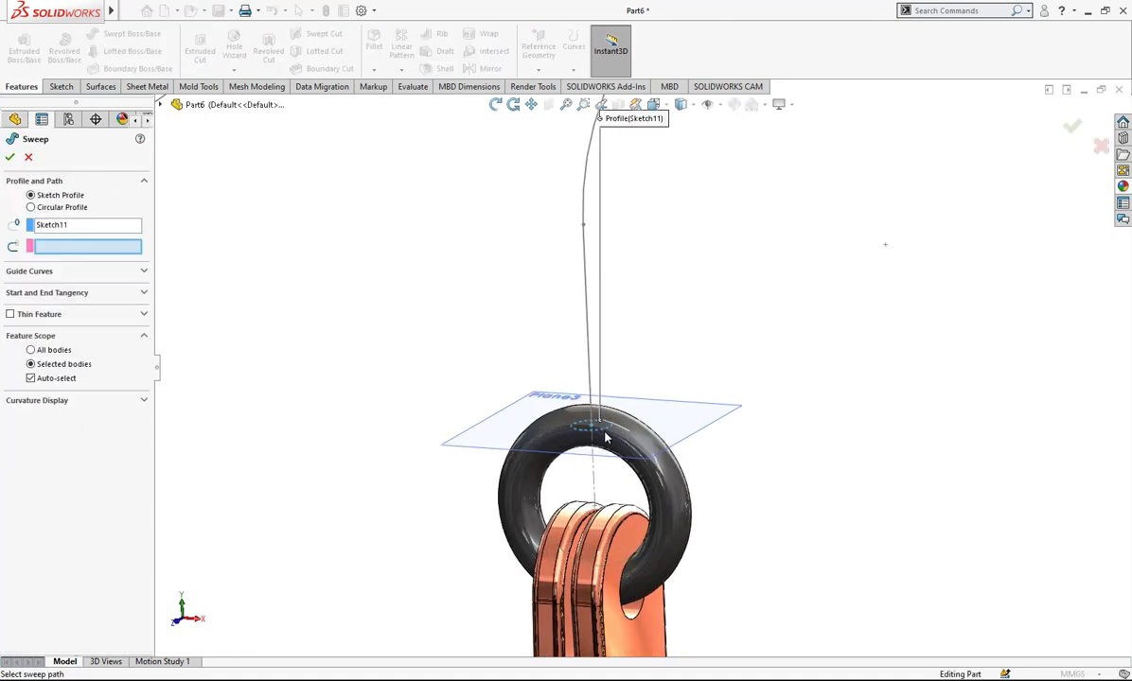
click(85, 230)
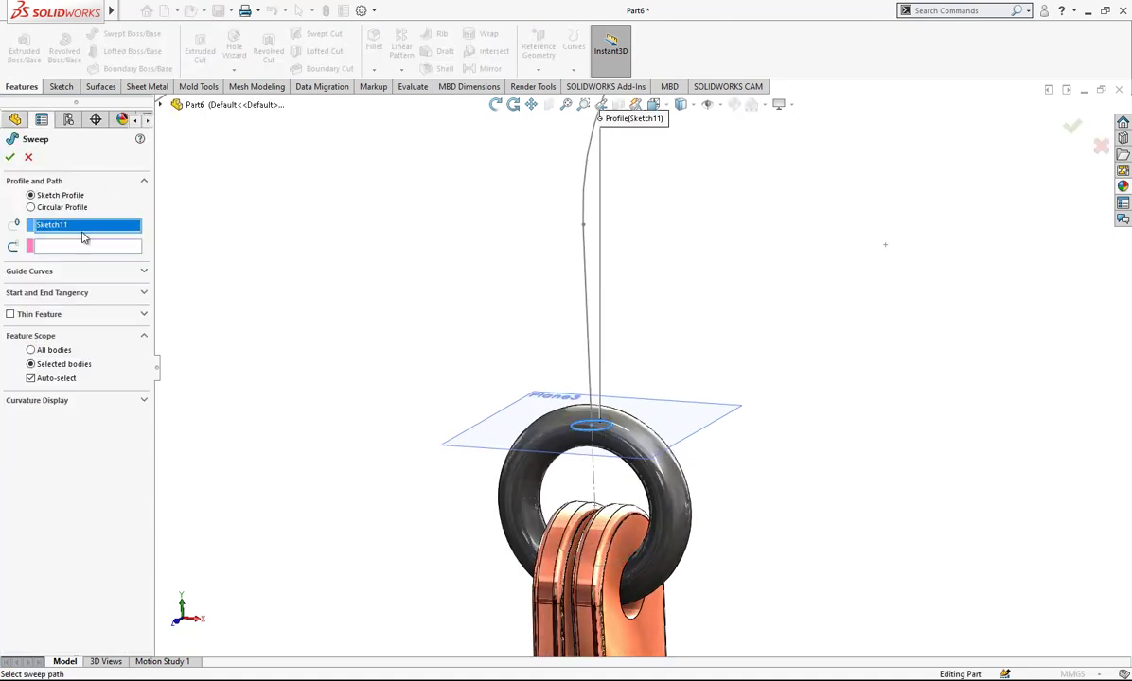
click(83, 248)
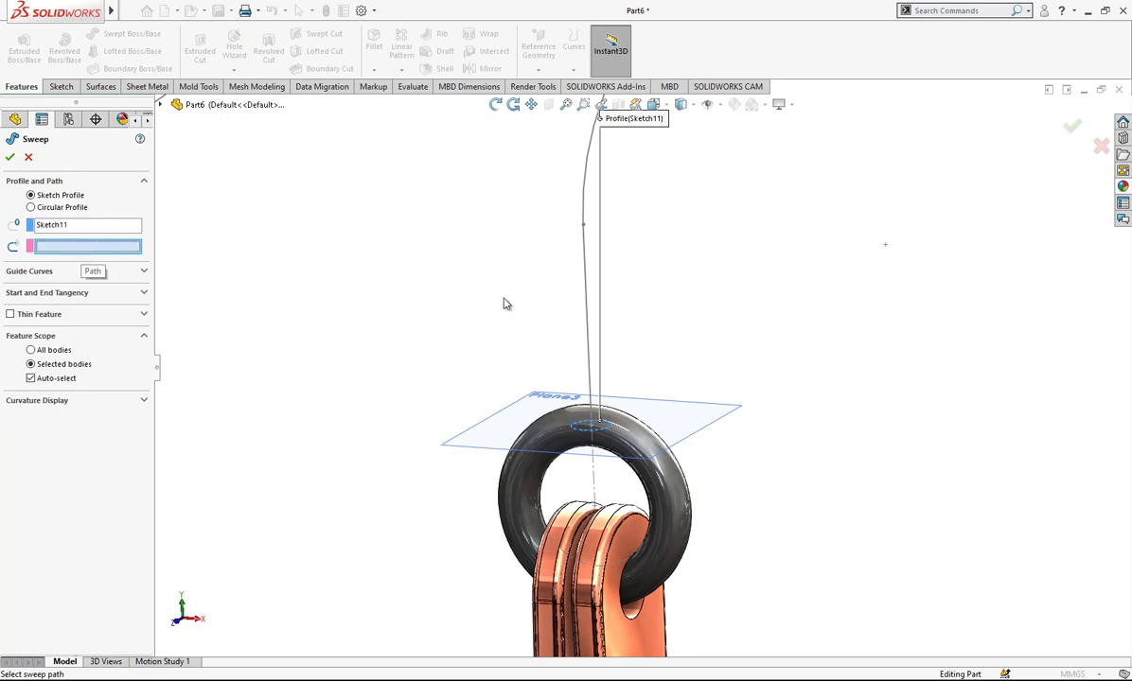
click(582, 286)
scroll(631, 362, up, 4)
scroll(652, 362, down, 2)
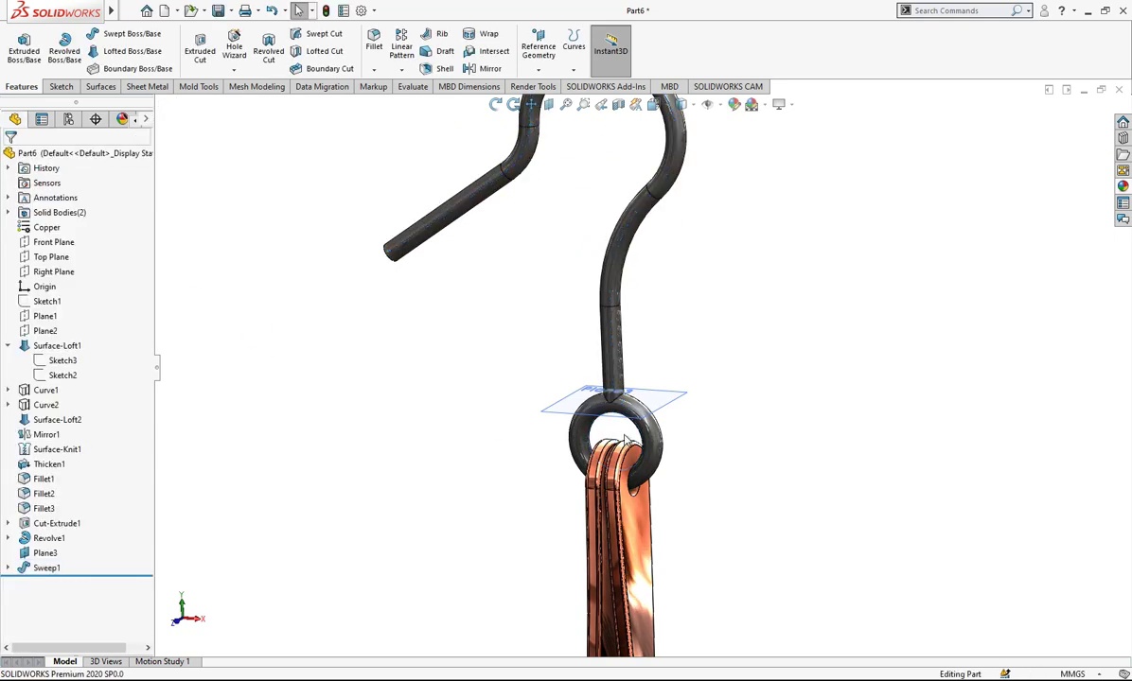
Create a reference plane offset 0.5 mm above Plane3 and hide Plane3.
scroll(663, 375, down, 2)
middle_drag(663, 375, 657, 407)
scroll(658, 406, down, 3)
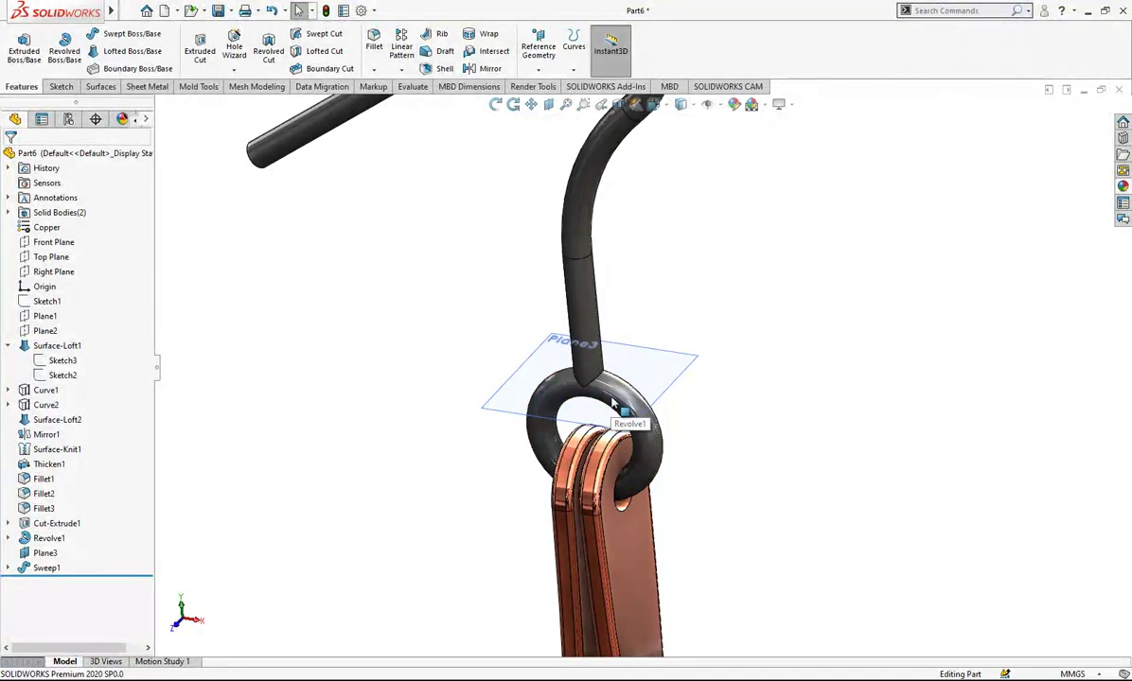
click(667, 373)
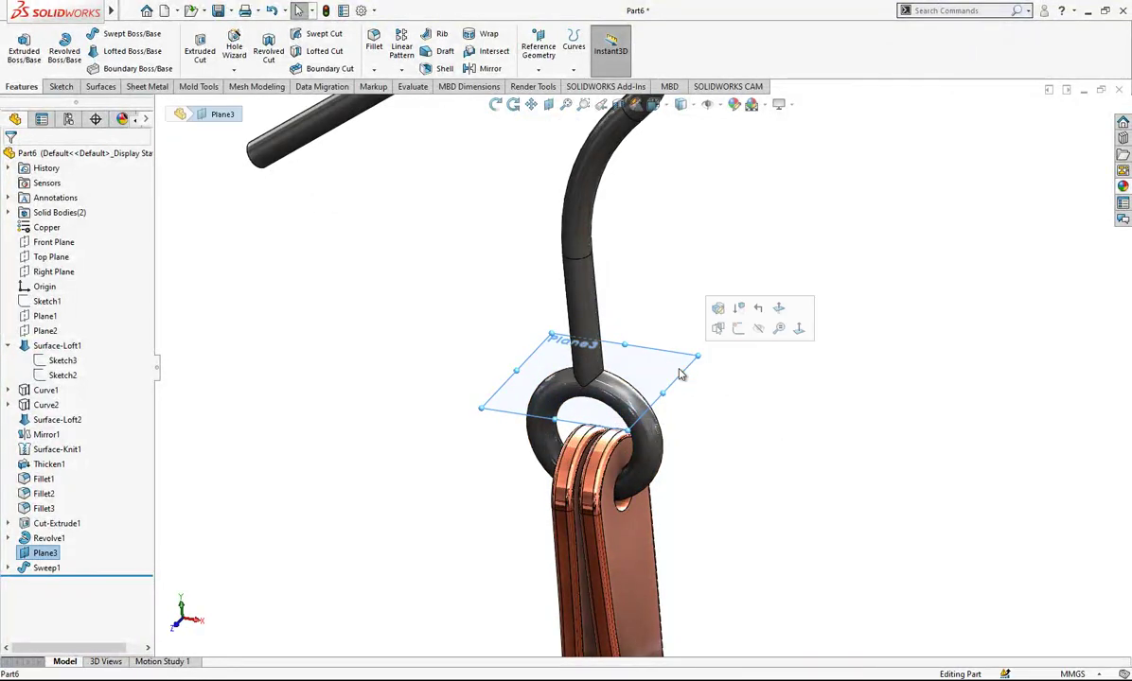
middle_drag(680, 375, 643, 354)
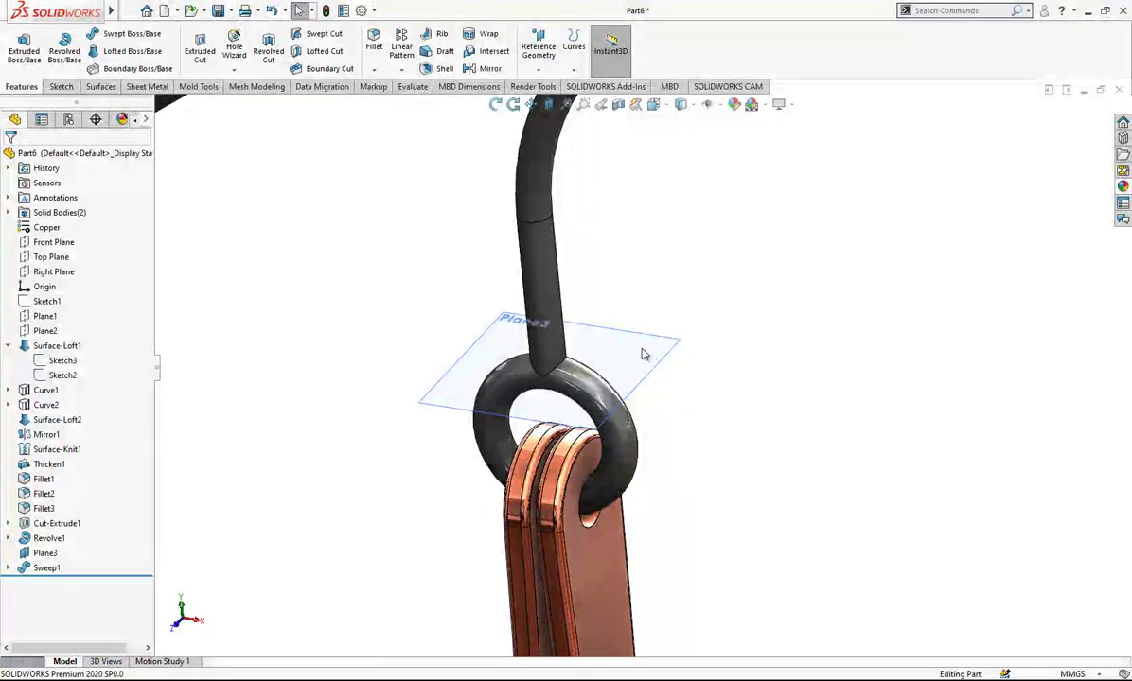
click(607, 333)
click(538, 49)
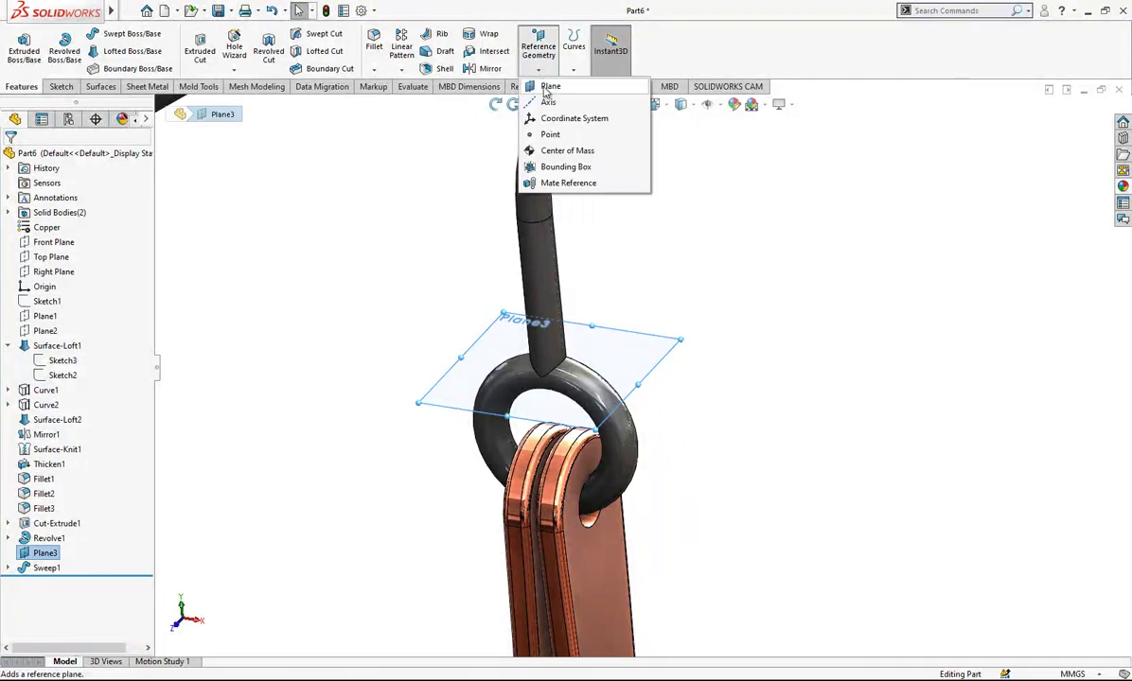
click(548, 87)
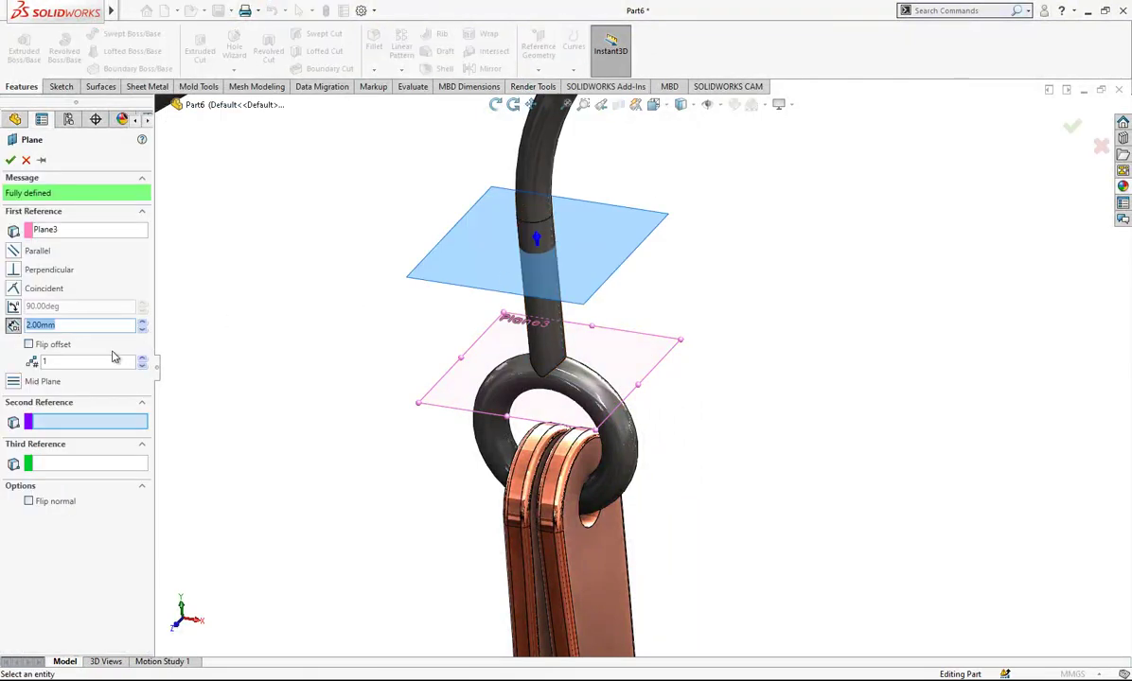
text(0.5)
key(Return)
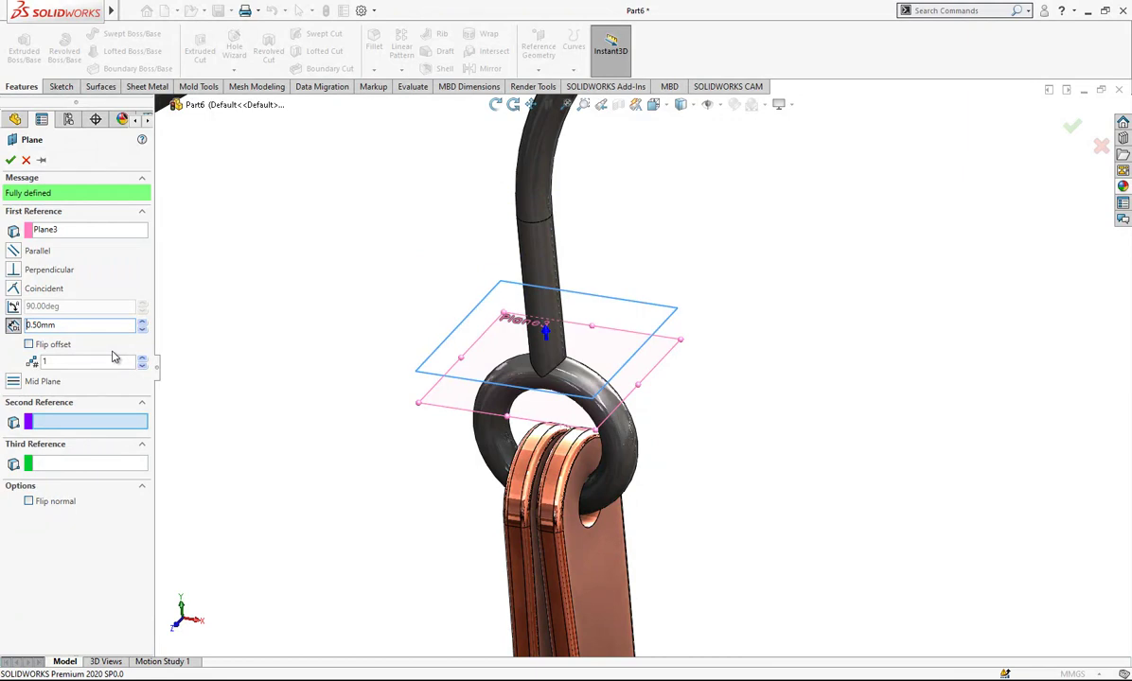
key(Return)
click(466, 376)
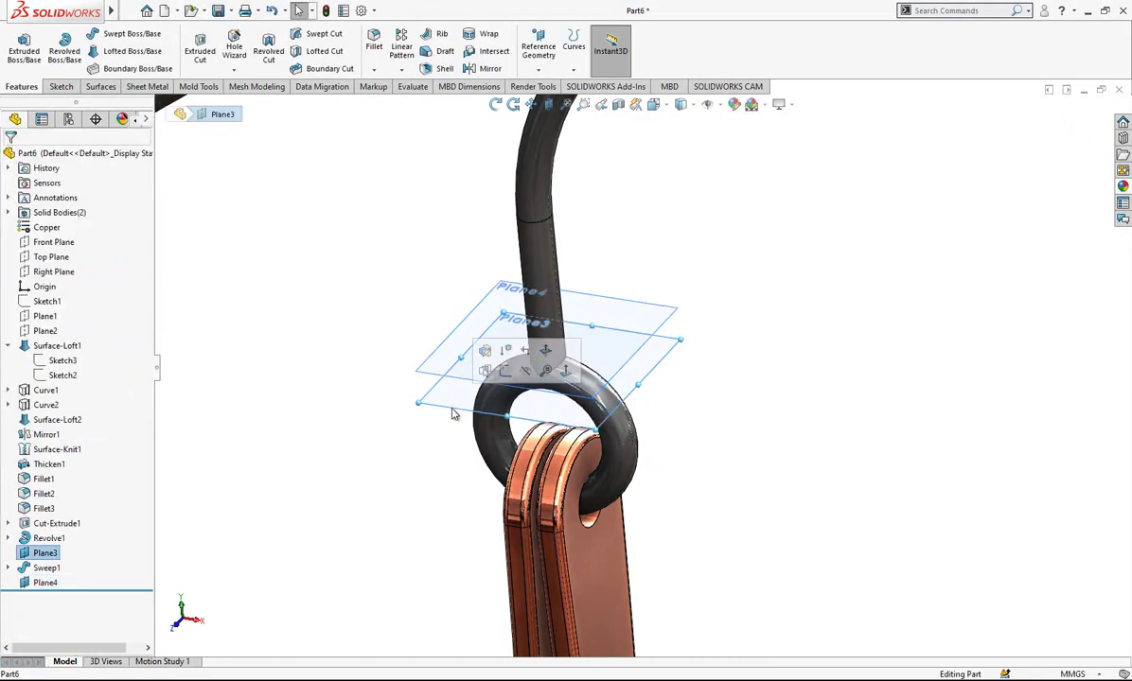
click(524, 373)
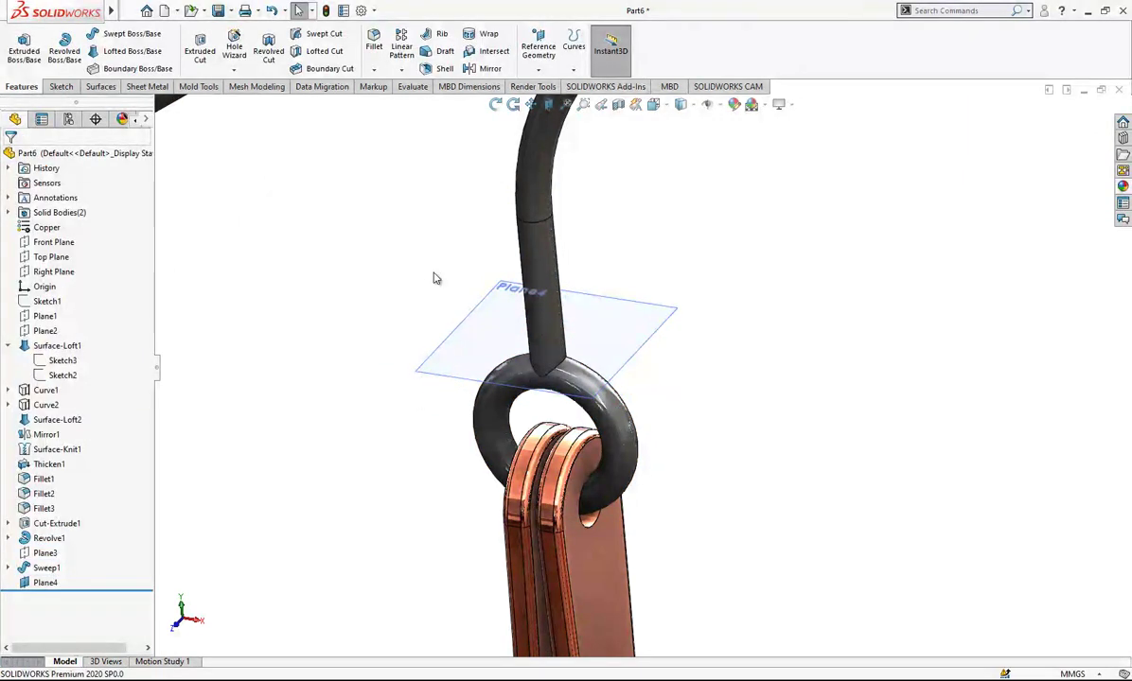
Sketch a circle about 1.45 mm in diameter on the offset plane, centered on the hook's straight shank.
click(504, 324)
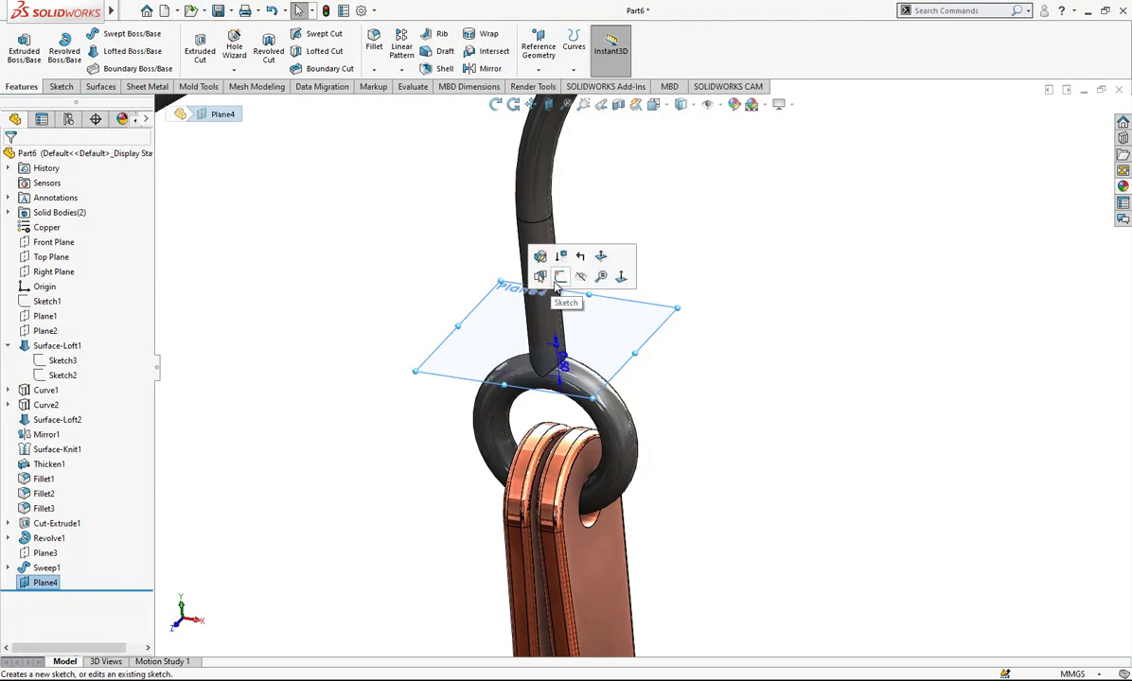
click(559, 277)
click(114, 33)
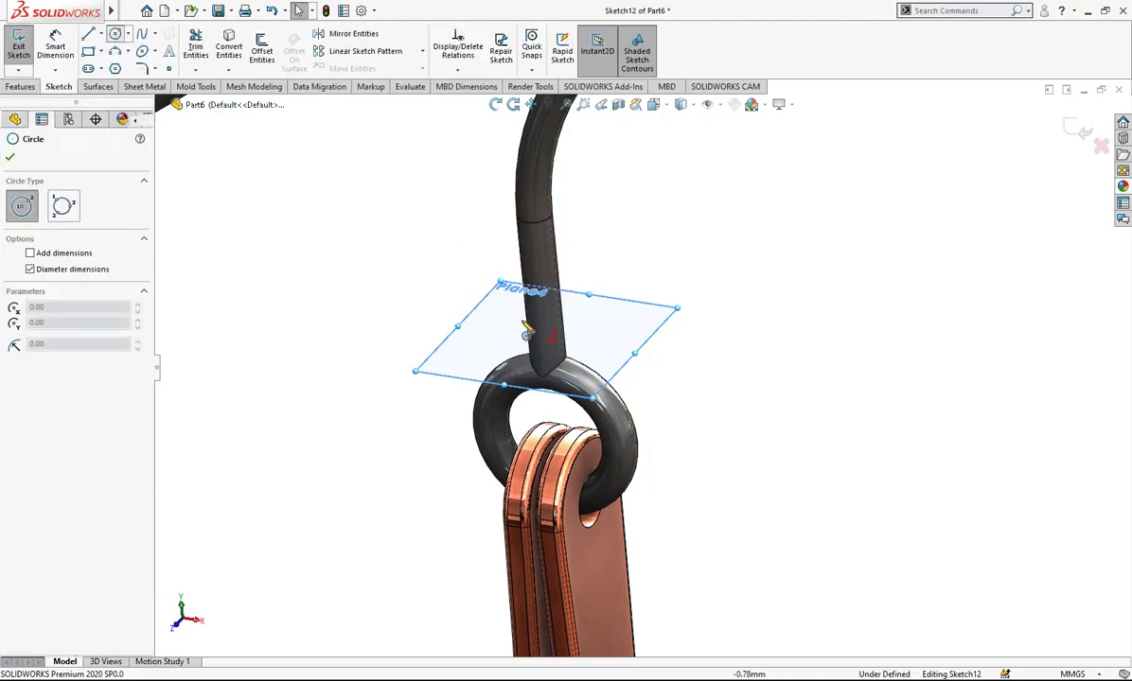
click(547, 340)
click(507, 326)
key(Escape)
Dimension the circle around the shank with a diameter of 0.65 mm.
click(55, 48)
click(590, 337)
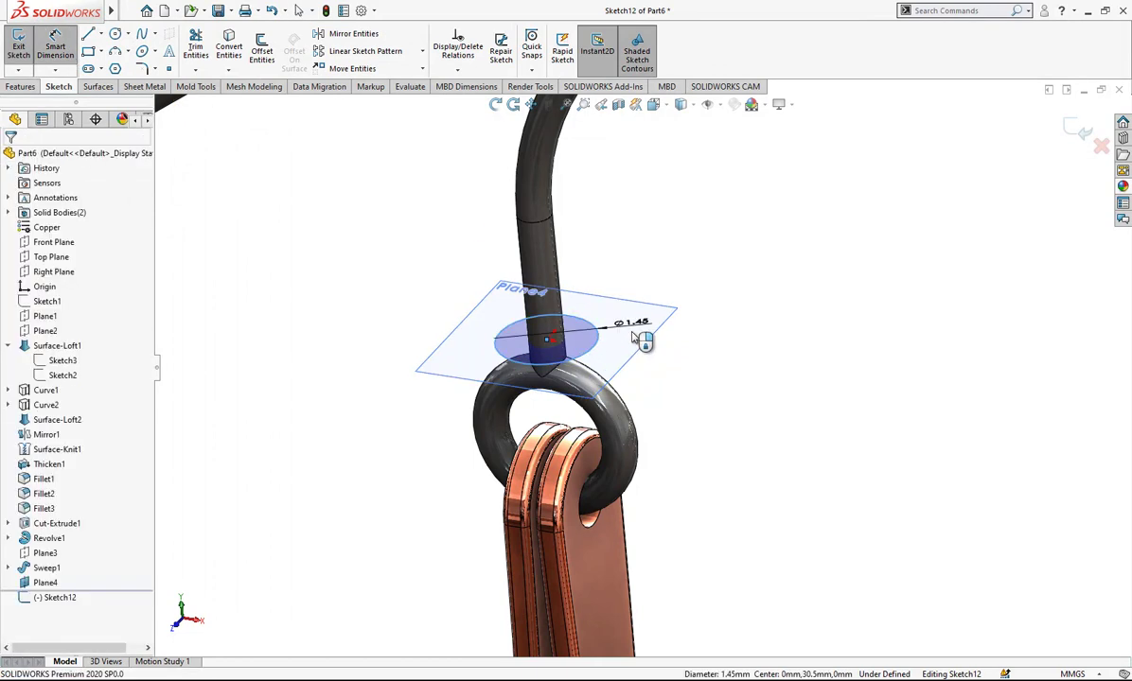
click(645, 339)
text(0.6)
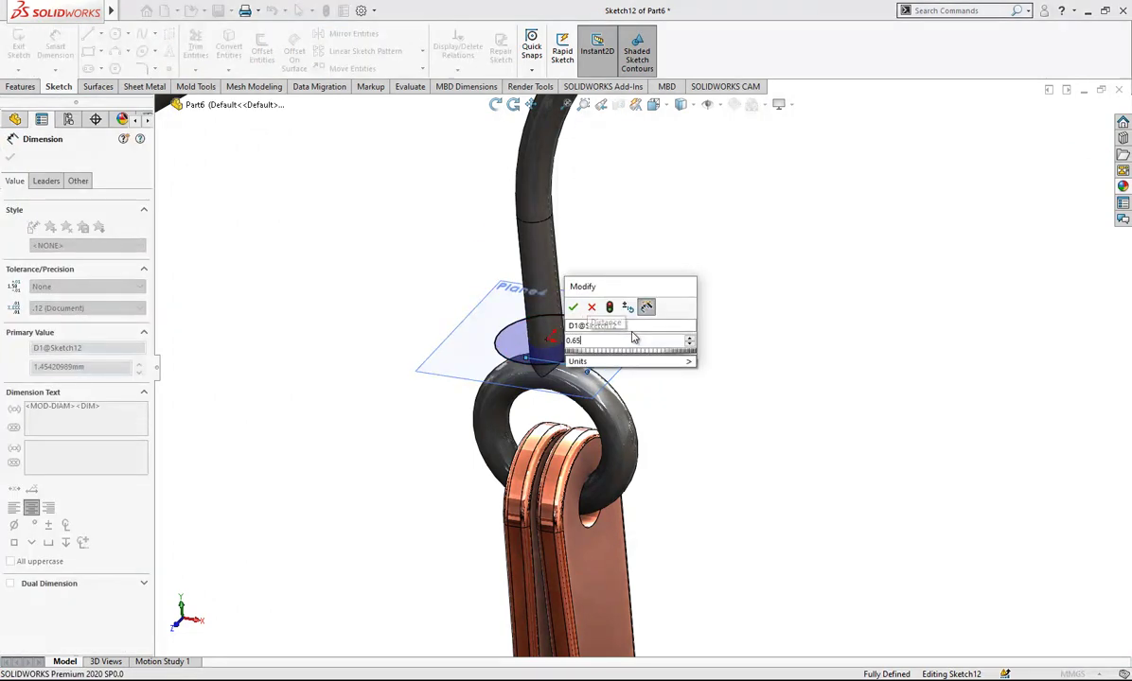
text(5)
key(Return)
scroll(572, 353, down, 3)
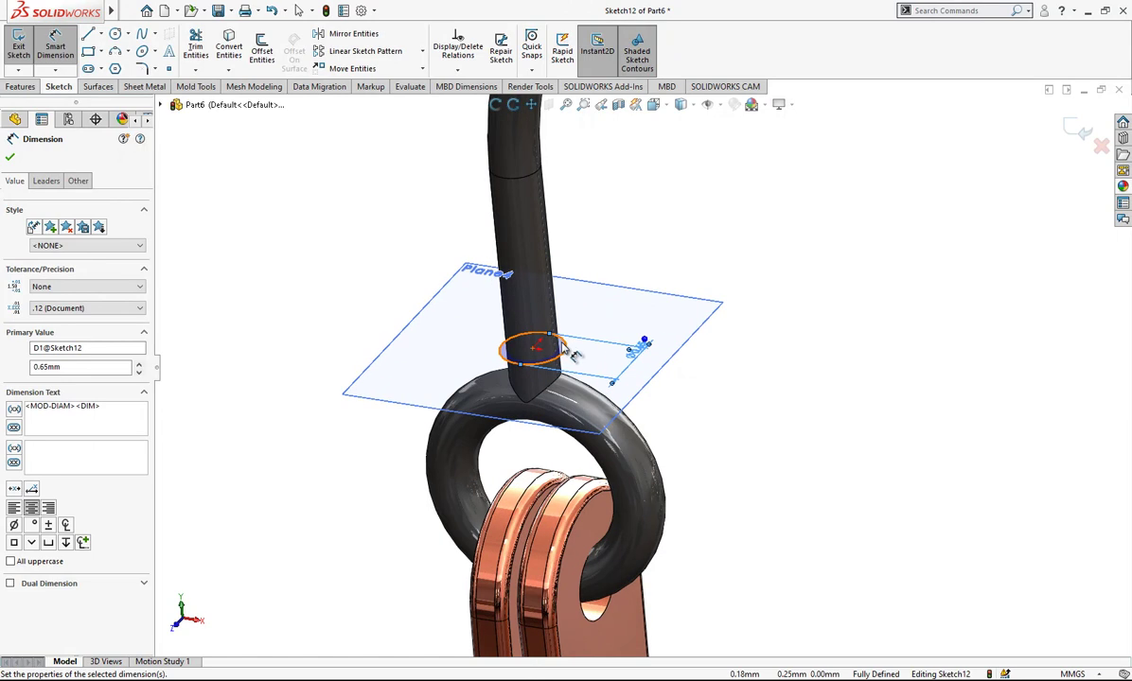
key(Escape)
Change the diameter of the circle around the shank to 1 mm and exit the sketch.
mouse_move(637, 352)
middle_down()
mouse_move(606, 365)
mouse_move(640, 371)
middle_up()
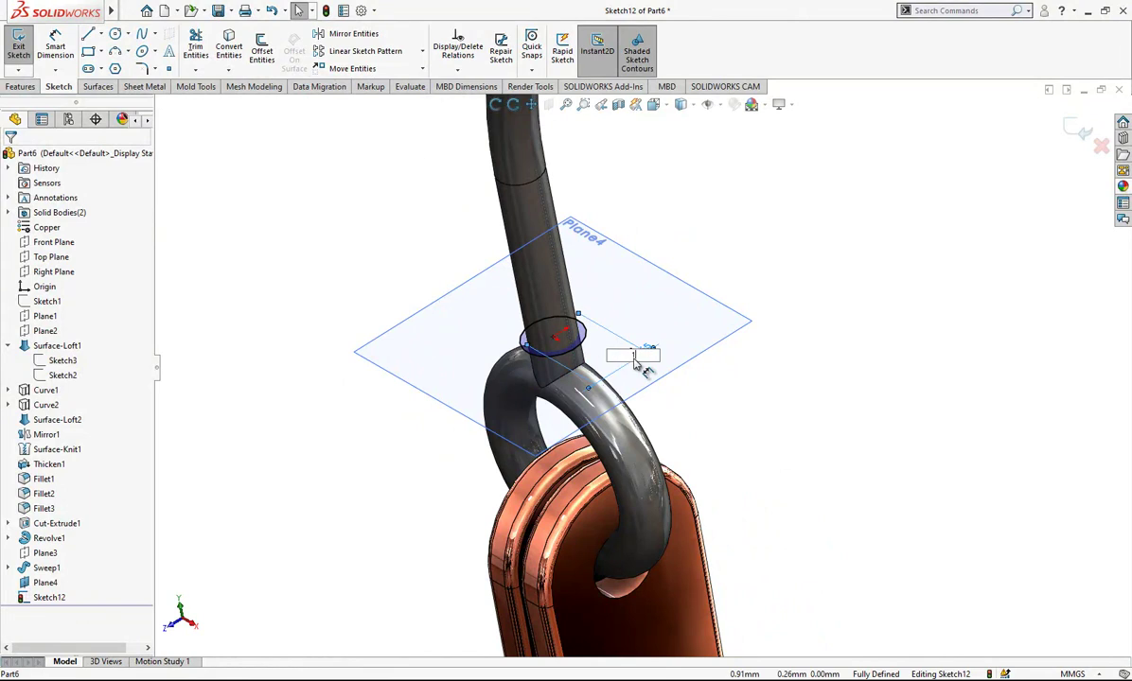
text(1)
key(Return)
click(1078, 132)
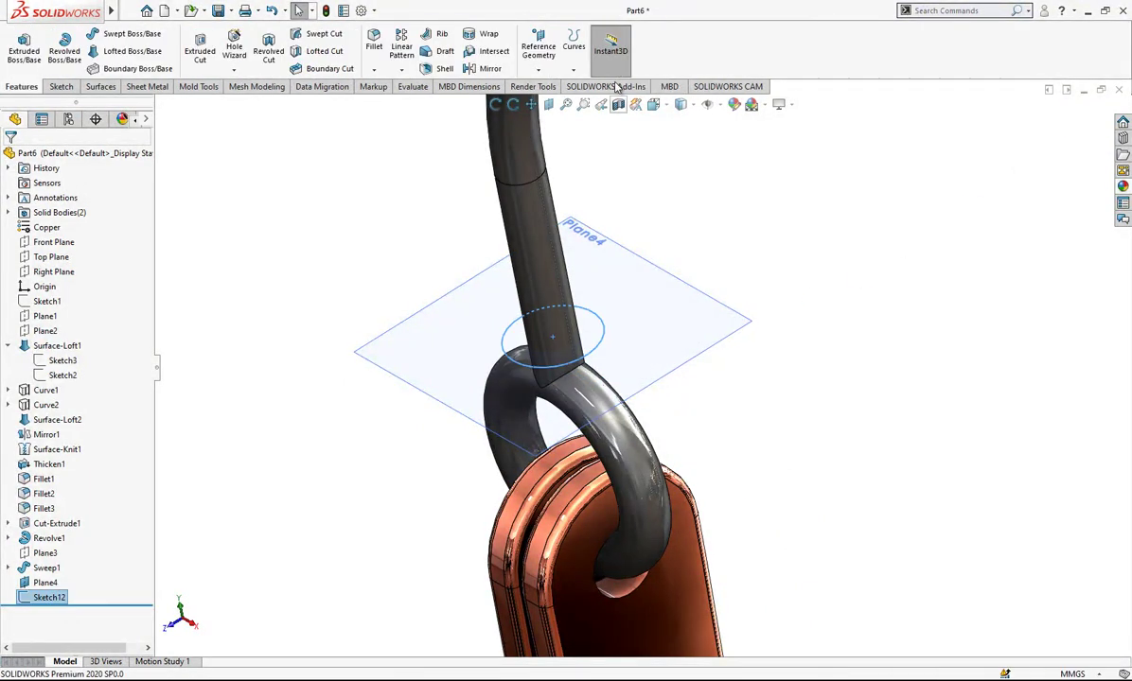
Create a clockwise helix from the circle around the shank with 0.25 mm constant pitch, 7.5 revolutions and a 90-degree start angle.
click(574, 52)
click(606, 168)
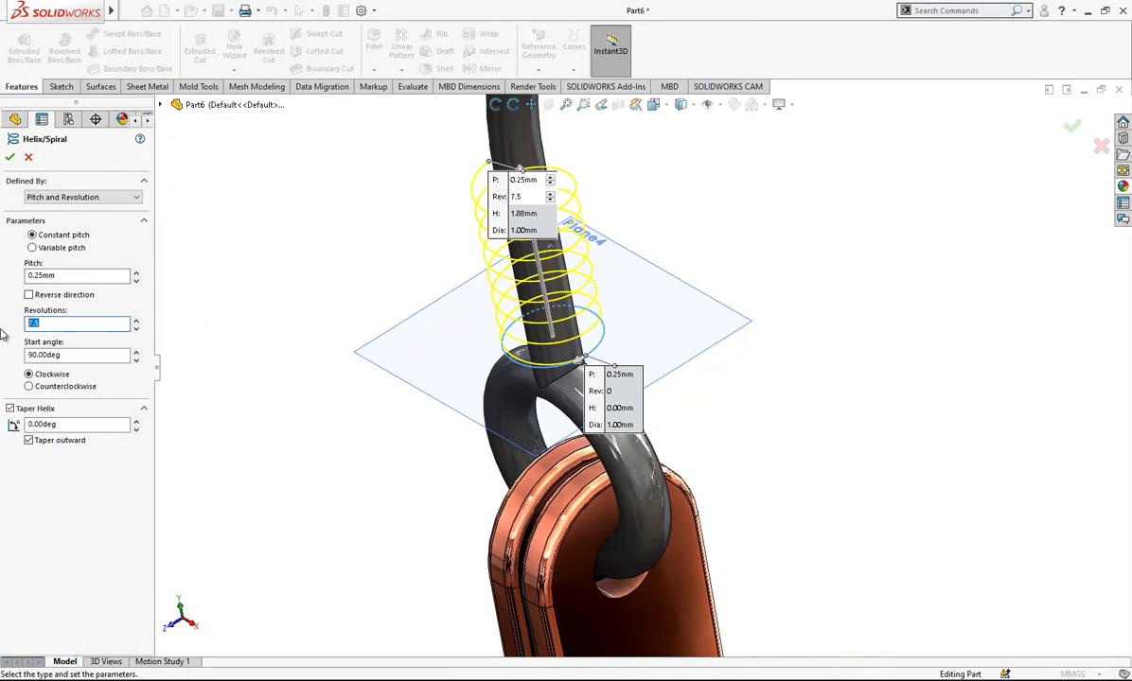
scroll(343, 359, down, 3)
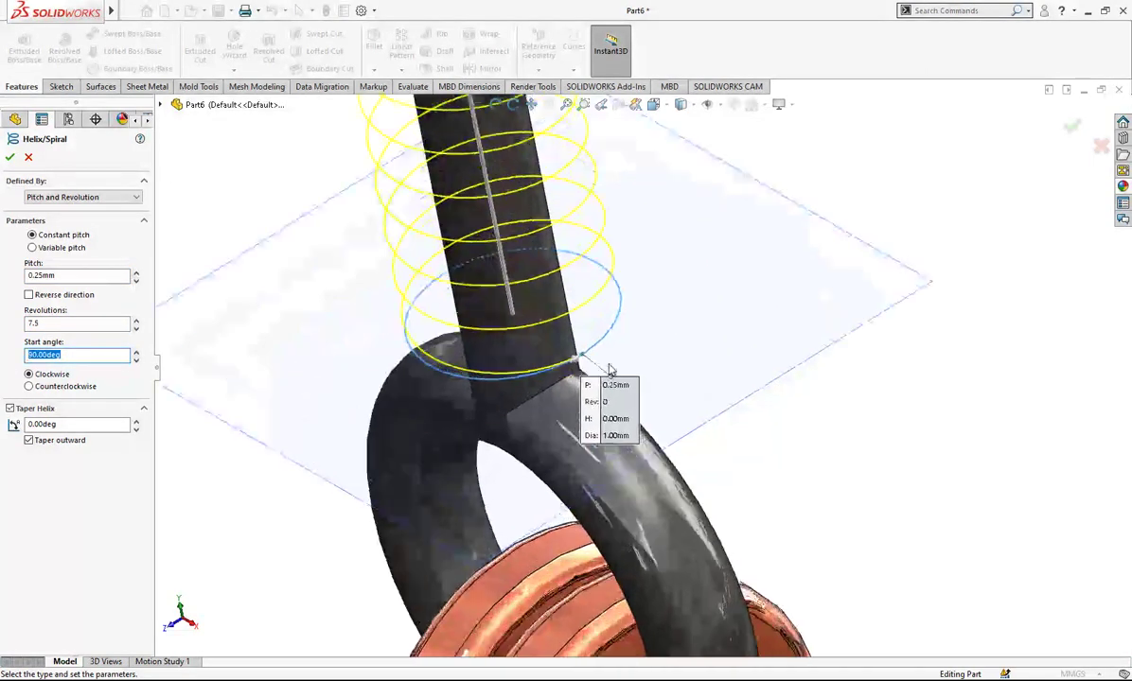
scroll(568, 398, up, 3)
middle_drag(567, 397, 633, 377)
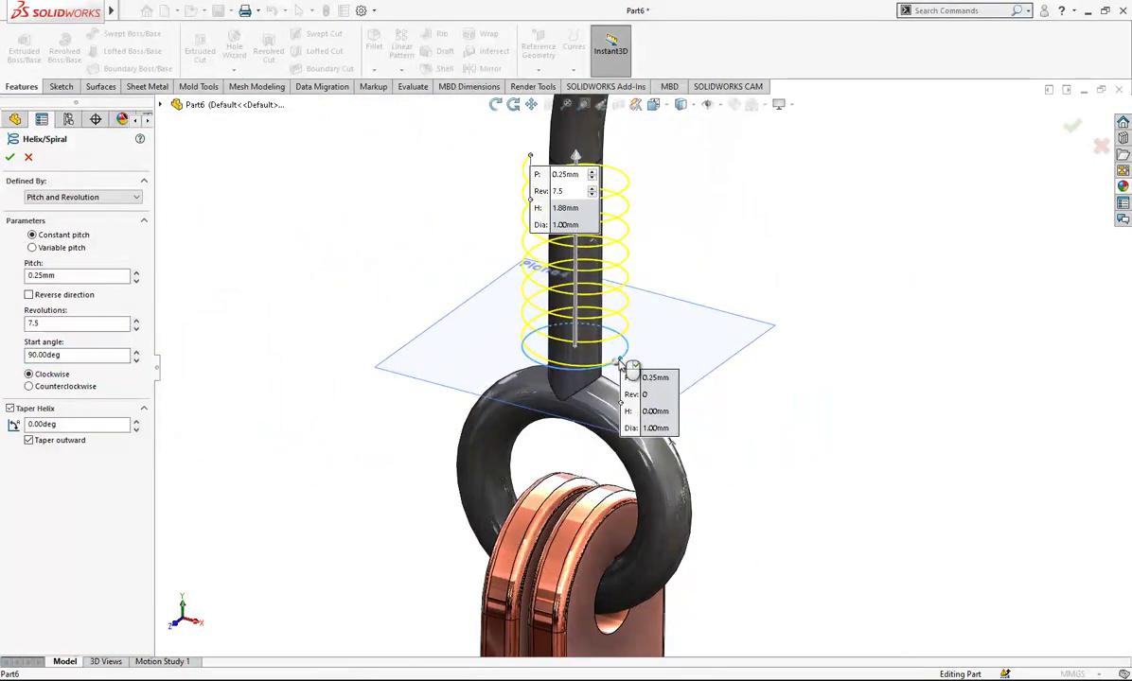
mouse_move(644, 454)
middle_down()
mouse_move(546, 434)
mouse_move(653, 454)
middle_up()
middle_drag(598, 205, 653, 398)
scroll(653, 397, down, 3)
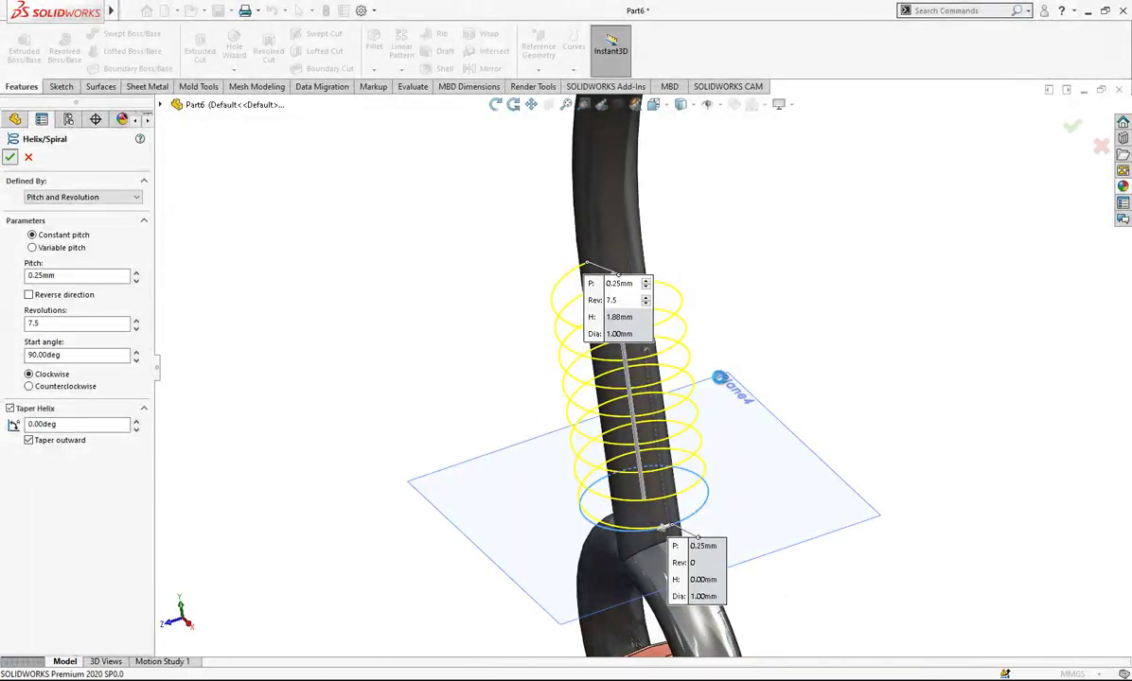
key(Return)
Start a sketch on the Front Plane and draw a circle about 0.26 mm in diameter at the helix's upper end.
scroll(634, 353, up, 3)
middle_drag(634, 353, 799, 384)
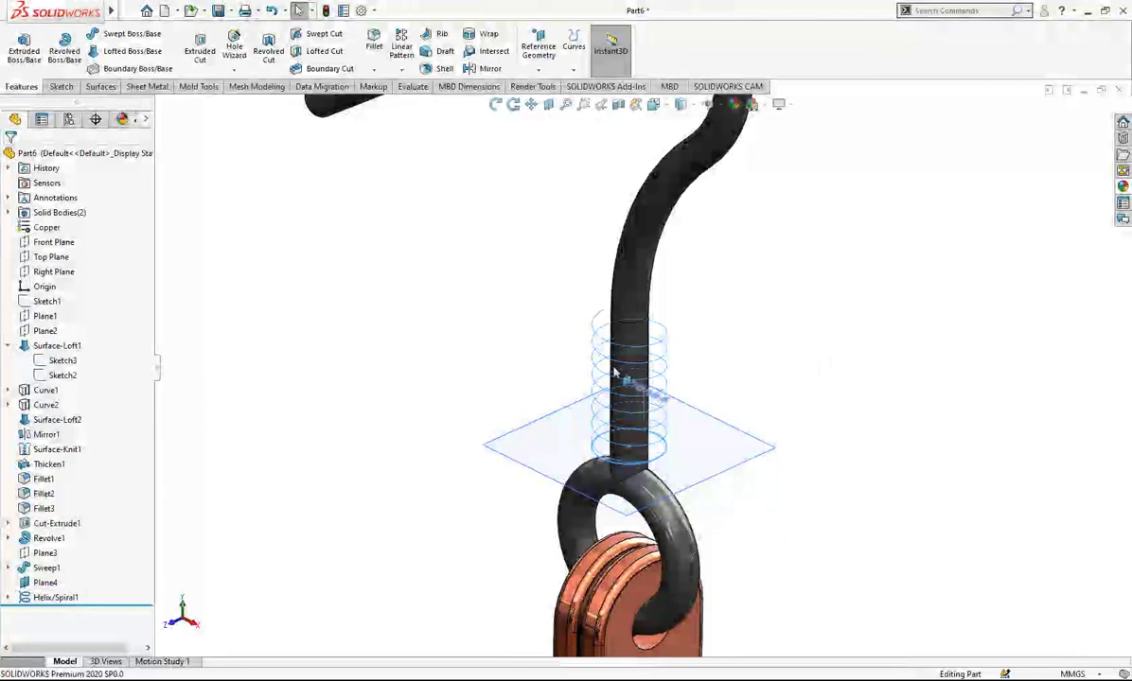
click(53, 243)
scroll(730, 452, up, 3)
middle_drag(731, 453, 659, 332)
scroll(660, 333, down, 3)
right_click(503, 369)
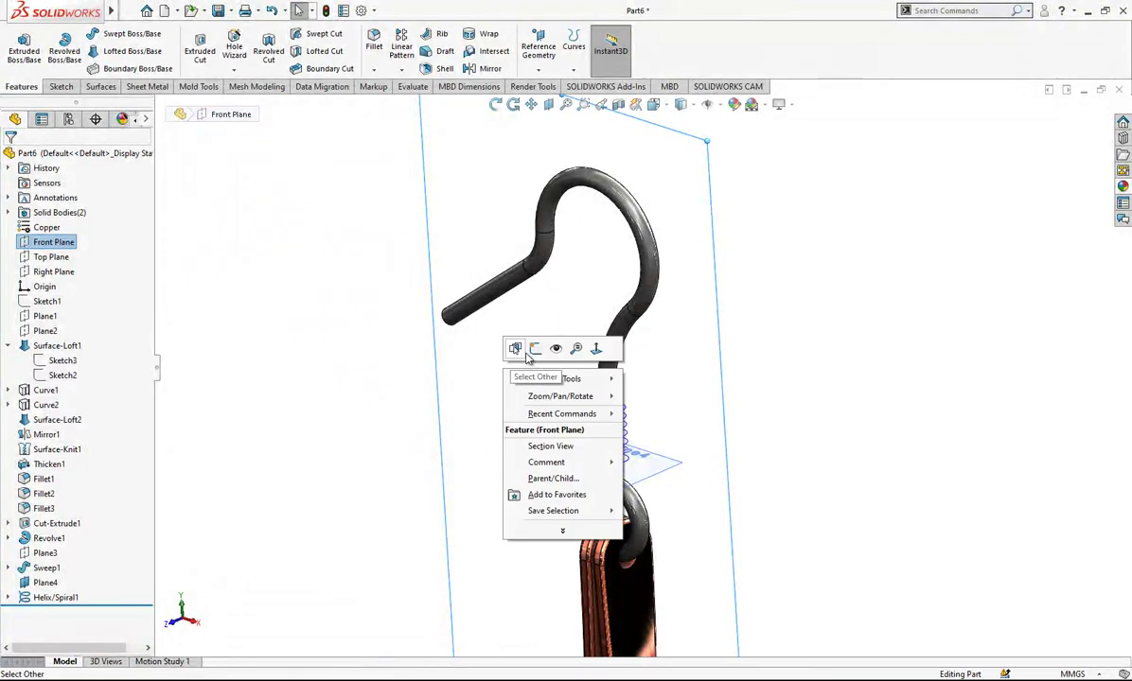
click(535, 349)
scroll(608, 410, down, 8)
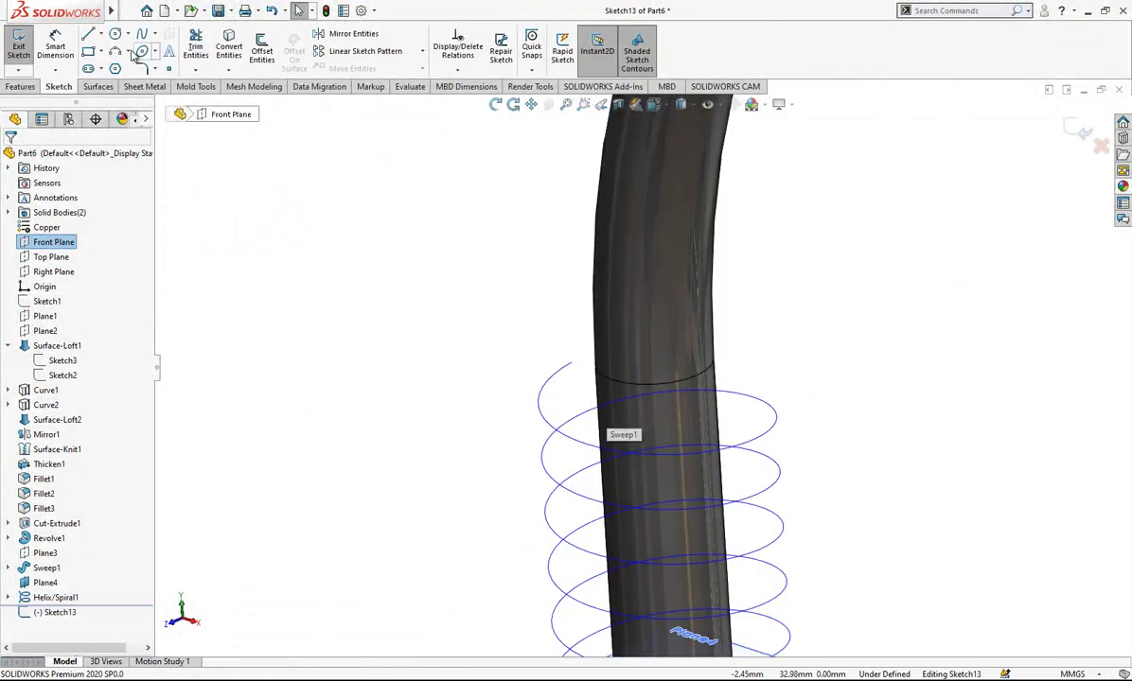
click(120, 34)
click(572, 361)
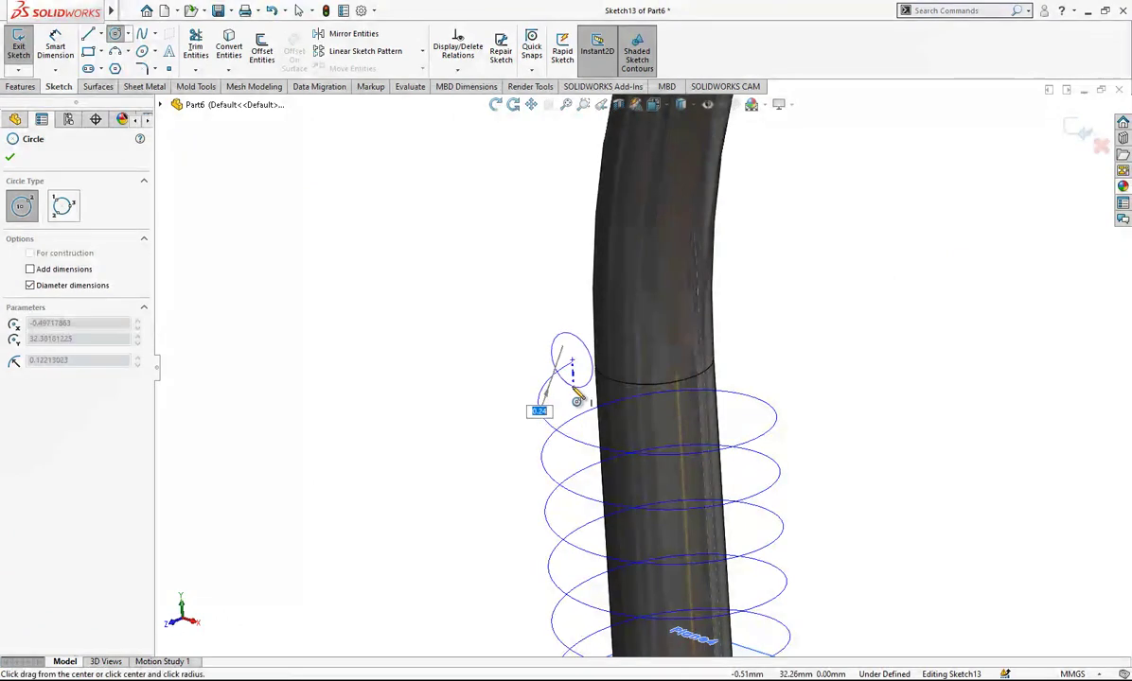
click(576, 391)
key(Escape)
Try to constrain the small circle's center to the helix with a Pierce relation.
click(554, 383)
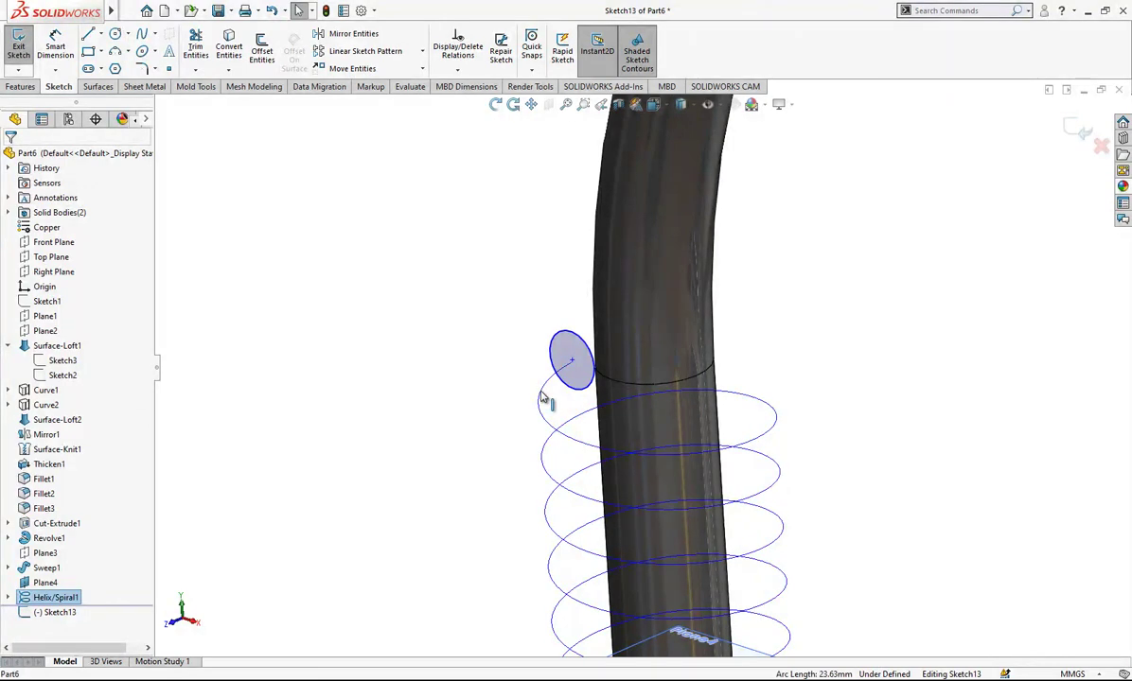
ctrl+click(573, 364)
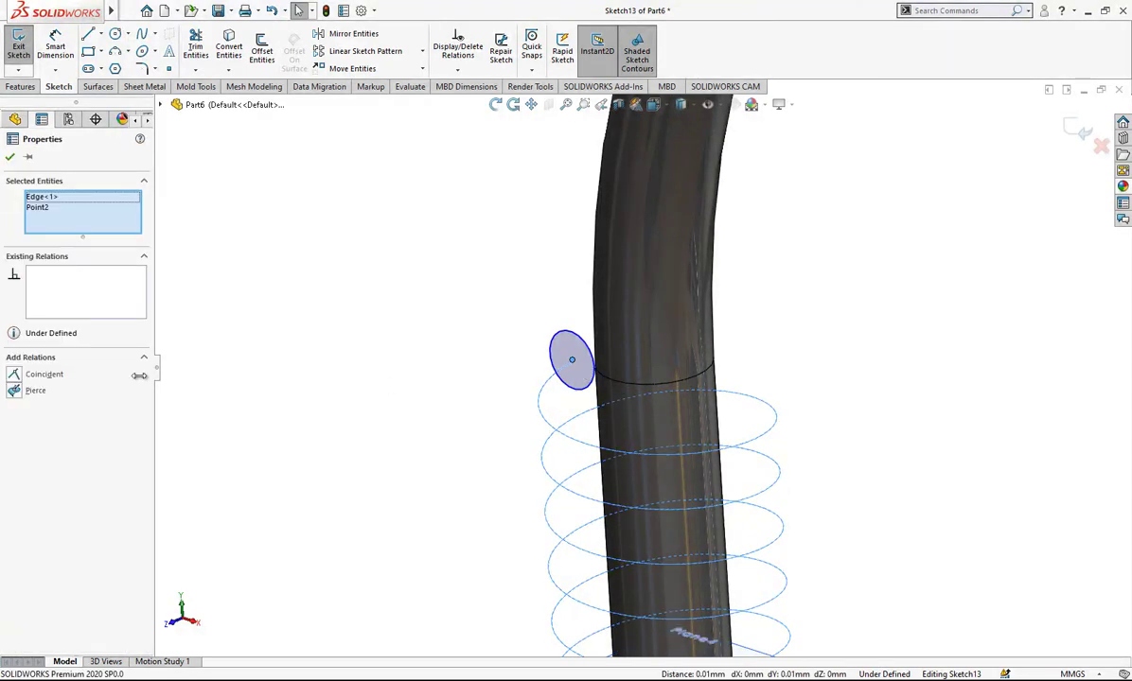
click(38, 391)
key(Escape)
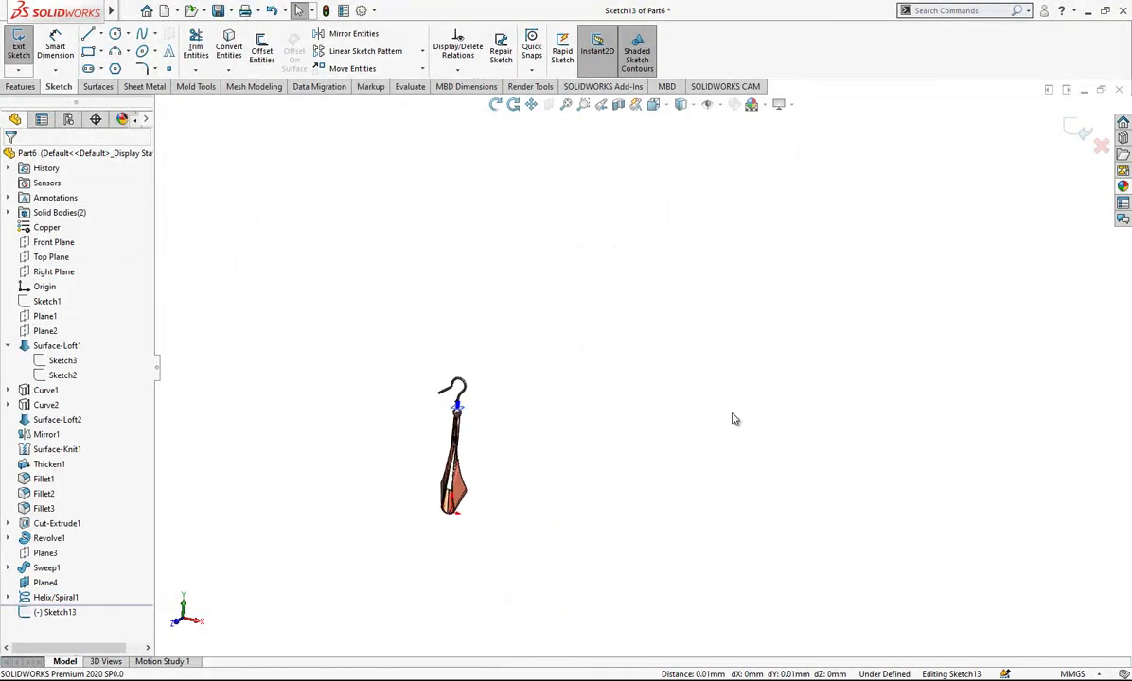
Move the small circle's center up to the top end of the helix.
scroll(588, 405, down, 5)
scroll(598, 355, down, 6)
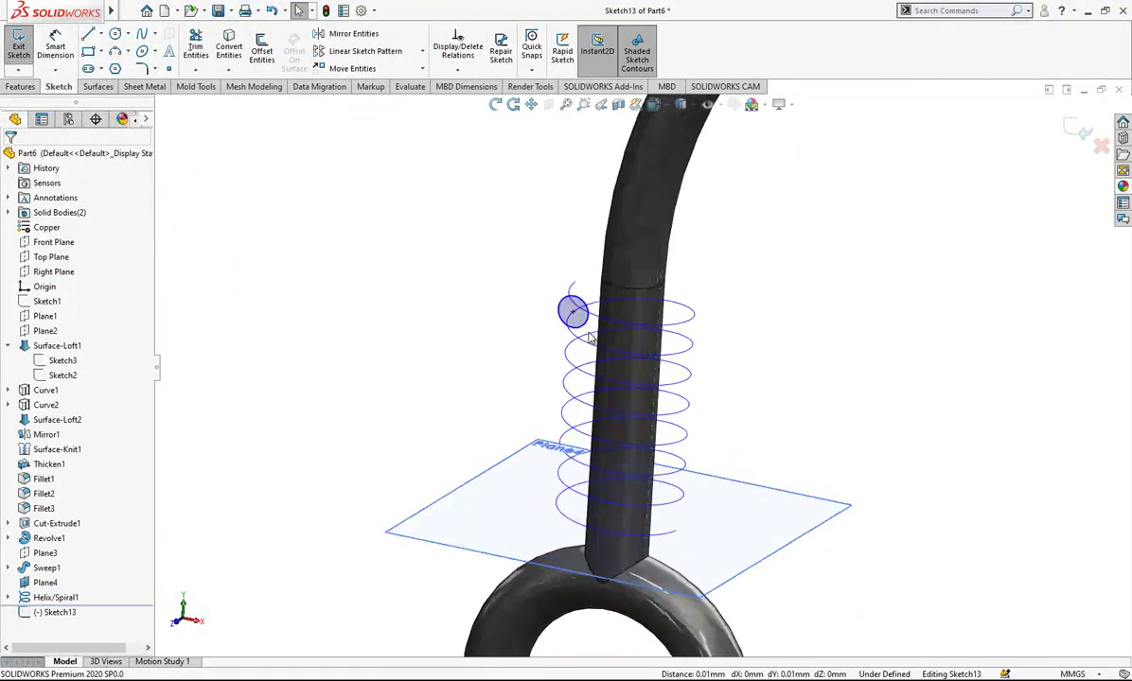
key(f)
key(space)
key(ctrl+1)
scroll(568, 350, down, 8)
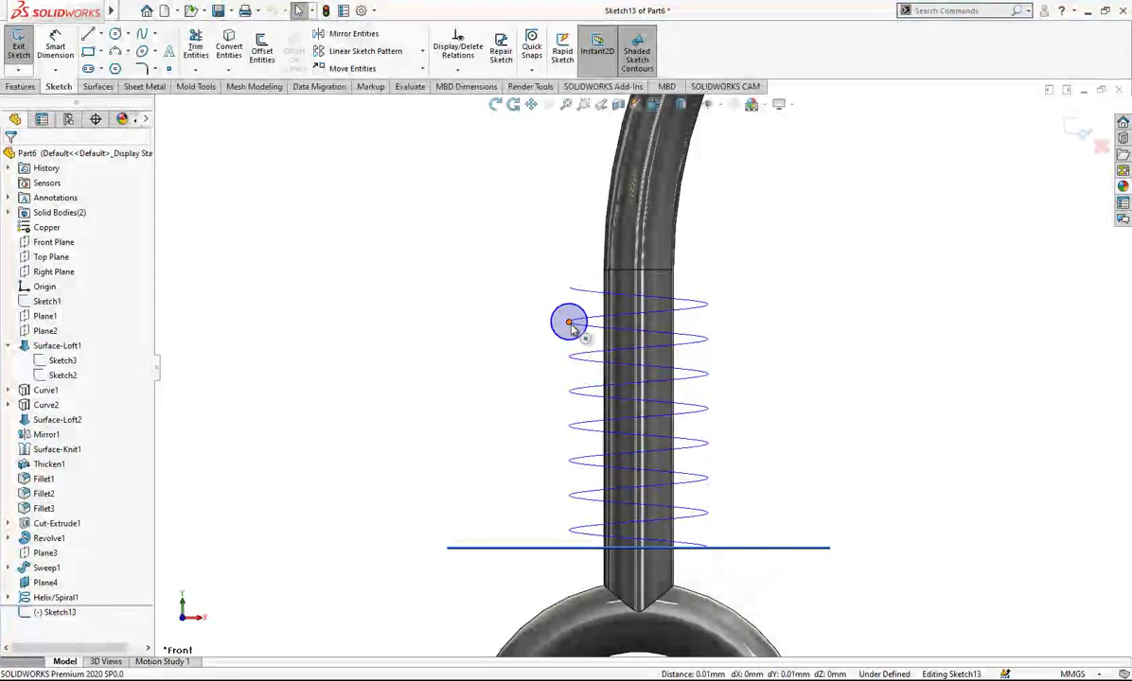
click(568, 323)
drag(569, 322, 569, 293)
scroll(573, 298, down, 3)
key(Escape)
middle_drag(572, 300, 576, 338)
scroll(579, 341, up, 10)
scroll(773, 254, down, 12)
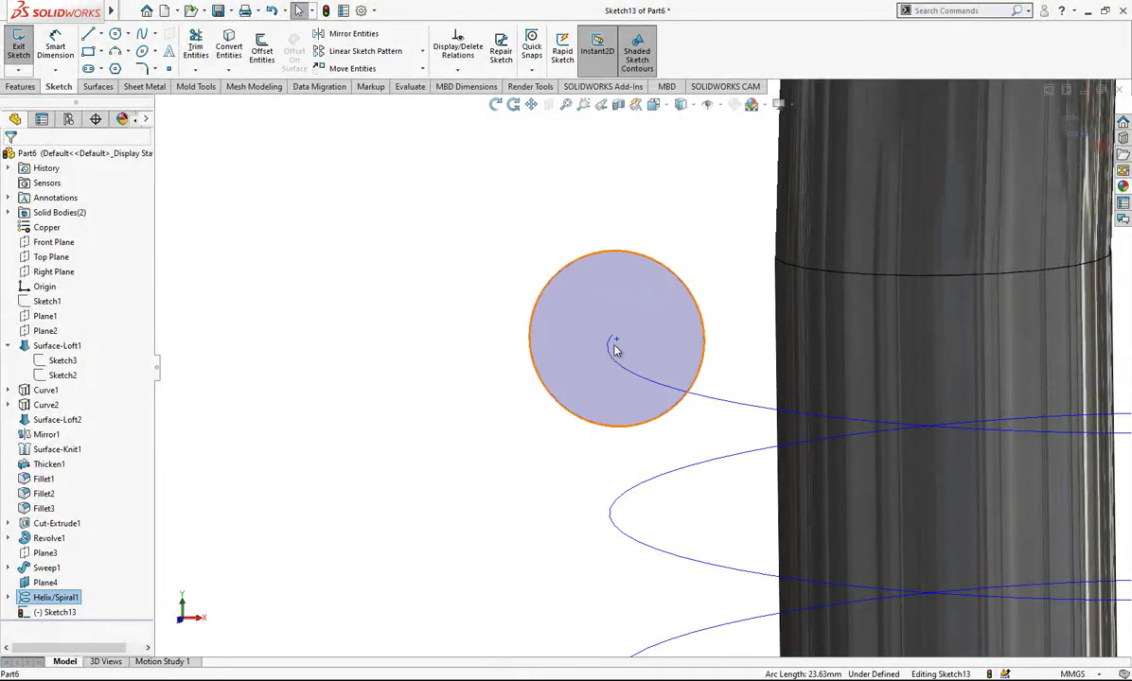
Add a Pierce relation between the relocated circle's center and the helix at its upper end.
click(616, 343)
ctrl+click(611, 362)
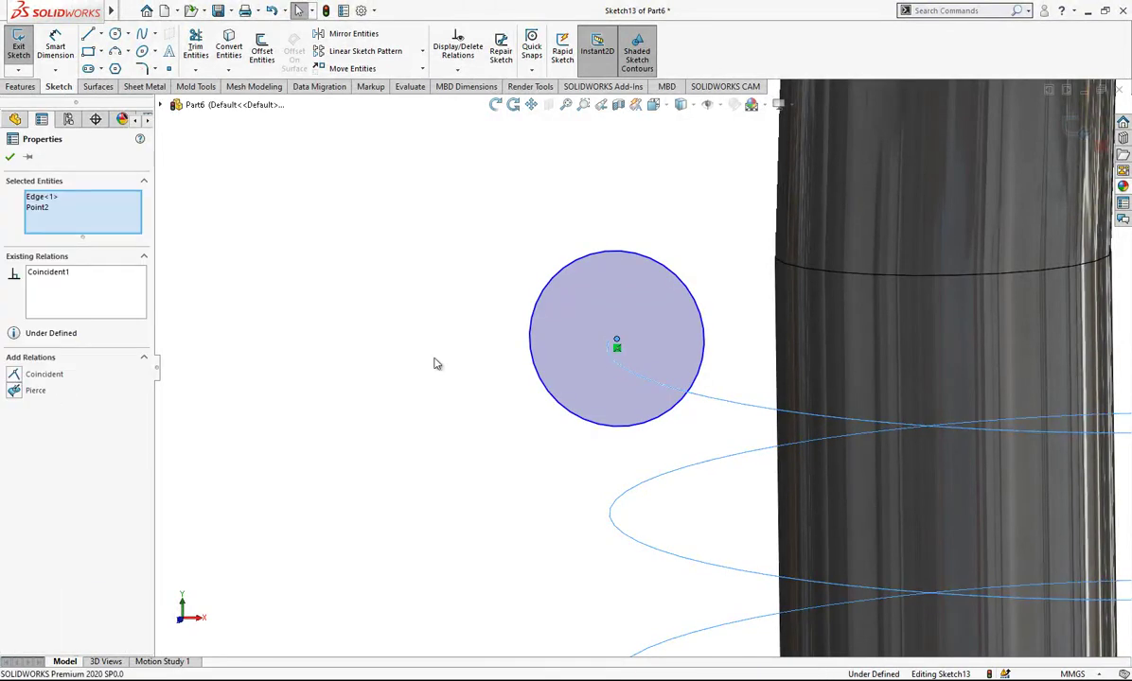
click(36, 392)
Dimension the small profile circle with a diameter of 0.249 mm.
scroll(510, 294, up, 3)
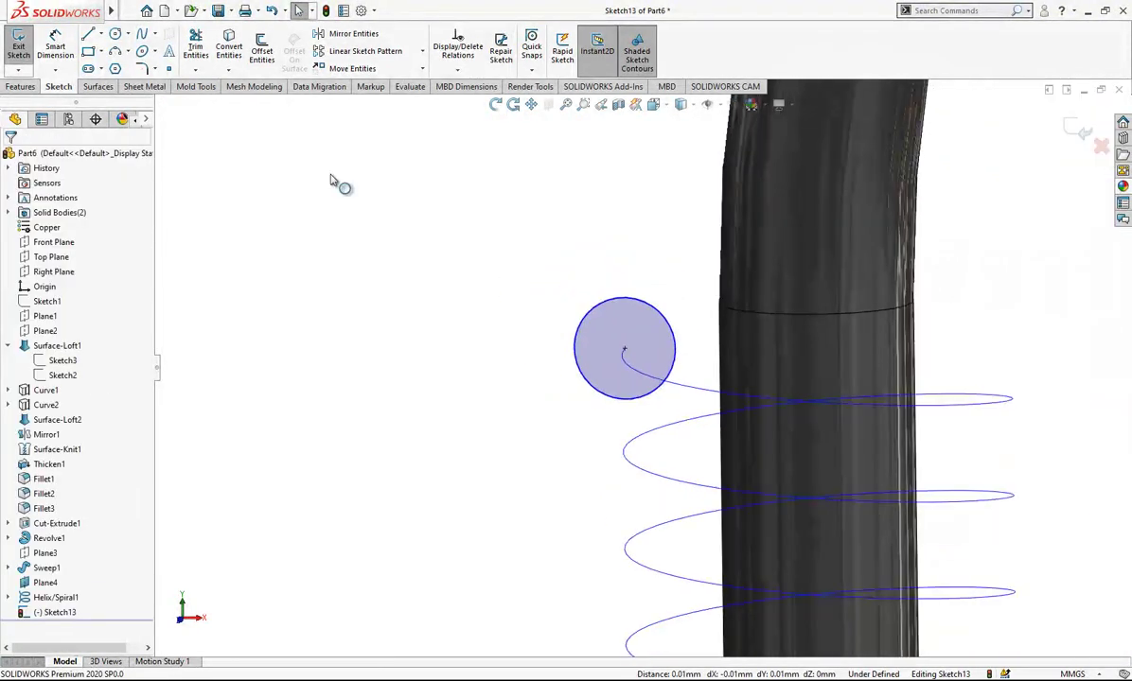
click(43, 60)
click(652, 322)
click(659, 289)
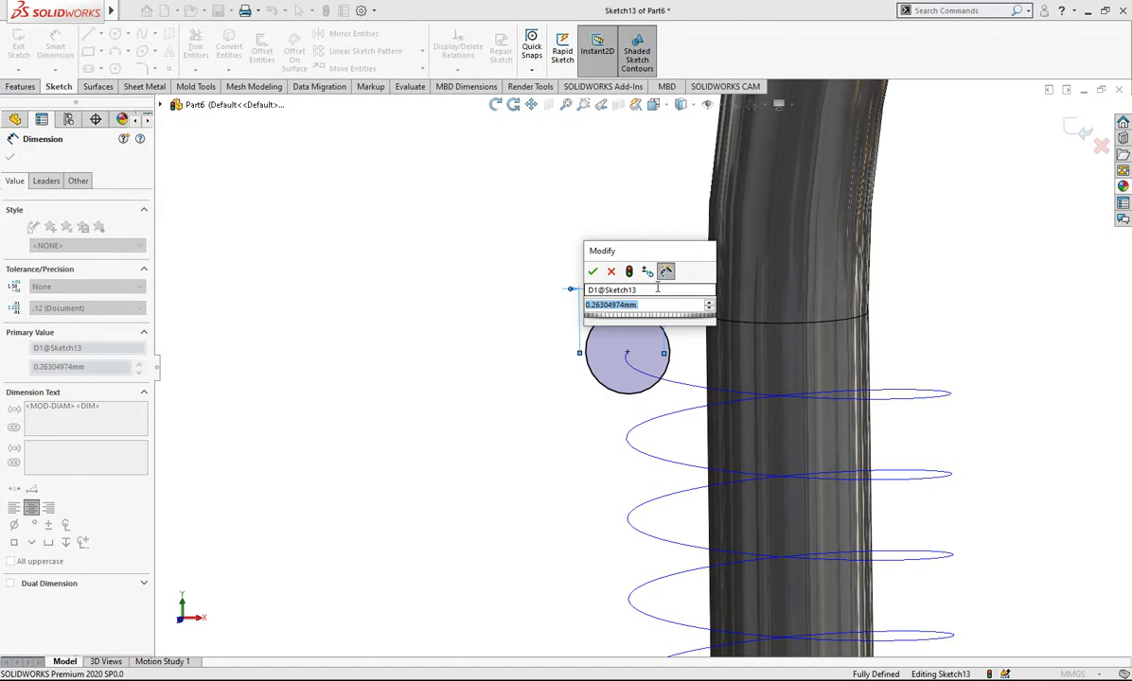
text(0.249)
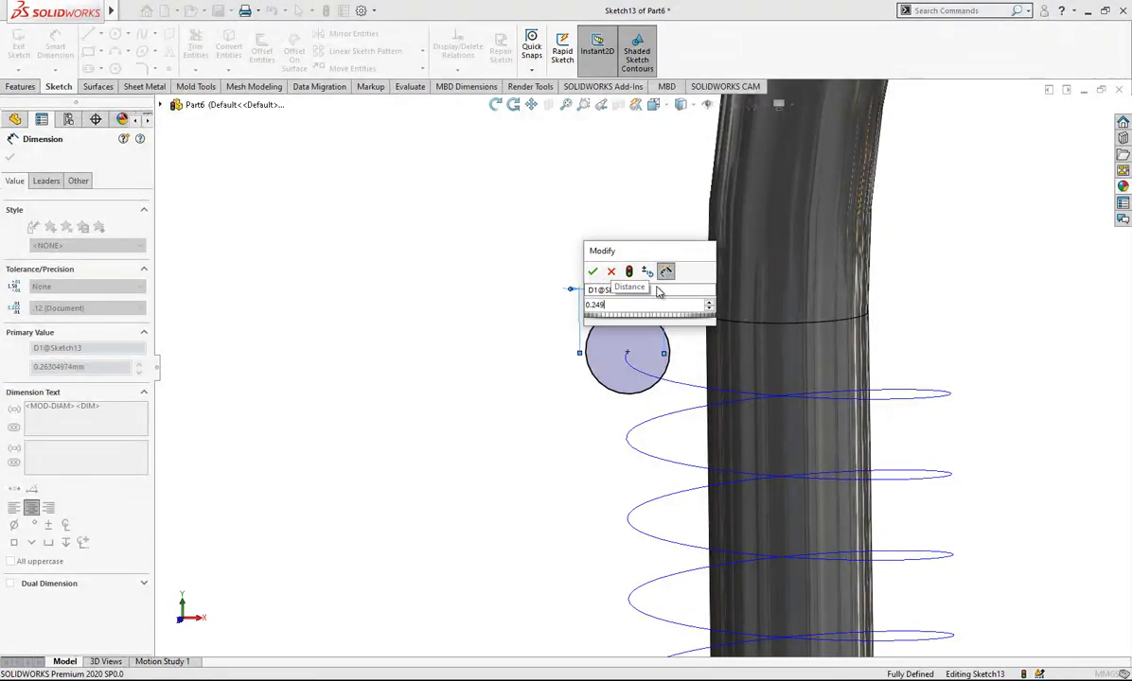
key(Return)
Exit the sketch and sweep the small circle along the helix to form a coil around the hook's shank.
mouse_move(589, 298)
middle_down()
mouse_move(677, 399)
mouse_move(665, 413)
mouse_move(589, 386)
mouse_move(731, 434)
mouse_move(683, 411)
middle_up()
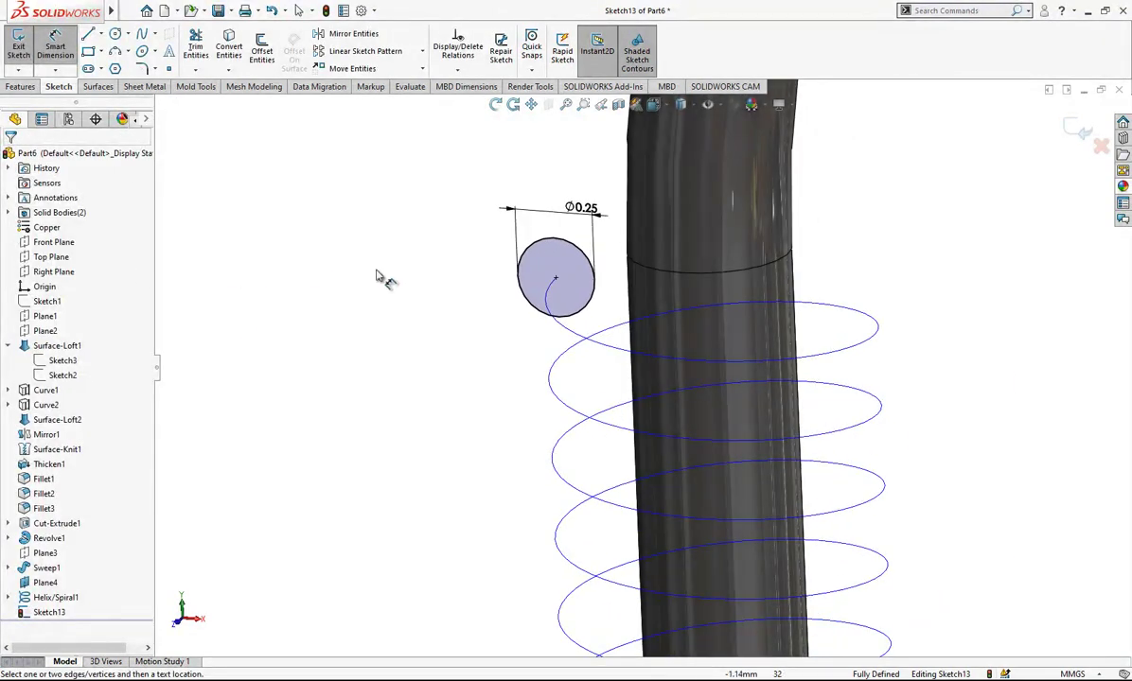
middle_drag(583, 357, 445, 341)
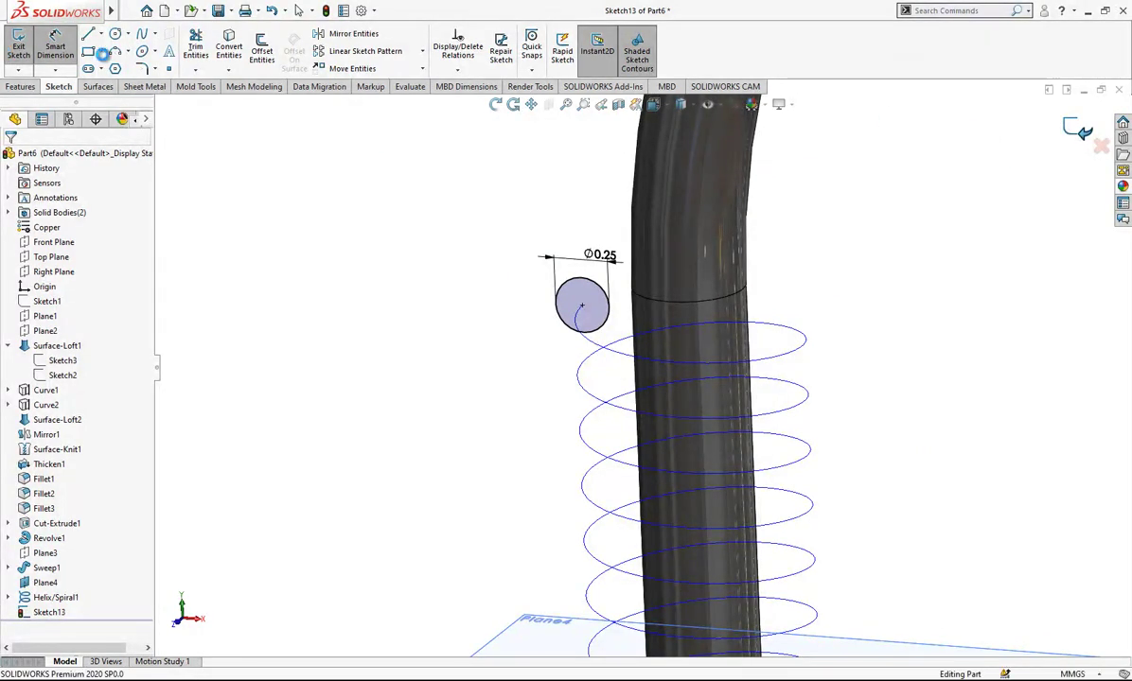
click(117, 42)
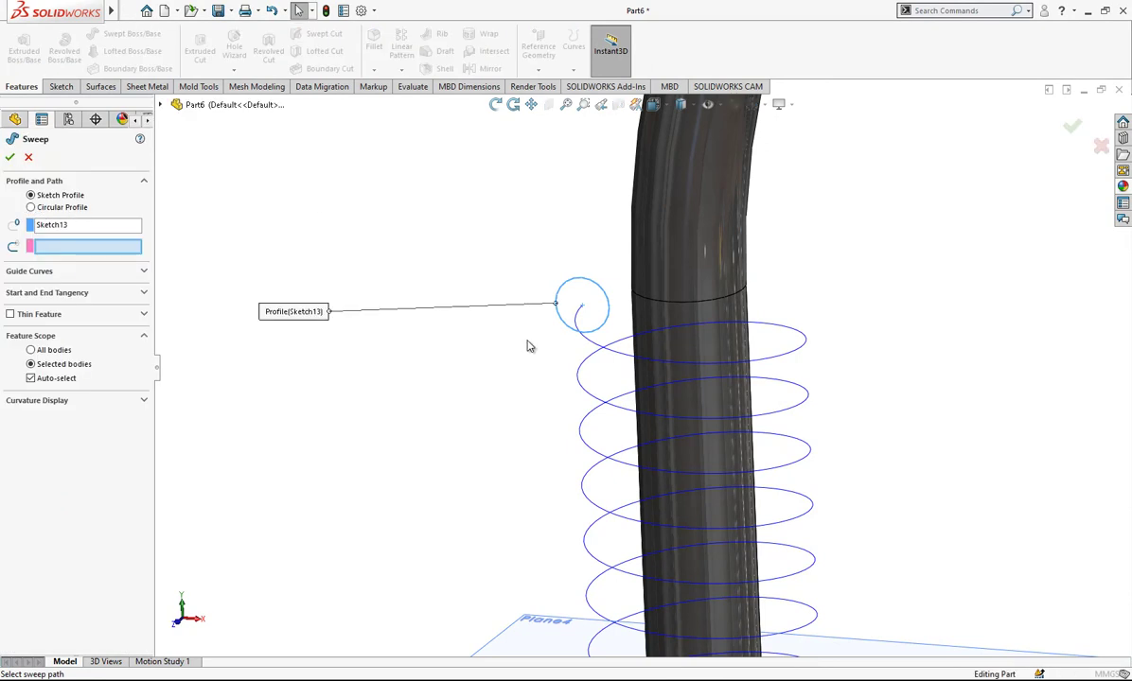
click(607, 356)
scroll(625, 382, up, 3)
middle_drag(625, 381, 594, 385)
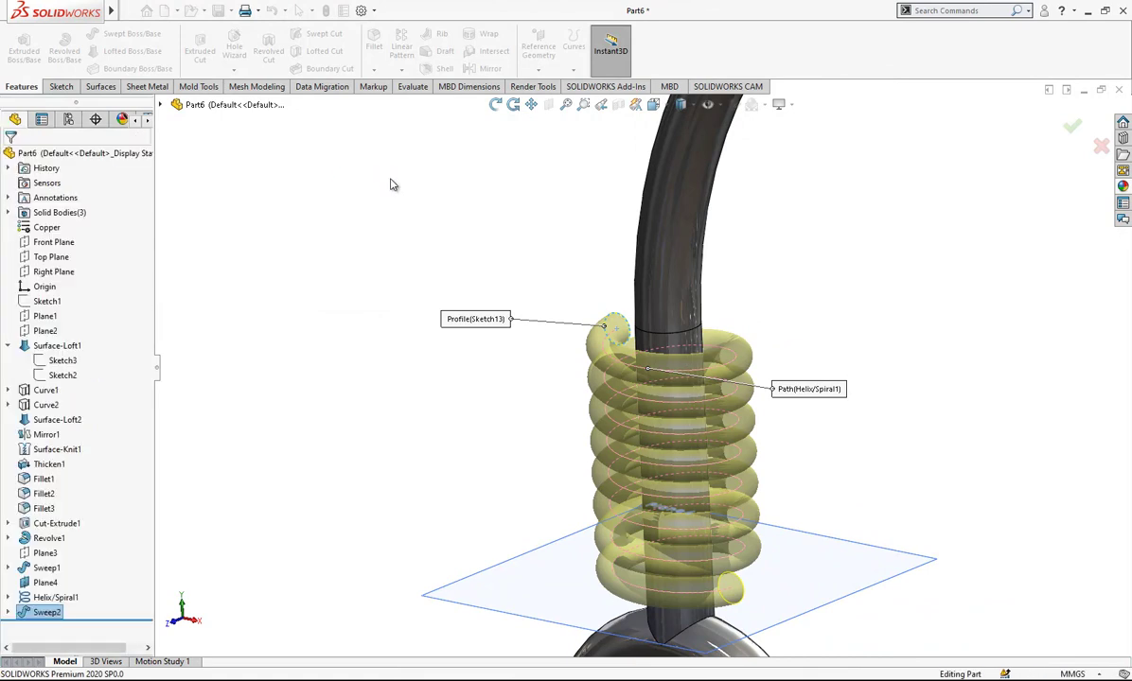
click(422, 195)
Examine how closely the swept coil fits around the hook's shank from several angles.
scroll(655, 341, up, 1)
mouse_move(722, 417)
middle_down()
mouse_move(707, 446)
mouse_move(721, 428)
middle_up()
scroll(721, 427, down, 1)
scroll(644, 381, down, 1)
scroll(646, 374, up, 2)
scroll(648, 367, down, 1)
scroll(655, 361, up, 1)
scroll(655, 359, down, 2)
scroll(655, 361, up, 2)
middle_drag(677, 373, 633, 365)
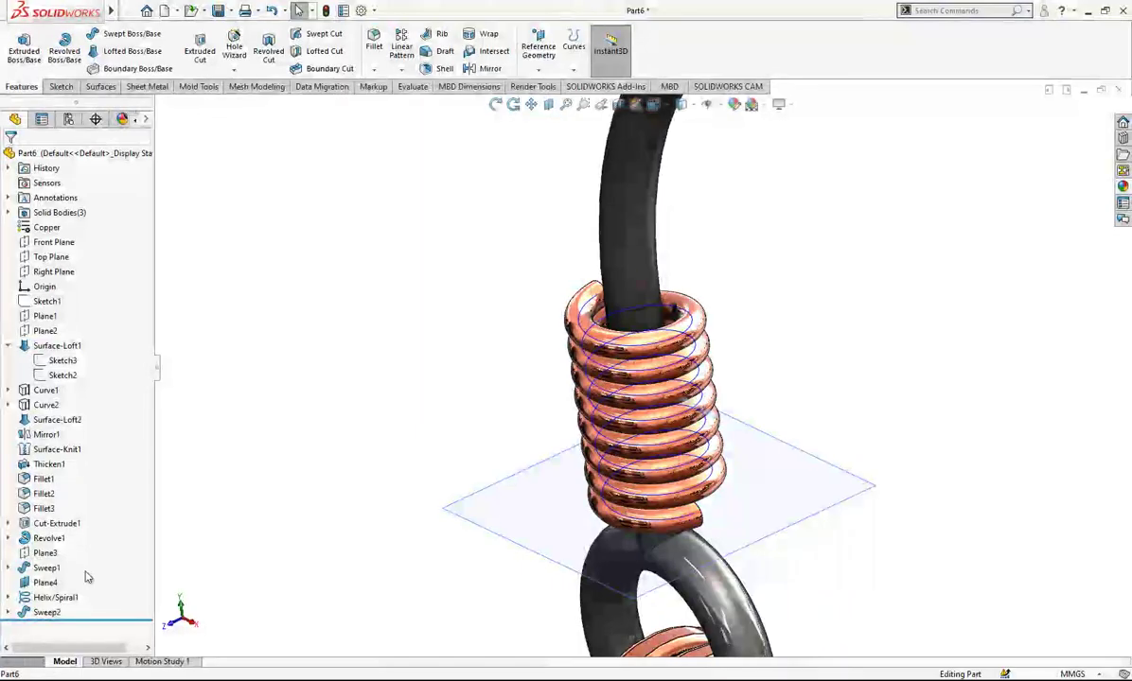
Set the diameter of the helix's base circle to 0.6 mm and rebuild the coil.
click(7, 598)
click(59, 613)
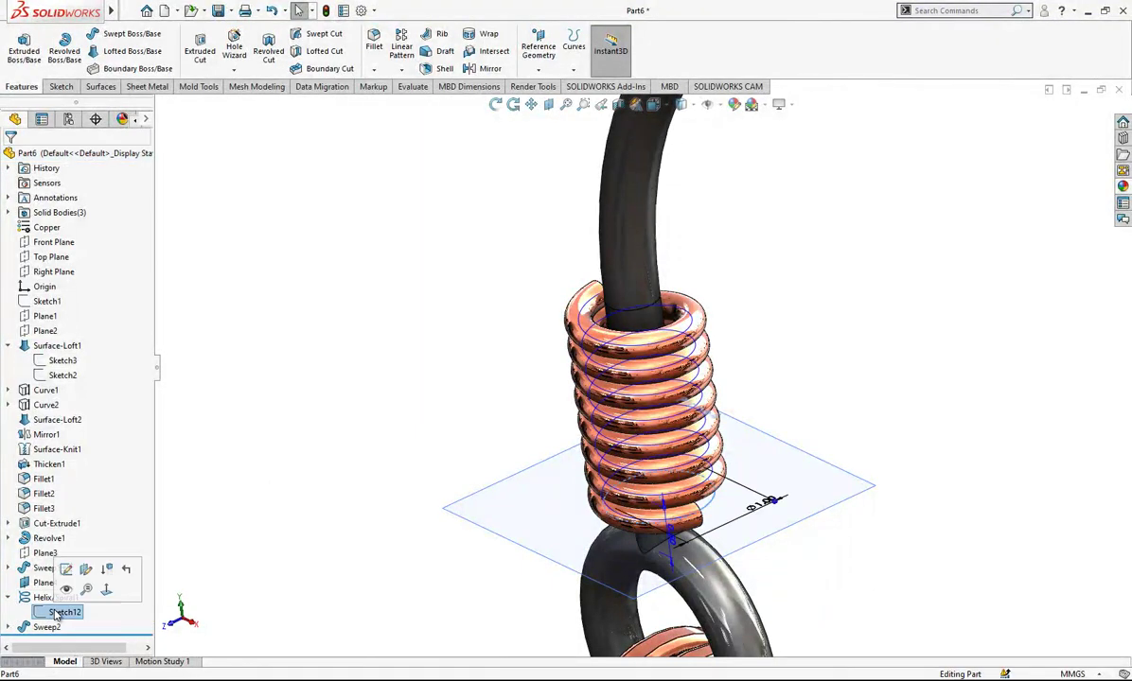
double_click(765, 506)
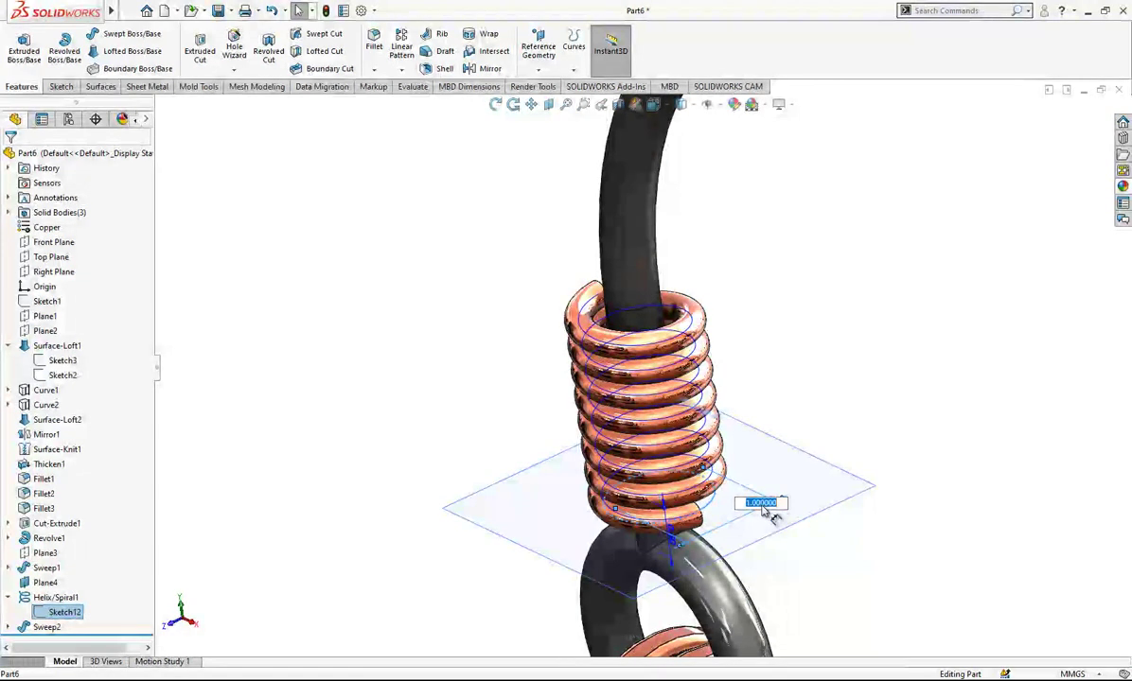
text(0.6)
key(Return)
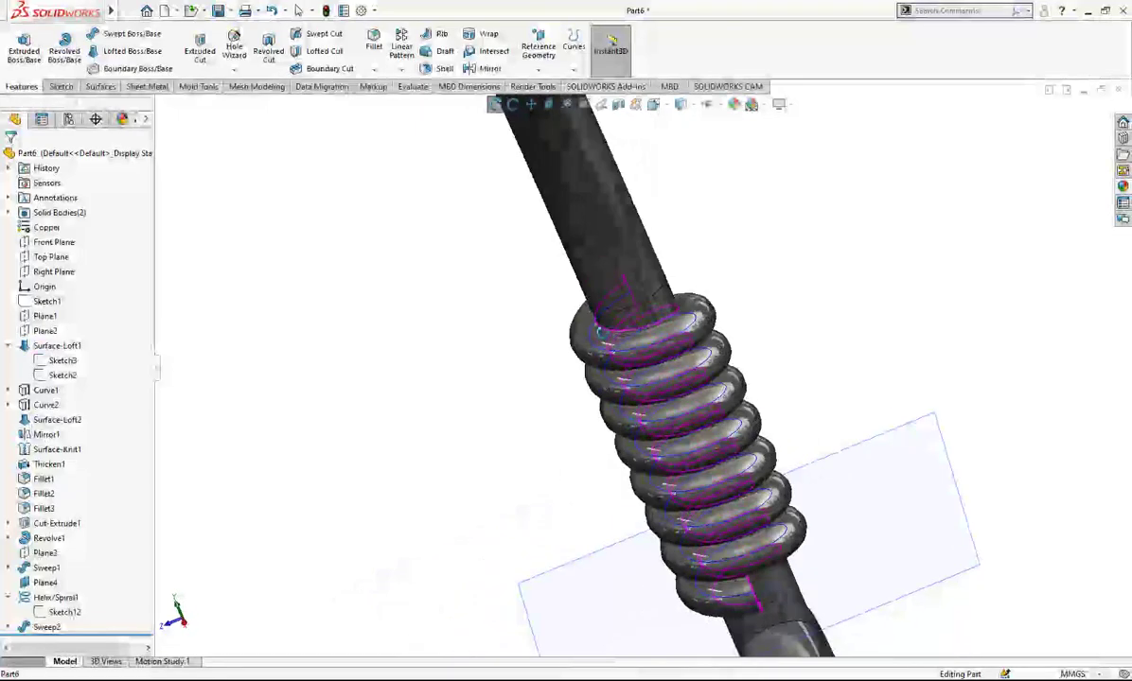
Hide the helix curve and Plane4 around the coil.
middle_drag(599, 333, 587, 398)
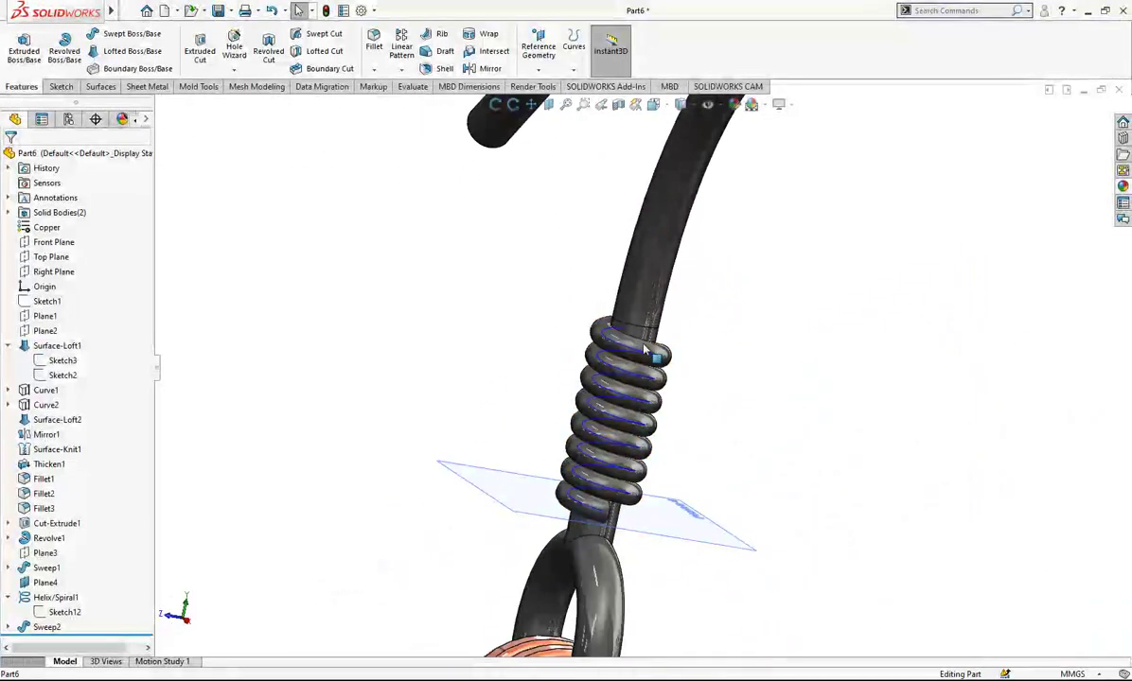
click(625, 350)
click(620, 317)
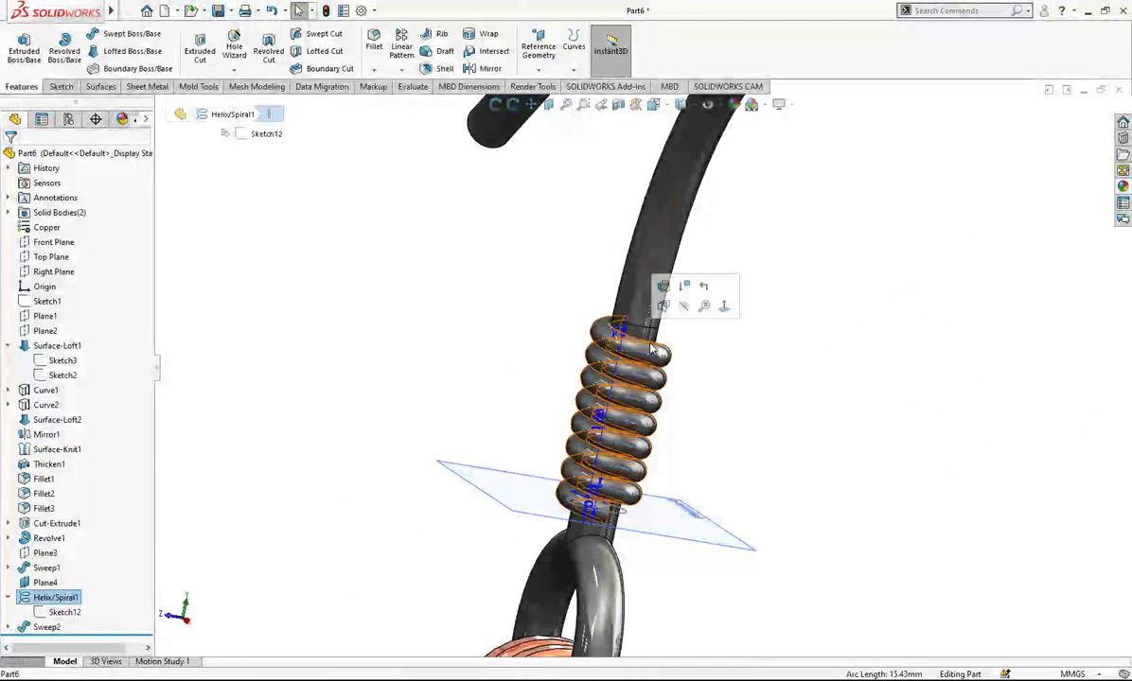
key(Escape)
middle_drag(669, 493, 706, 442)
click(686, 473)
key(Escape)
Create a reference plane offset 7.5 mm from the Right Plane.
scroll(747, 483, up, 4)
scroll(706, 442, up, 3)
scroll(697, 480, down, 2)
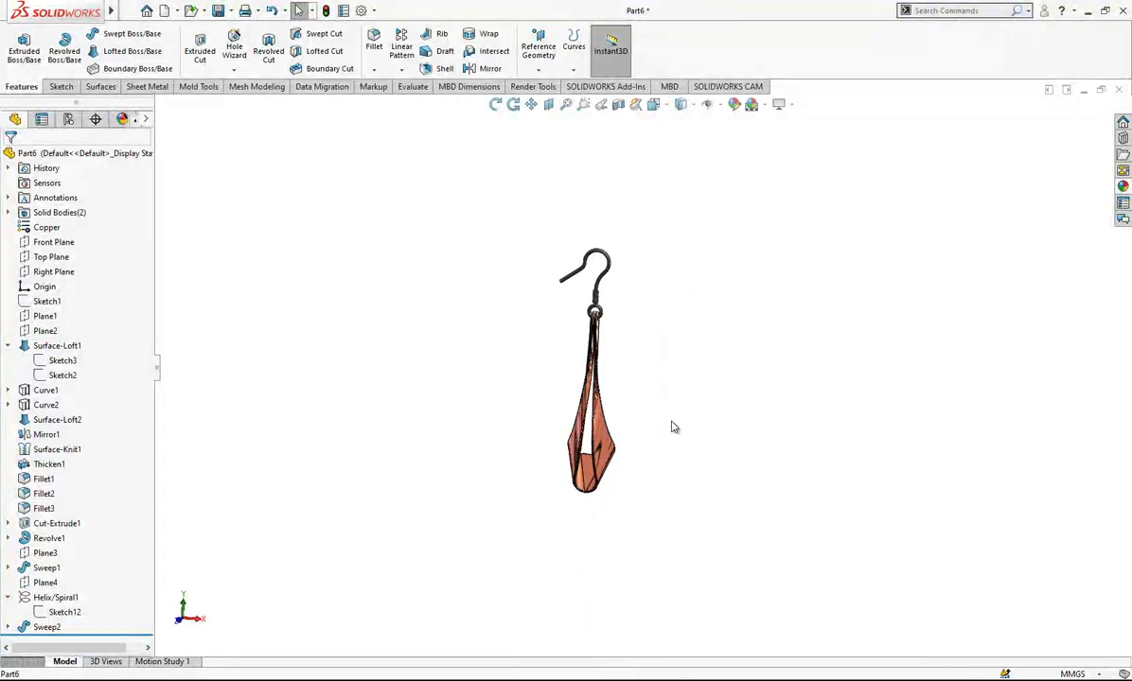
click(55, 243)
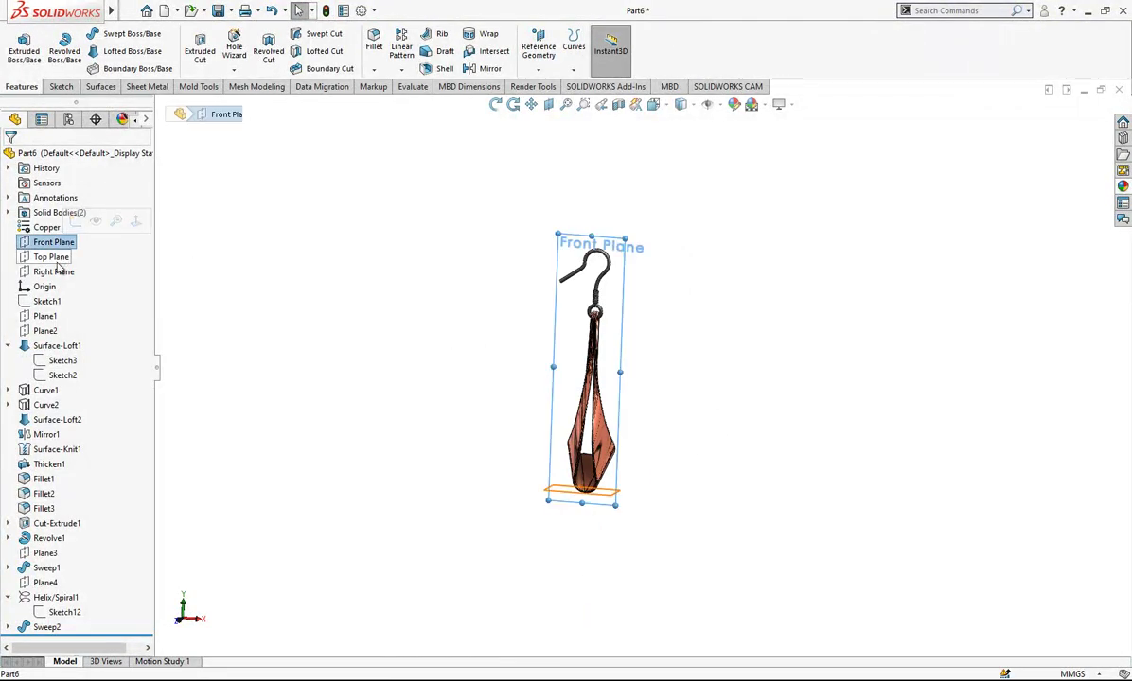
click(57, 271)
click(537, 69)
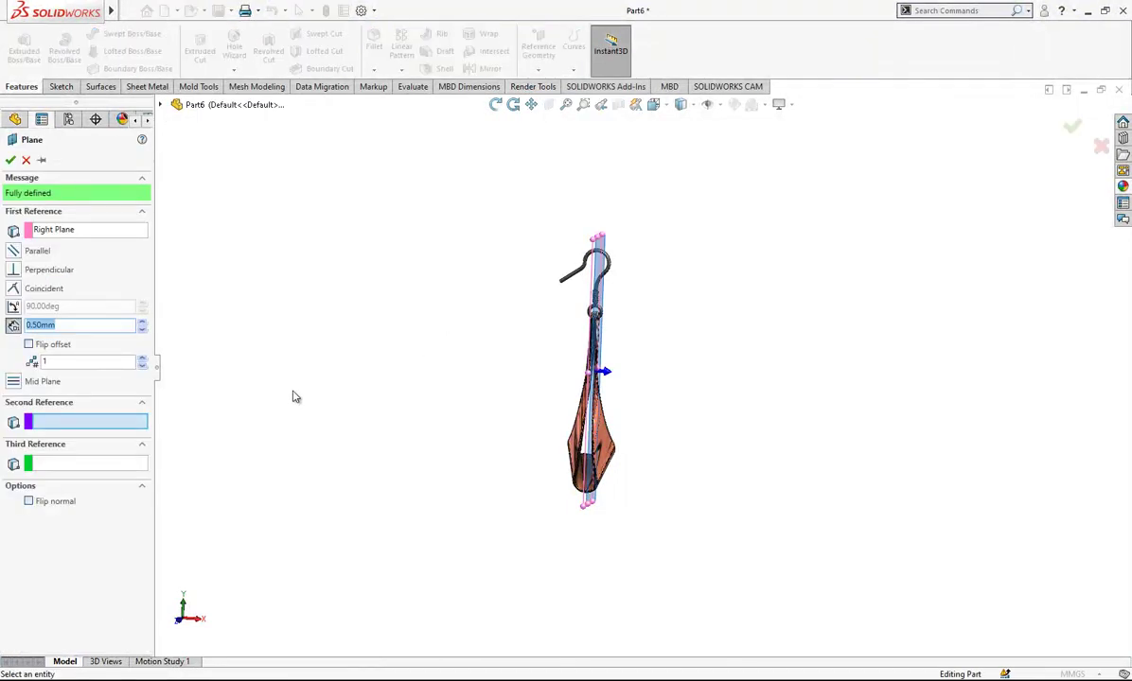
text(0)
key(Return)
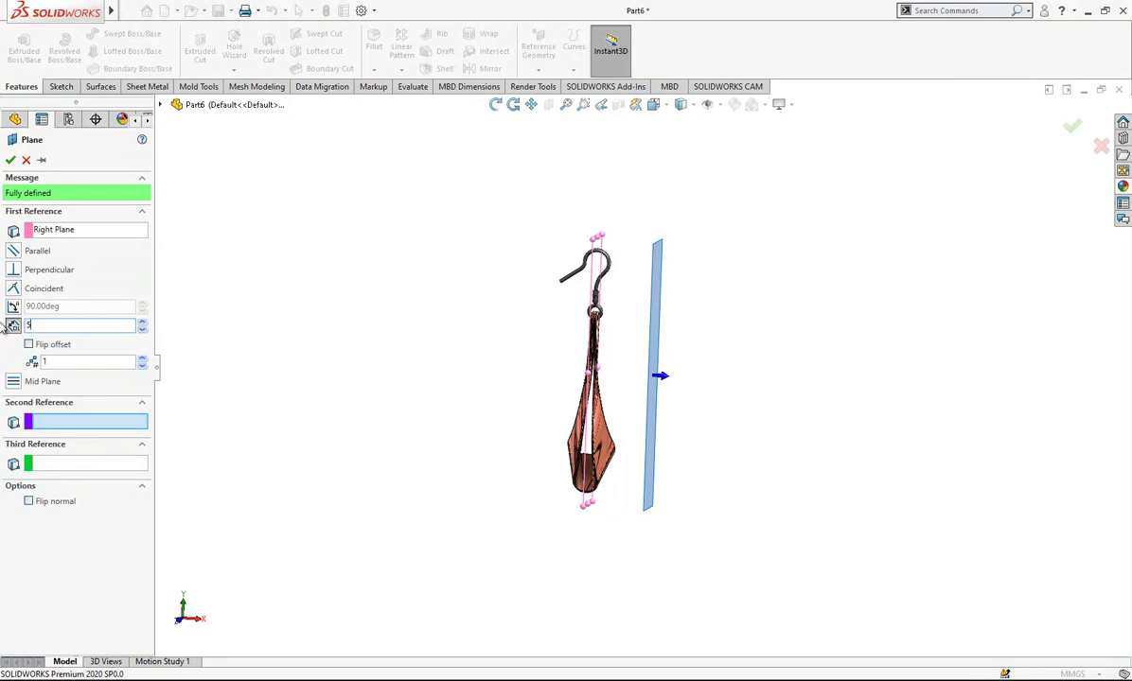
text(5)
key(Return)
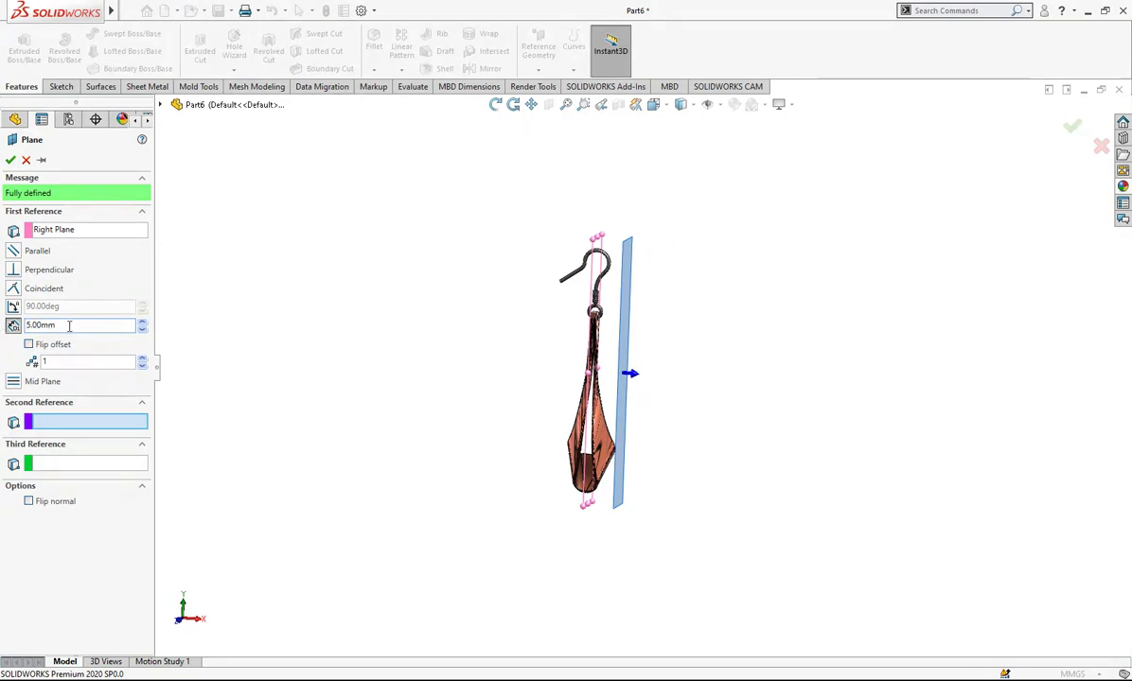
text(7.5)
key(Return)
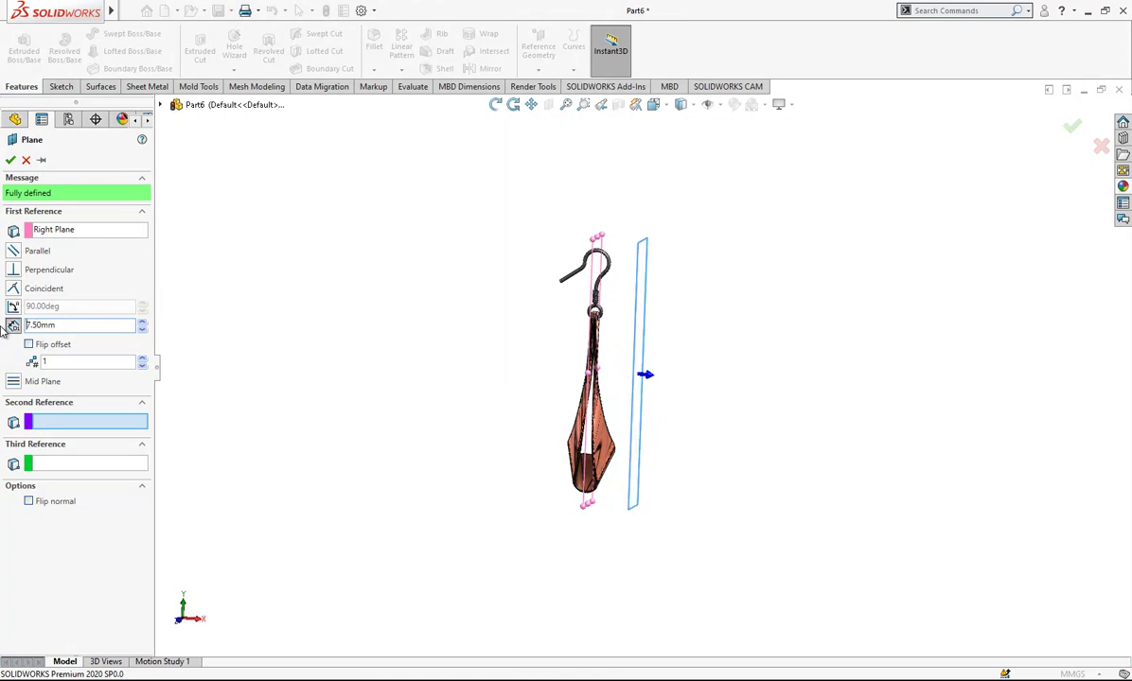
click(10, 160)
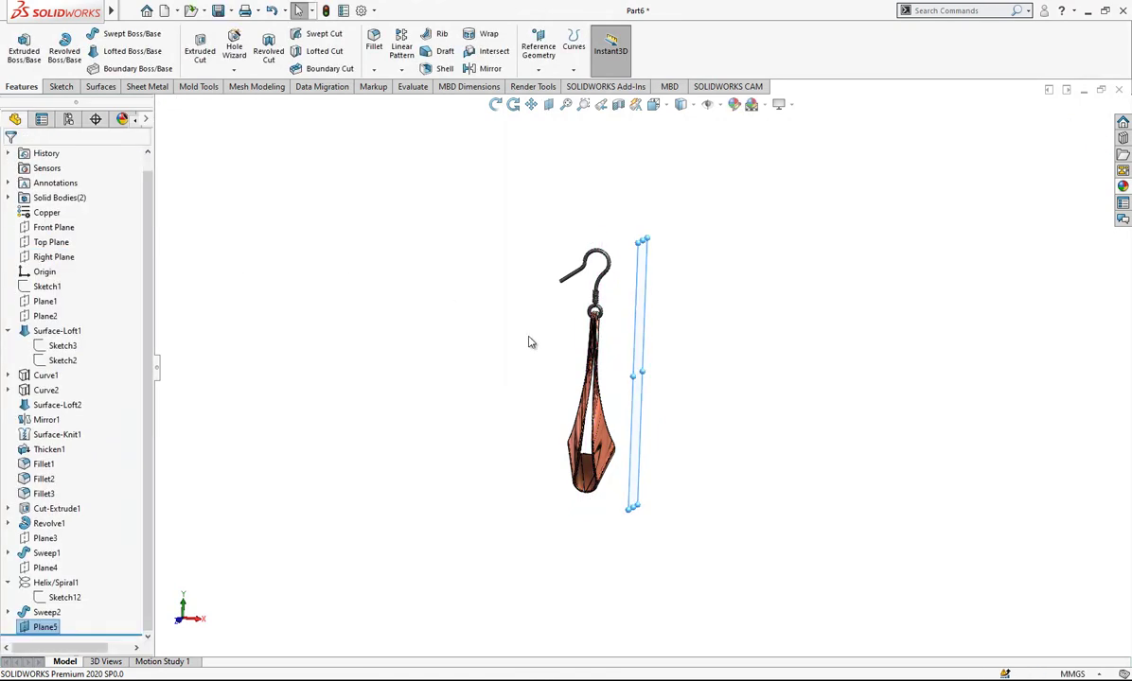
Mirror the copper pendant body and the hook-and-coil body about Plane5 as separate bodies.
scroll(603, 361, up, 3)
scroll(603, 361, down, 3)
scroll(163, 204, up, 1)
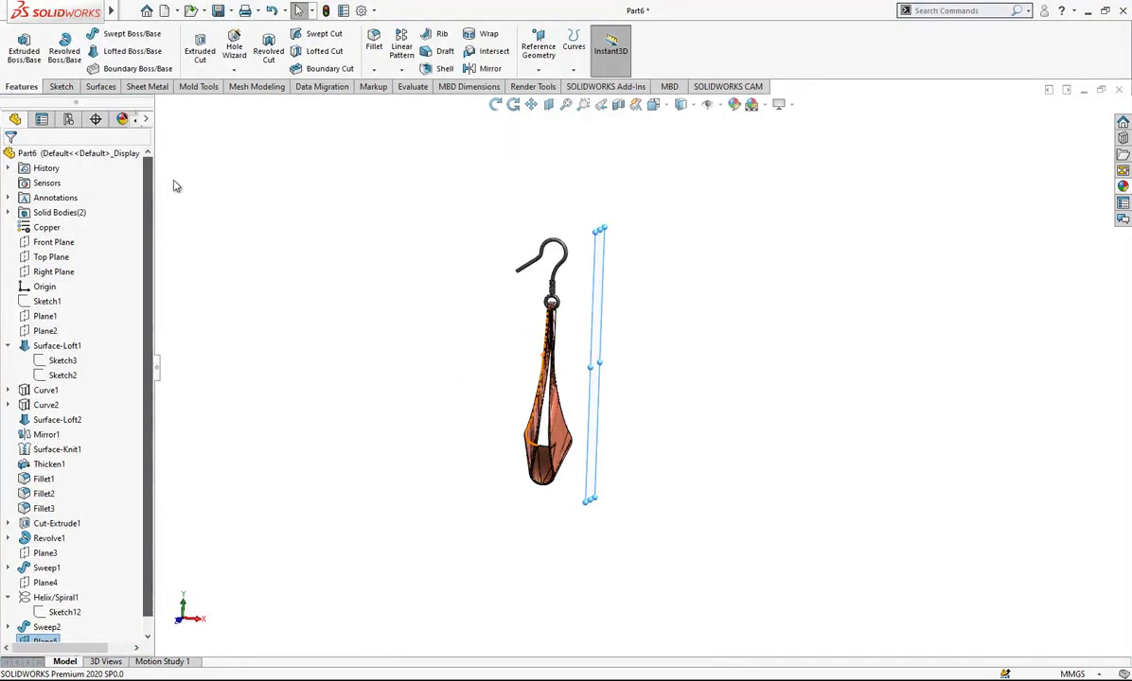
click(484, 68)
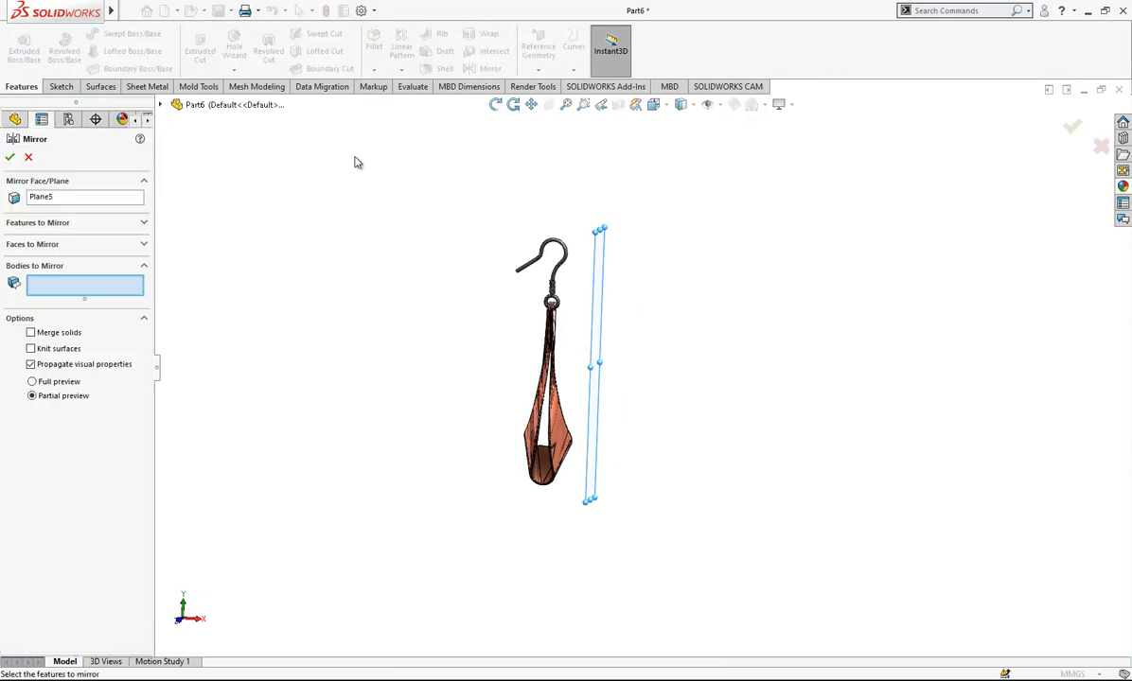
scroll(584, 354, down, 2)
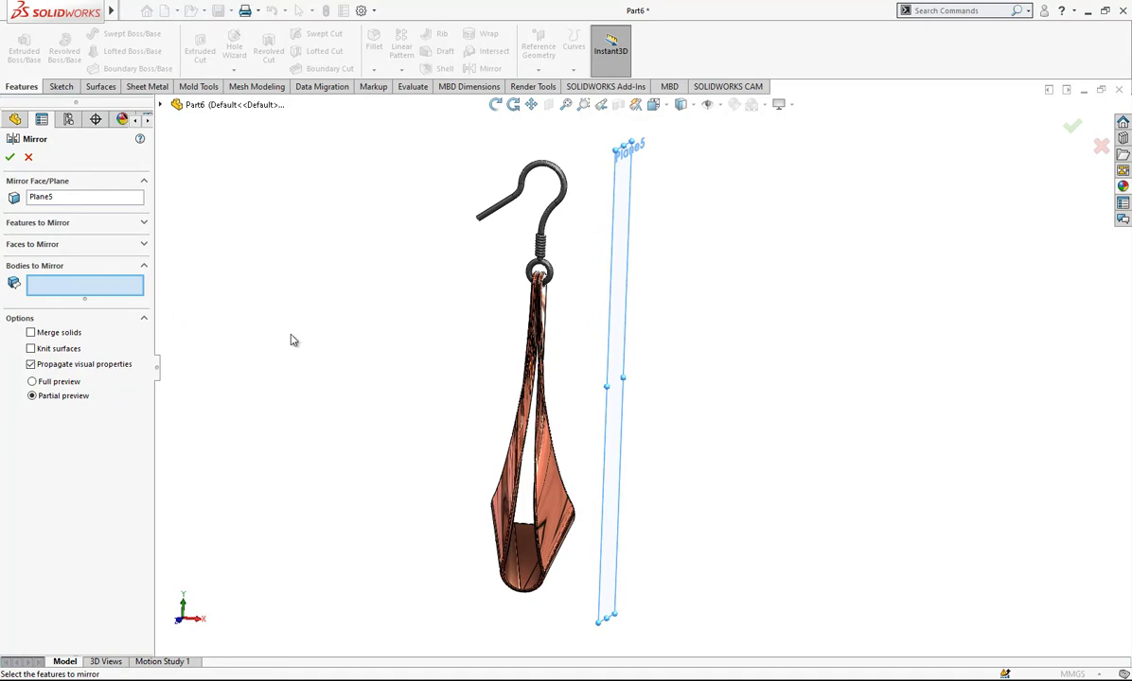
click(526, 305)
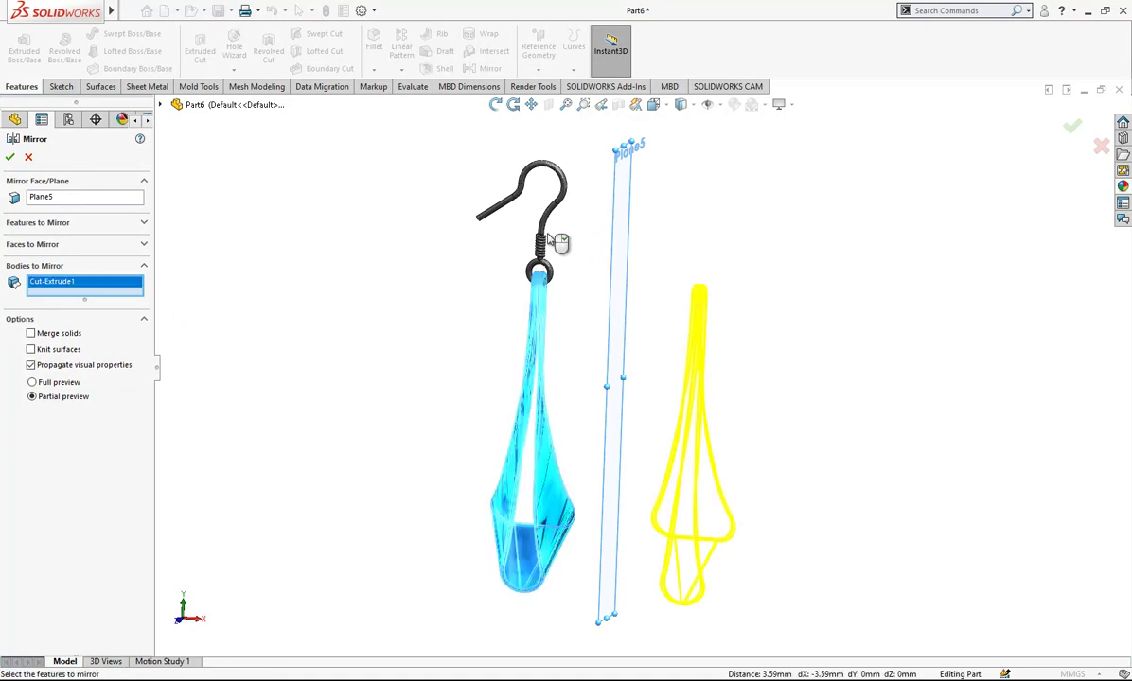
click(547, 237)
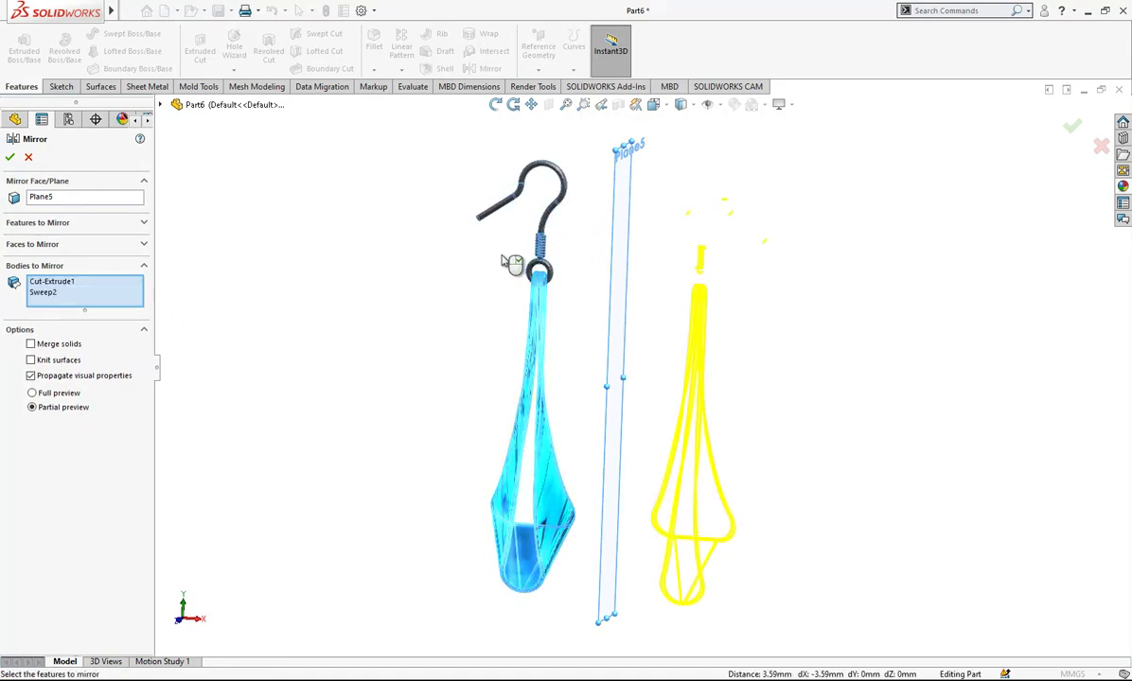
click(10, 157)
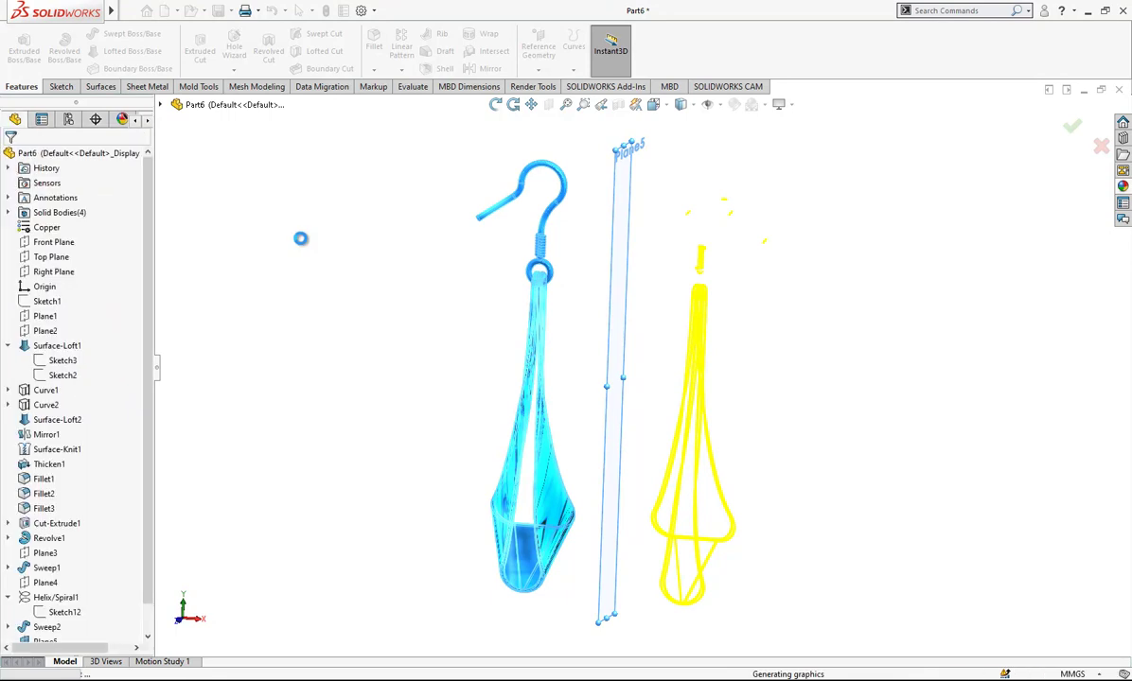
Hide Plane5 between the two earrings and show the pair in the Front view.
scroll(676, 402, up, 1)
mouse_move(677, 402)
middle_down()
mouse_move(657, 411)
mouse_move(673, 387)
middle_up()
scroll(657, 412, up, 1)
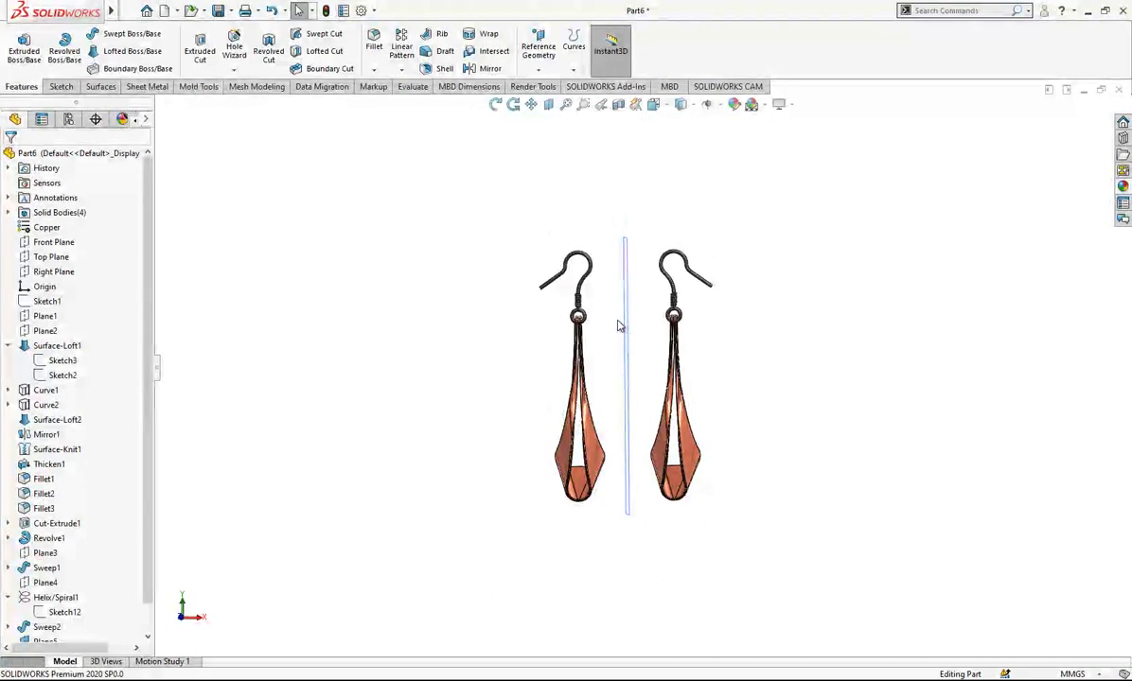
click(621, 327)
click(702, 284)
click(652, 111)
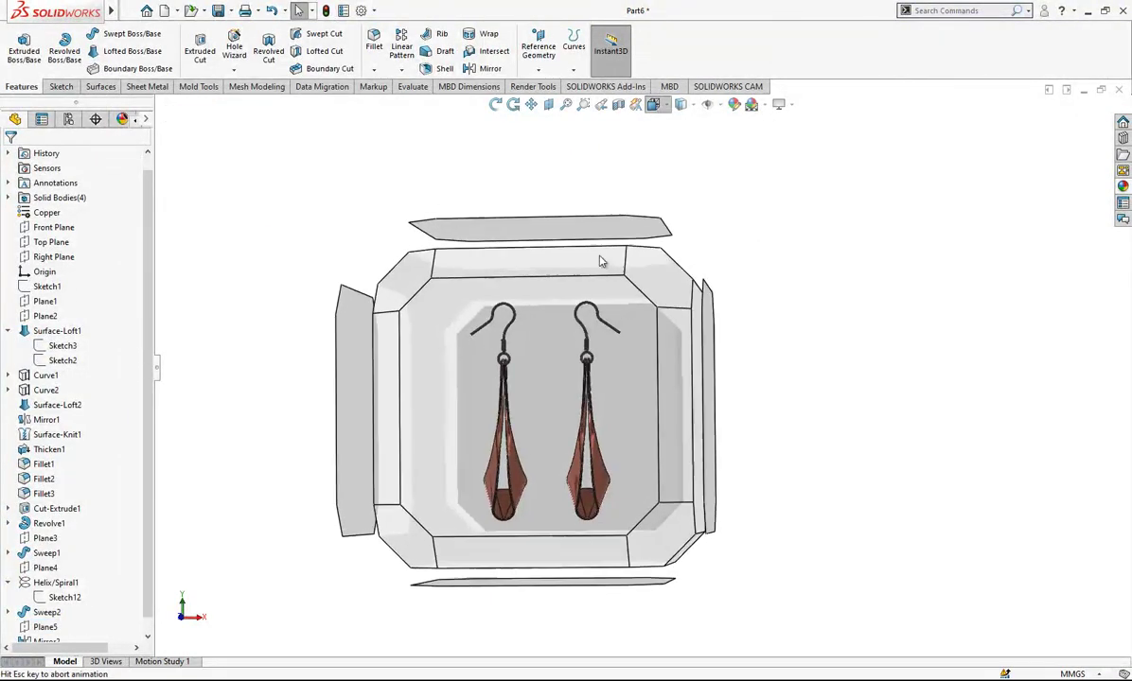
click(508, 384)
Set the offset distance of Plane5 to 5 mm to bring the mirrored earring closer.
scroll(803, 360, down, 1)
scroll(732, 341, up, 2)
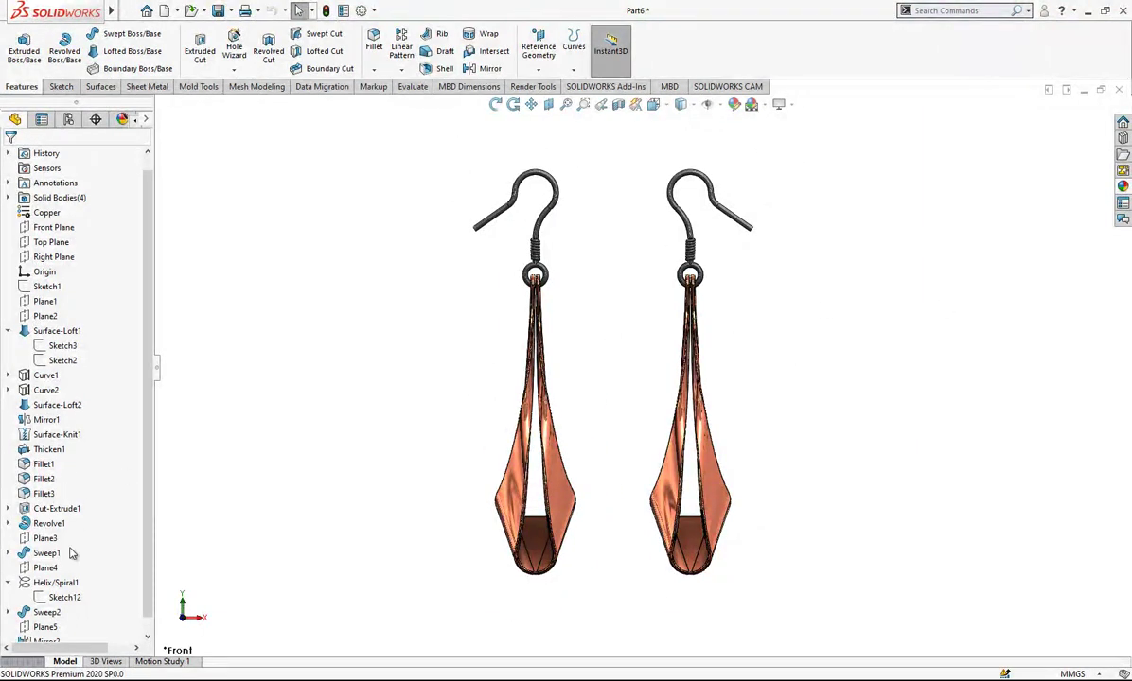
scroll(76, 541, down, 1)
click(44, 612)
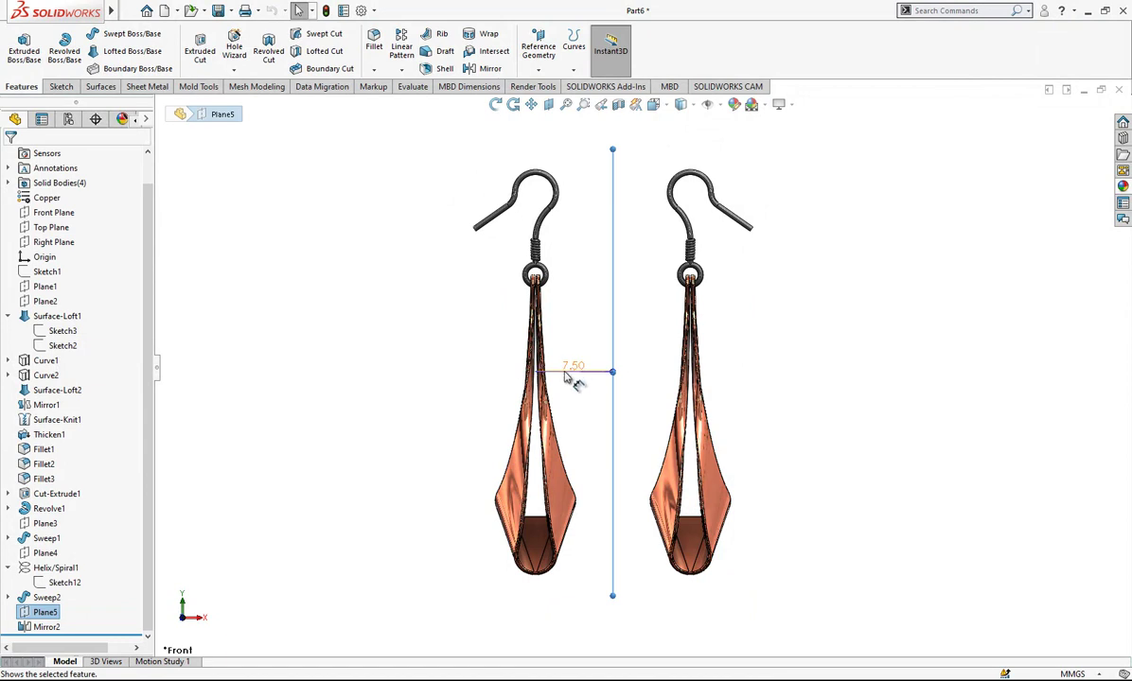
click(574, 368)
key(BackSpace)
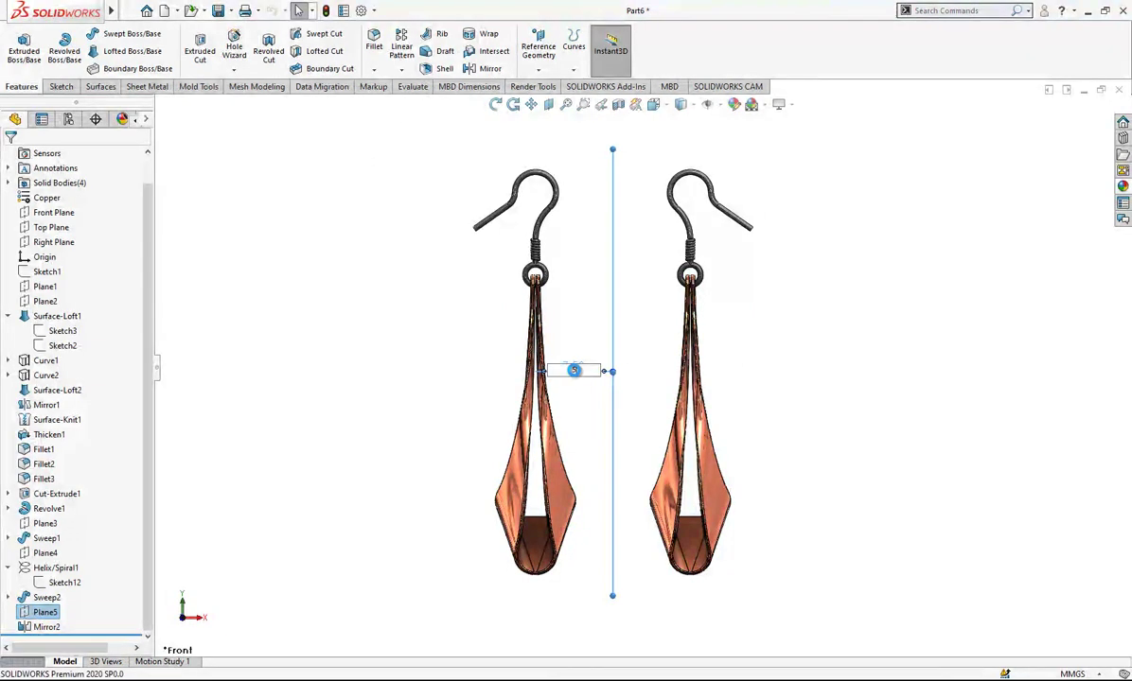
text(5)
key(Return)
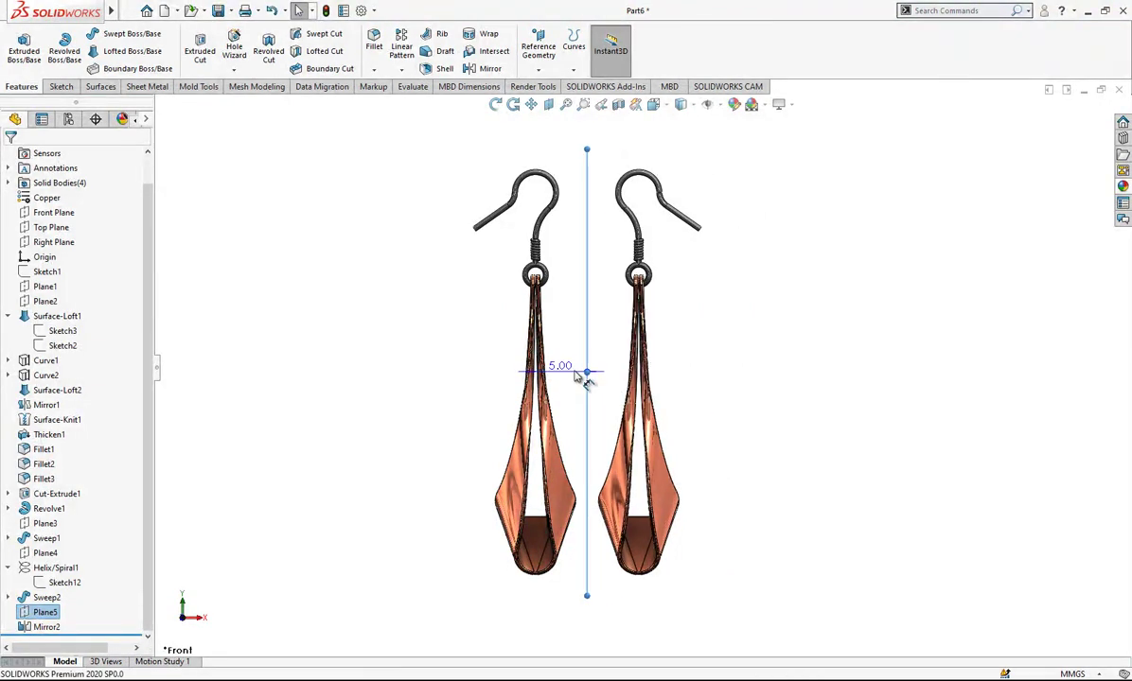
click(771, 378)
Examine the finished pair of earrings from several angles, including the hooks, coils and copper pendants.
scroll(605, 478, down, 5)
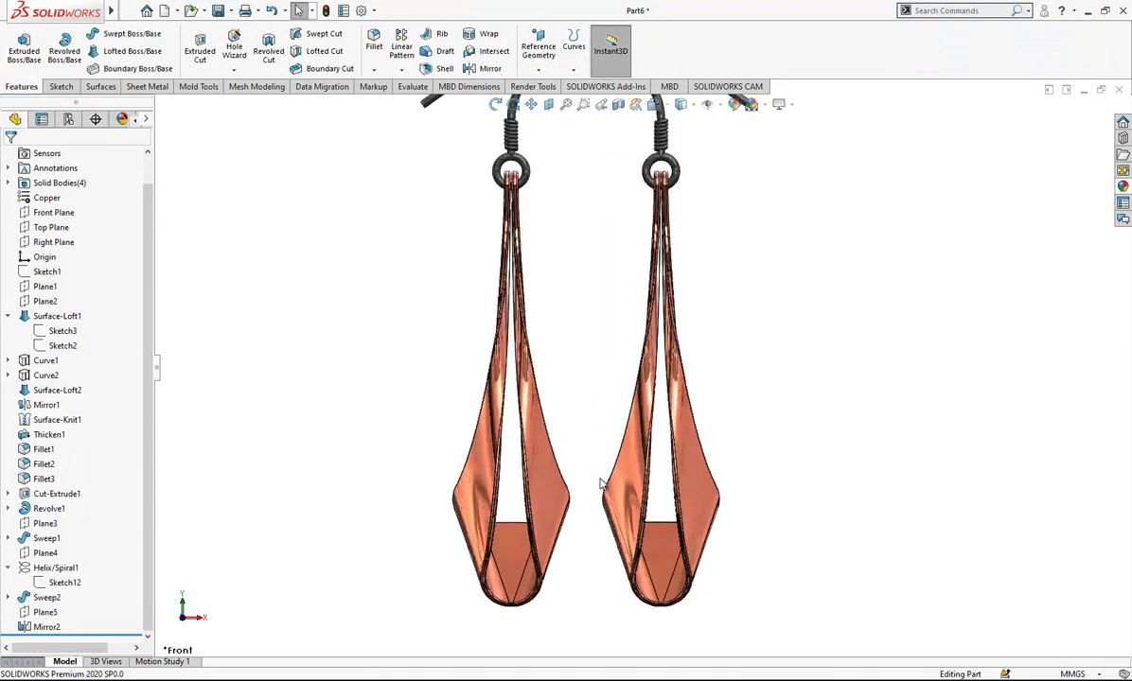
scroll(725, 488, up, 5)
middle_drag(727, 495, 649, 503)
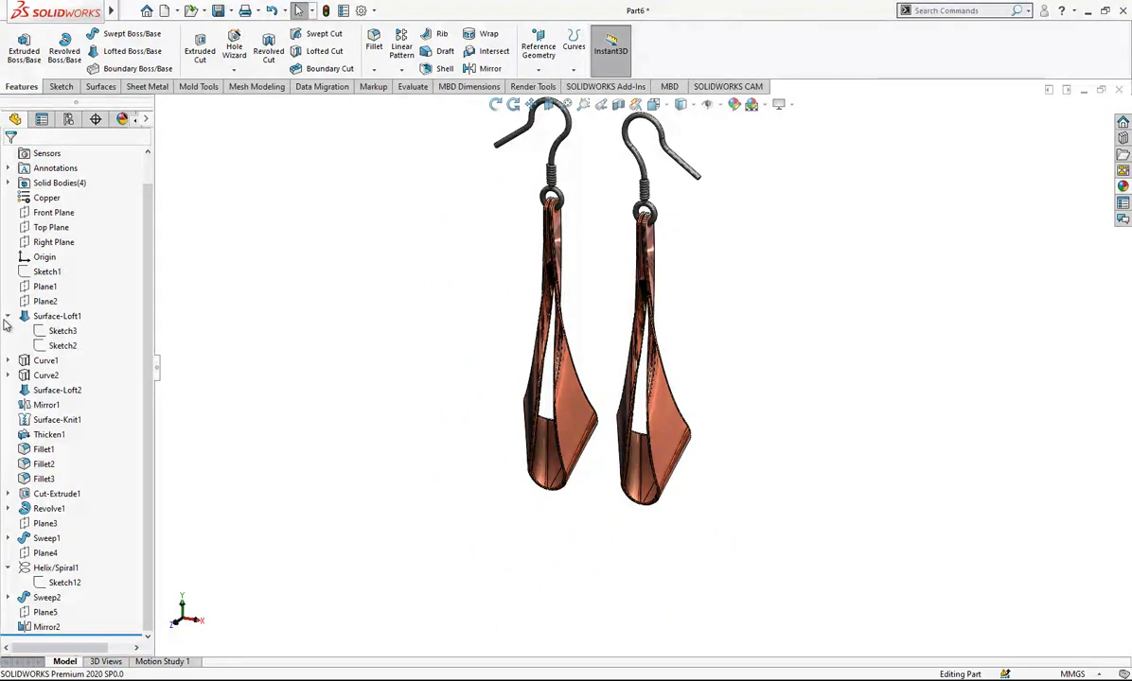
click(7, 316)
key(f)
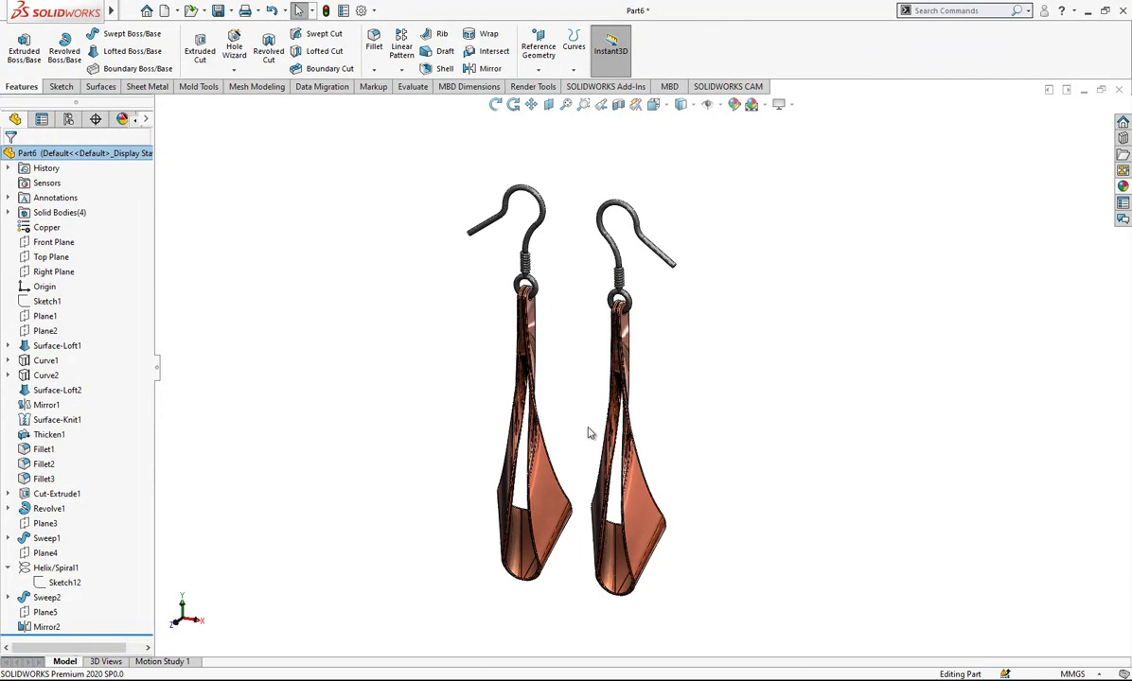
middle_drag(674, 518, 653, 488)
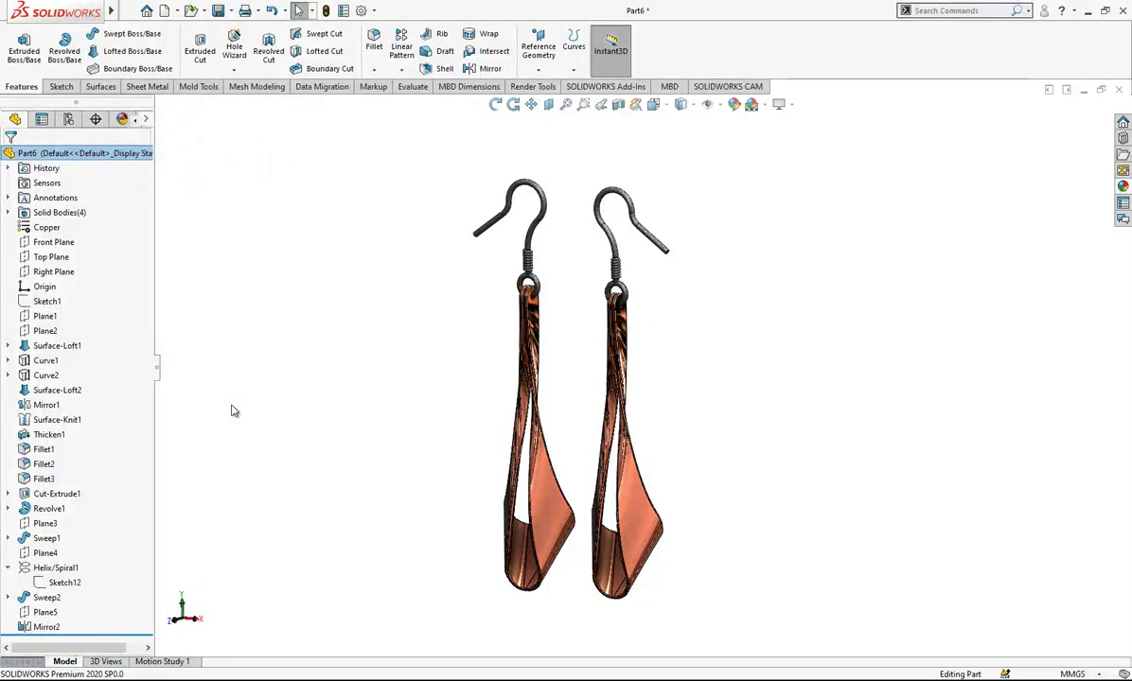
scroll(669, 324, down, 2)
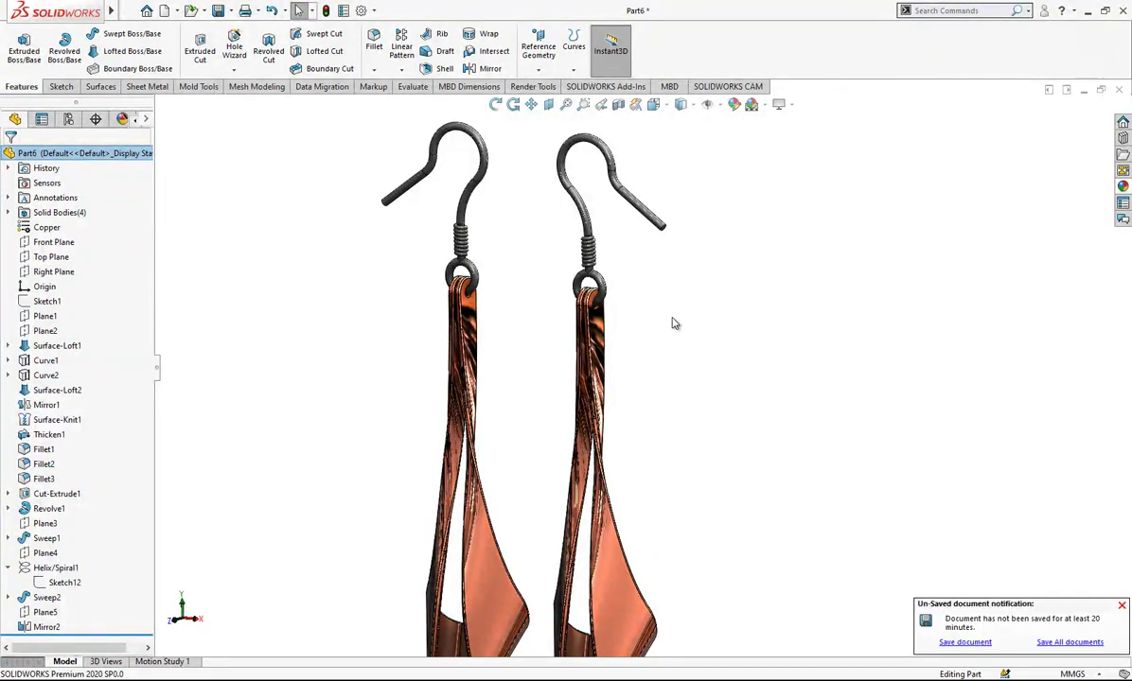
click(1123, 606)
middle_drag(781, 427, 632, 501)
scroll(600, 528, up, 1)
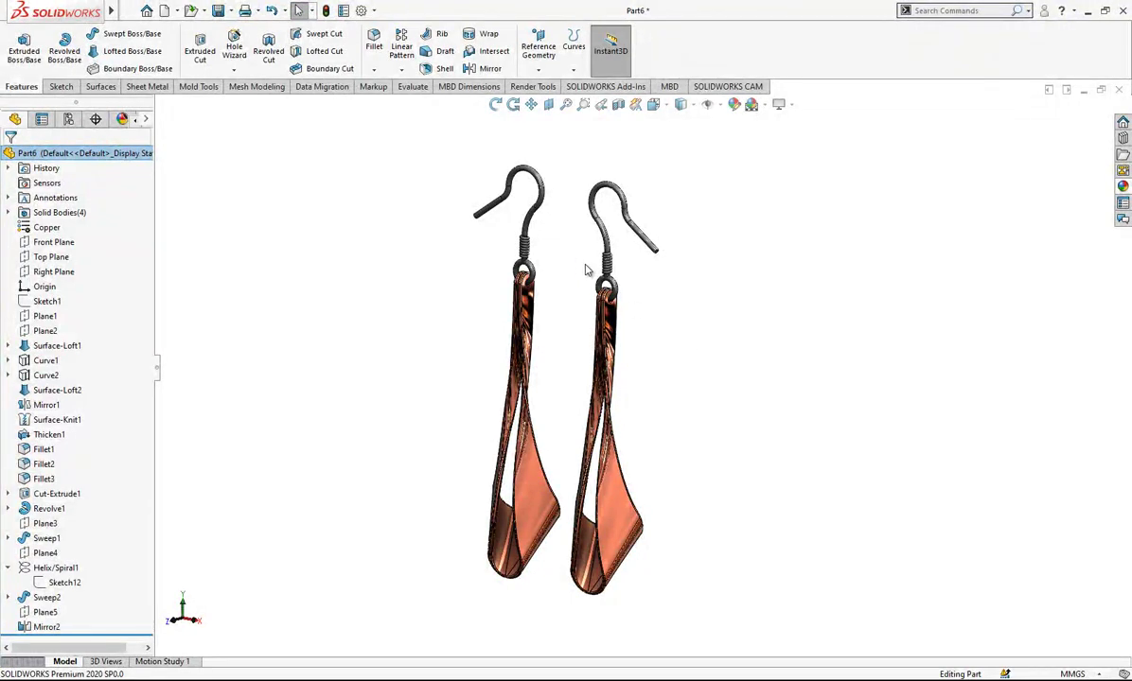
scroll(567, 253, down, 3)
scroll(757, 309, up, 5)
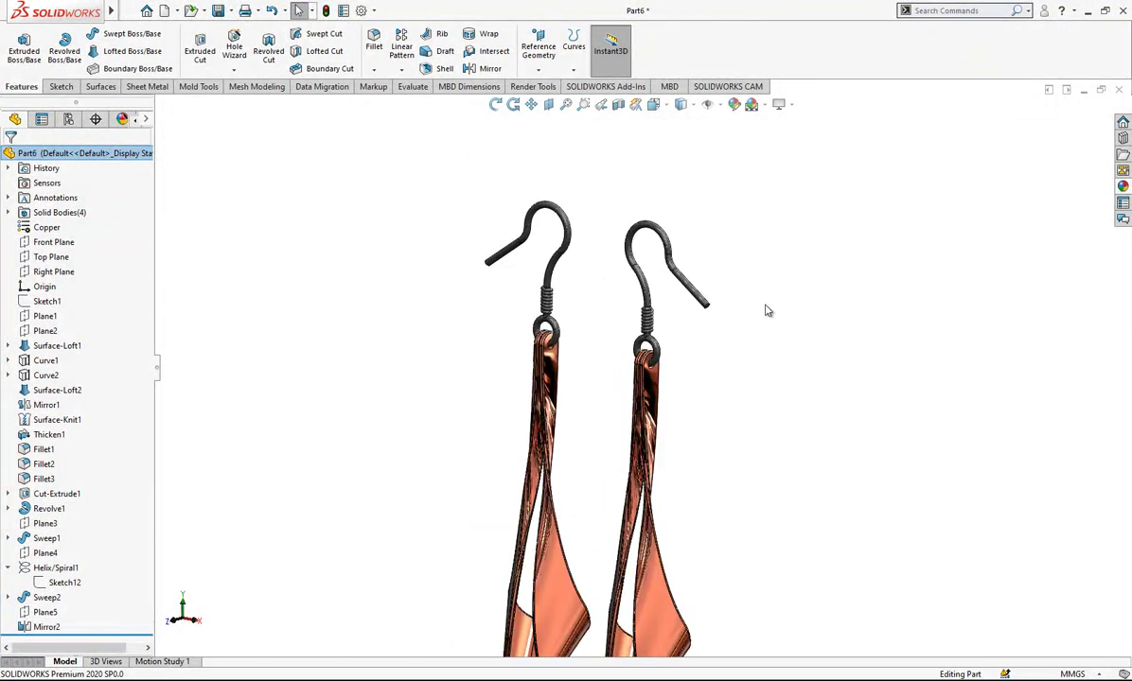